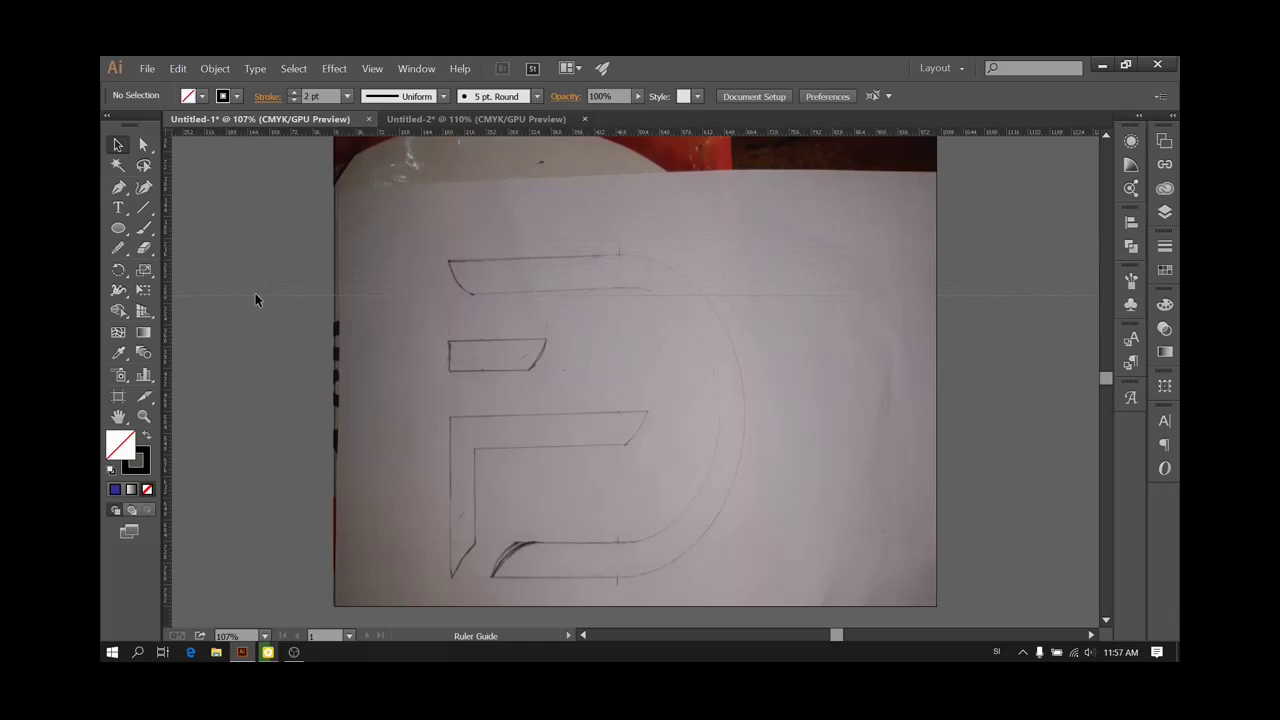
# Place horizontal guides along the lower edge of the sketch's top bar and the upper edge of its bottom bar
pyautogui.click(255, 294)
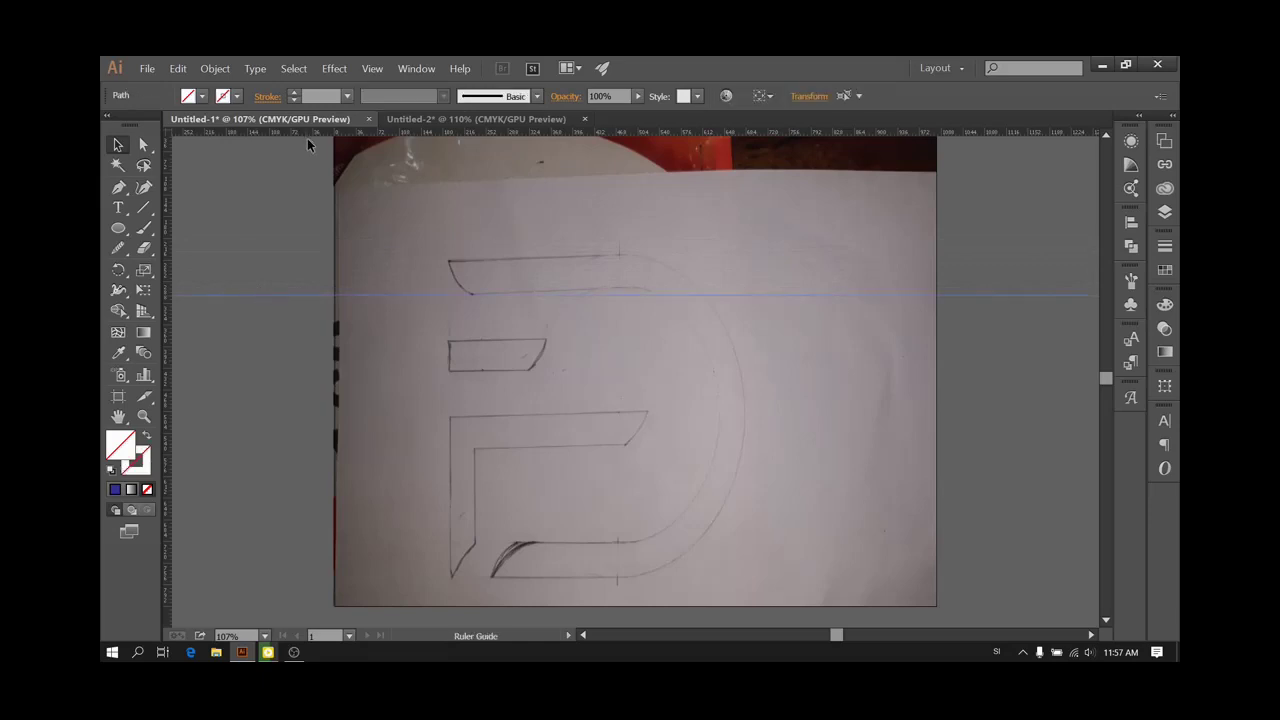
pyautogui.click(333, 543)
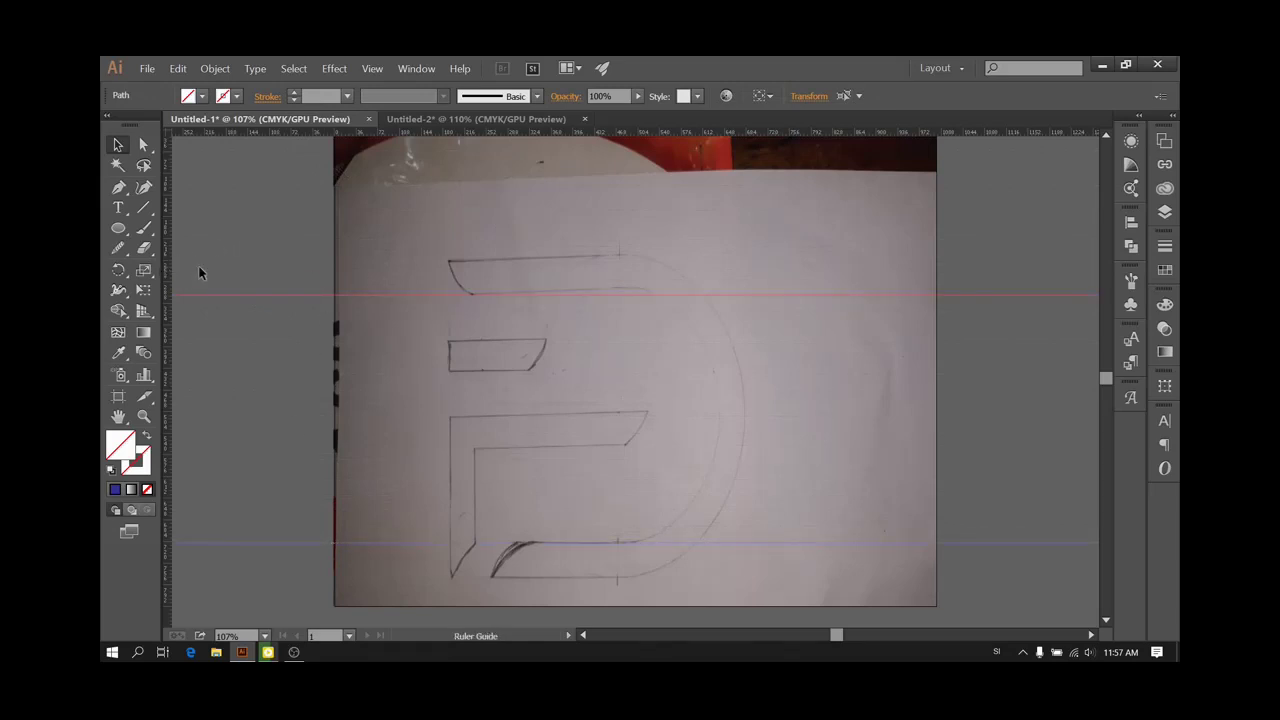
# Place a vertical guide at the outermost point of the inner curve of the sketched D
pyautogui.moveTo(673, 327); pyautogui.dragTo(717, 340)
pyautogui.scroll(5, 717, 340)
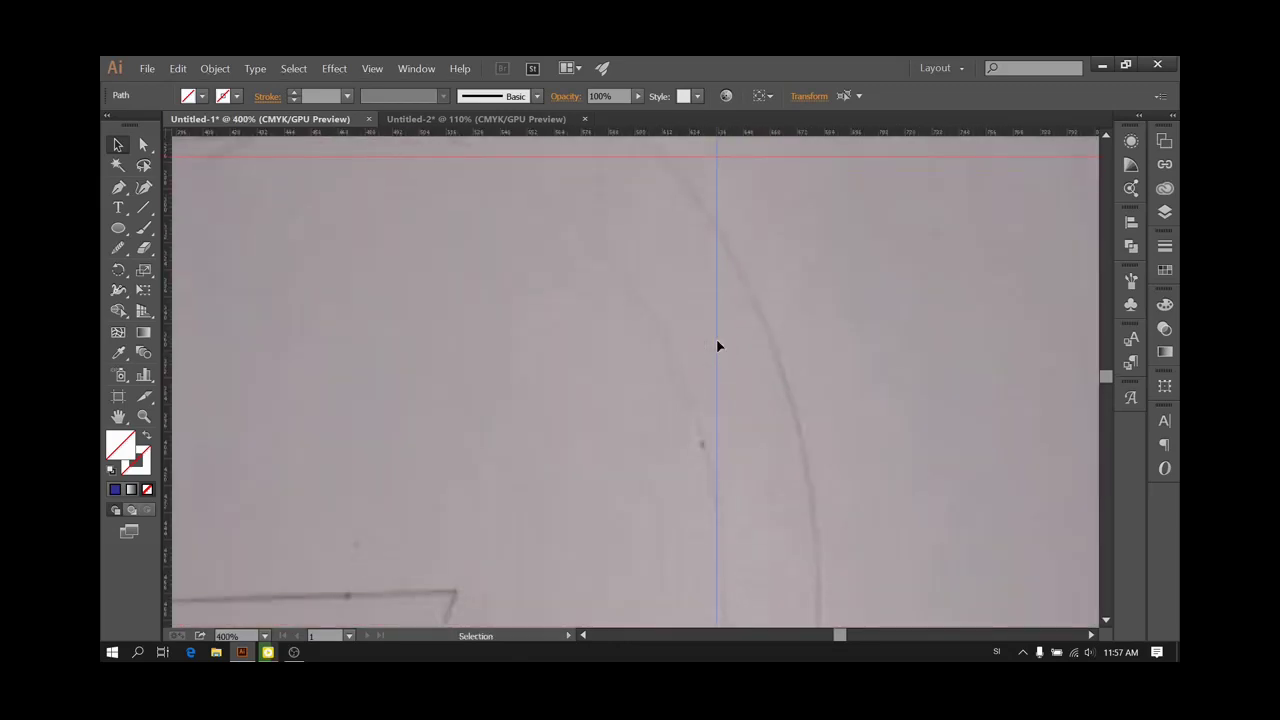
pyautogui.scroll(-4, 717, 350)
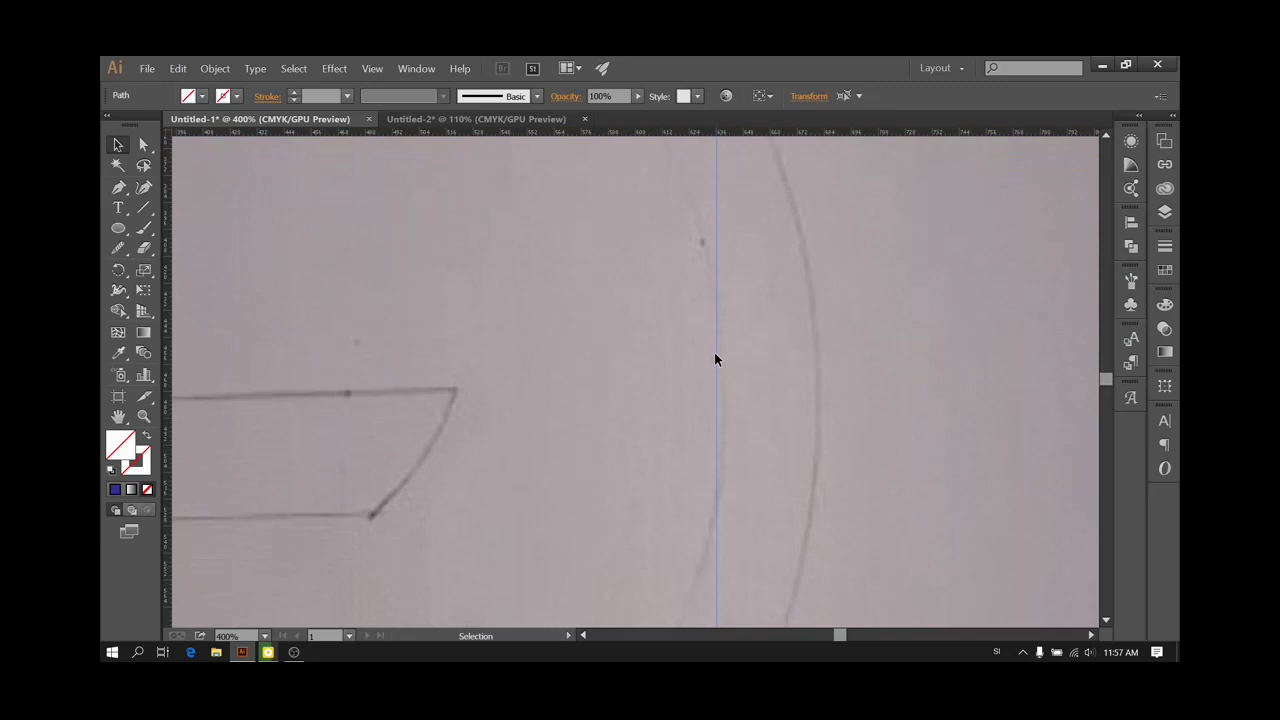
pyautogui.moveTo(718, 357); pyautogui.dragTo(724, 360)
pyautogui.scroll(-4, 686, 358)
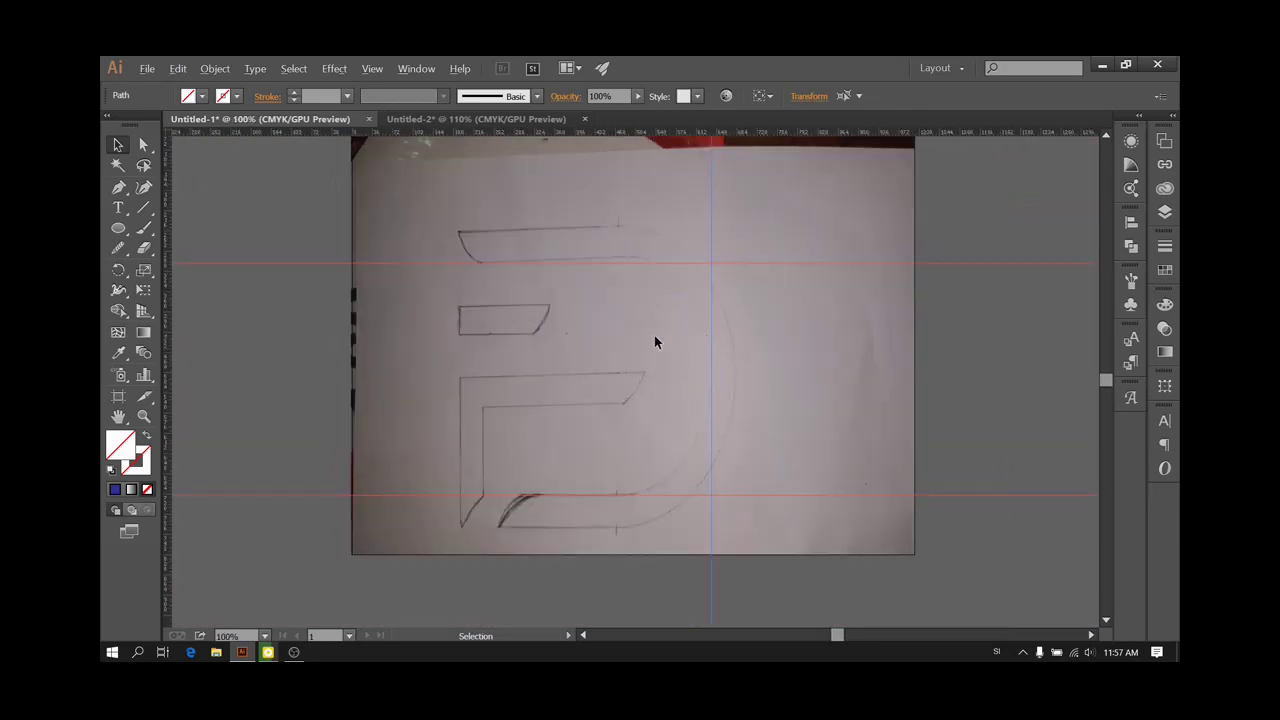
pyautogui.scroll(1, 654, 342)
pyautogui.scroll(2, 654, 342)
pyautogui.scroll(1, 645, 340)
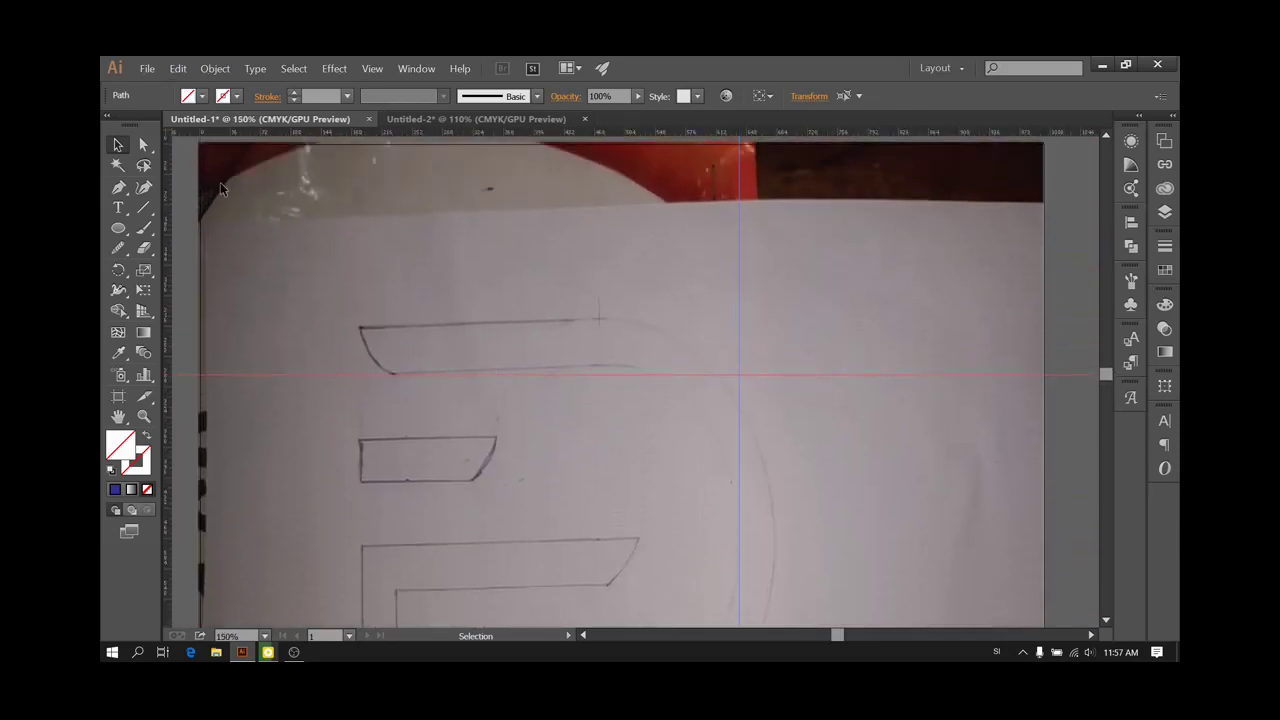
pyautogui.moveTo(168, 165); pyautogui.dragTo(181, 177)
pyautogui.moveTo(186, 260); pyautogui.dragTo(187, 260)
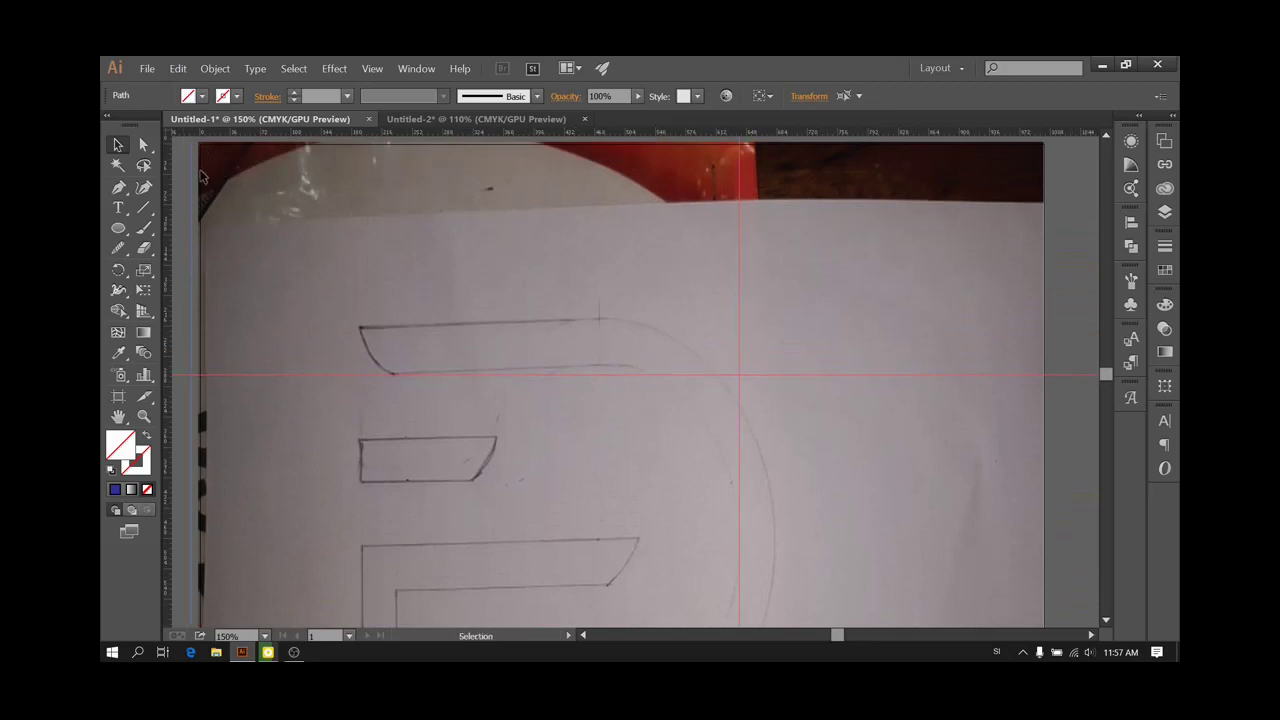
pyautogui.press('Delete')
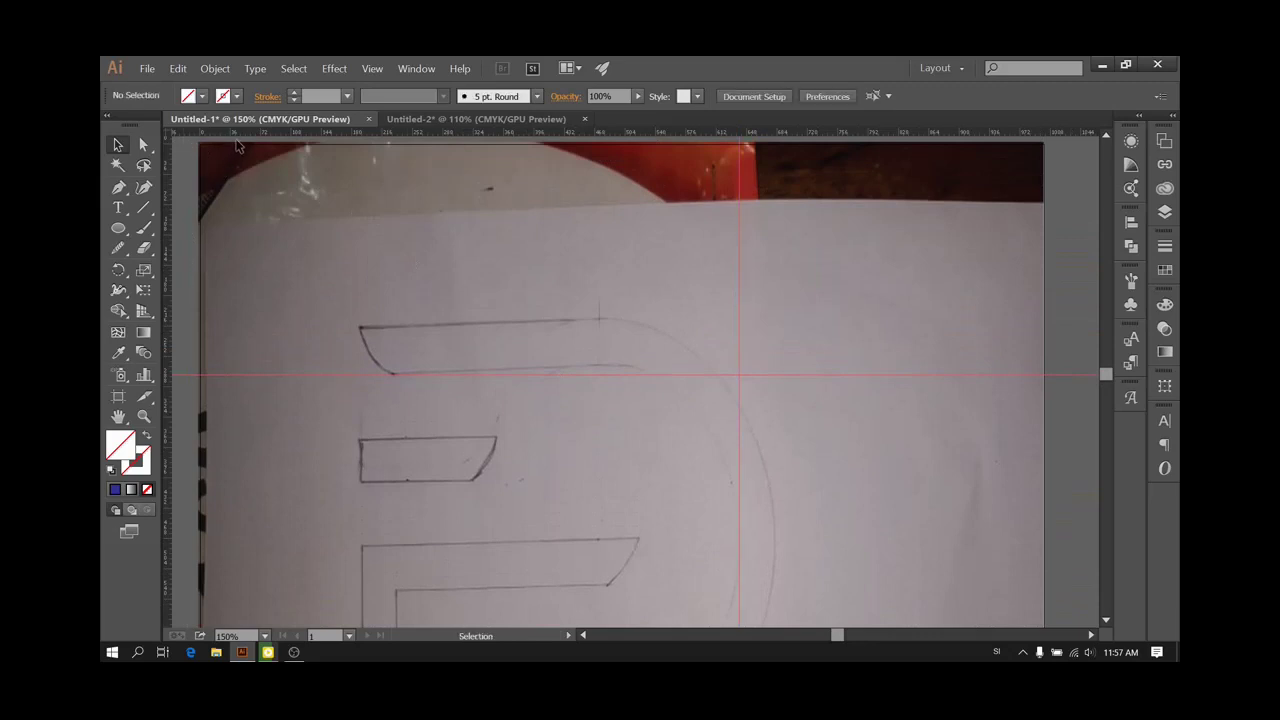
# Place a horizontal guide along the upper edge of the sketch's top bar
pyautogui.moveTo(237, 133); pyautogui.dragTo(230, 320)
pyautogui.moveTo(224, 322); pyautogui.dragTo(224, 321)
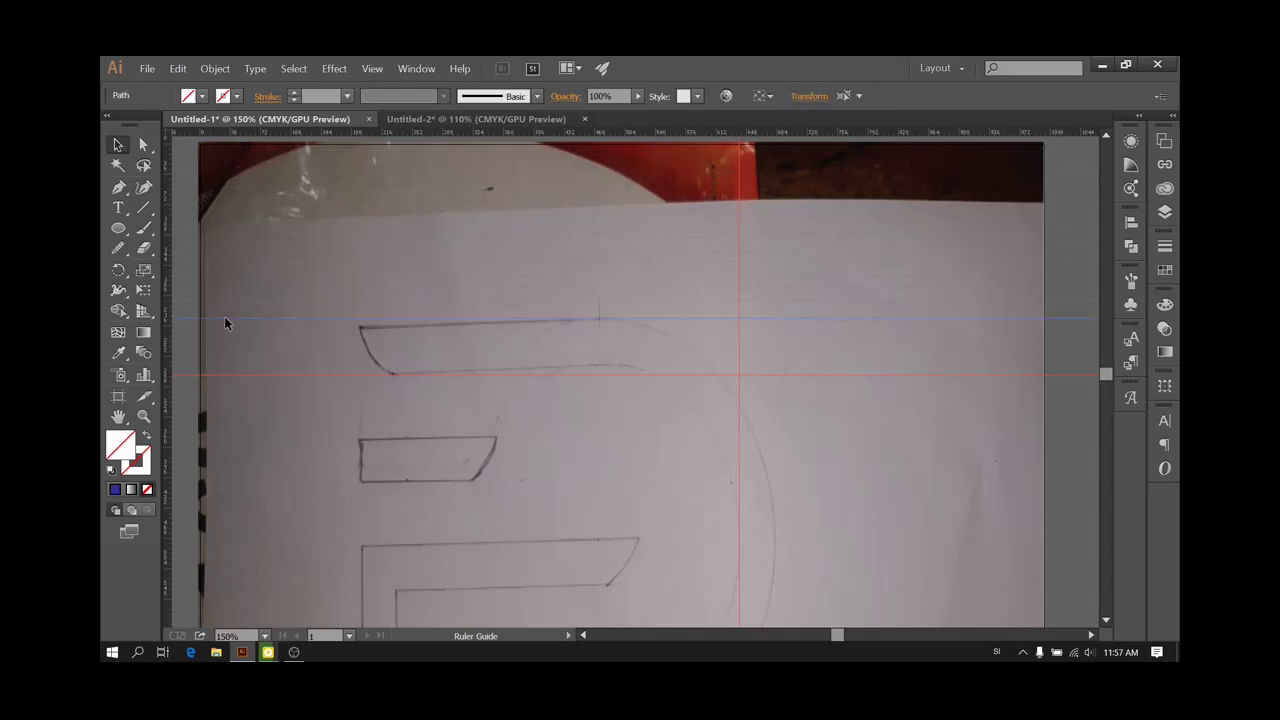
# Draw a vertical line segment crossing the sketch's top bar and both of its horizontal guides
pyautogui.click(118, 187)
pyautogui.click(143, 207)
pyautogui.click(472, 296)
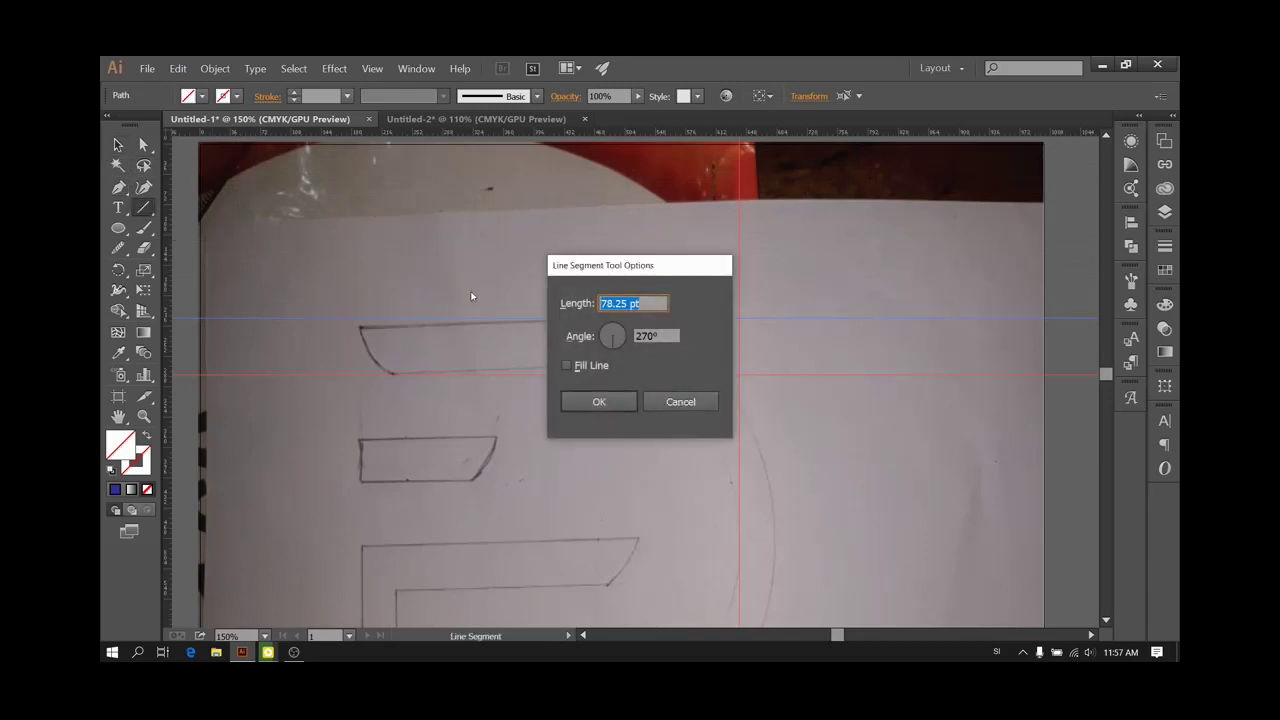
pyautogui.press('Escape')
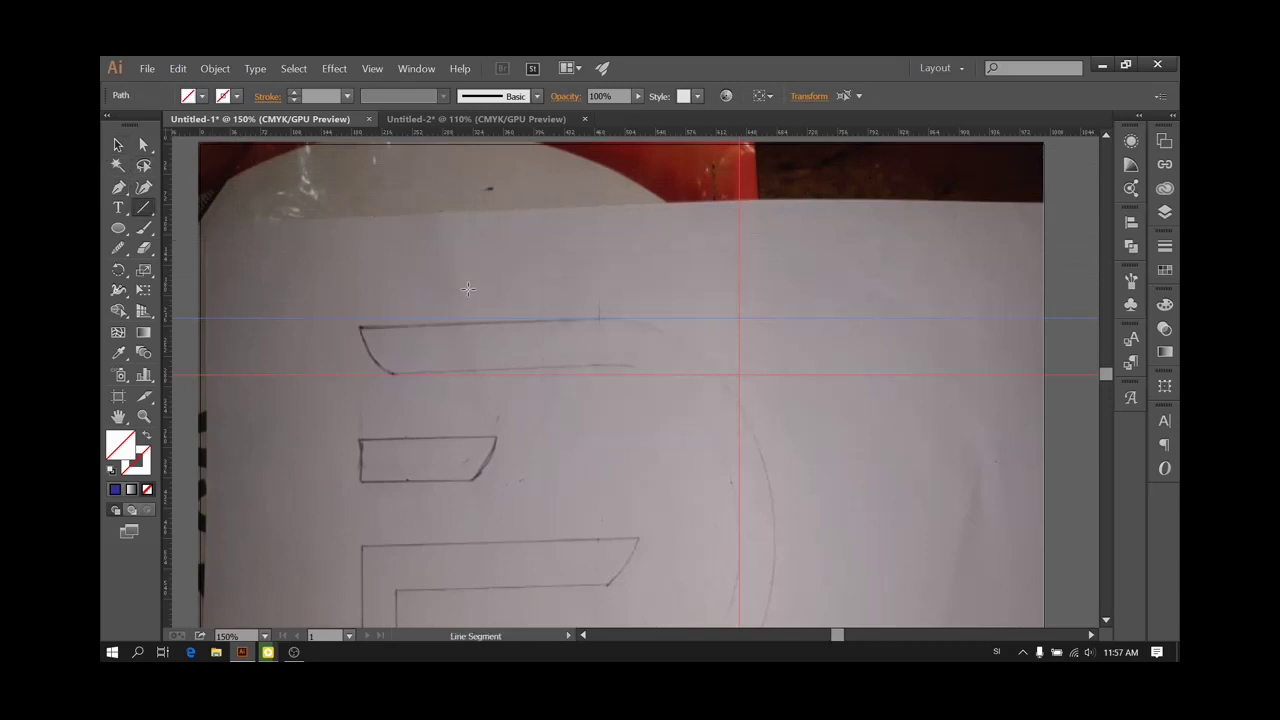
pyautogui.moveTo(468, 289); pyautogui.dragTo(474, 396)
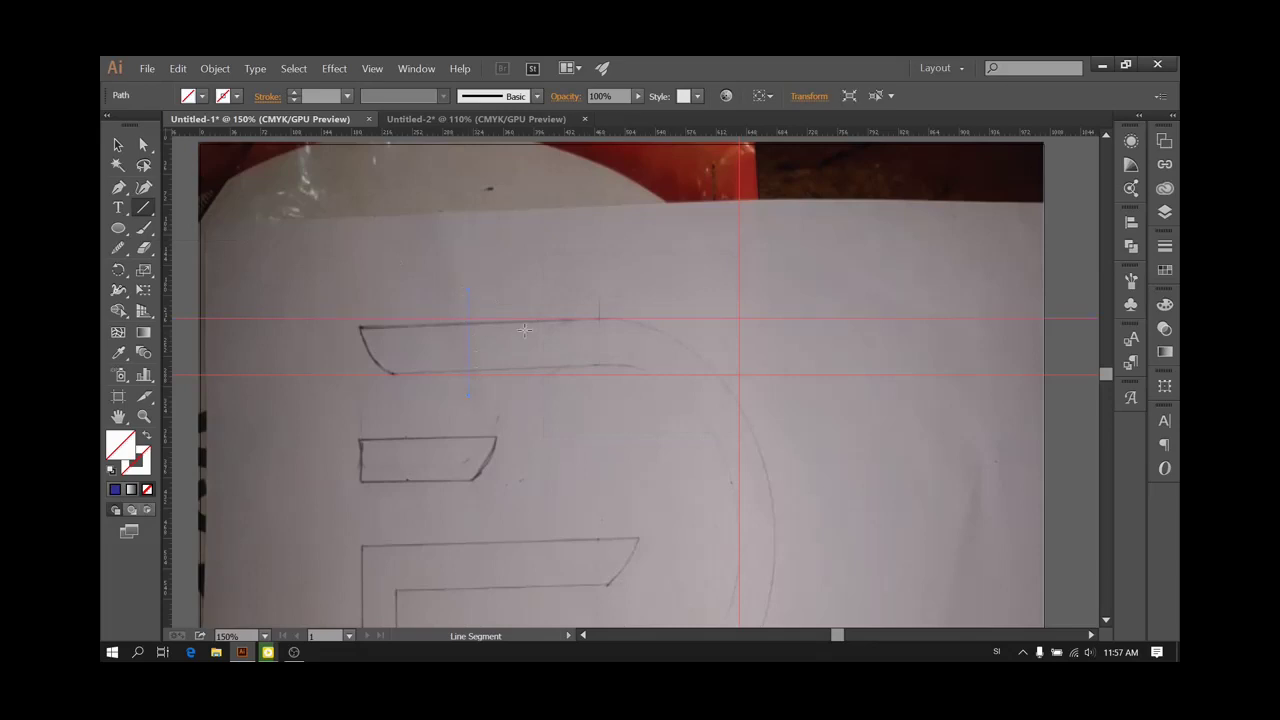
# Give the vertical line a black stroke with a weight of 13 pt
pyautogui.click(294, 97)
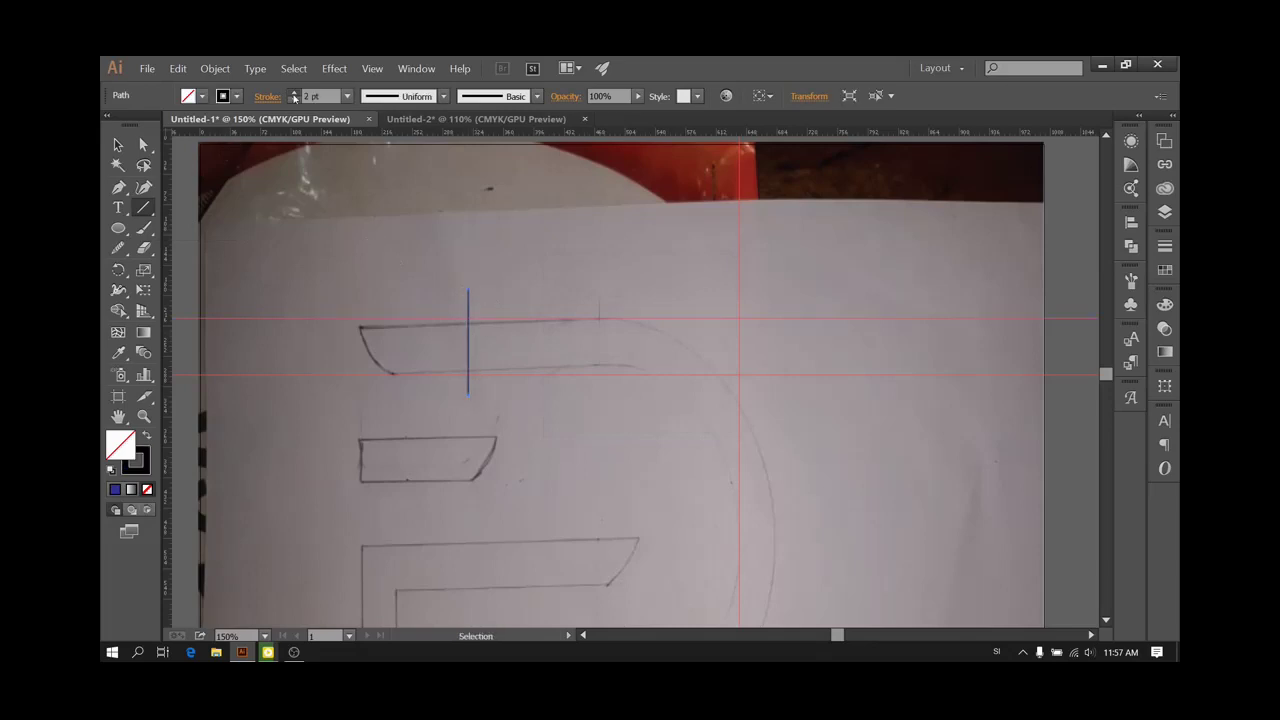
pyautogui.click(294, 97)
pyautogui.click(294, 97)
pyautogui.click(294, 97)
pyautogui.click(294, 97)
pyautogui.click(294, 97)
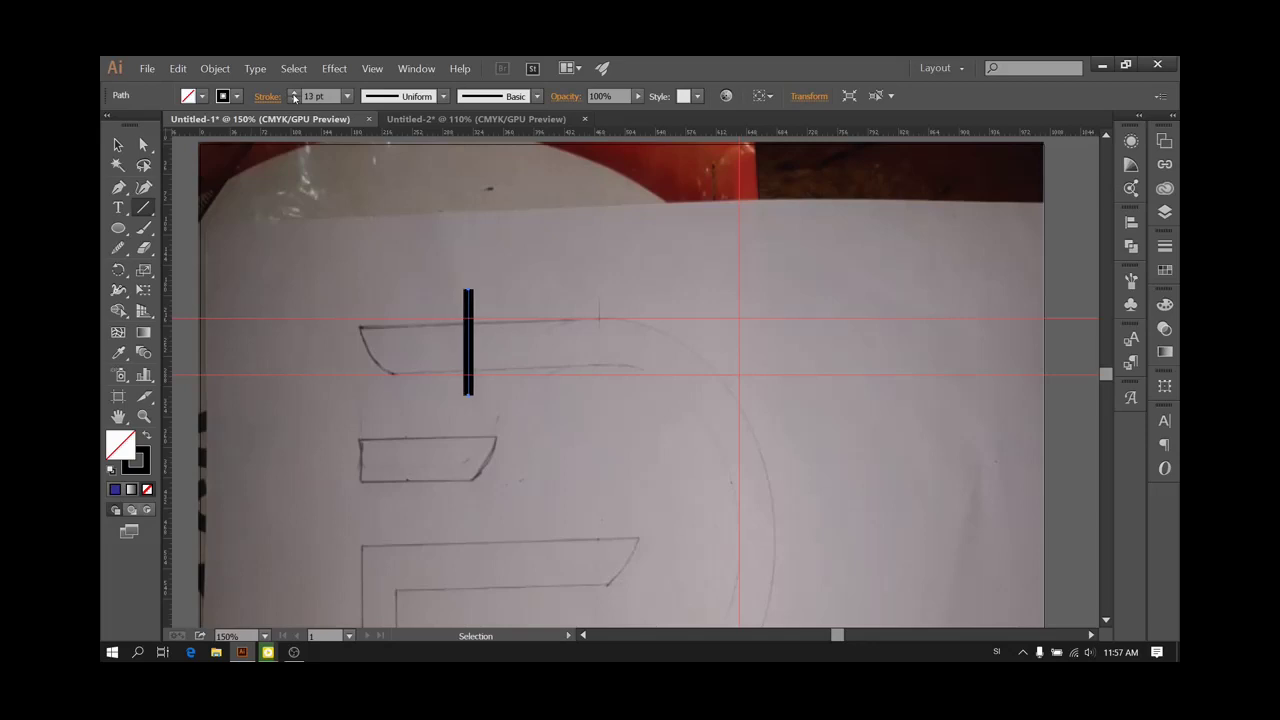
pyautogui.click(294, 97)
# Shorten both ends of the thick line so it exactly spans the two guides of the top bar
pyautogui.click(118, 145)
pyautogui.scroll(3, 486, 268)
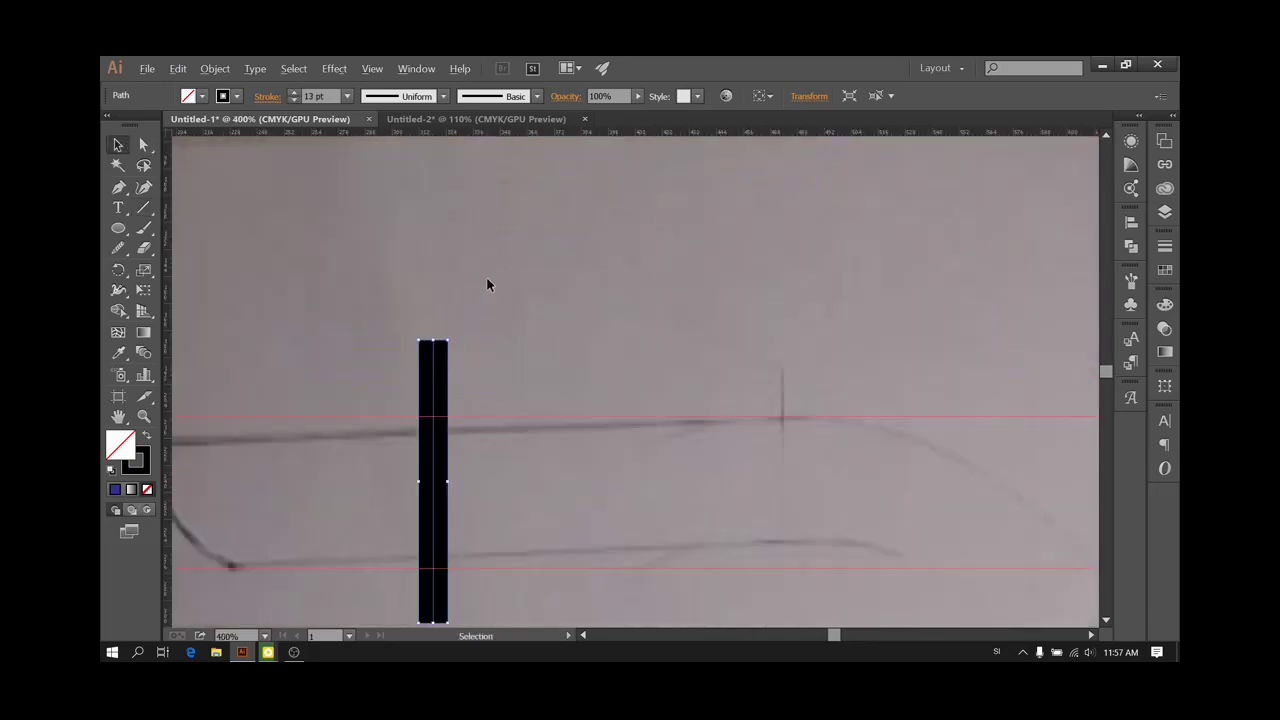
pyautogui.moveTo(433, 342); pyautogui.dragTo(431, 420)
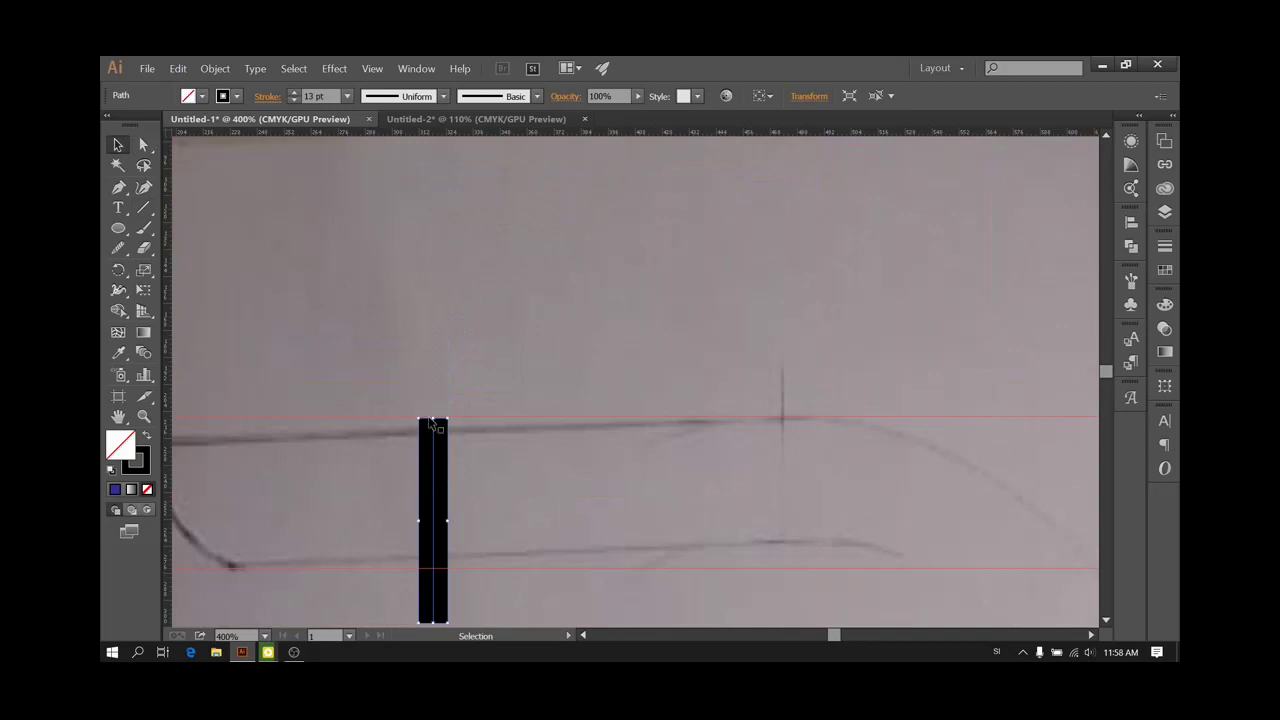
pyautogui.scroll(4, 431, 420)
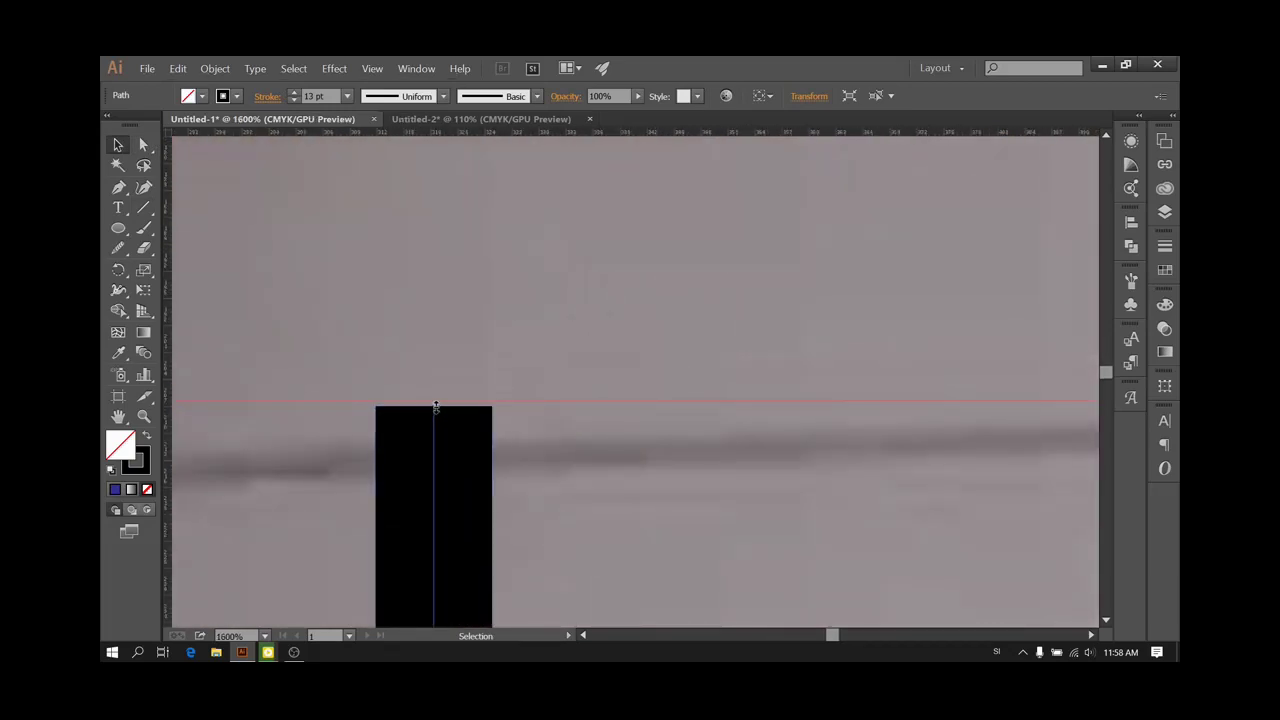
pyautogui.scroll(-8, 437, 409)
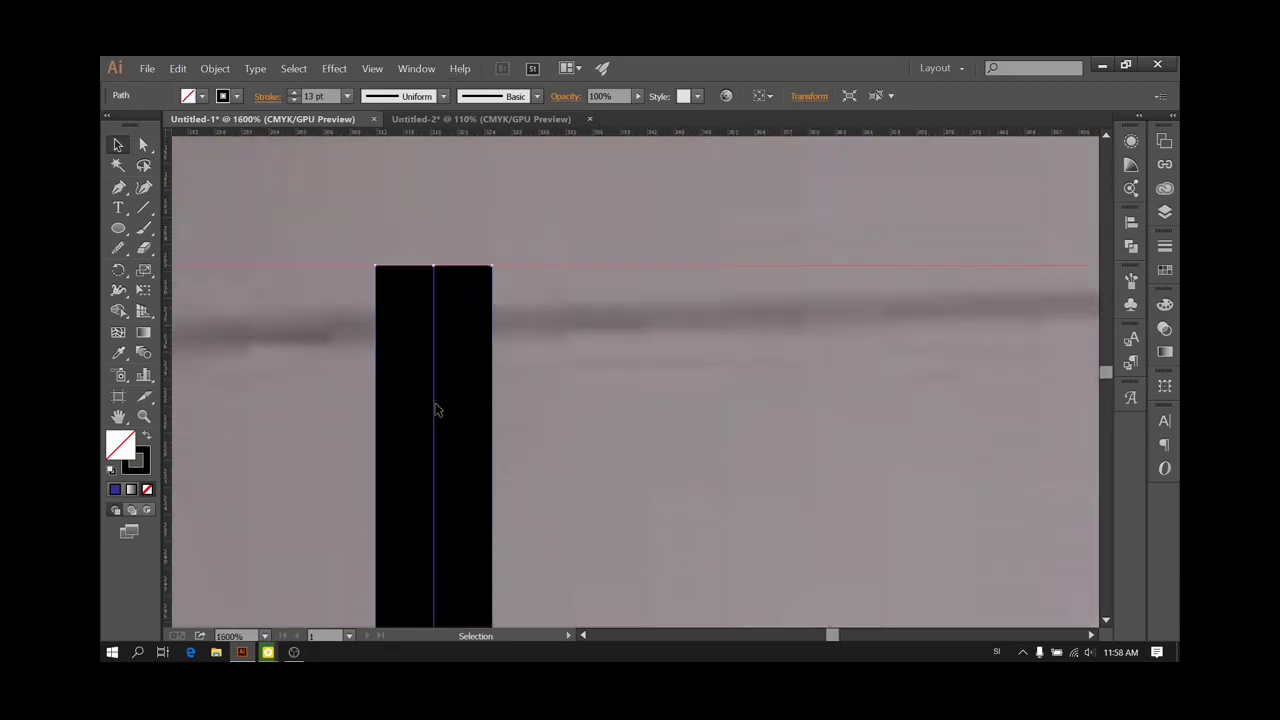
pyautogui.scroll(-5, 436, 409)
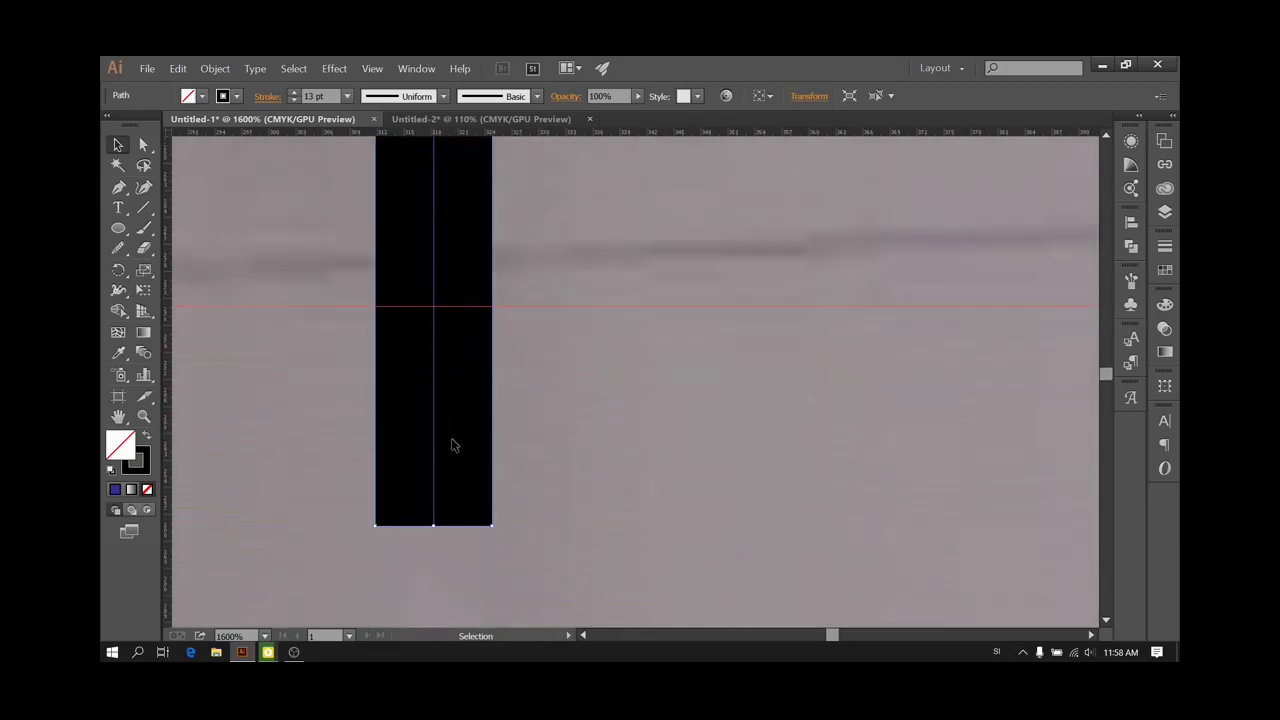
pyautogui.moveTo(435, 527); pyautogui.dragTo(442, 306)
pyautogui.scroll(-7, 458, 372)
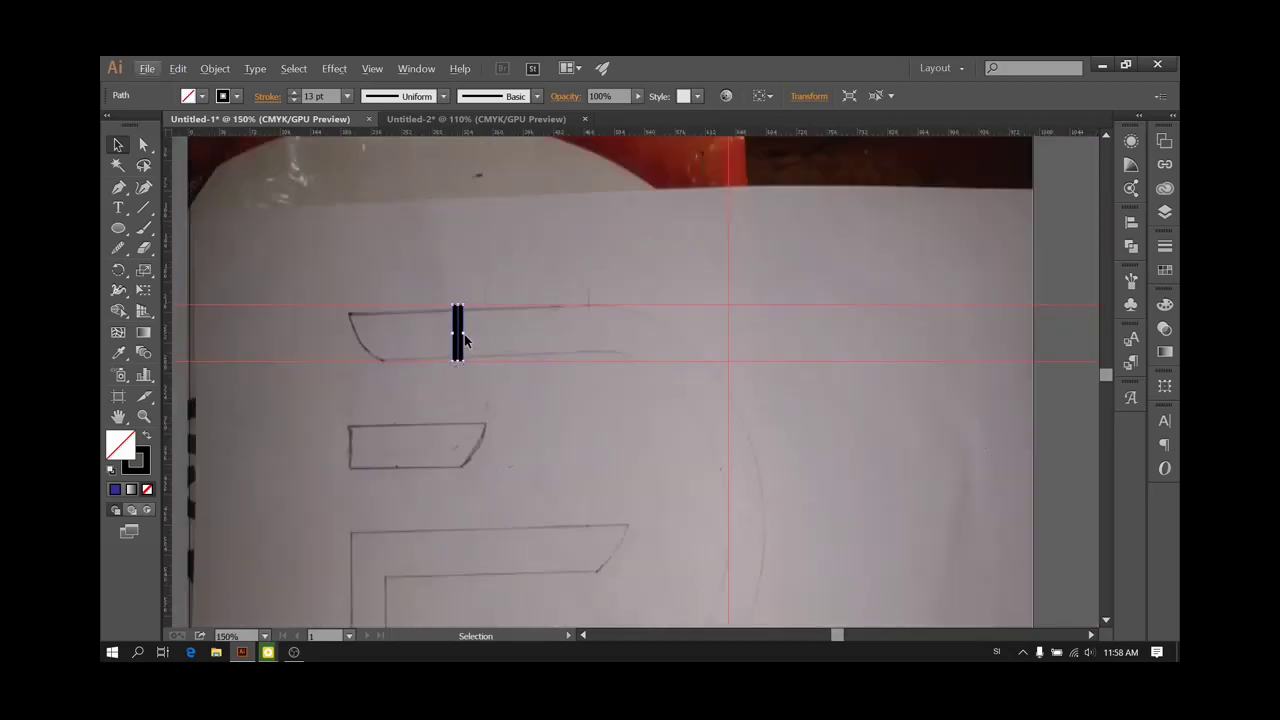
# Duplicate the thick vertical line and place the copy over the sketch's bottom bar, just under its guide
pyautogui.click(495, 425)
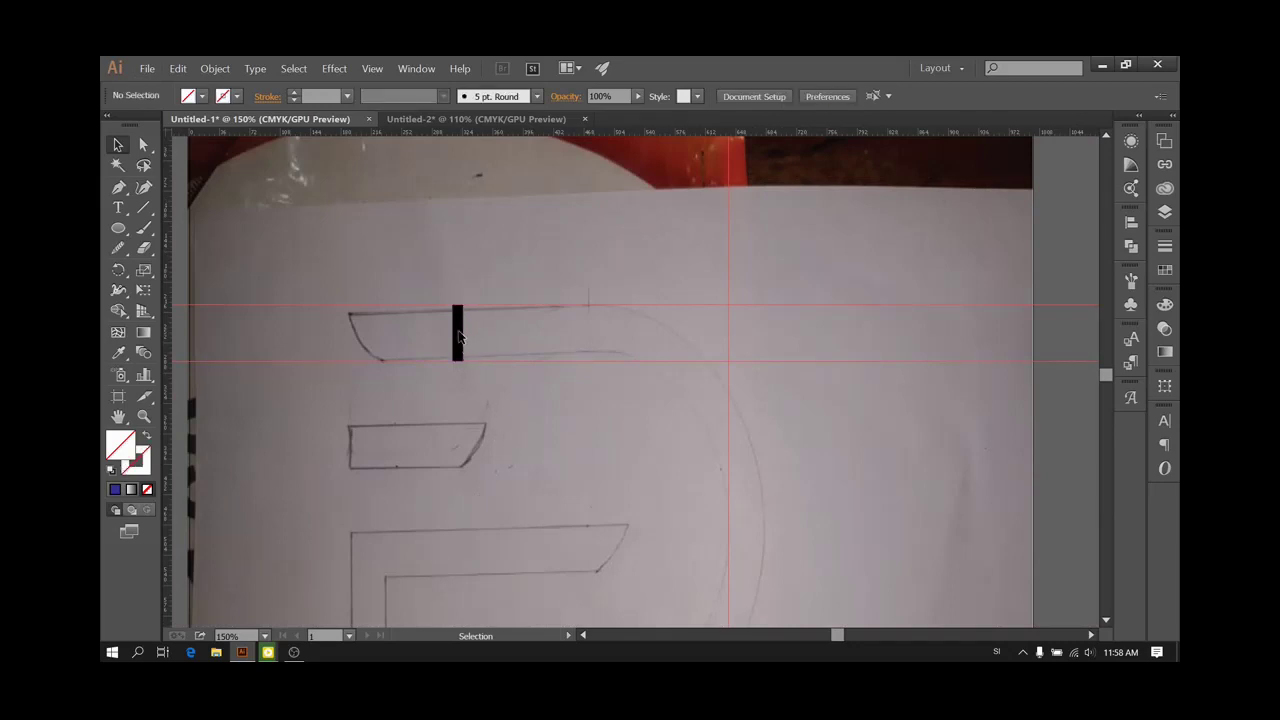
pyautogui.click(459, 335)
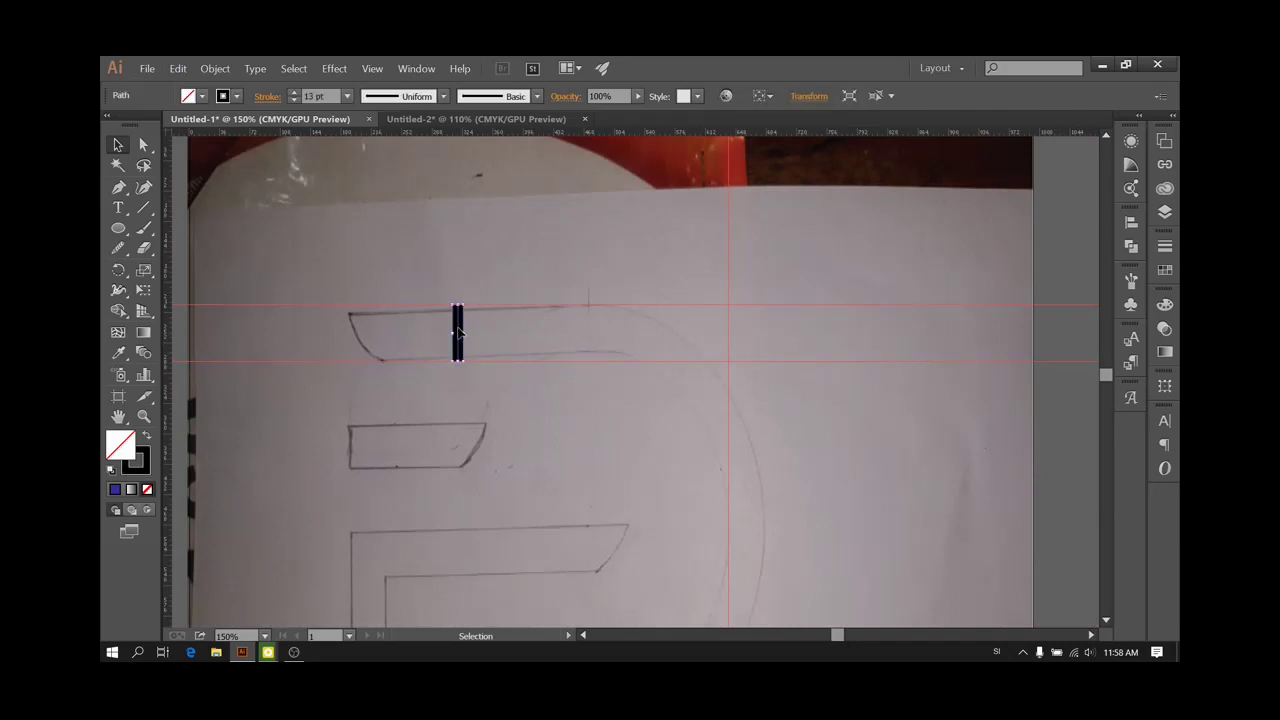
pyautogui.hotkey('ctrl', 'c')
pyautogui.hotkey('ctrl', 'v')
pyautogui.scroll(-3, 482, 460)
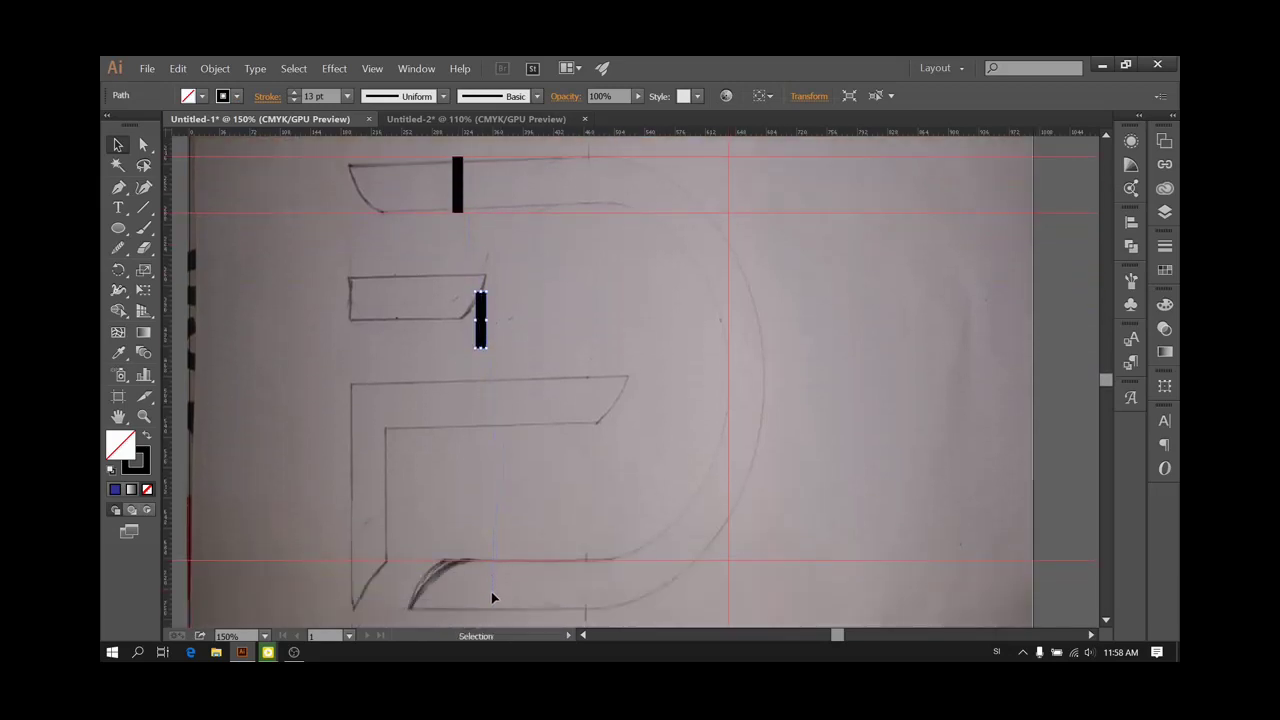
pyautogui.moveTo(491, 591); pyautogui.dragTo(491, 594)
# Shift the copied line up so its upper end meets the guide of the bottom bar
pyautogui.scroll(2, 491, 594)
pyautogui.scroll(-8, 491, 592)
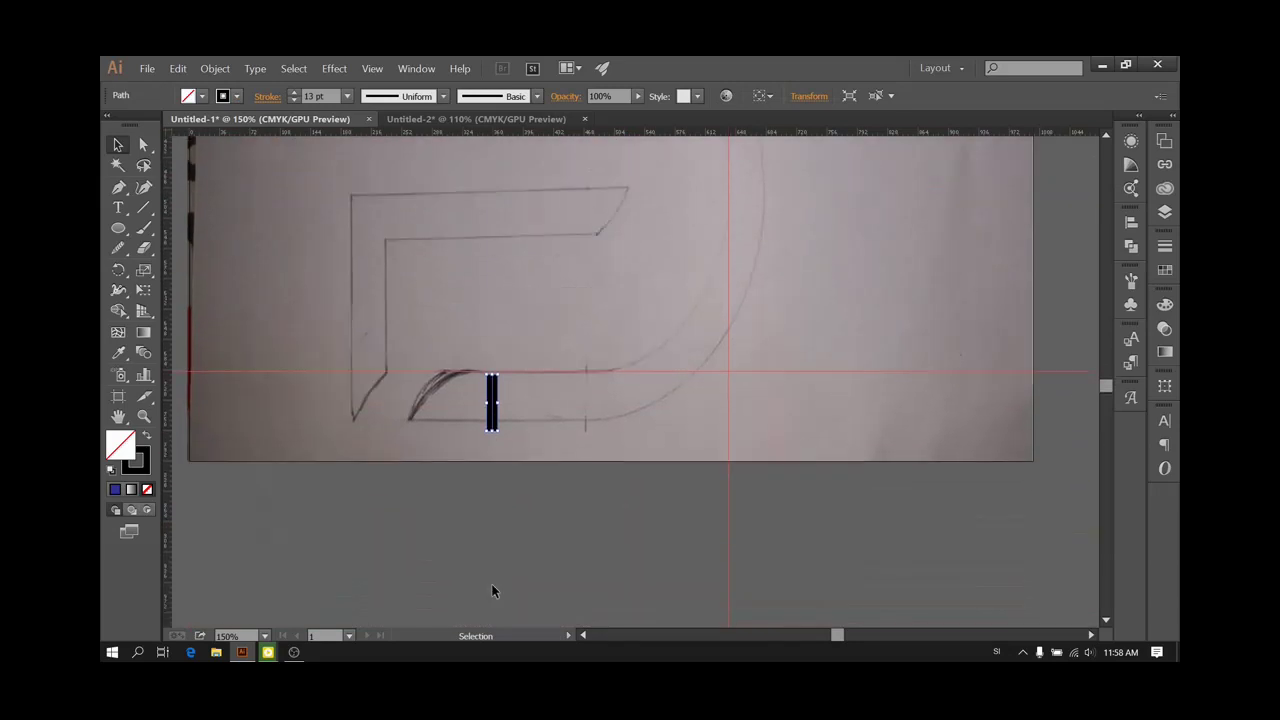
pyautogui.scroll(-3, 492, 585)
pyautogui.scroll(4, 498, 529)
pyautogui.scroll(7, 500, 531)
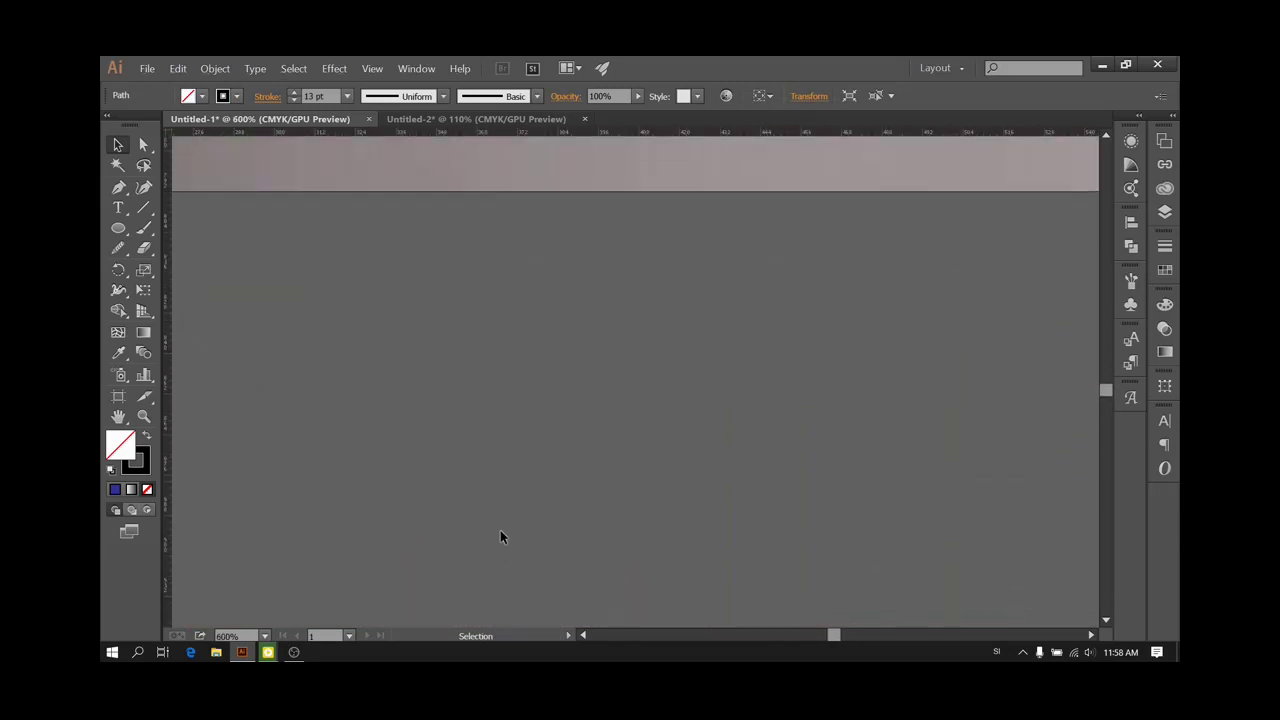
pyautogui.scroll(10, 500, 535)
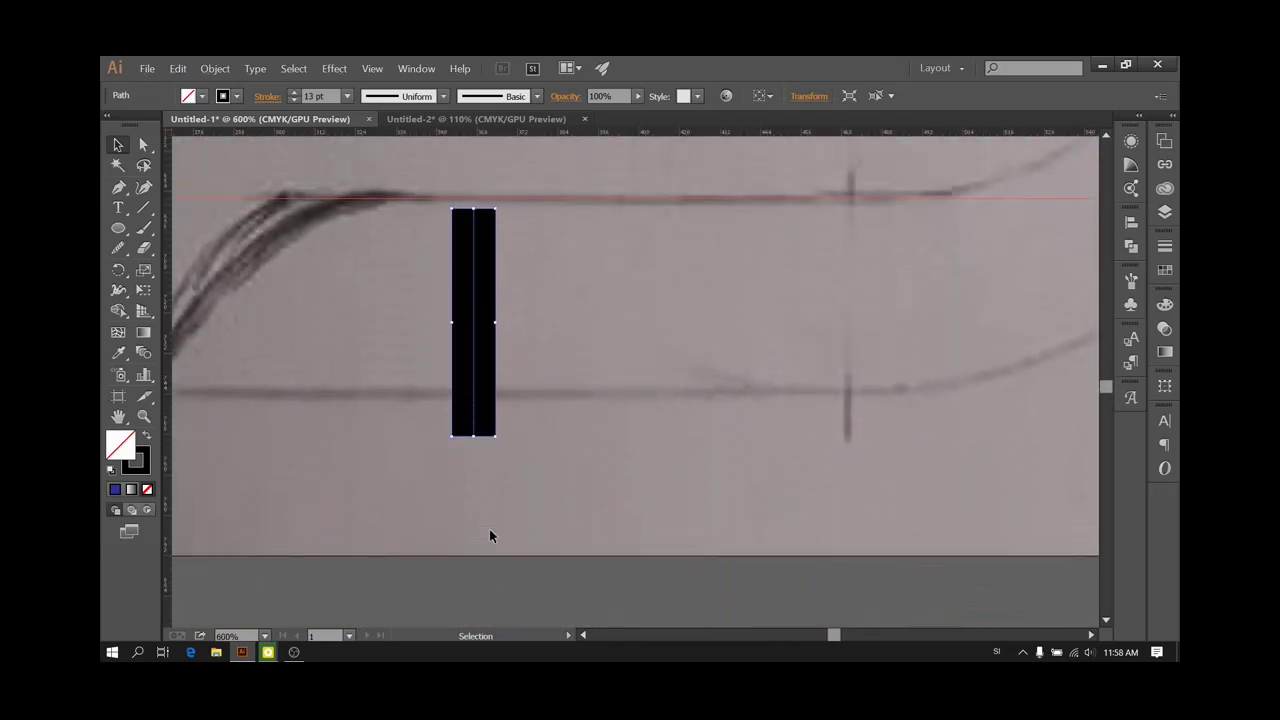
pyautogui.click(498, 365)
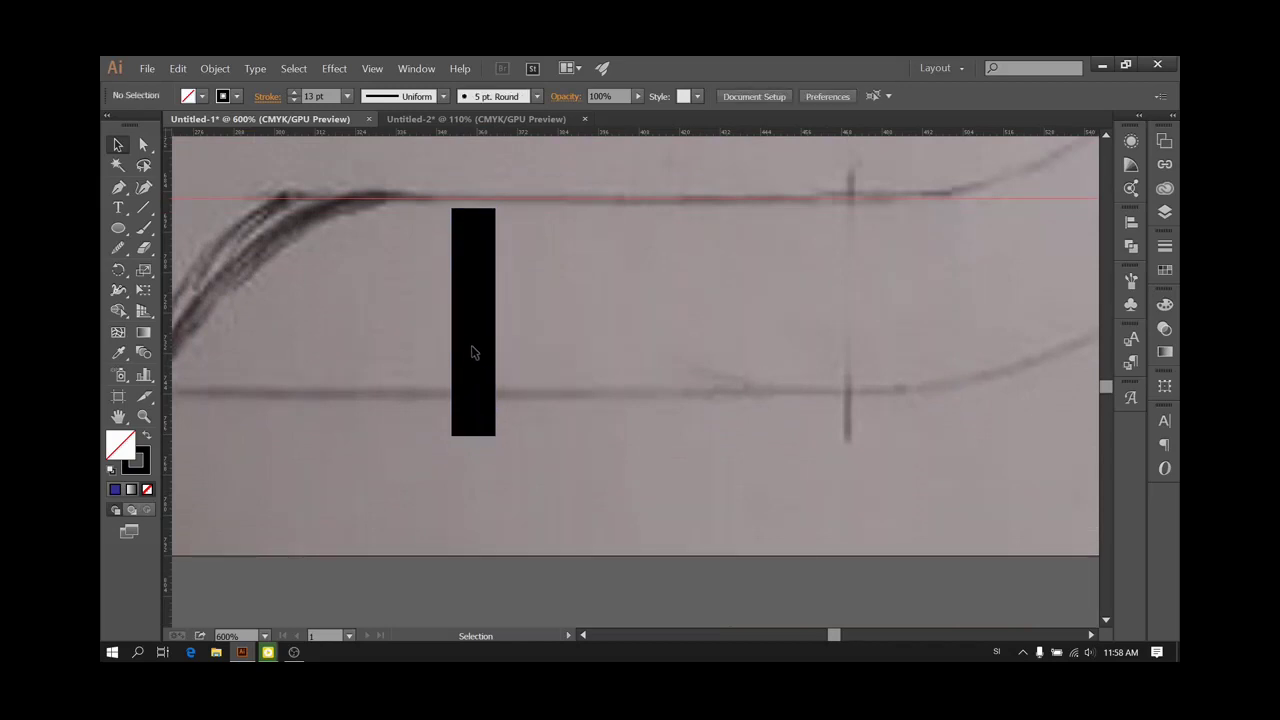
pyautogui.click(478, 352)
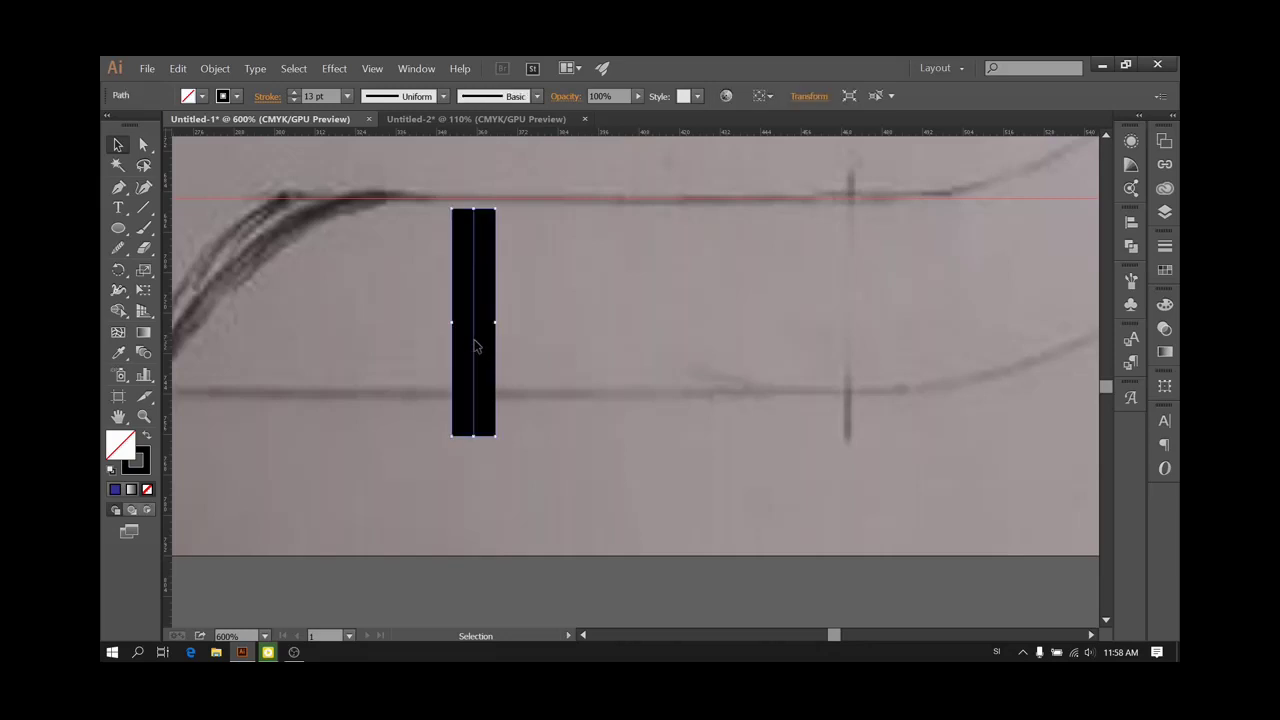
pyautogui.moveTo(476, 332); pyautogui.dragTo(509, 335)
pyautogui.scroll(3, 509, 335)
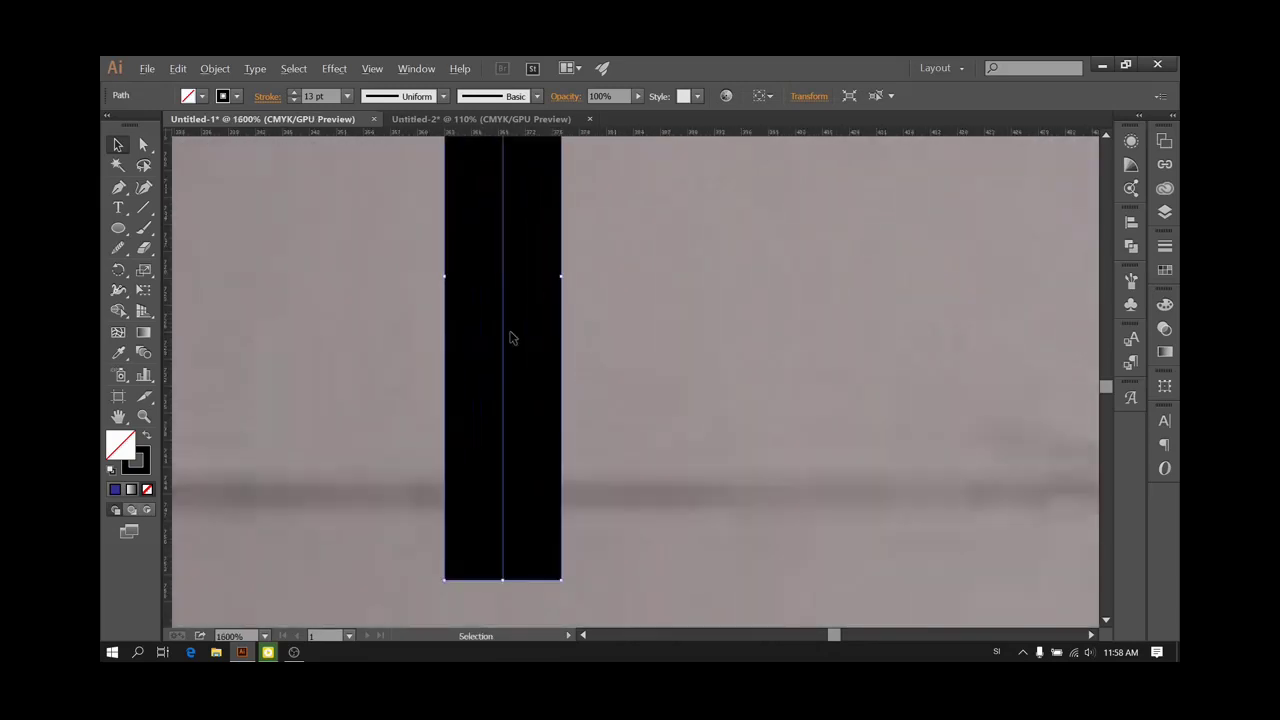
pyautogui.scroll(5, 509, 337)
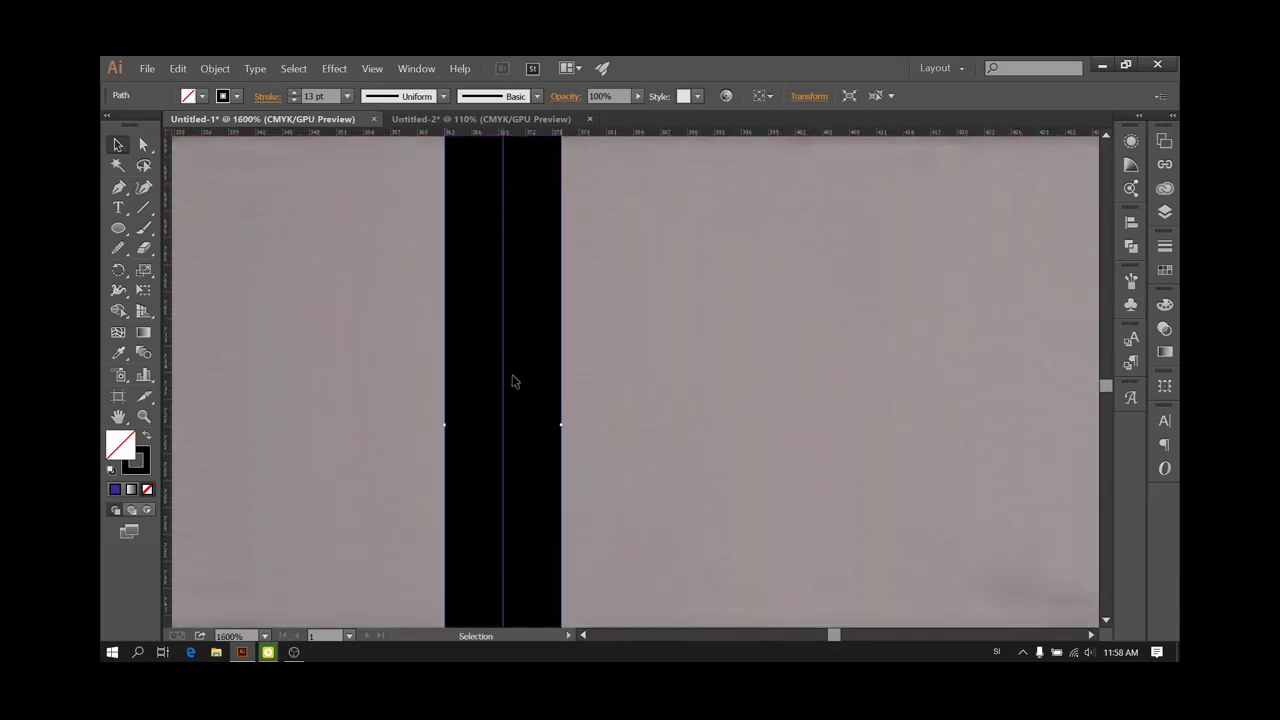
# Place a horizontal guide at the lower end of the copied line
pyautogui.scroll(-6, 512, 380)
pyautogui.moveTo(308, 131); pyautogui.dragTo(359, 552)
pyautogui.click(334, 411)
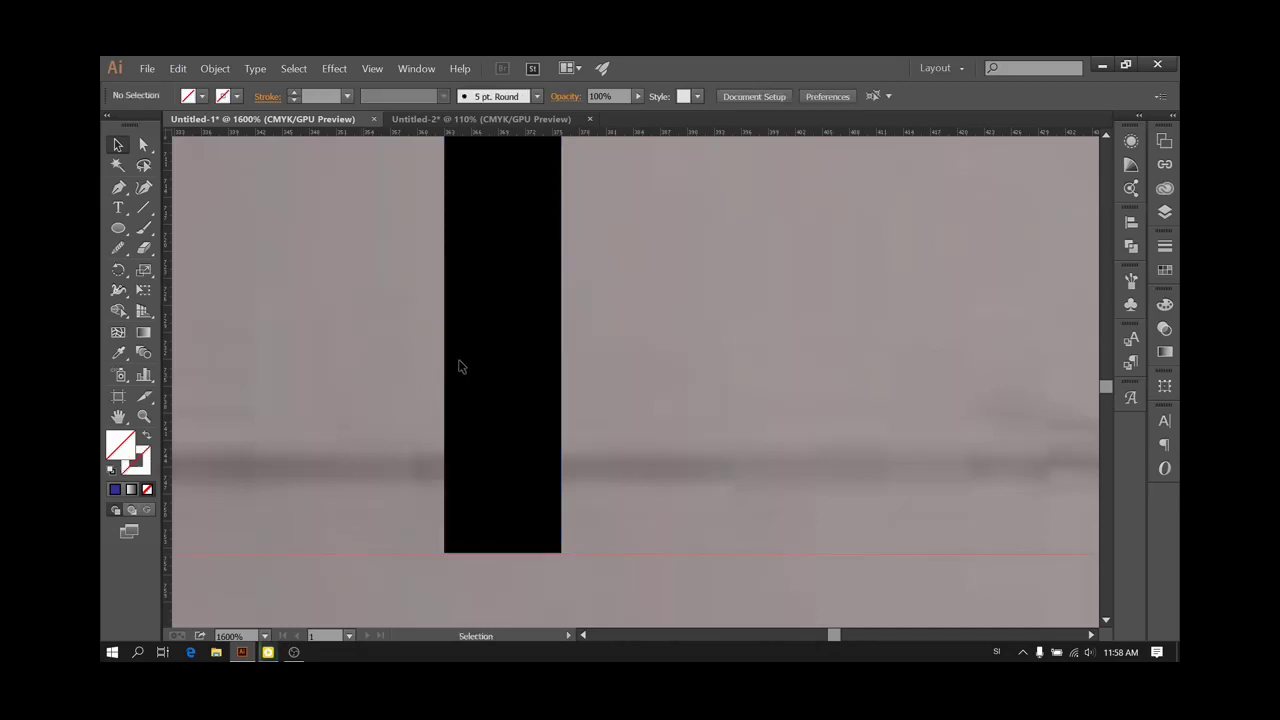
# Make a rotated copy of the lower thick line, perpendicular to it and crossing at its centre
pyautogui.moveTo(460, 296); pyautogui.dragTo(548, 389)
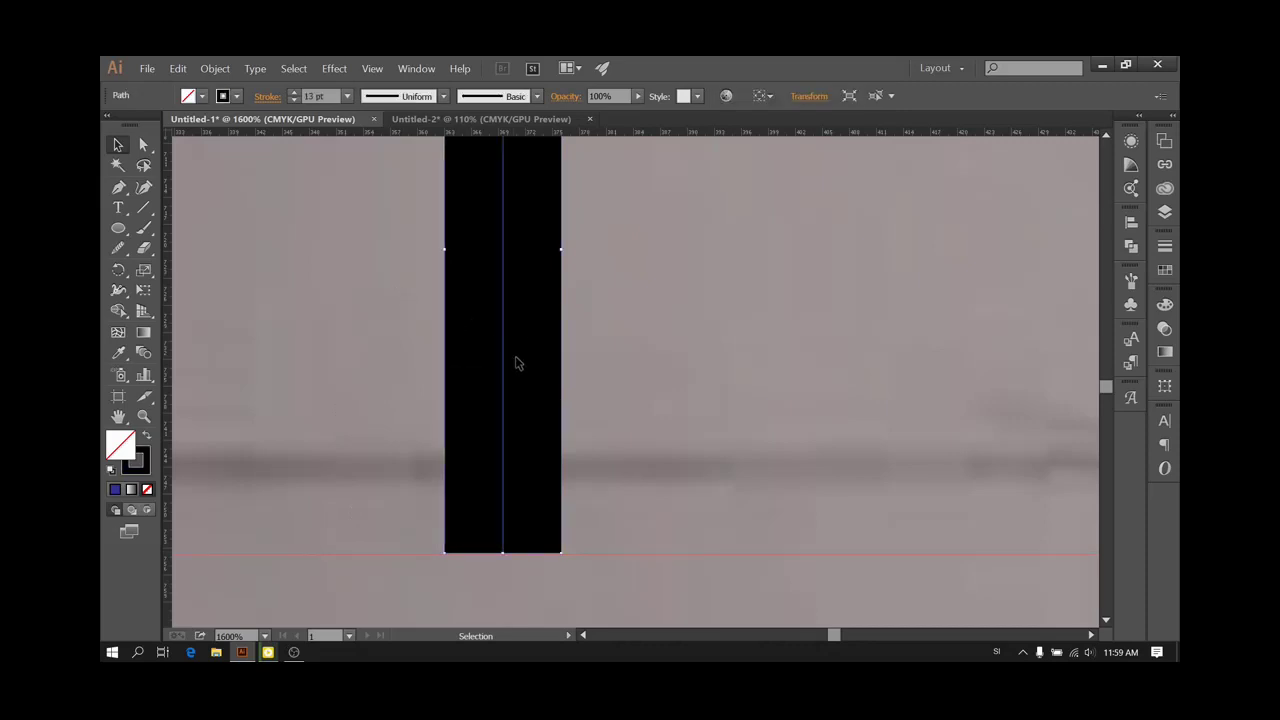
pyautogui.rightClick(516, 358)
pyautogui.click(118, 272)
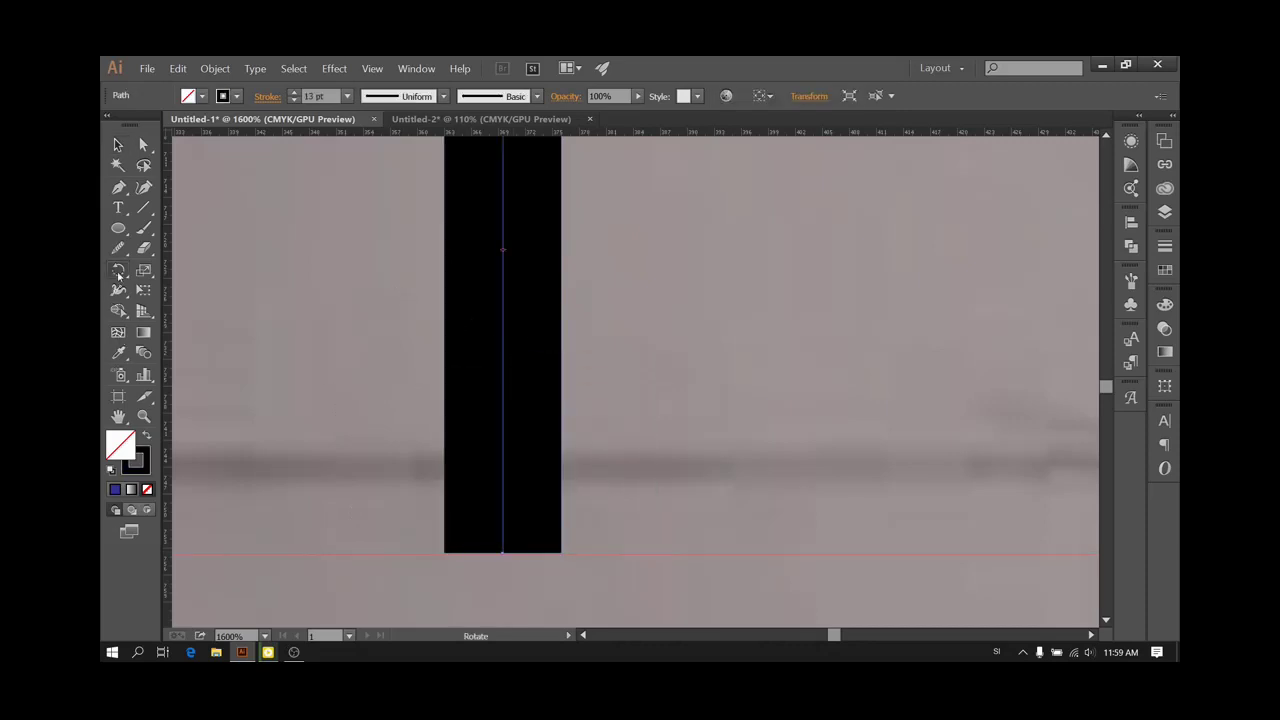
pyautogui.doubleClick(118, 272)
pyautogui.click(548, 416)
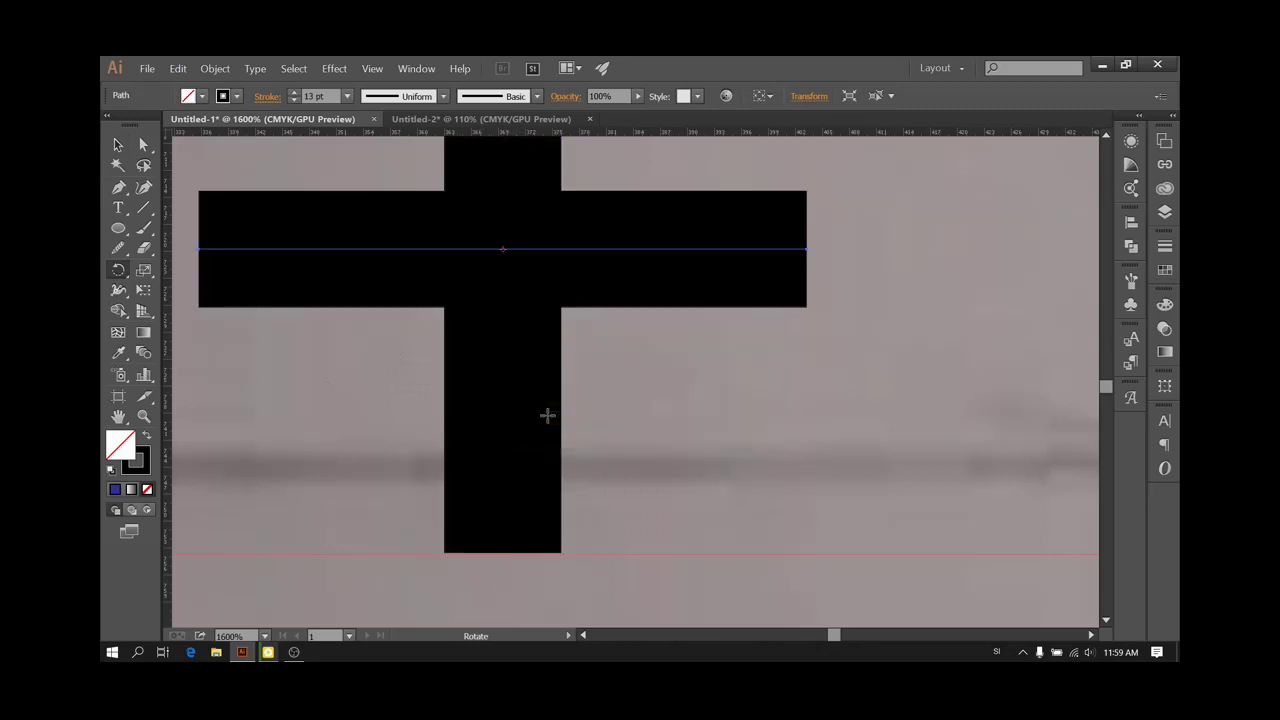
pyautogui.click(266, 636)
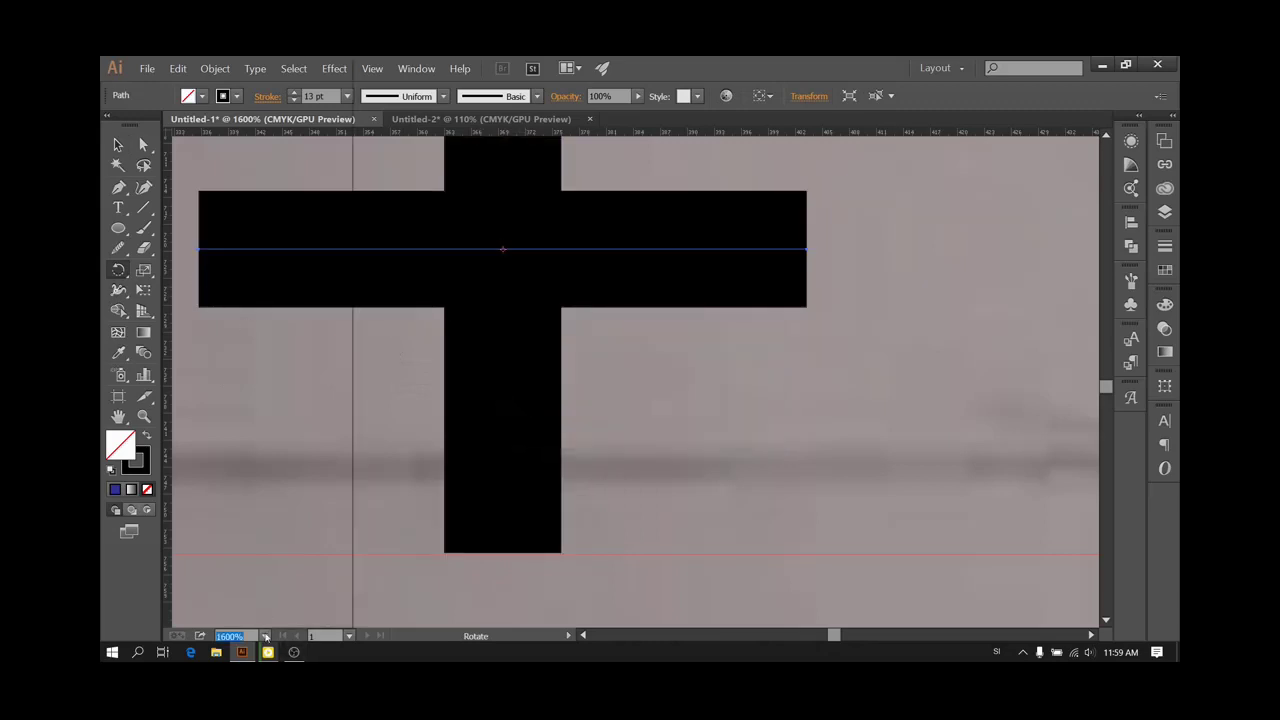
# Move the horizontal thick line from the lower cross onto the sketch's right curve, beside the vertical guide
pyautogui.click(298, 621)
pyautogui.click(268, 635)
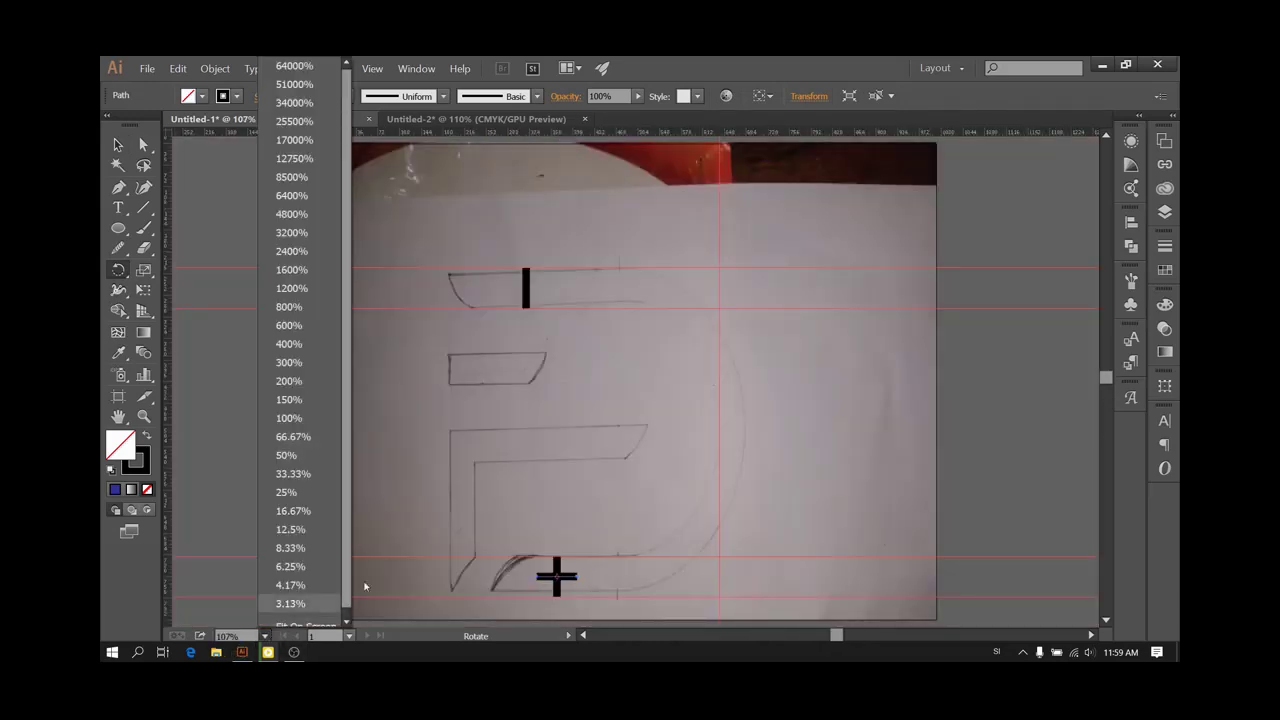
pyautogui.click(412, 475)
pyautogui.click(118, 145)
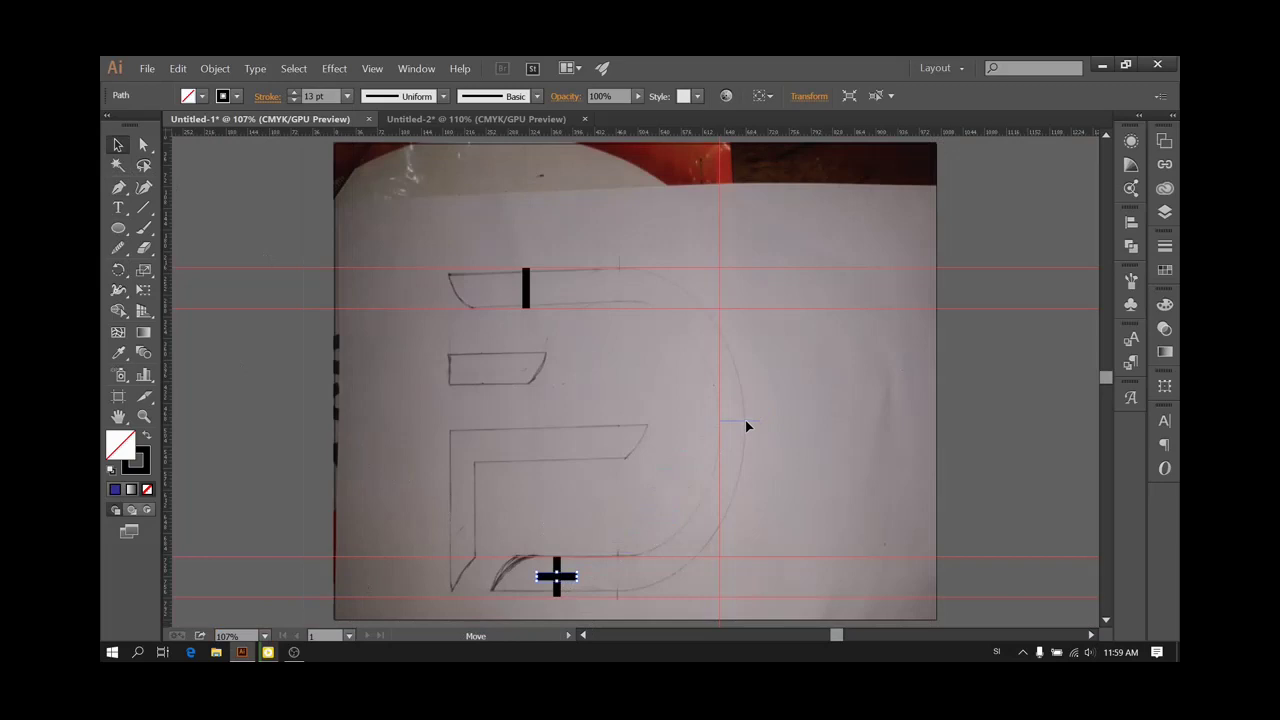
pyautogui.moveTo(745, 426); pyautogui.dragTo(745, 425)
# Nudge the horizontal line so its left end sits exactly on the right curve's vertical guide
pyautogui.scroll(4, 763, 446)
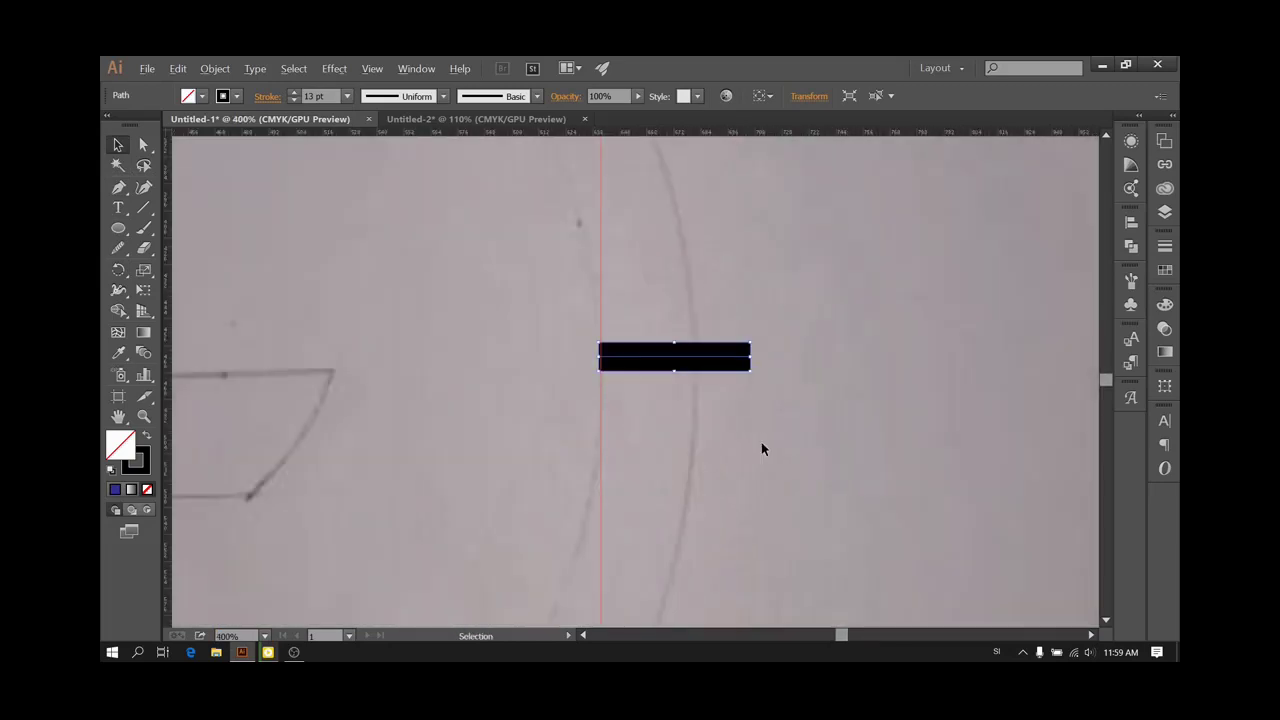
pyautogui.scroll(3, 664, 387)
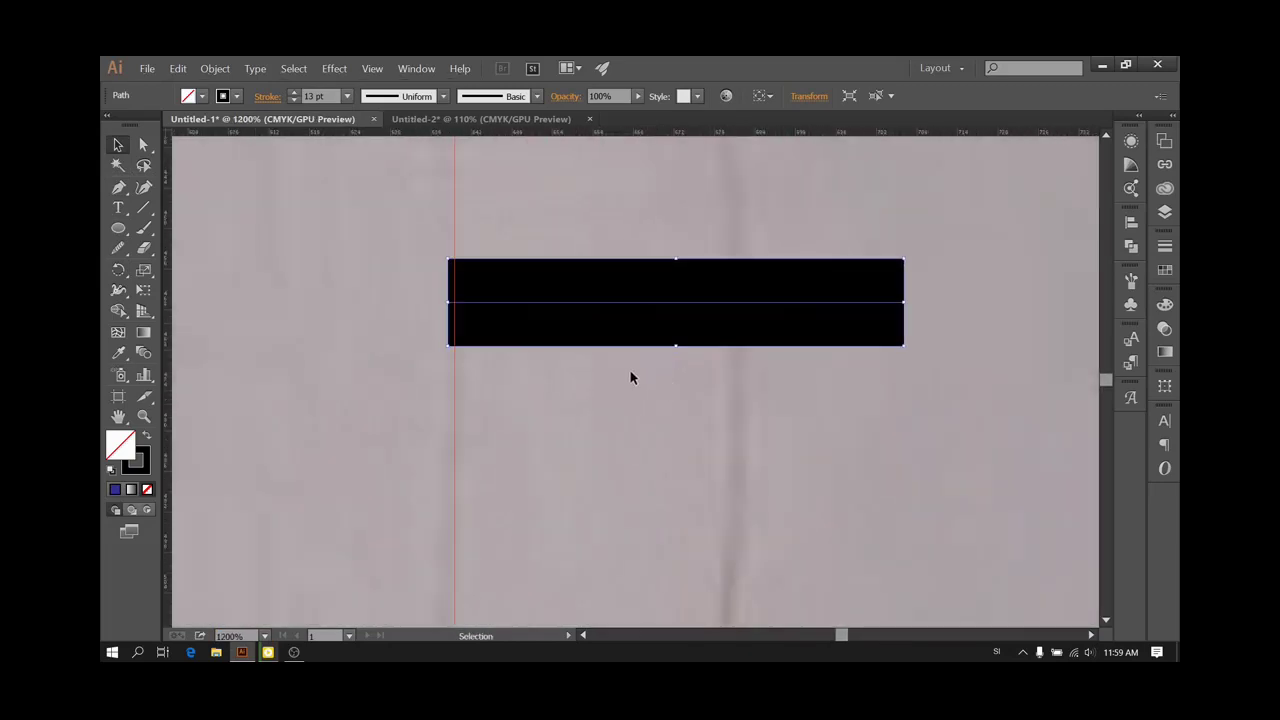
pyautogui.press('Right')
pyautogui.press('Left')
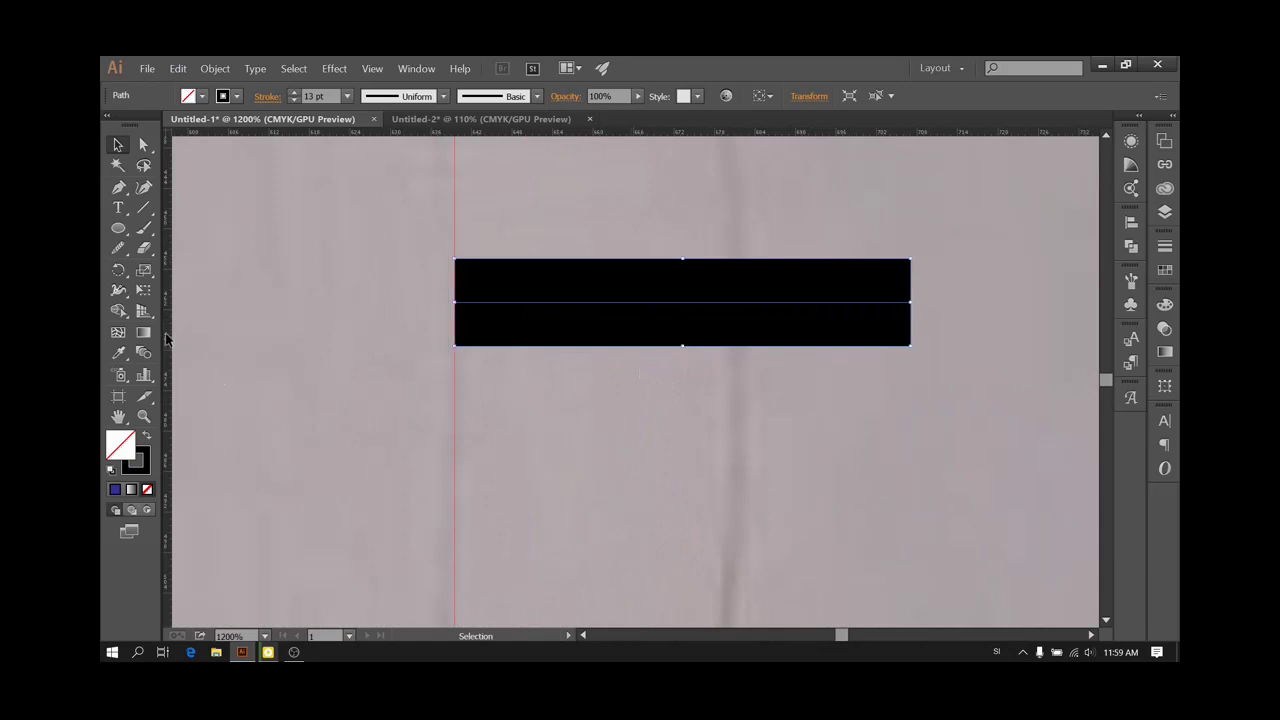
# Place a vertical guide at the right end of the line on the right curve
pyautogui.moveTo(489, 354); pyautogui.dragTo(910, 404)
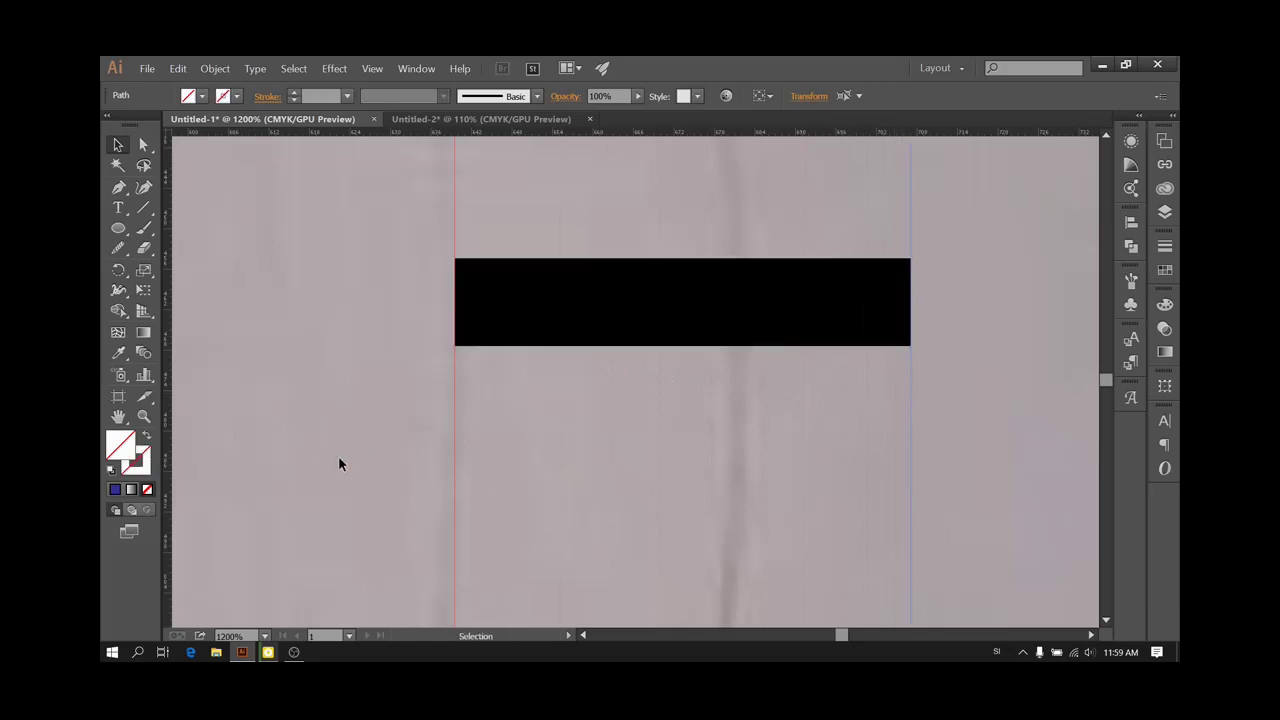
pyautogui.click(265, 636)
pyautogui.click(300, 617)
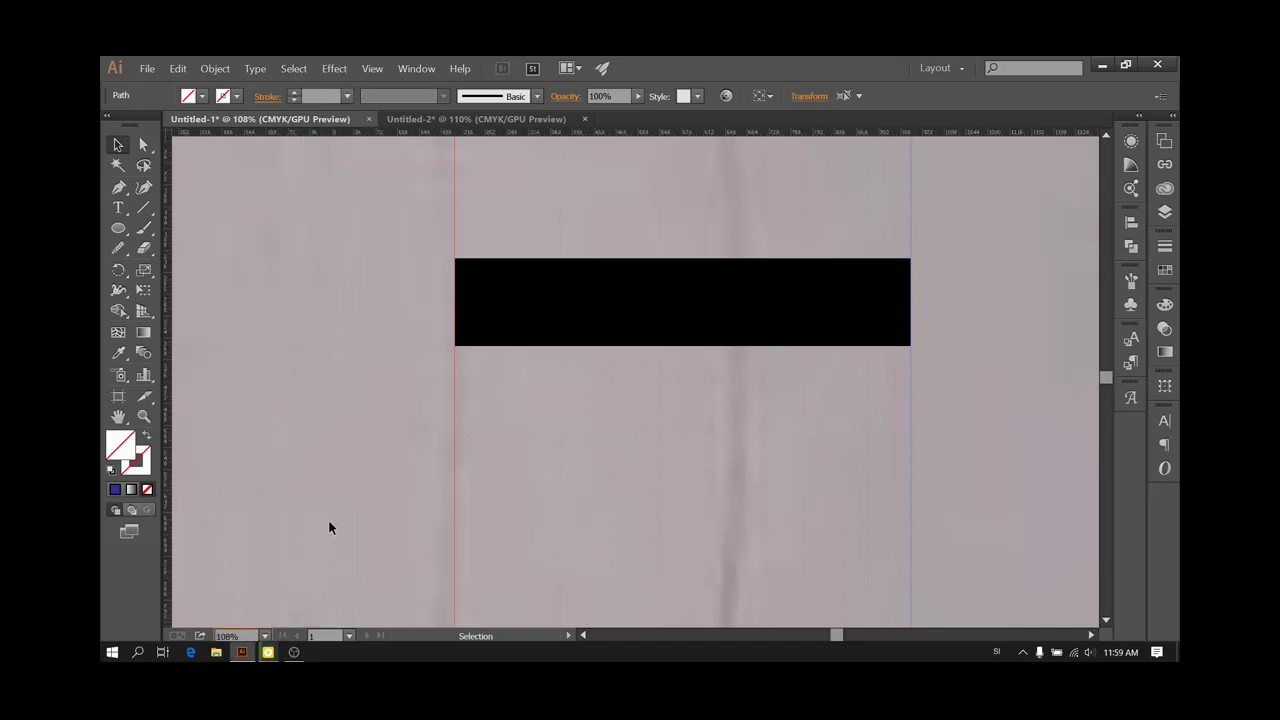
pyautogui.click(305, 517)
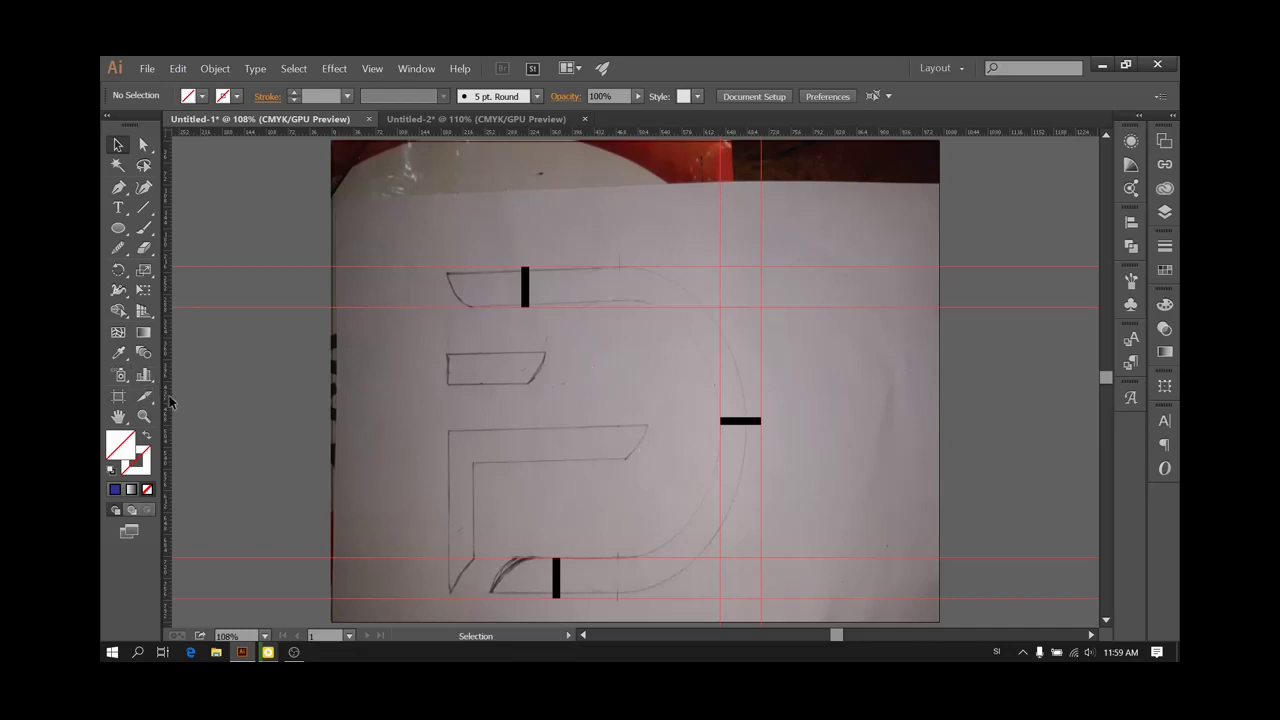
# Place a vertical guide along the left edge of the sketched letter
pyautogui.moveTo(171, 405); pyautogui.dragTo(231, 411)
pyautogui.moveTo(447, 438); pyautogui.dragTo(447, 438)
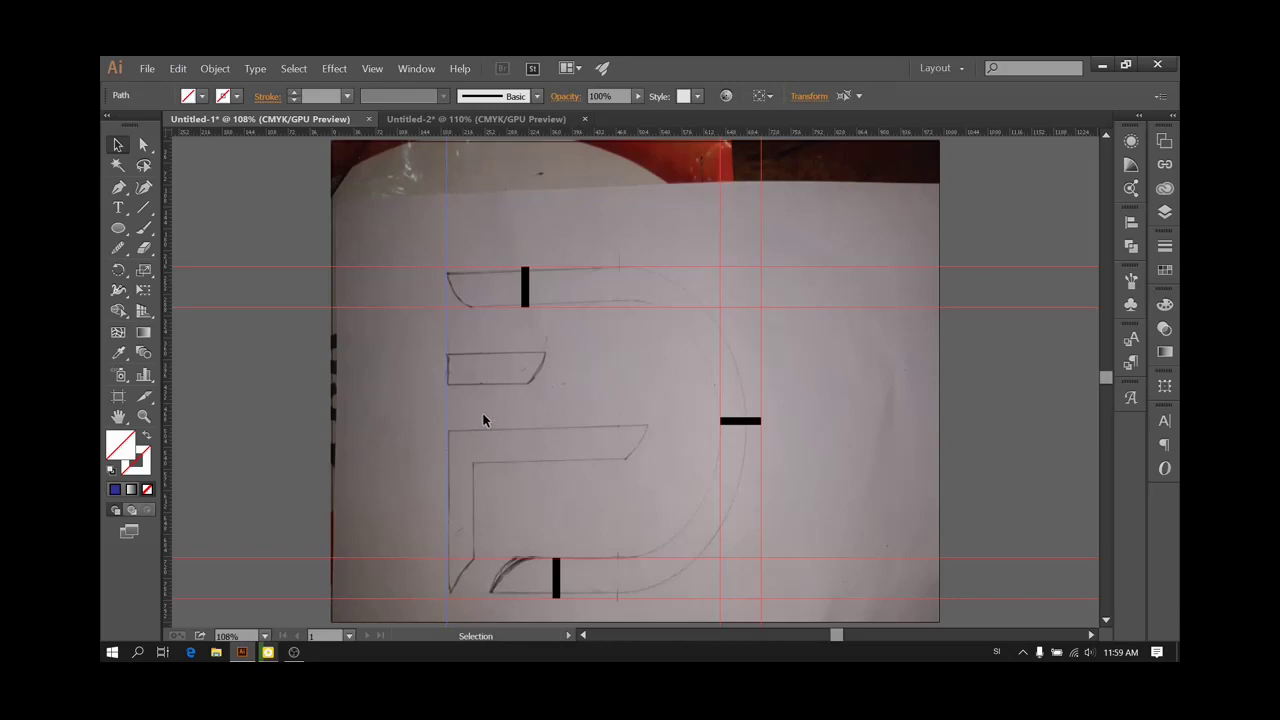
pyautogui.click(483, 420)
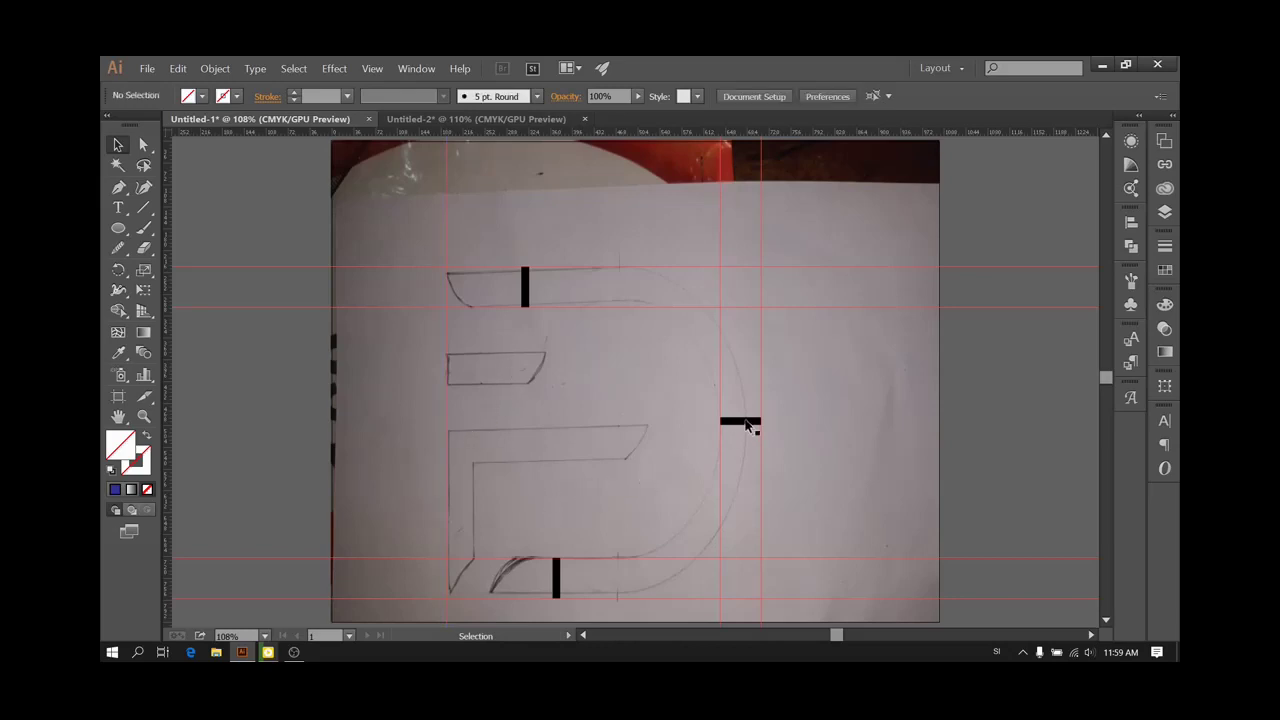
# Move the horizontal line from the right curve onto the long middle arm and place a copy across the left stem
pyautogui.moveTo(745, 427); pyautogui.dragTo(601, 441)
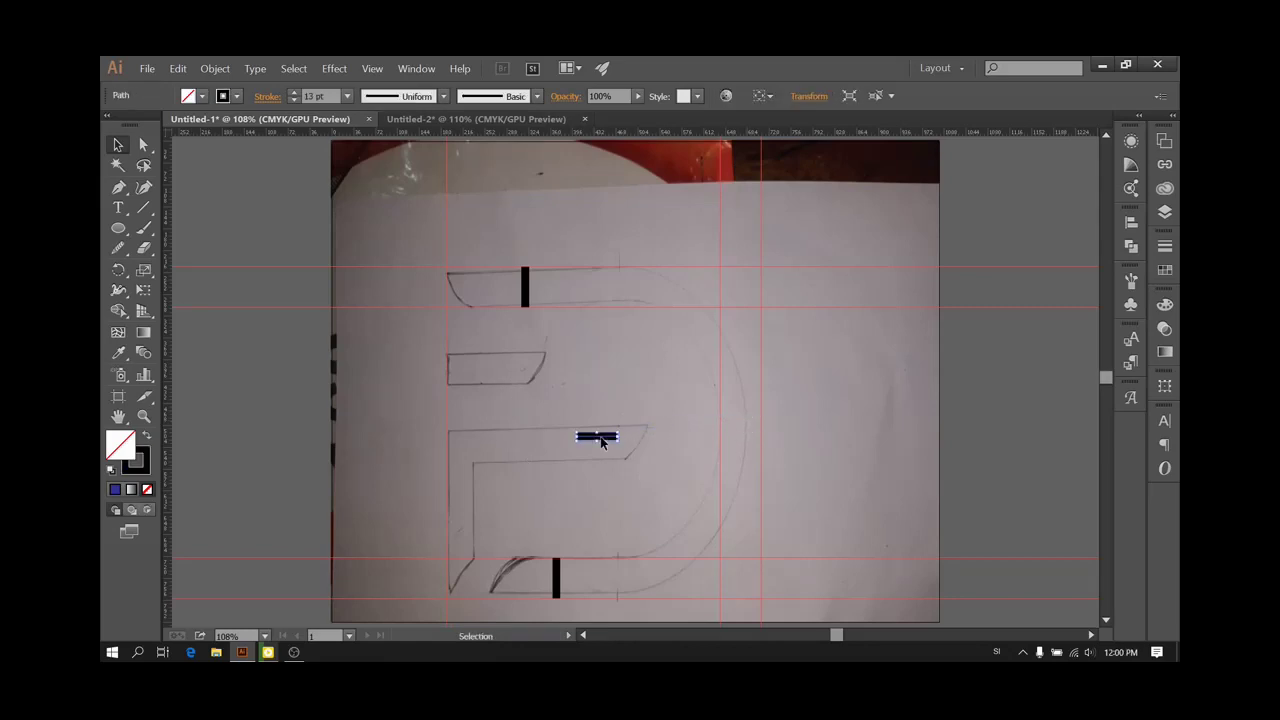
pyautogui.click(514, 462)
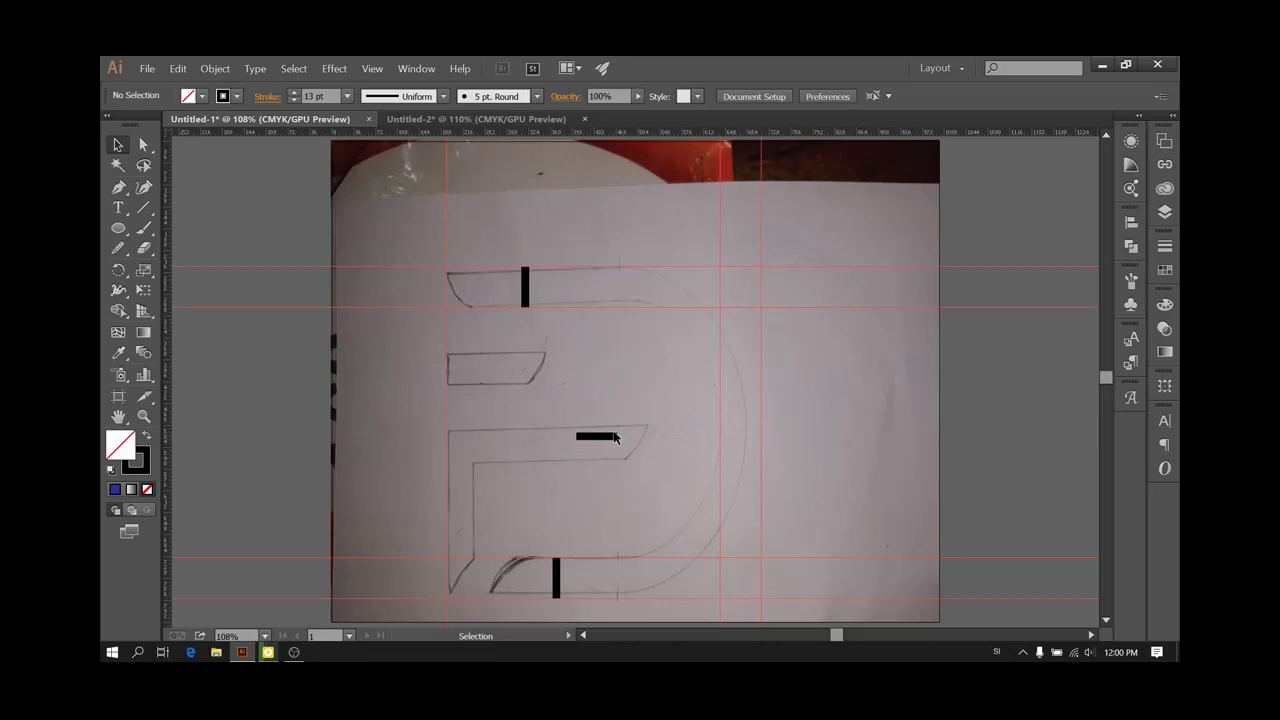
pyautogui.moveTo(610, 441); pyautogui.dragTo(476, 458)
pyautogui.scroll(1, 476, 458)
pyautogui.scroll(-2, 476, 453)
pyautogui.scroll(5, 476, 453)
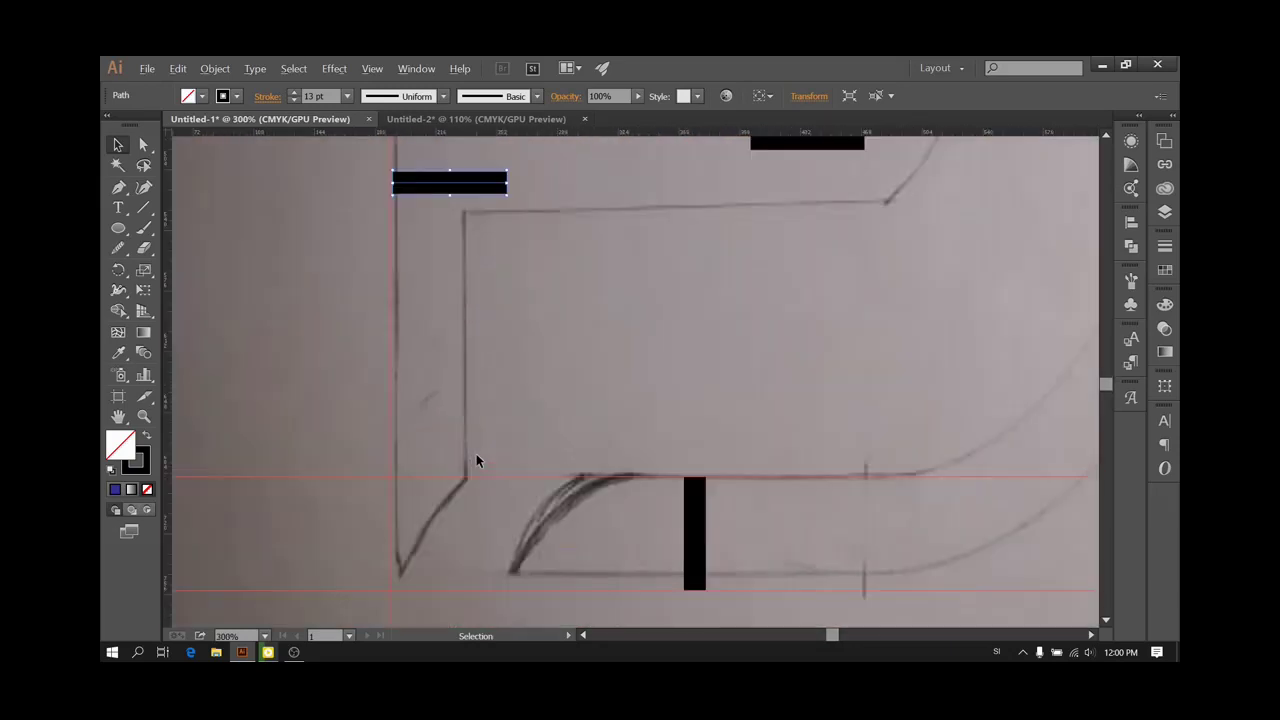
# Nudge the copied line on the left stem towards the left edge's vertical guide
pyautogui.scroll(1, 476, 453)
pyautogui.scroll(2, 477, 443)
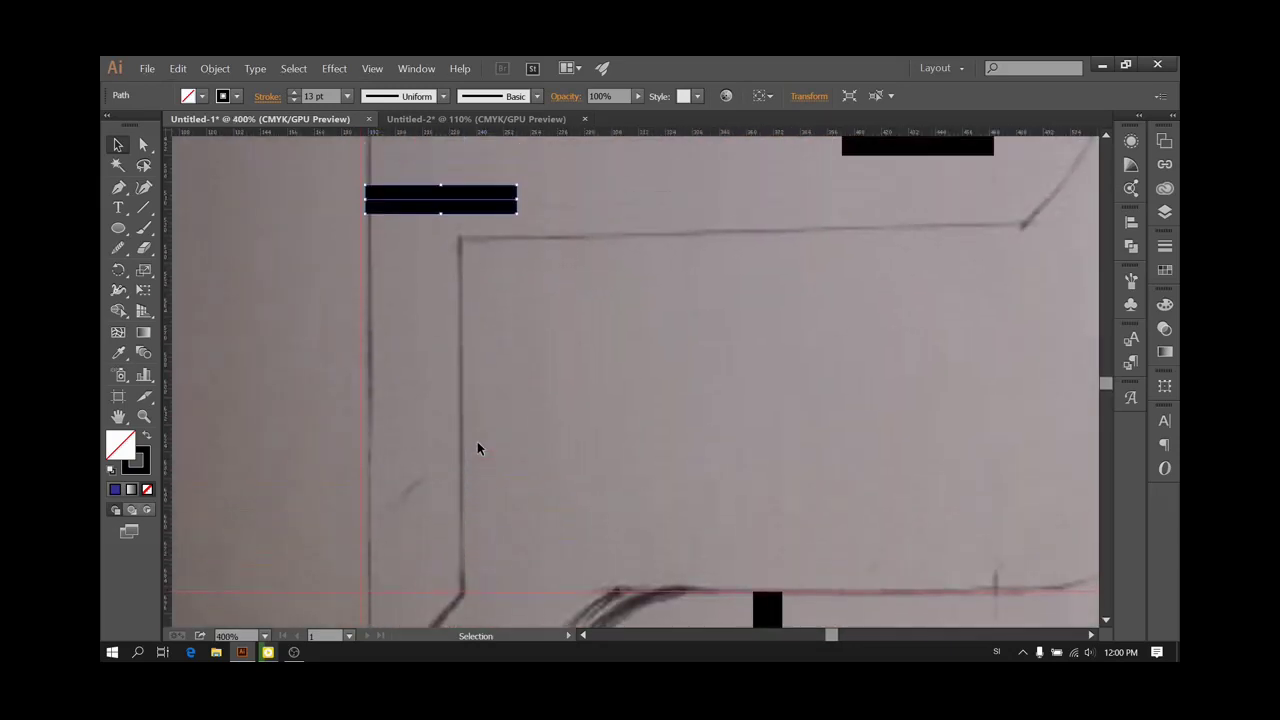
pyautogui.press('Left')
pyautogui.press('Left')
pyautogui.scroll(3, 475, 353)
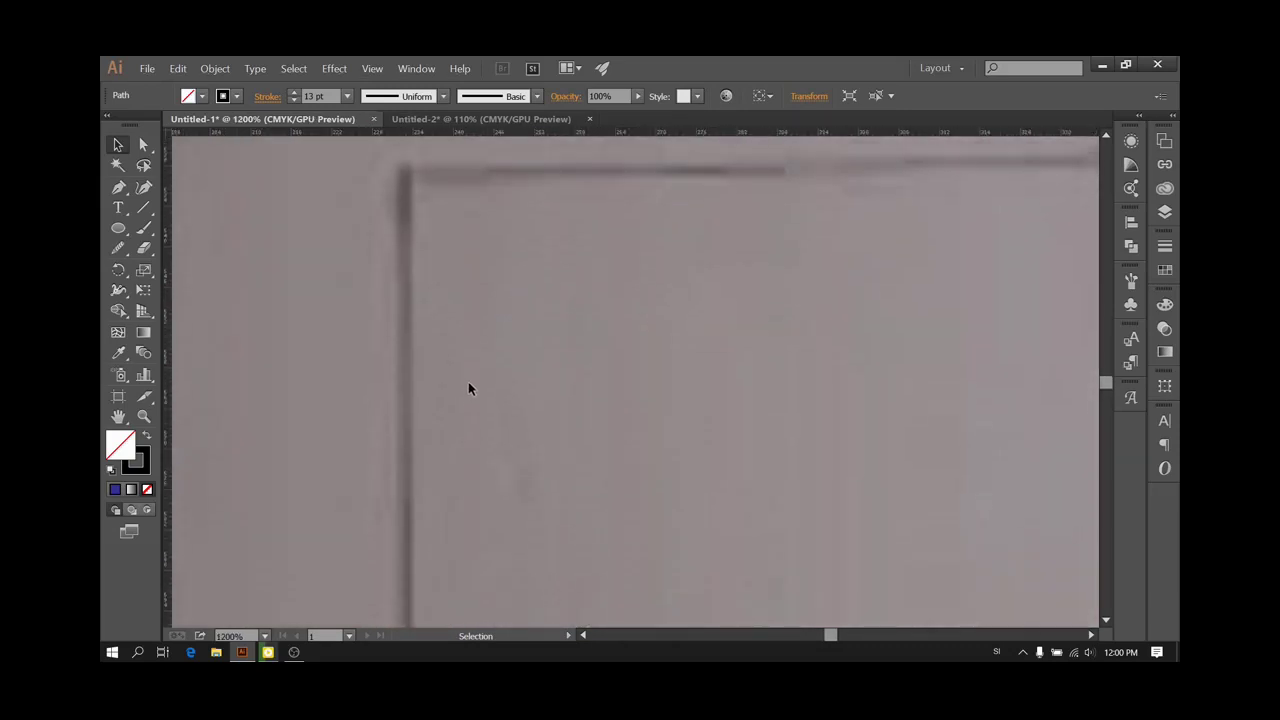
pyautogui.scroll(2, 475, 396)
pyautogui.hscroll(1, 475, 396)
pyautogui.hscroll(-3, 475, 396)
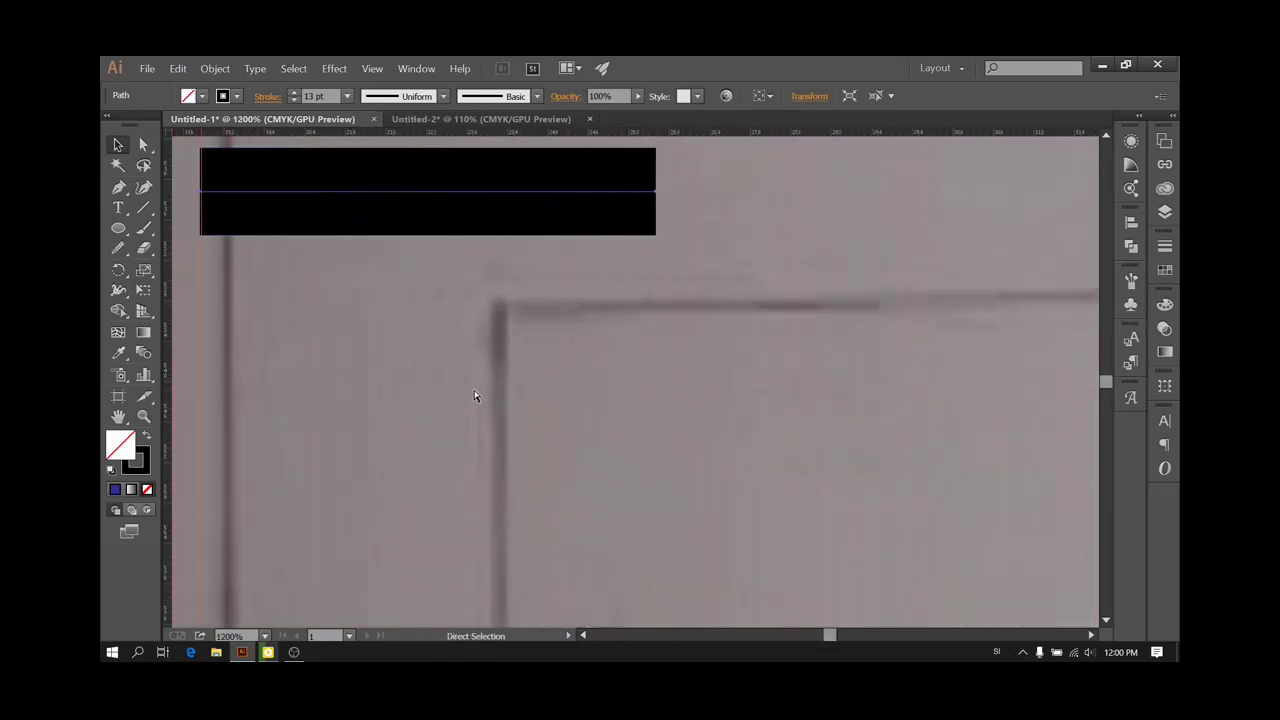
pyautogui.press('Right')
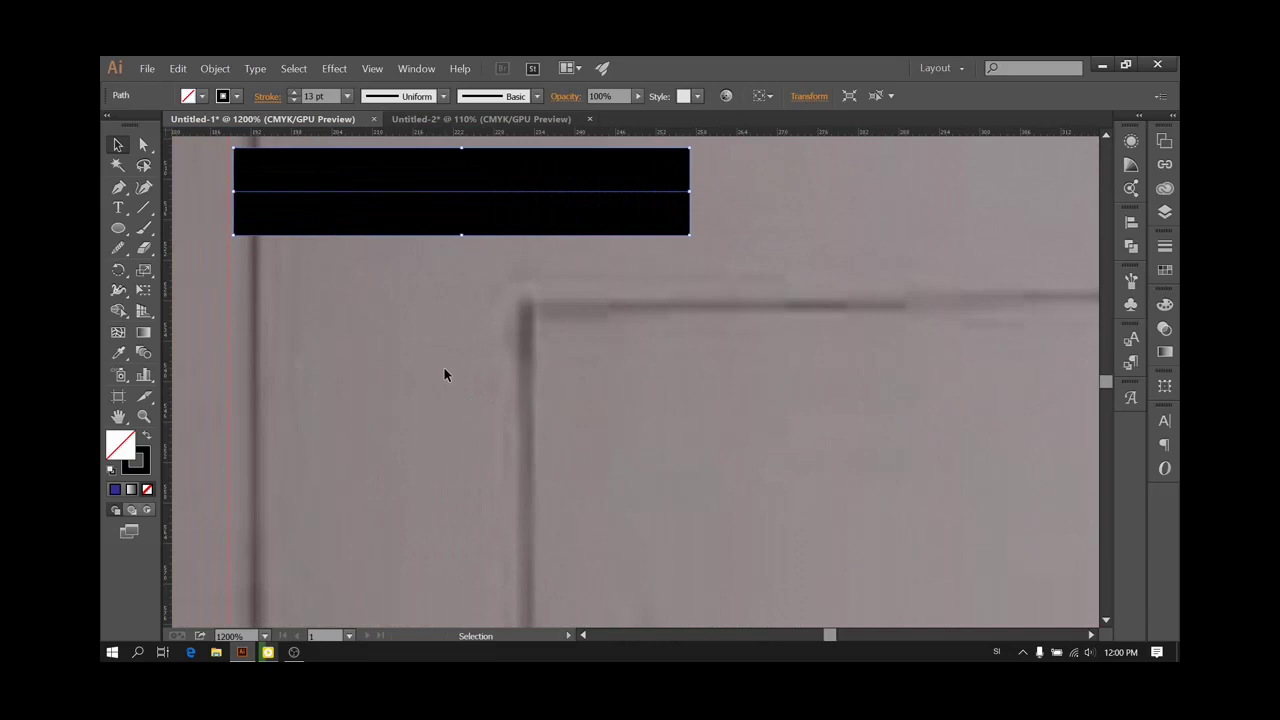
# Set the stem line's left end flush with the left guide and place a vertical guide at its right end
pyautogui.click(285, 196)
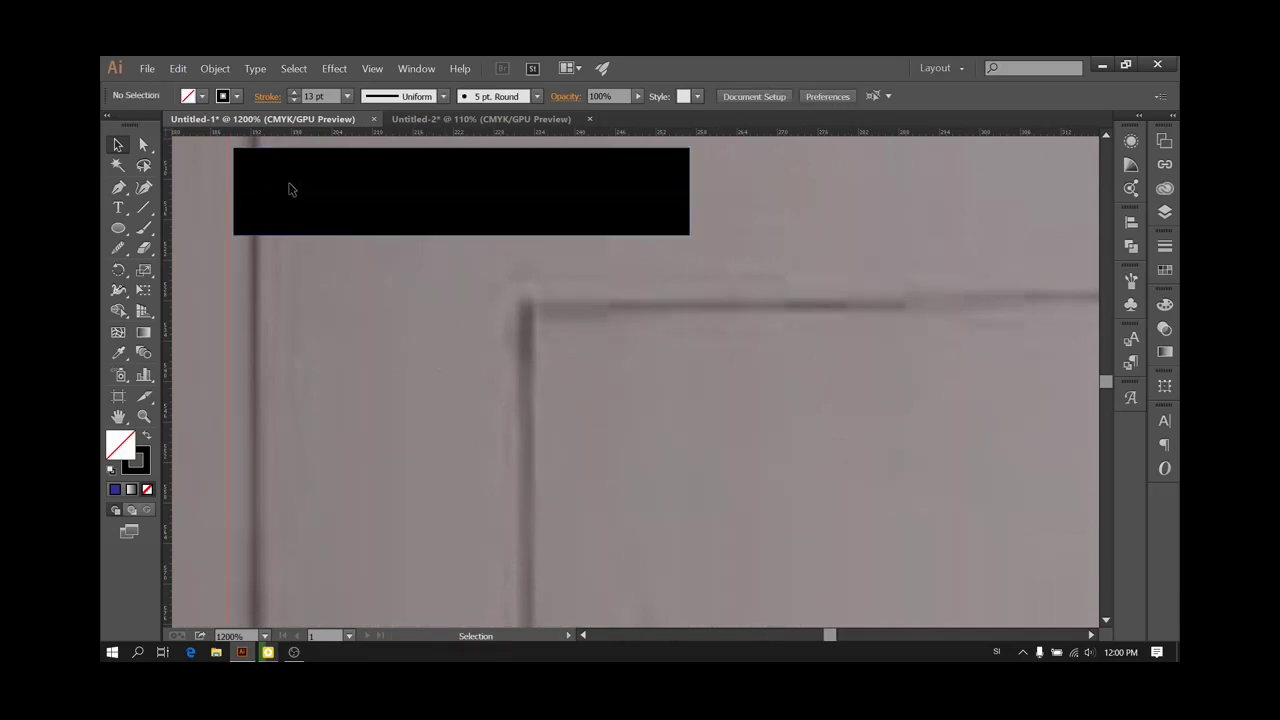
pyautogui.click(305, 205)
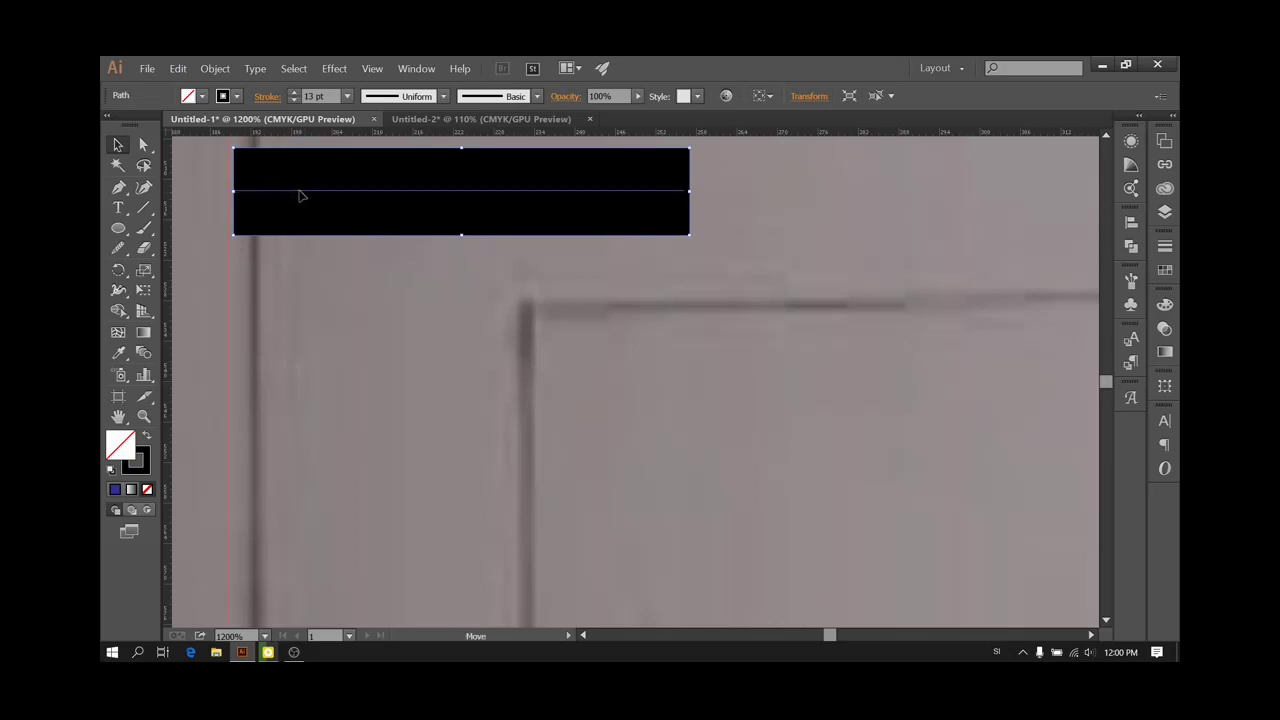
pyautogui.moveTo(300, 196); pyautogui.dragTo(300, 195)
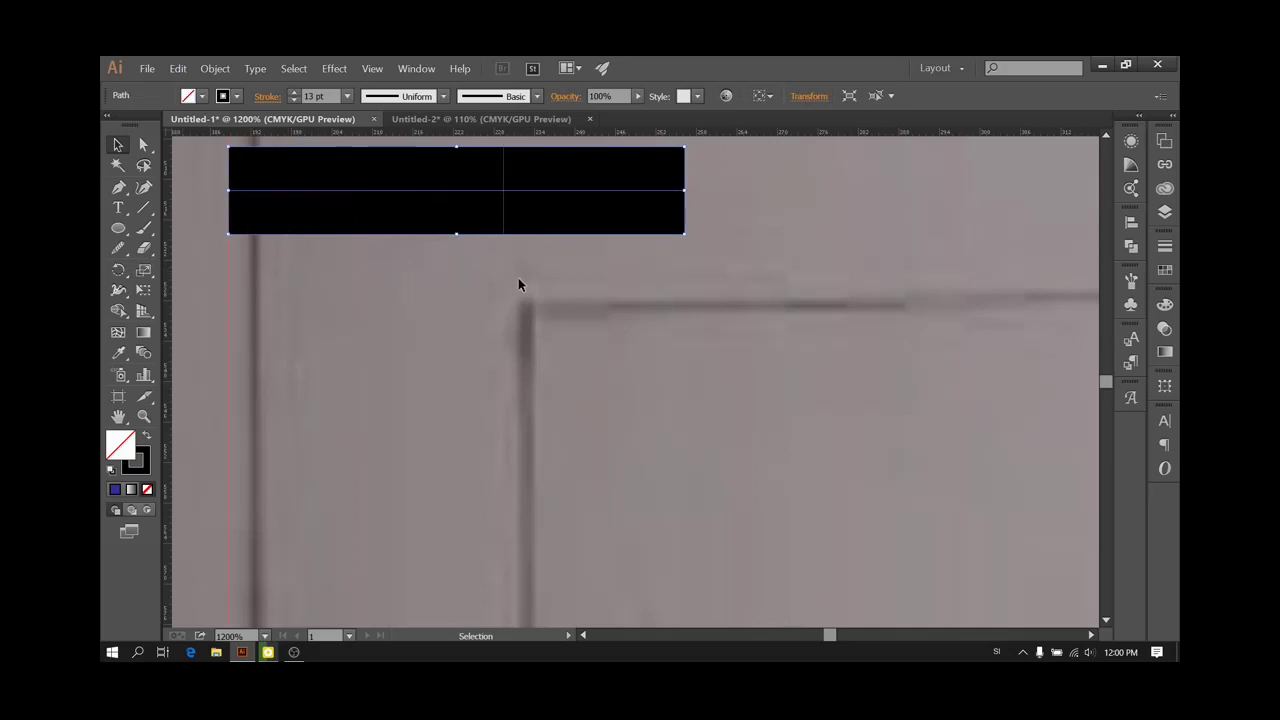
pyautogui.click(684, 301)
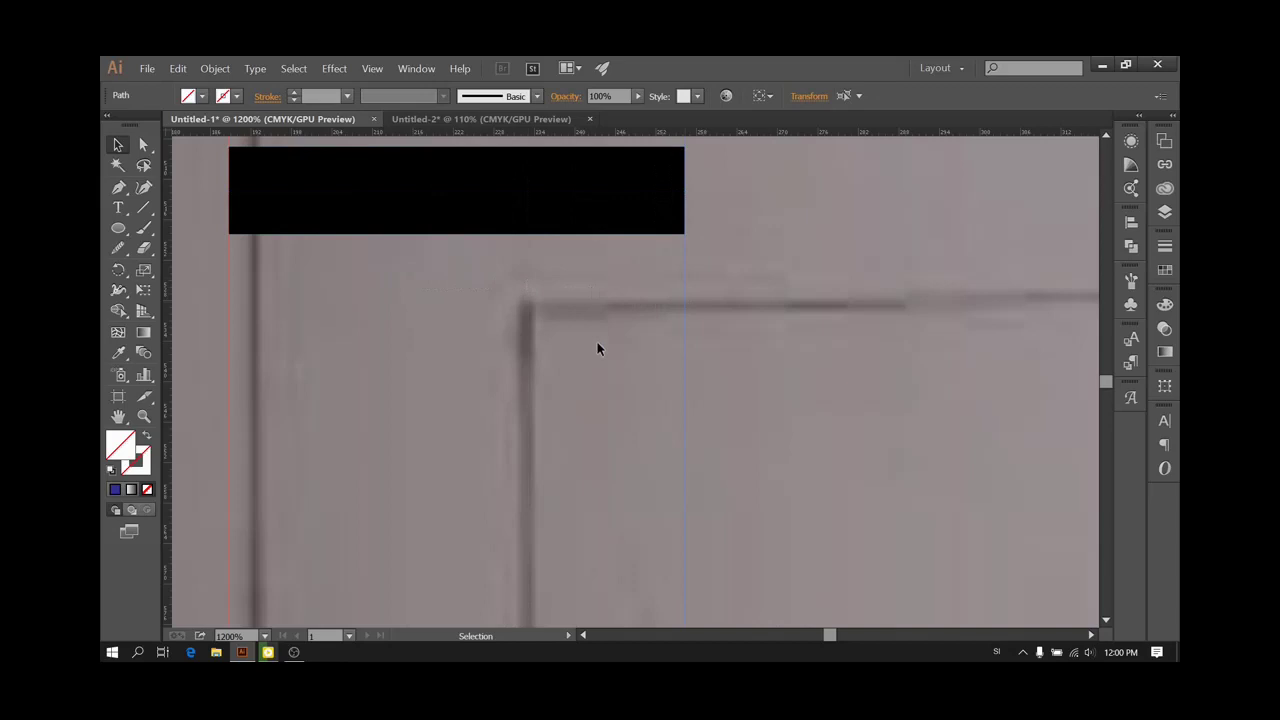
# Place a vertical guide at the upper right tip of the sketch's short bar
pyautogui.scroll(-4, 597, 348)
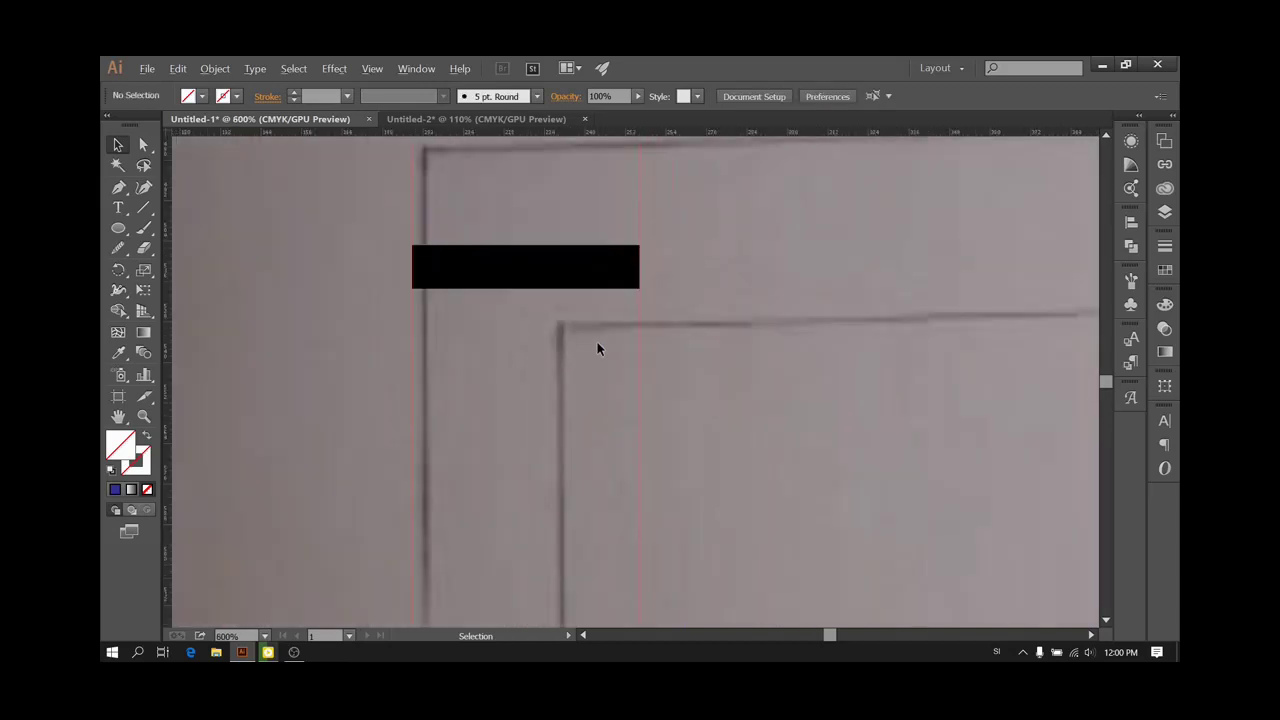
pyautogui.scroll(-1, 597, 348)
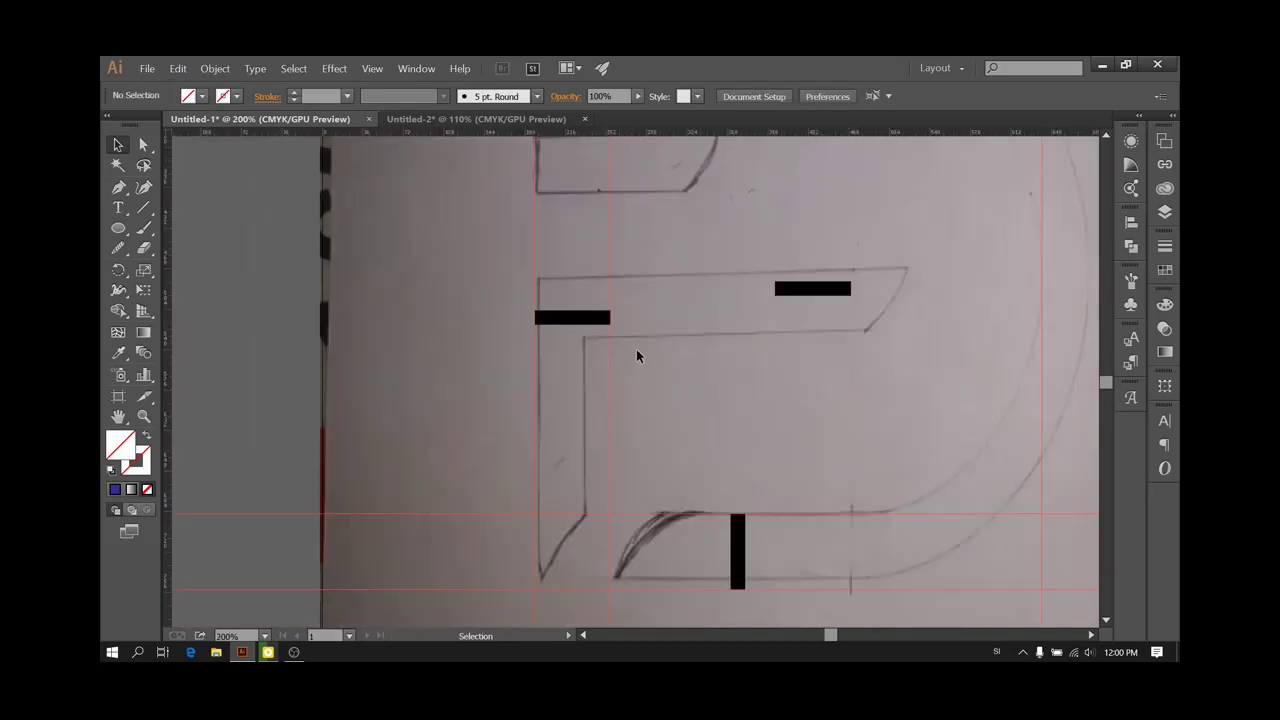
pyautogui.scroll(-1, 664, 362)
pyautogui.scroll(3, 664, 362)
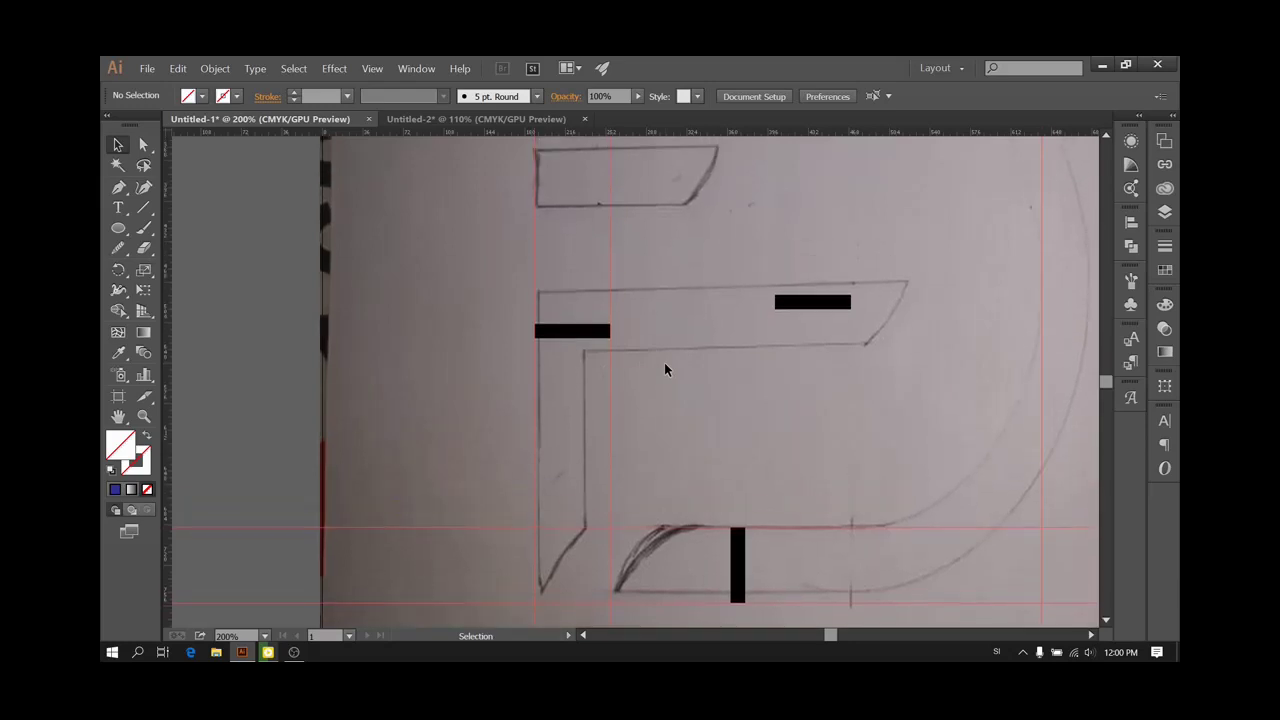
pyautogui.scroll(3, 665, 365)
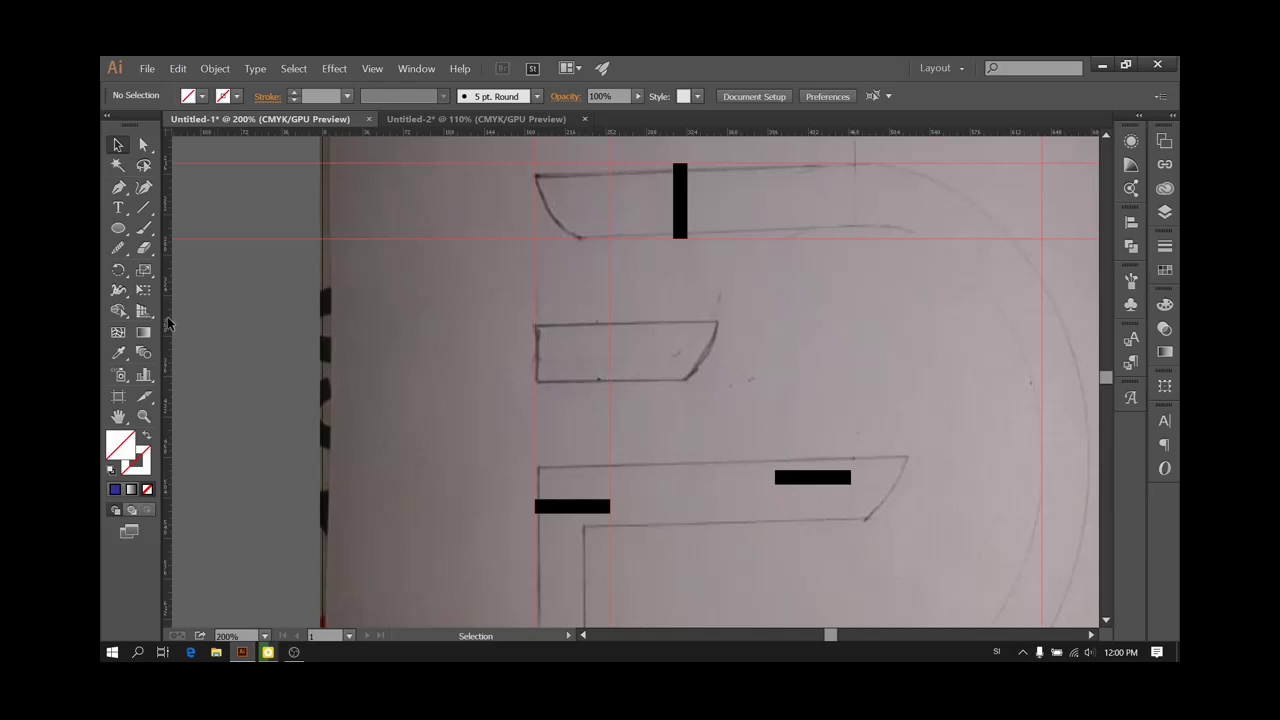
pyautogui.moveTo(168, 317); pyautogui.dragTo(376, 348)
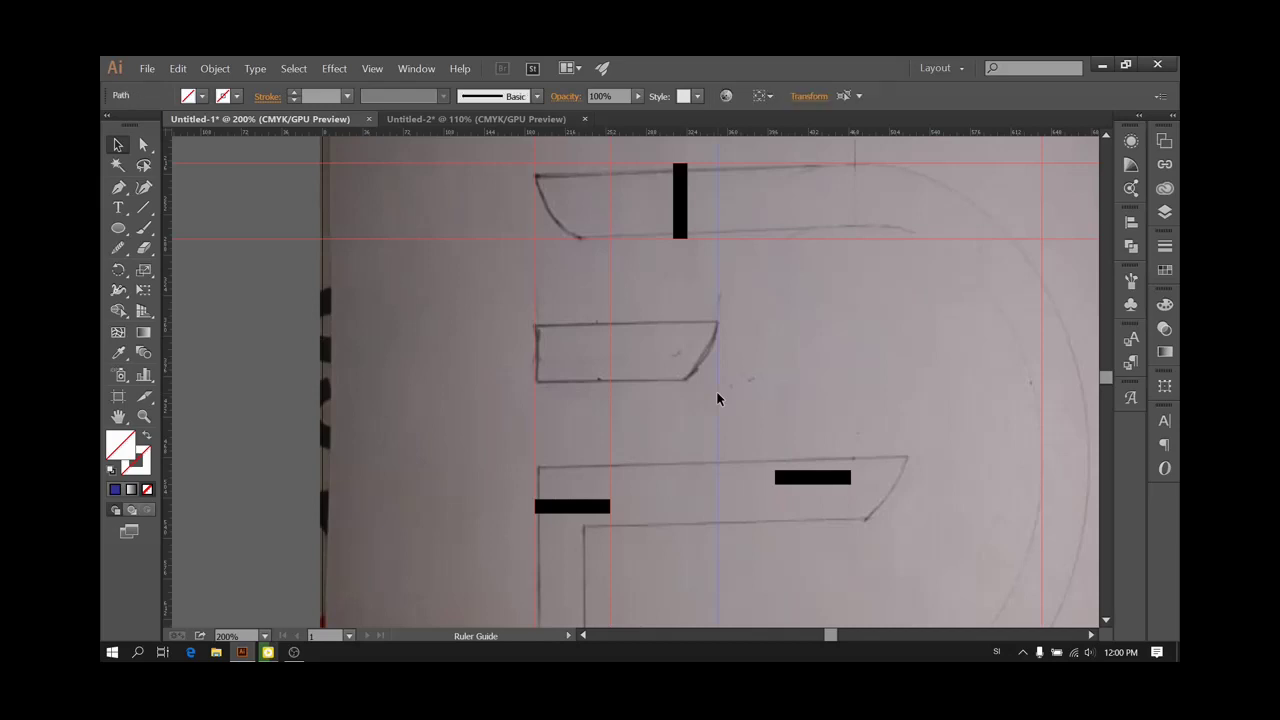
# Move the line from the left stem onto the short bar's upper edge, with its right end on the tip's guide
pyautogui.click(587, 508)
pyautogui.moveTo(587, 510); pyautogui.dragTo(586, 508)
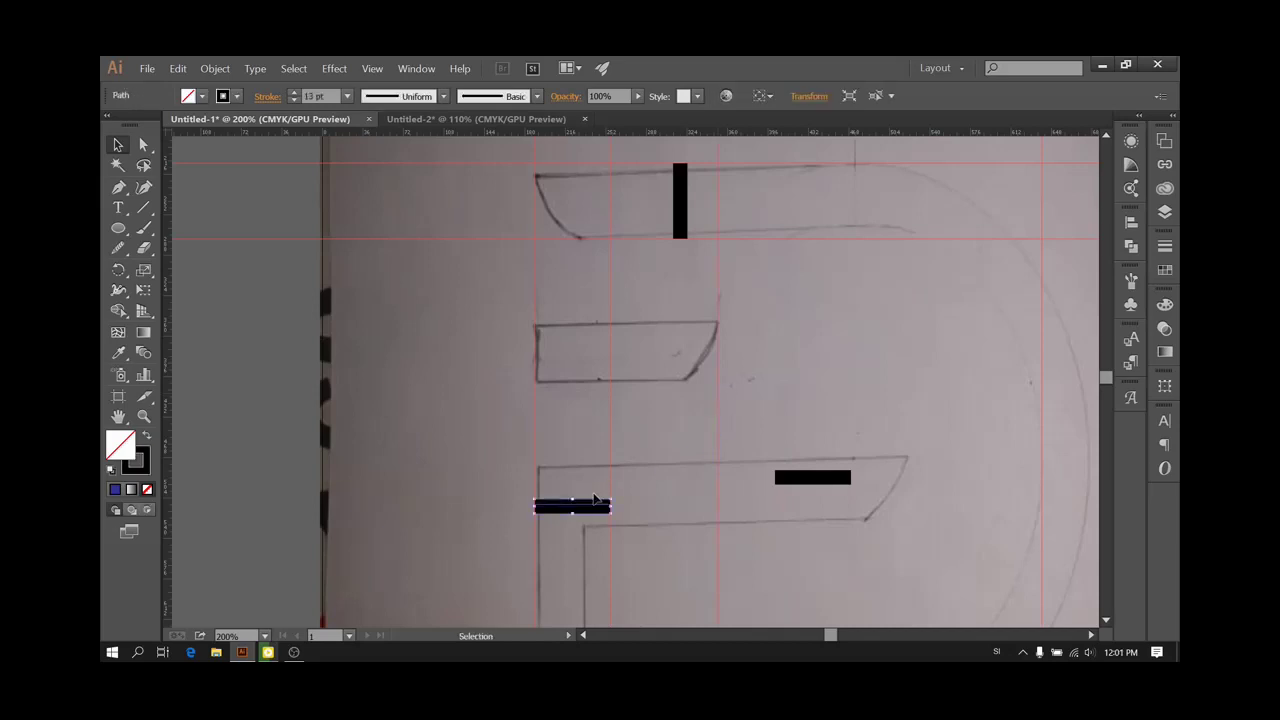
pyautogui.moveTo(689, 323); pyautogui.dragTo(690, 325)
pyautogui.scroll(4, 691, 357)
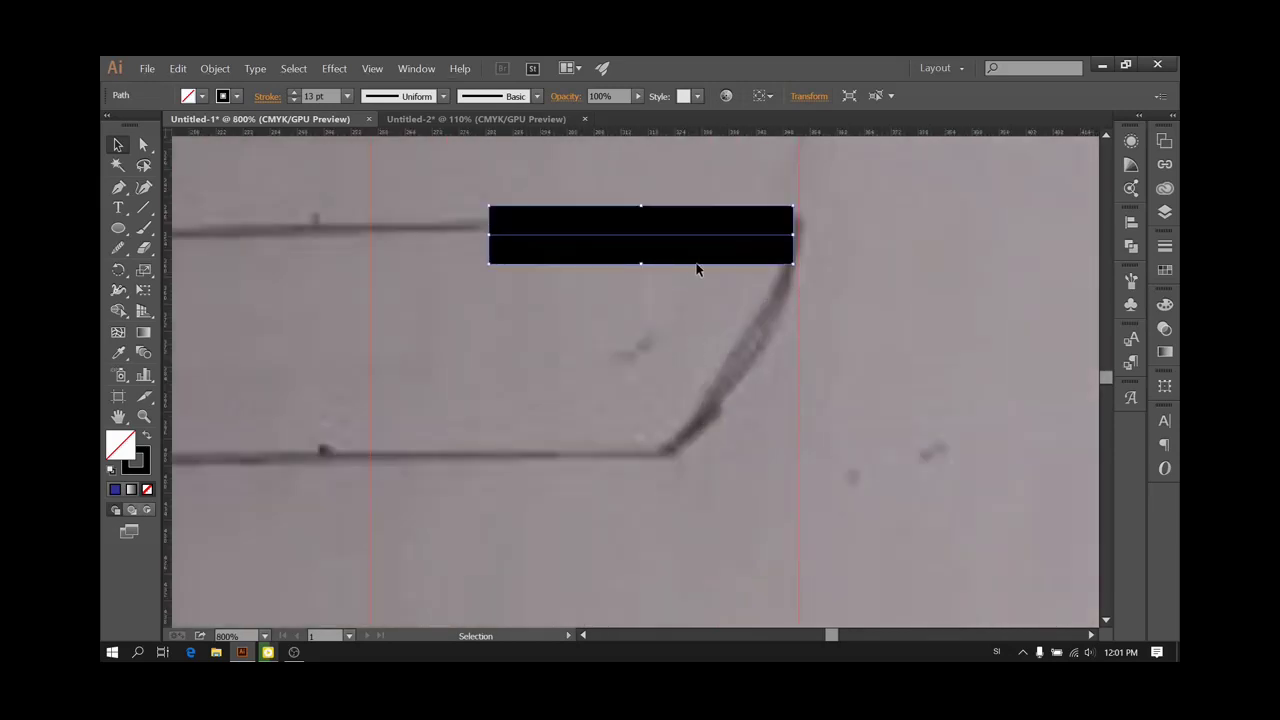
pyautogui.press('Right')
pyautogui.scroll(2, 697, 268)
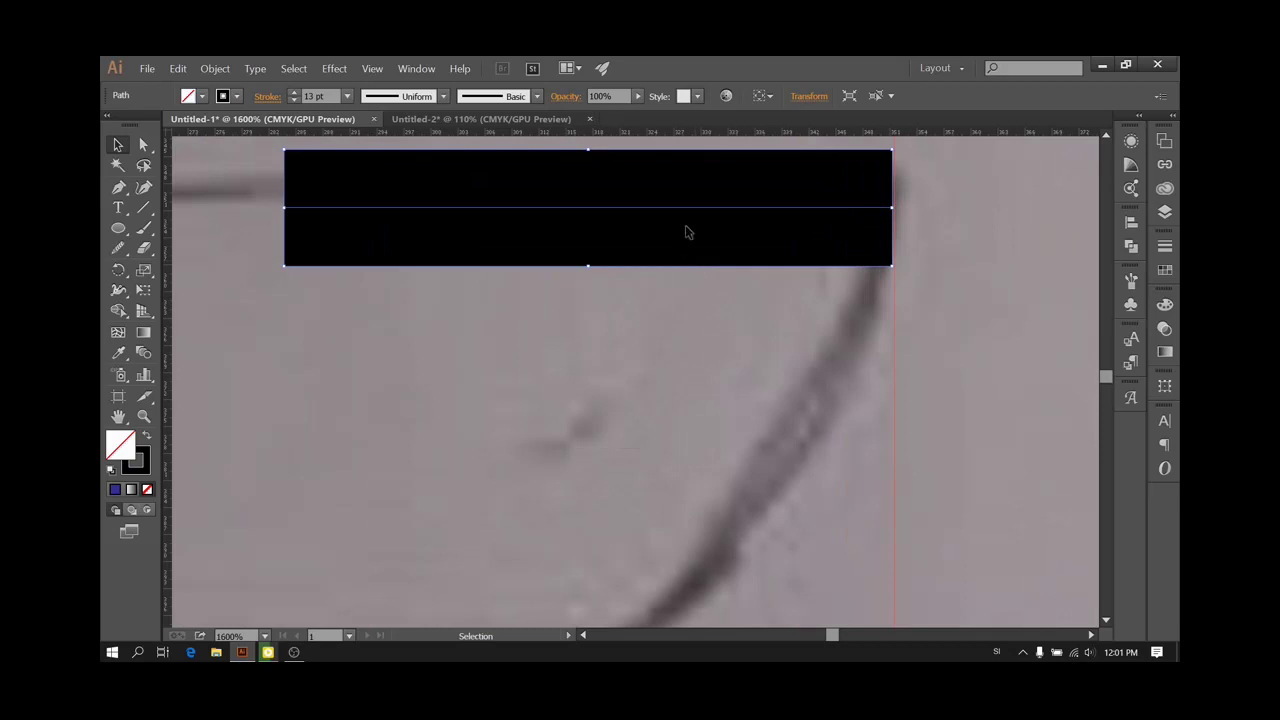
pyautogui.moveTo(746, 207); pyautogui.dragTo(742, 207)
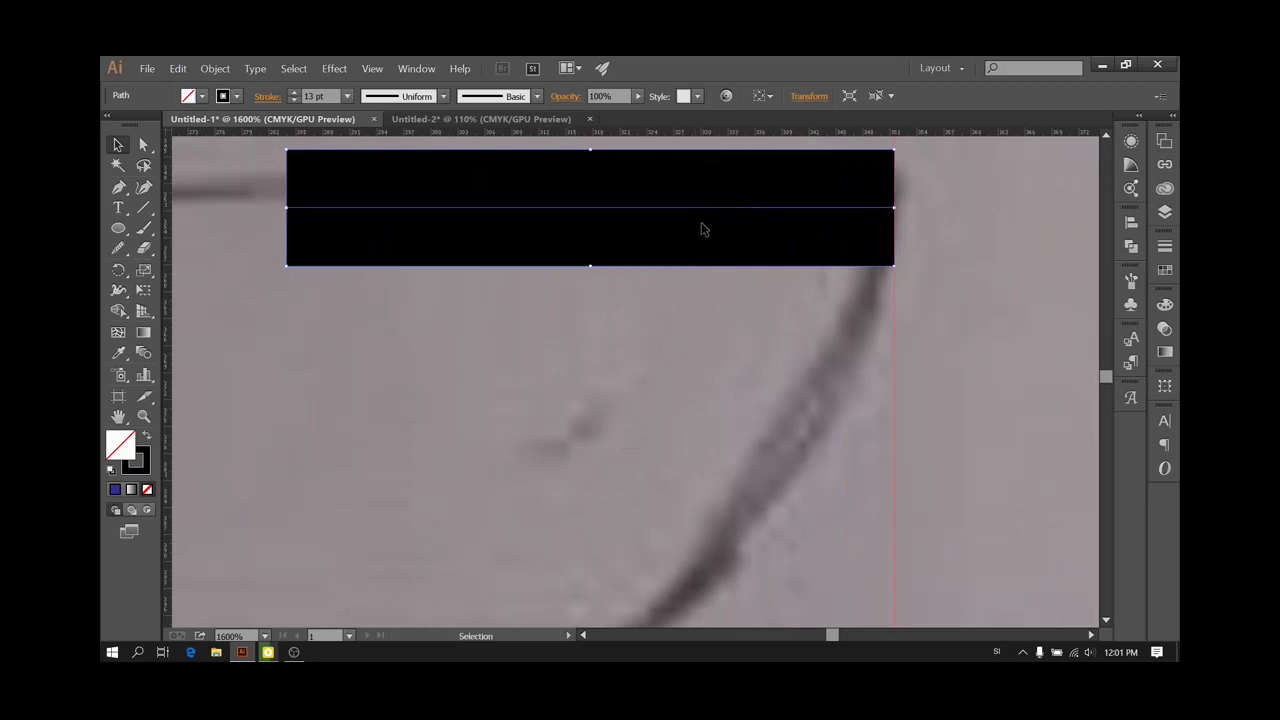
# Place a vertical guide at the left end of the line on the short bar
pyautogui.moveTo(168, 230); pyautogui.dragTo(287, 255)
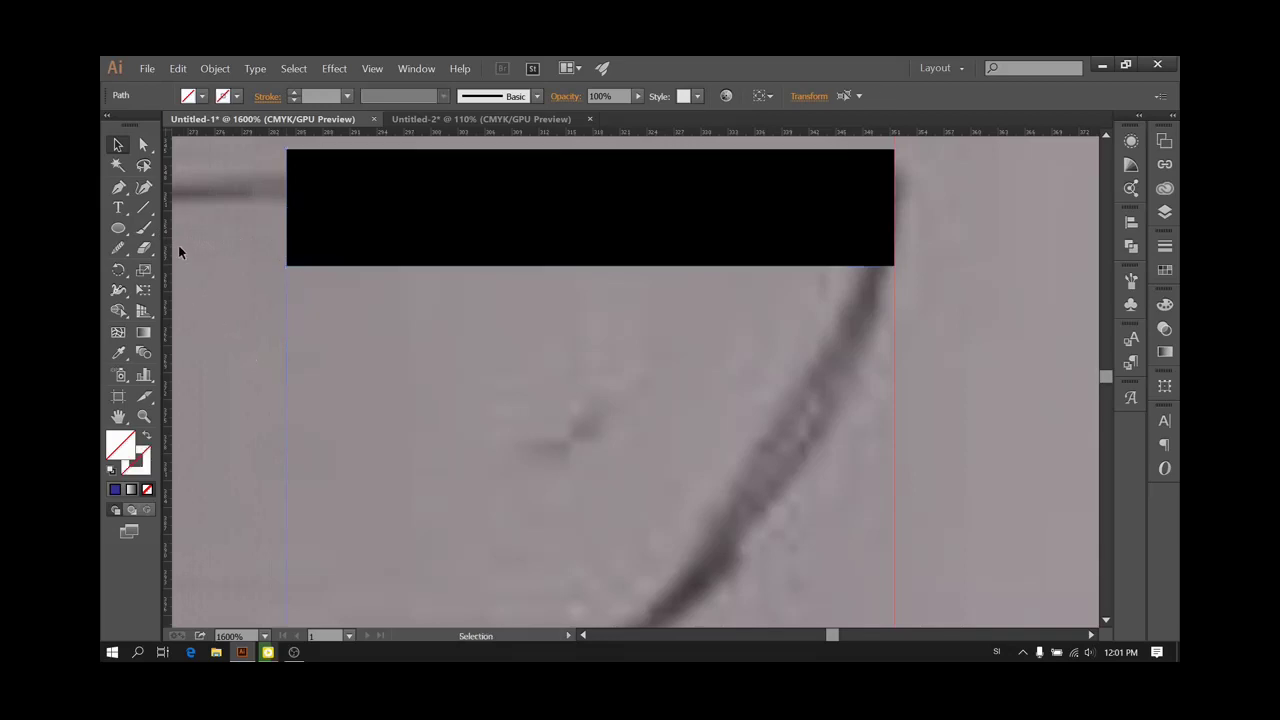
pyautogui.click(265, 636)
pyautogui.click(280, 627)
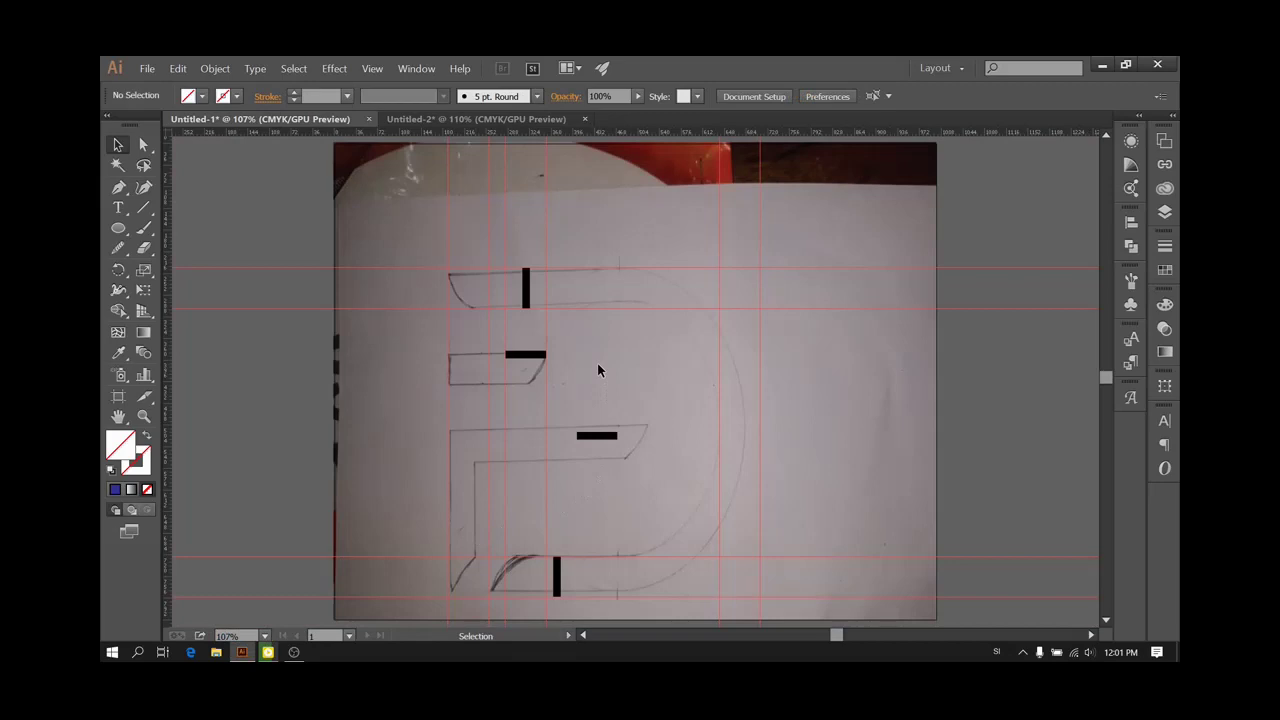
# Move the short bar's line to the empty area above the long middle arm and shift the arm's own line slightly left
pyautogui.click(531, 356)
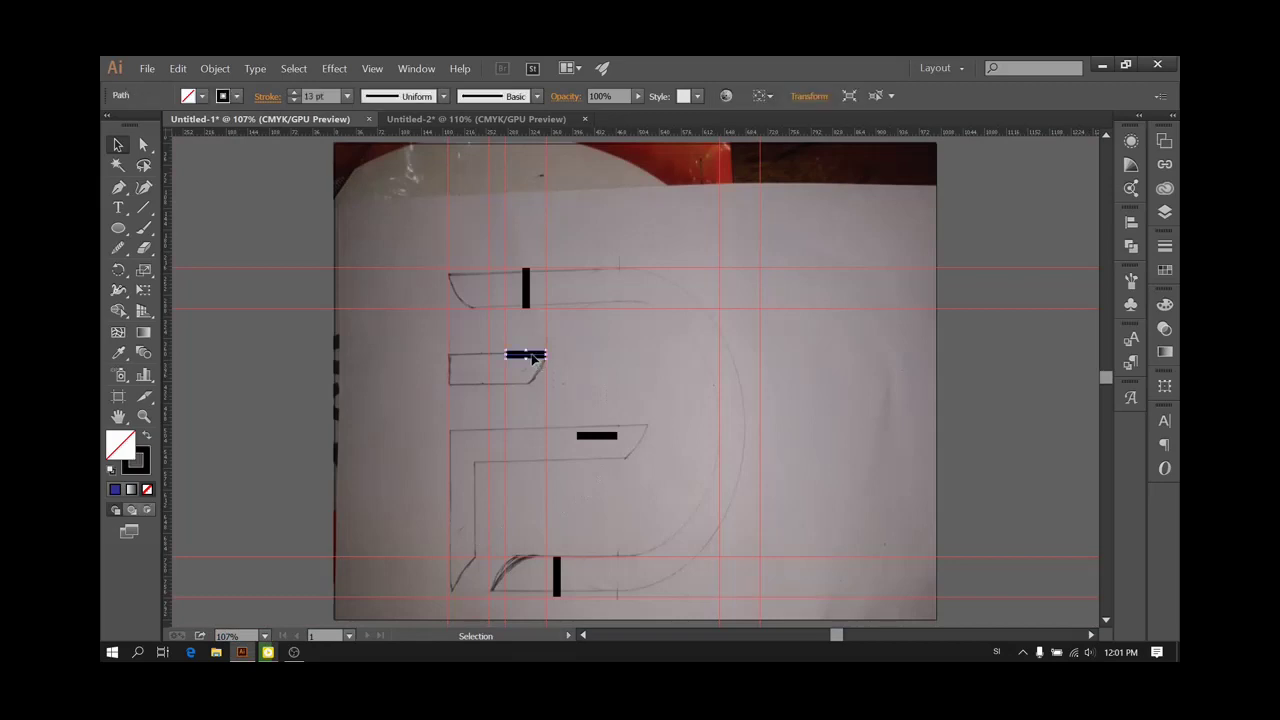
pyautogui.moveTo(551, 358); pyautogui.dragTo(639, 378)
pyautogui.moveTo(603, 442); pyautogui.dragTo(600, 443)
# Place a vertical guide at the upper right tip of the long middle arm
pyautogui.moveTo(178, 321); pyautogui.dragTo(646, 428)
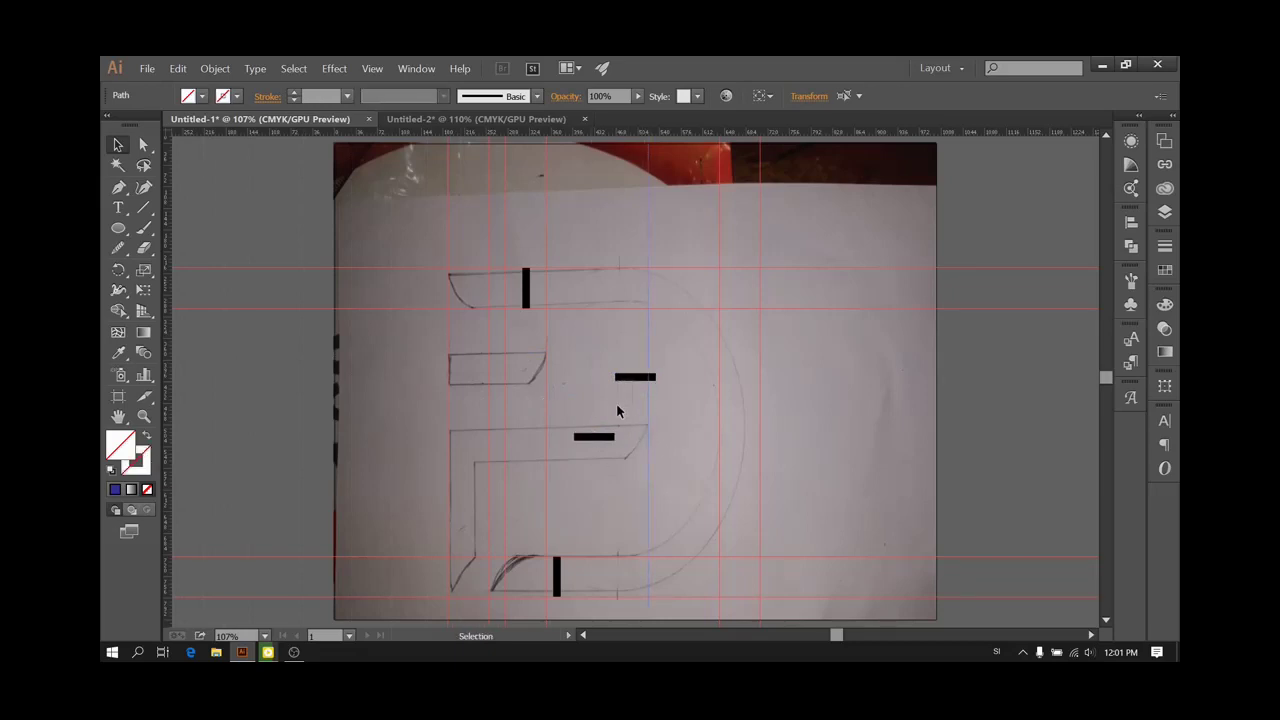
pyautogui.click(617, 410)
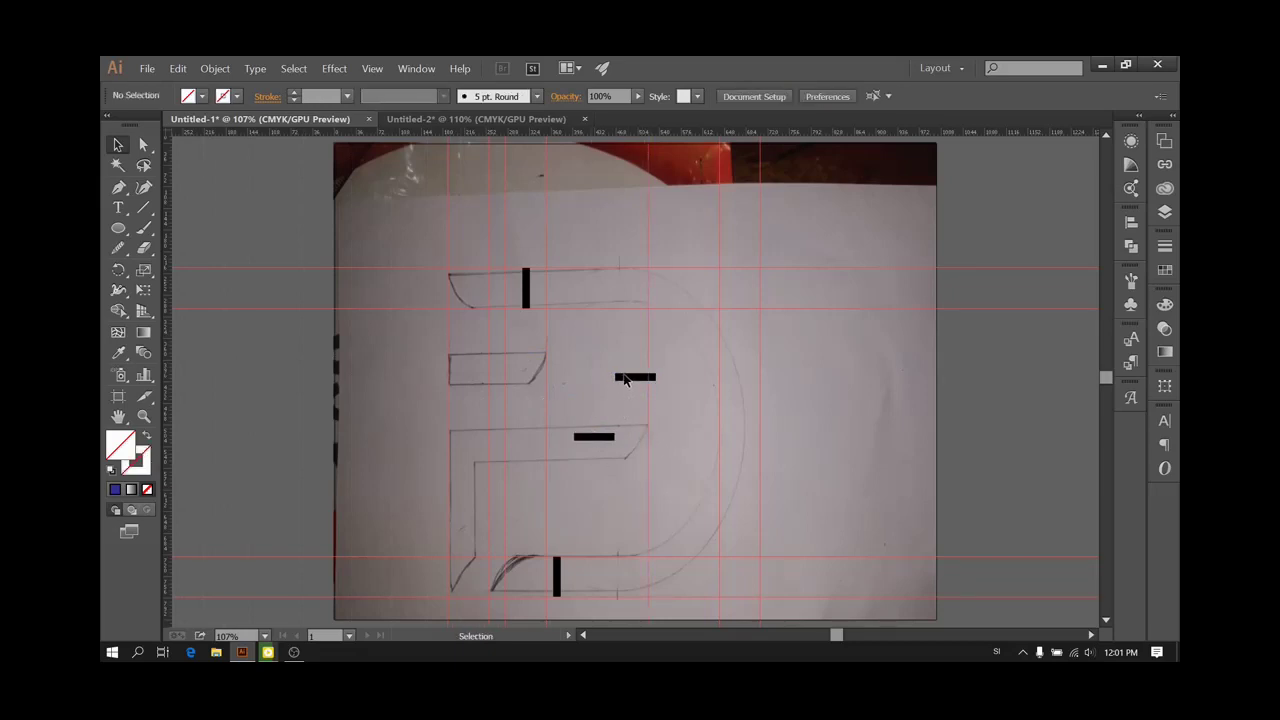
# Move the long middle arm's horizontal line so its right end meets the tip's guide, and place a vertical guide at its left end
pyautogui.click(598, 437)
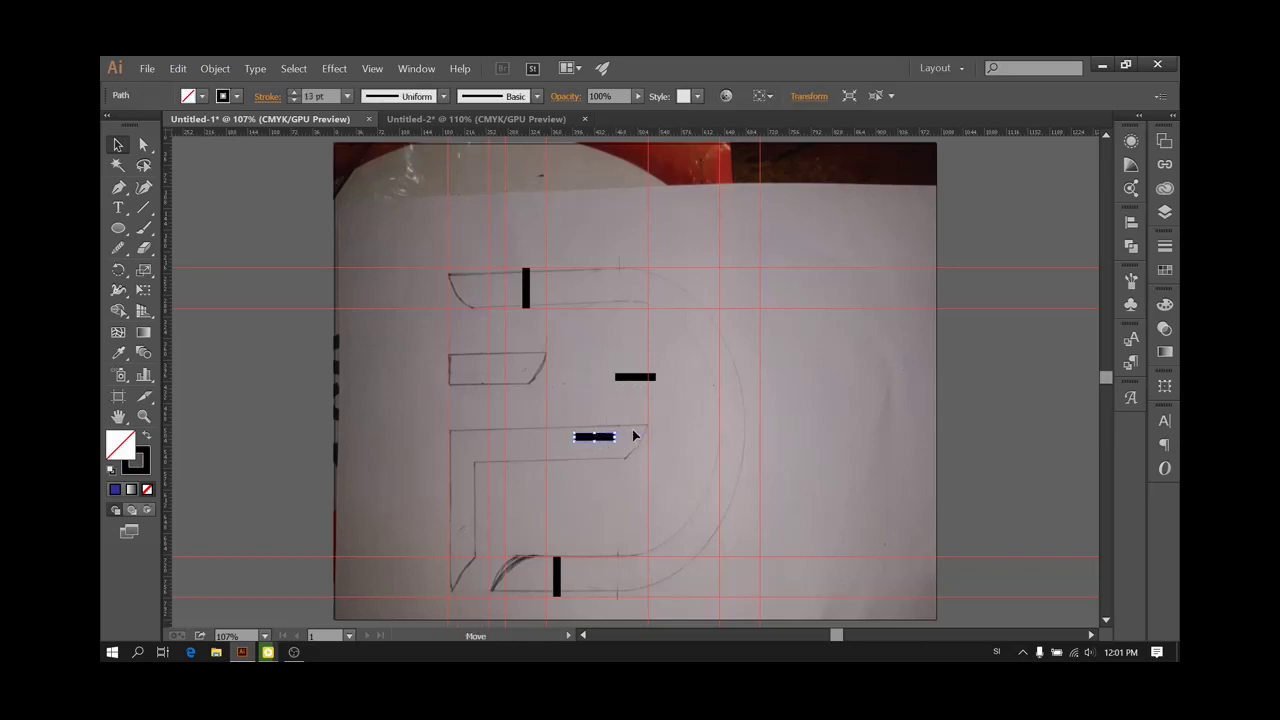
pyautogui.scroll(6, 634, 436)
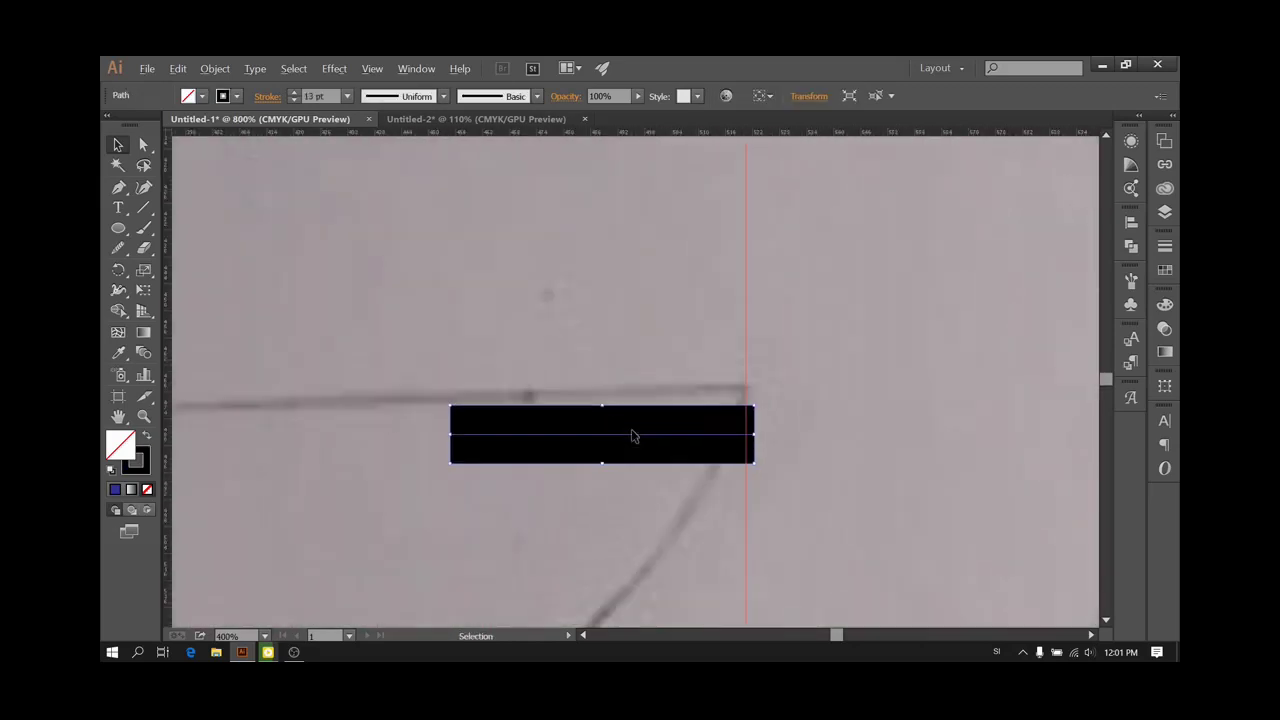
pyautogui.click(635, 439)
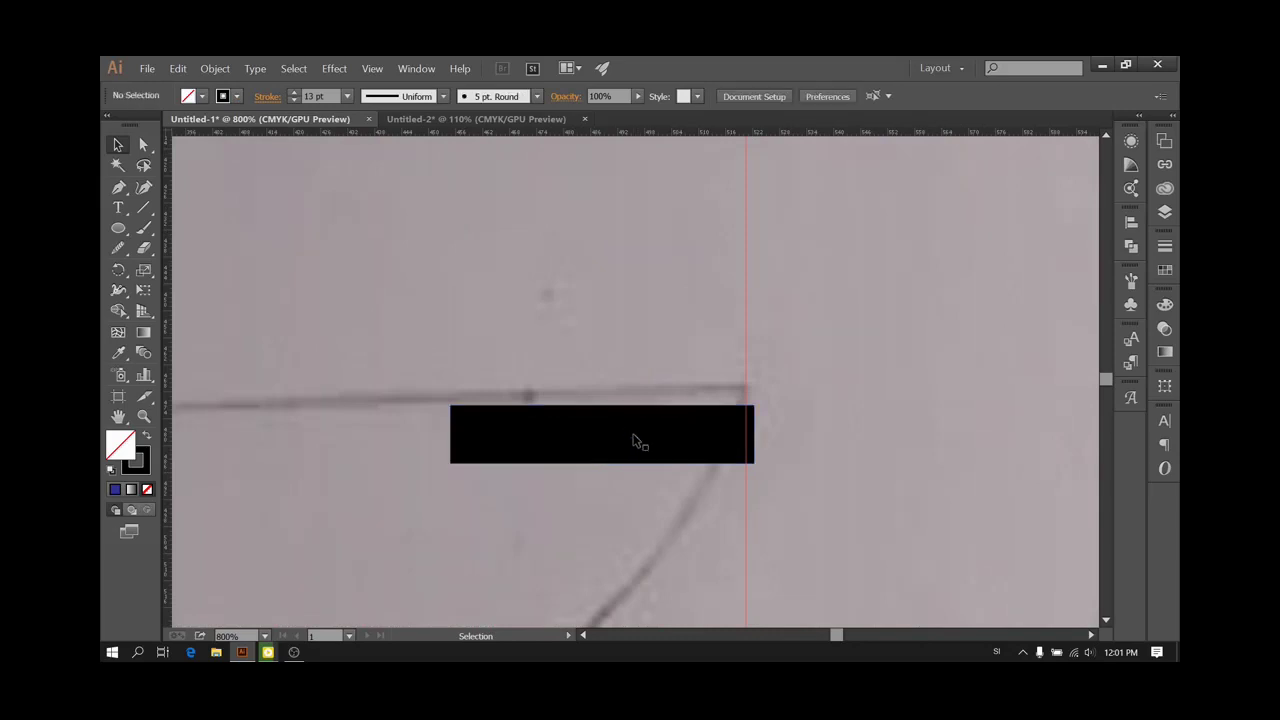
pyautogui.click(633, 436)
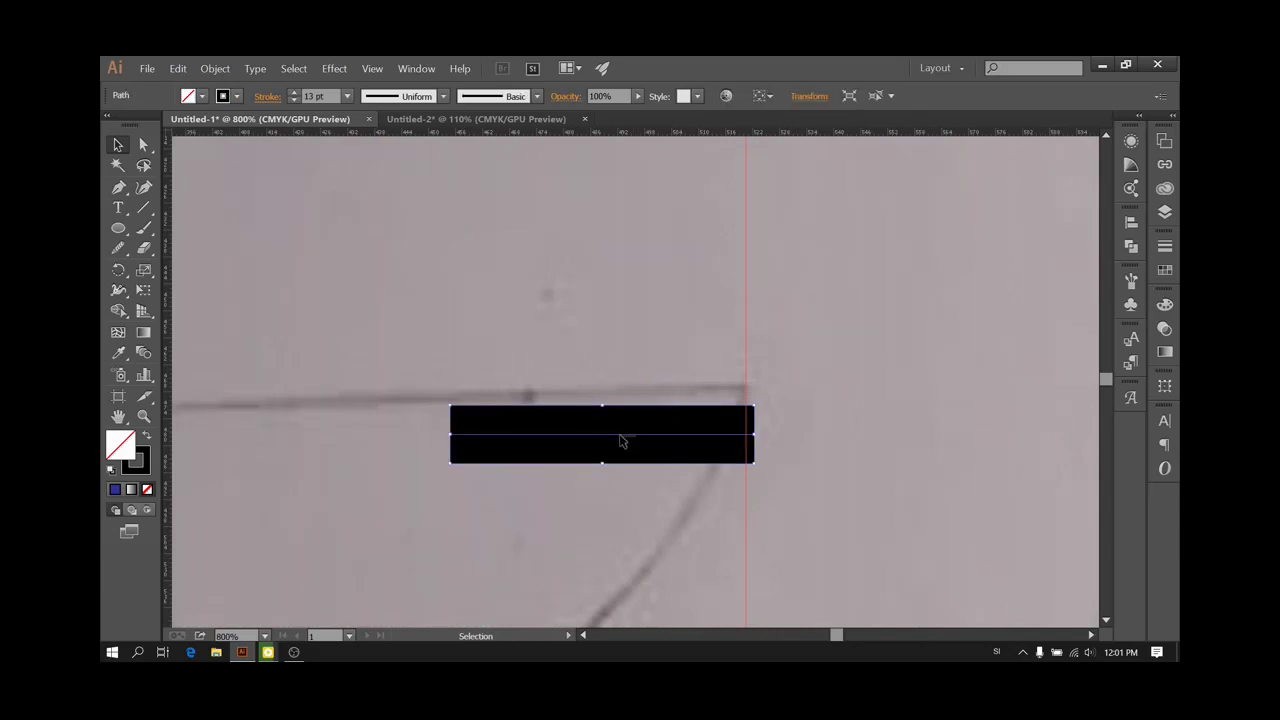
pyautogui.click(619, 435)
pyautogui.click(620, 437)
pyautogui.press('Left')
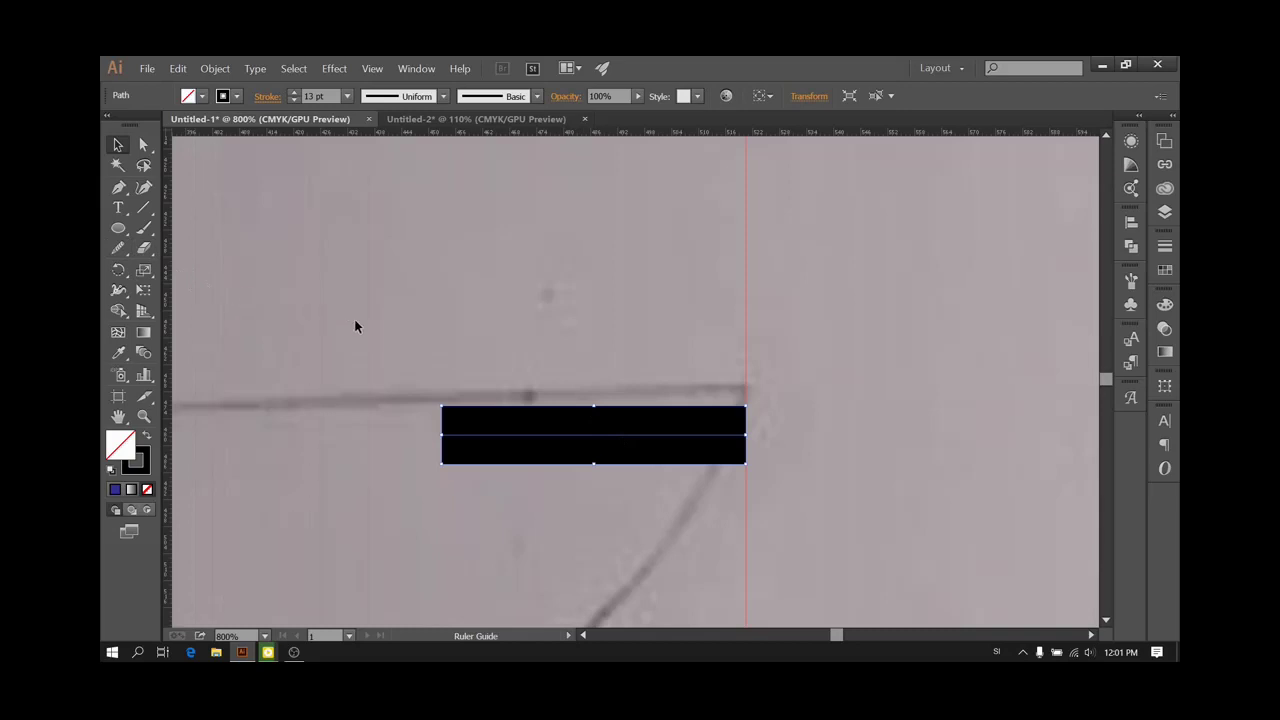
pyautogui.moveTo(419, 340); pyautogui.dragTo(441, 347)
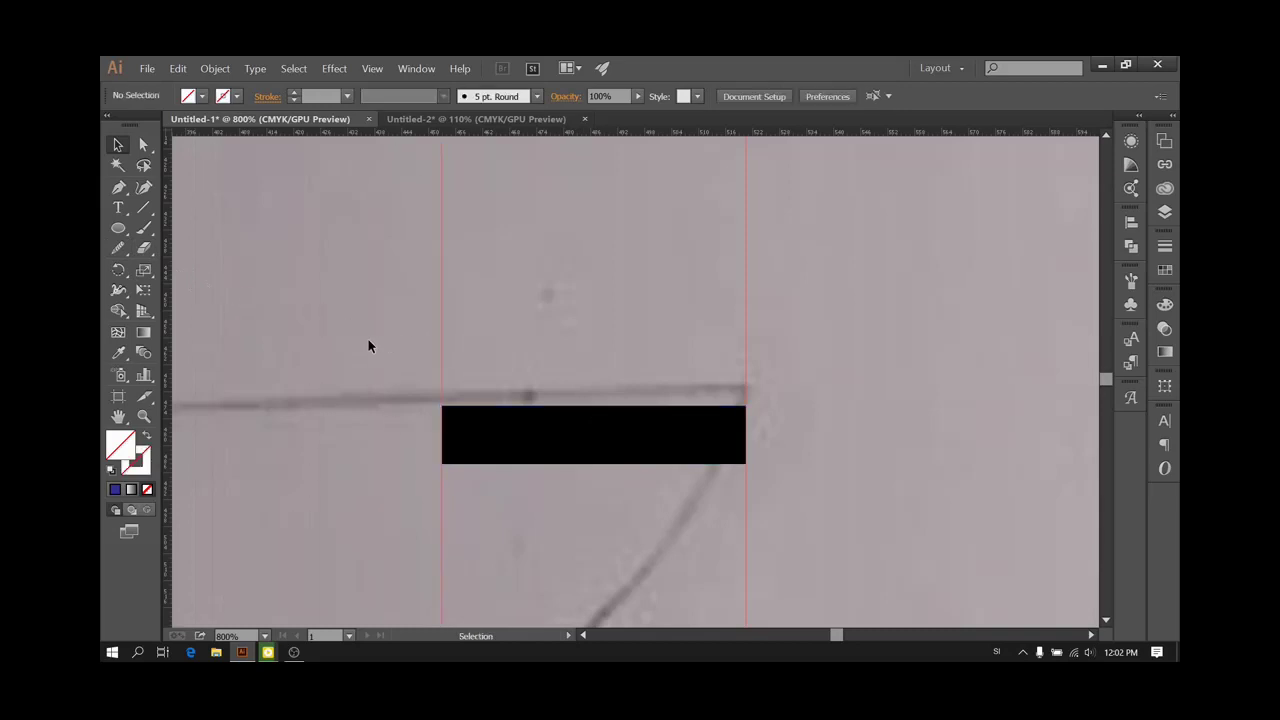
# Place a horizontal guide along the lower edge of the long middle arm
pyautogui.scroll(-5, 368, 340)
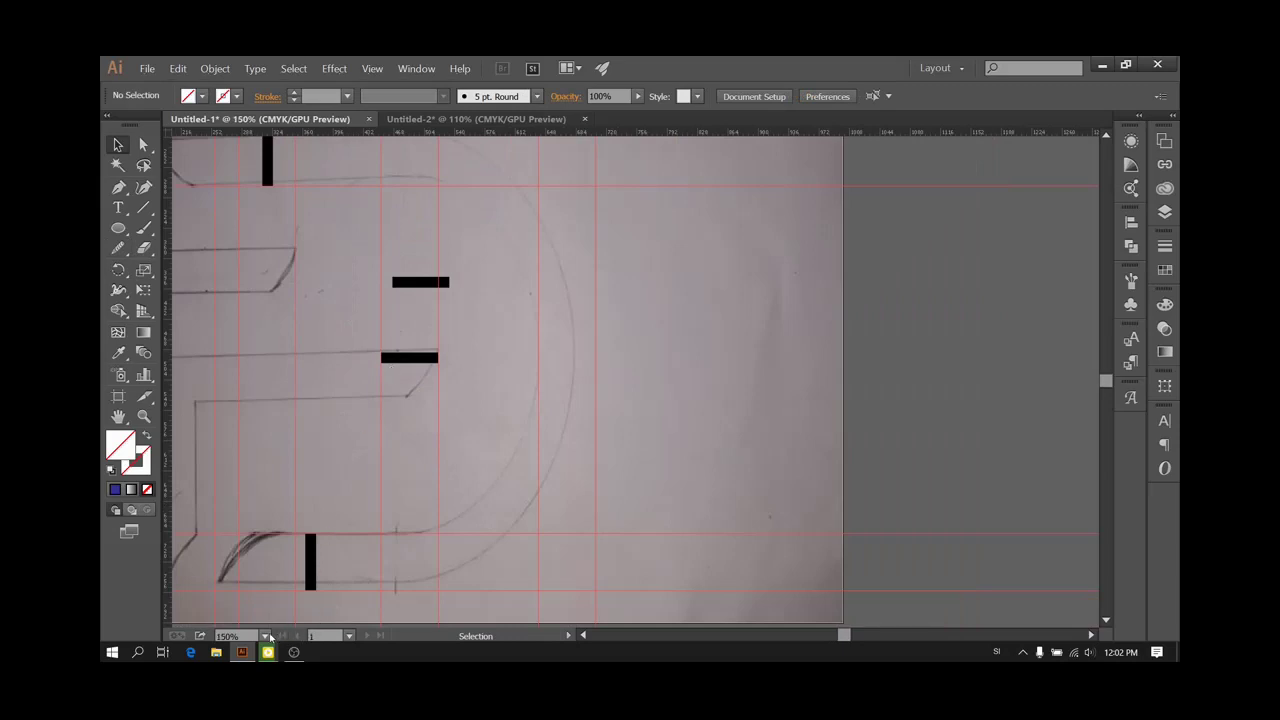
pyautogui.click(265, 636)
pyautogui.click(305, 615)
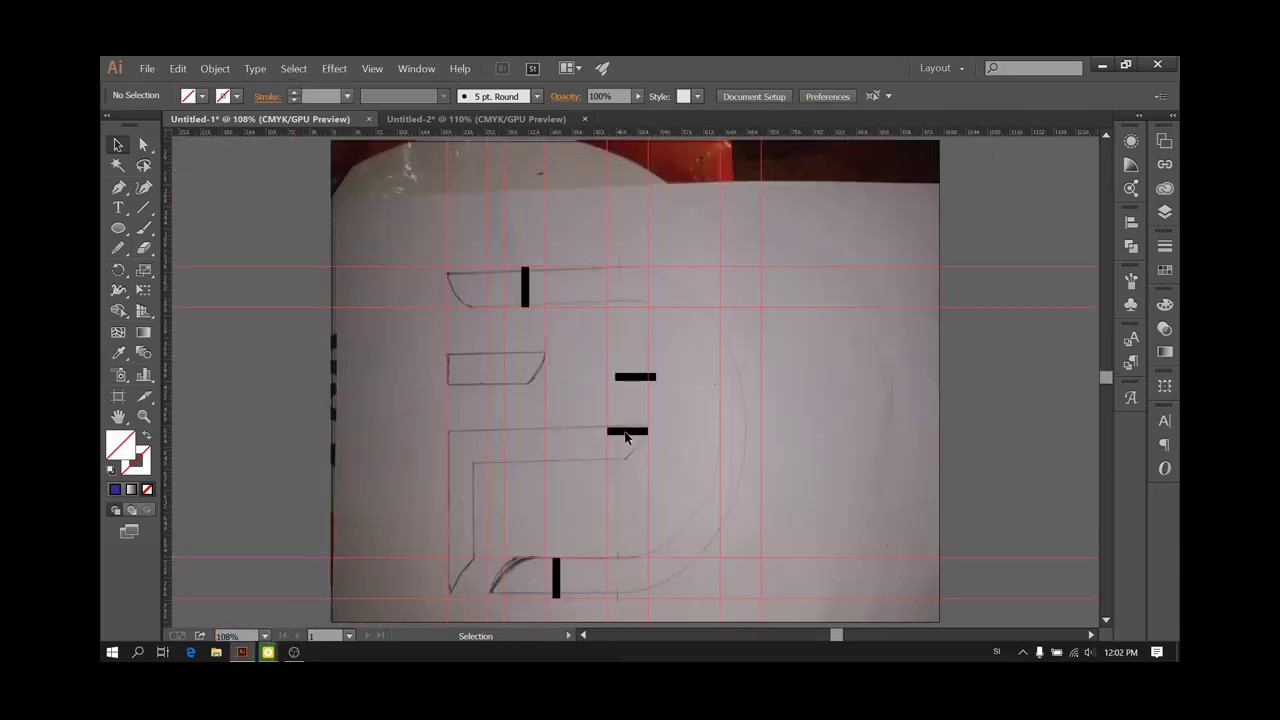
pyautogui.moveTo(594, 414); pyautogui.dragTo(651, 449)
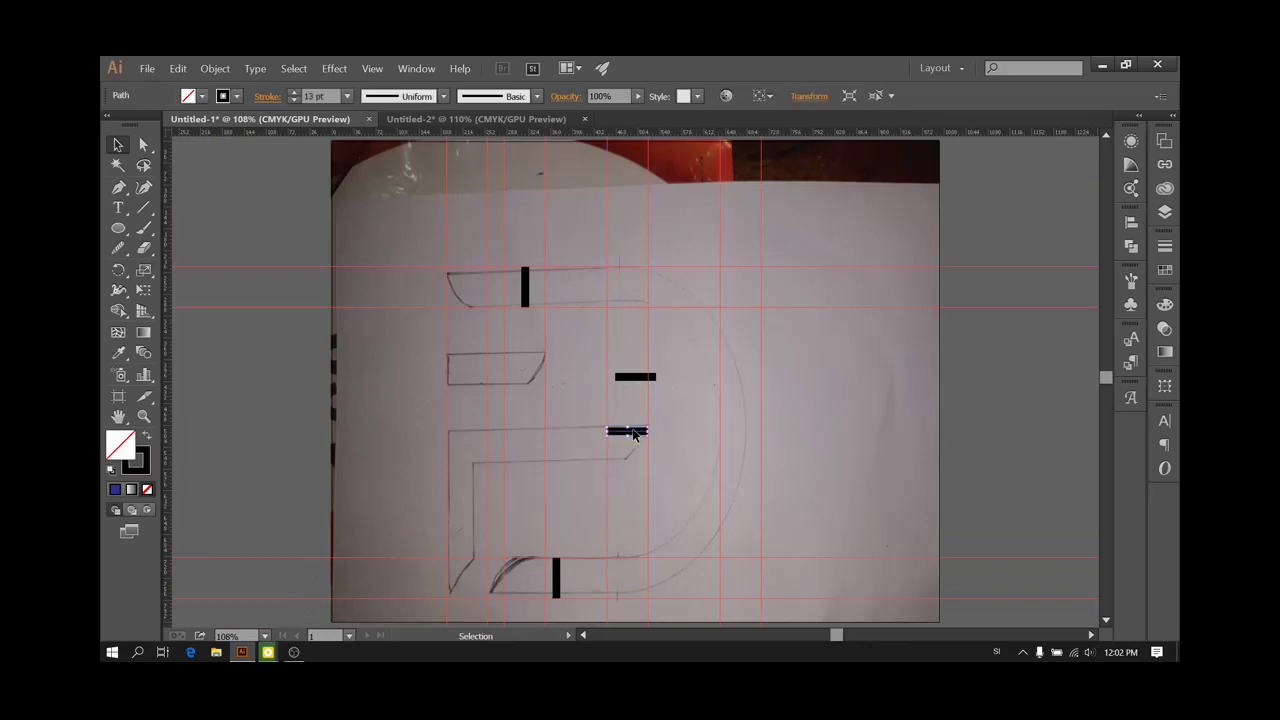
pyautogui.click(644, 436)
pyautogui.click(637, 433)
pyautogui.click(303, 462)
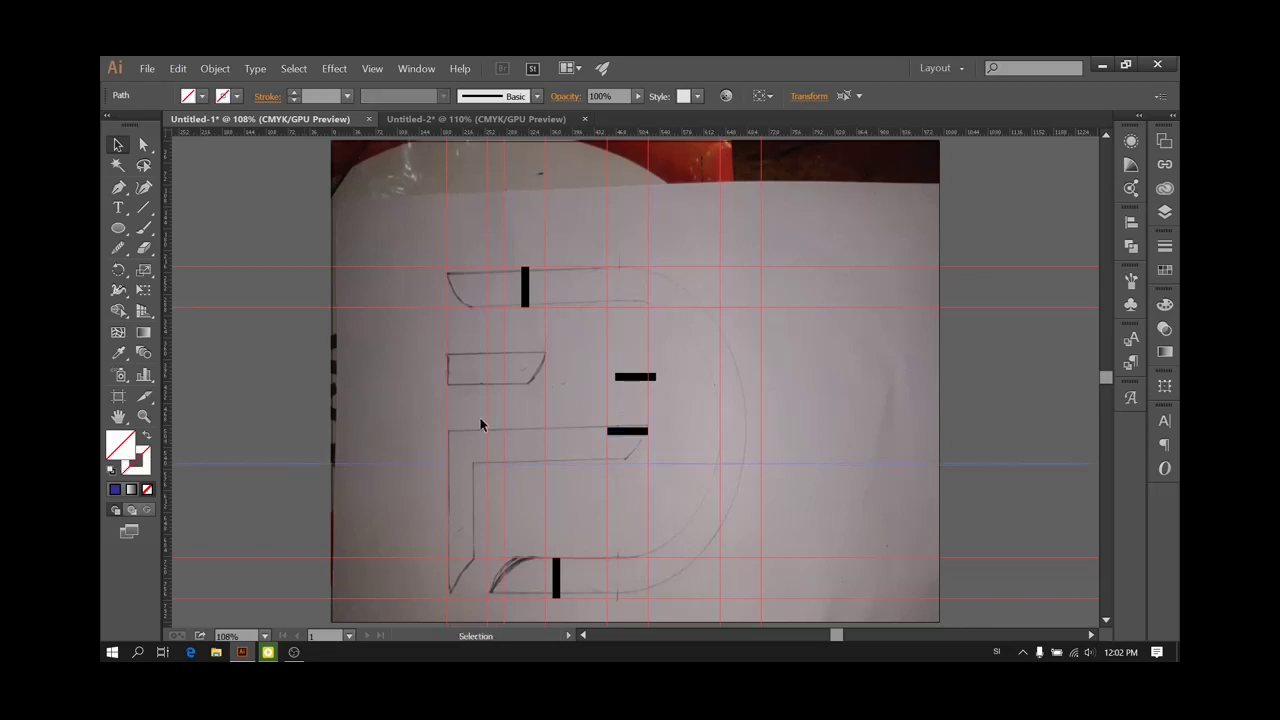
# Move the vertical line from the top arm onto the long middle arm, with its lower end on the arm's horizontal guide
pyautogui.click(525, 290)
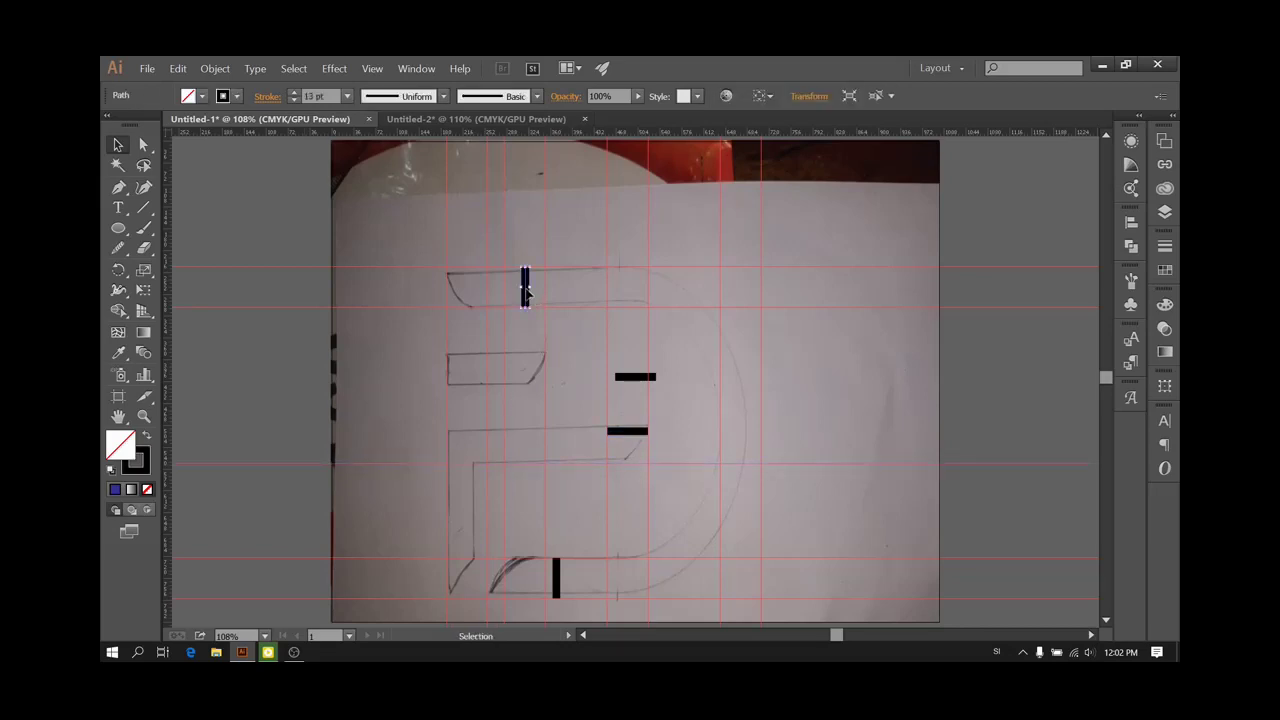
pyautogui.moveTo(573, 392); pyautogui.dragTo(580, 445)
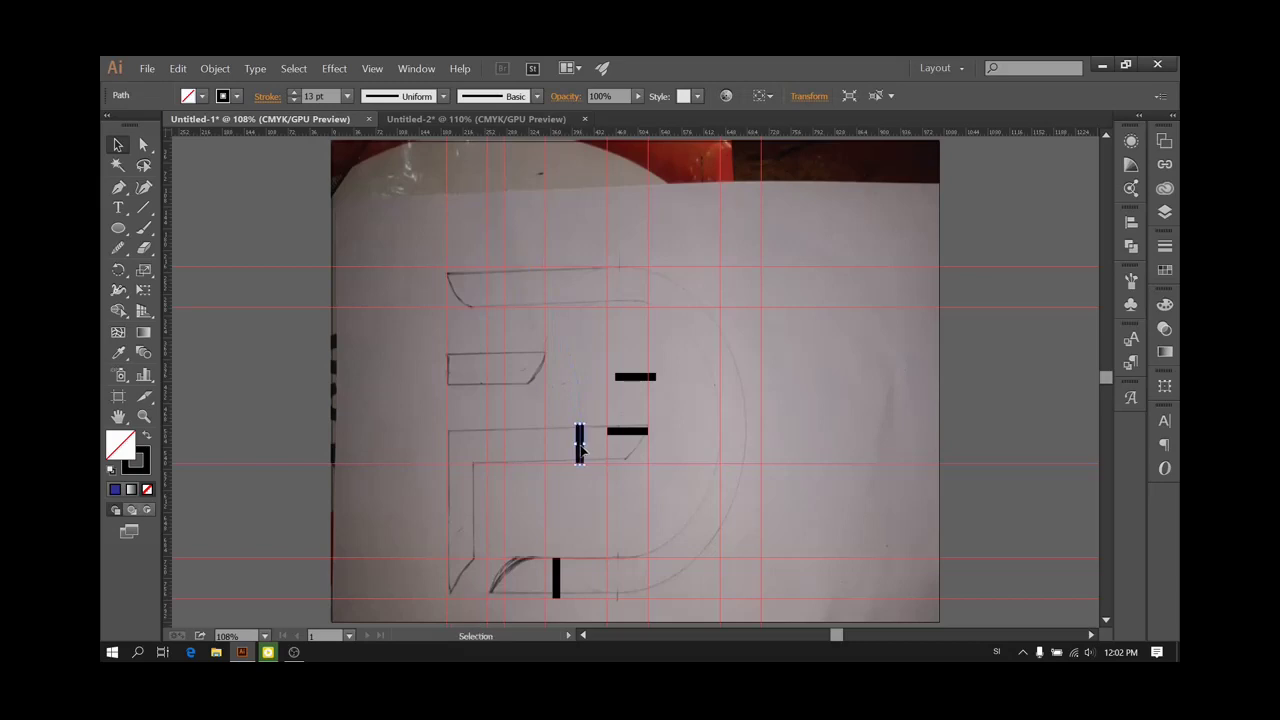
pyautogui.scroll(4, 580, 440)
pyautogui.click(580, 434)
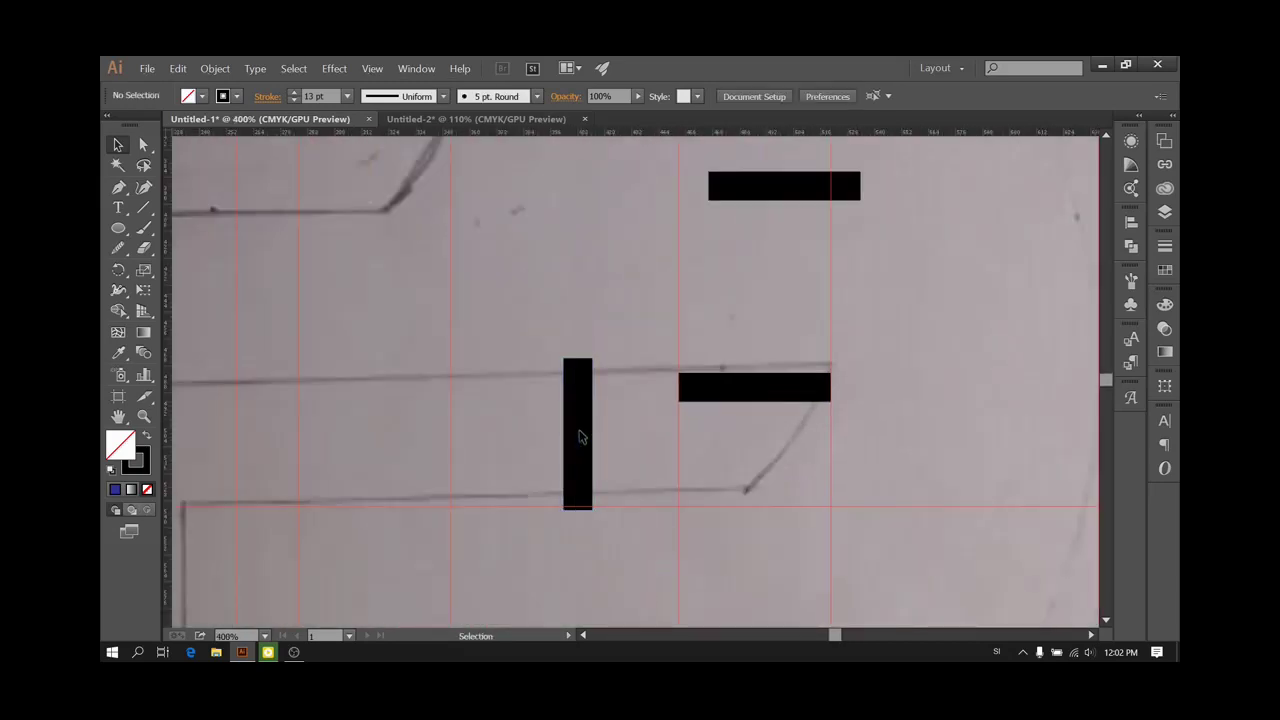
pyautogui.click(579, 437)
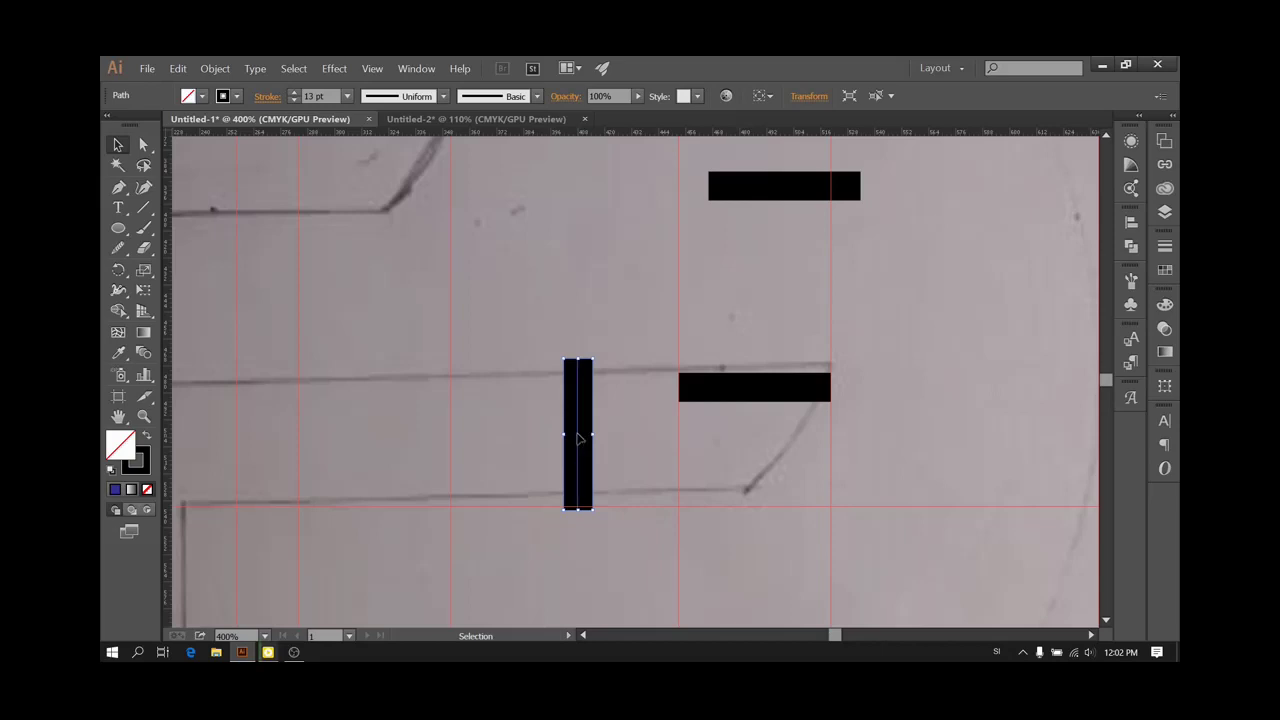
pyautogui.moveTo(577, 437); pyautogui.dragTo(578, 433)
# Place a horizontal guide at the upper end of the vertical line on the long middle arm
pyautogui.click(256, 357)
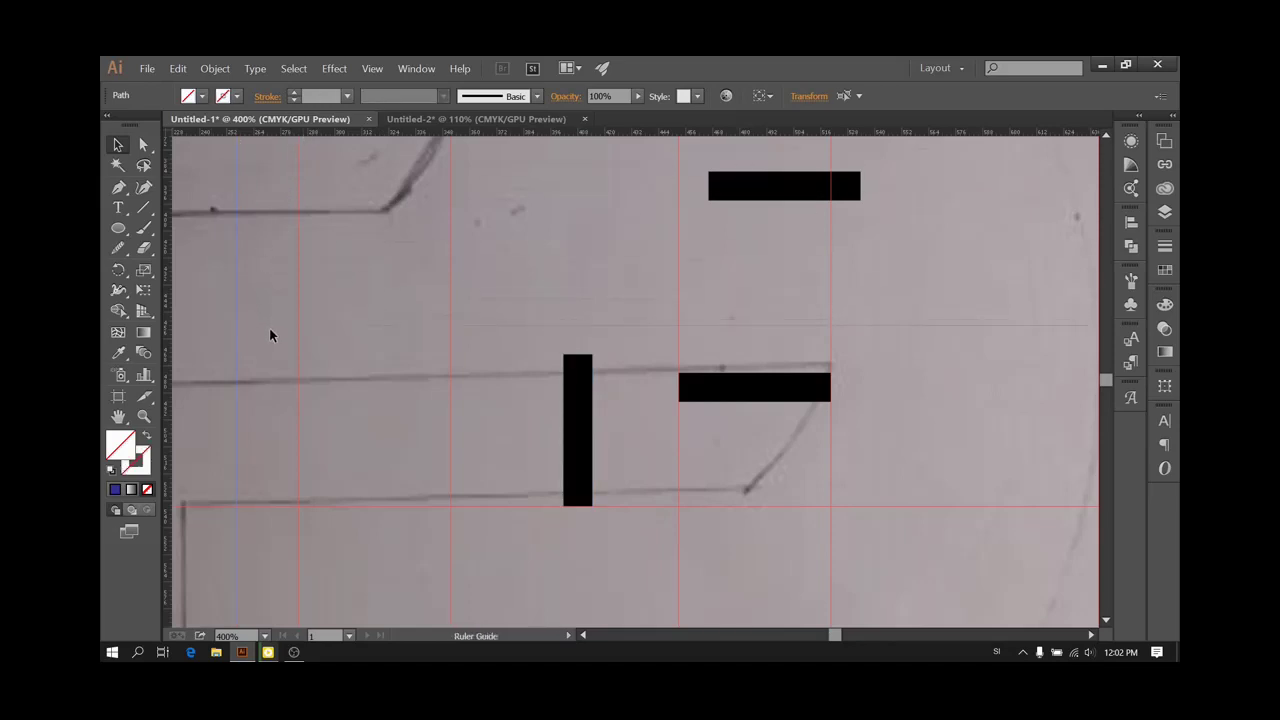
pyautogui.moveTo(269, 335); pyautogui.dragTo(266, 358)
pyautogui.click(378, 293)
pyautogui.scroll(-3, 378, 293)
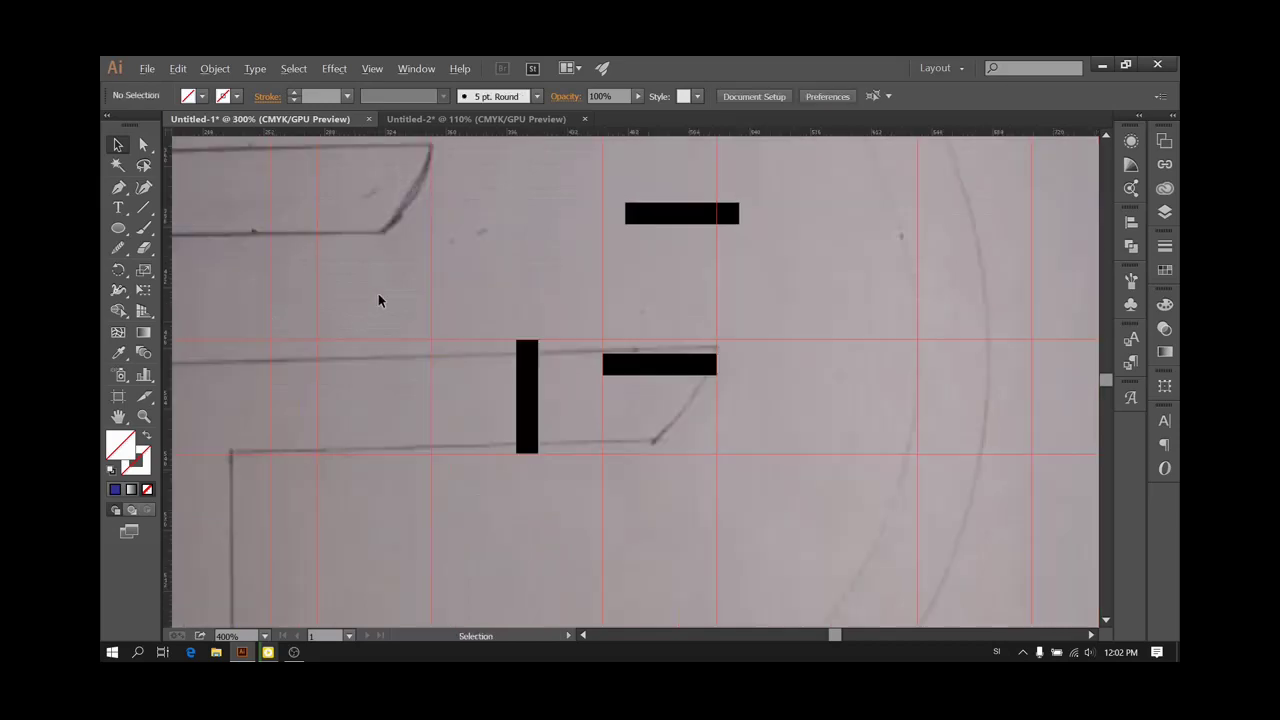
# Place a horizontal guide along the upper edge of the short bar
pyautogui.scroll(1, 378, 293)
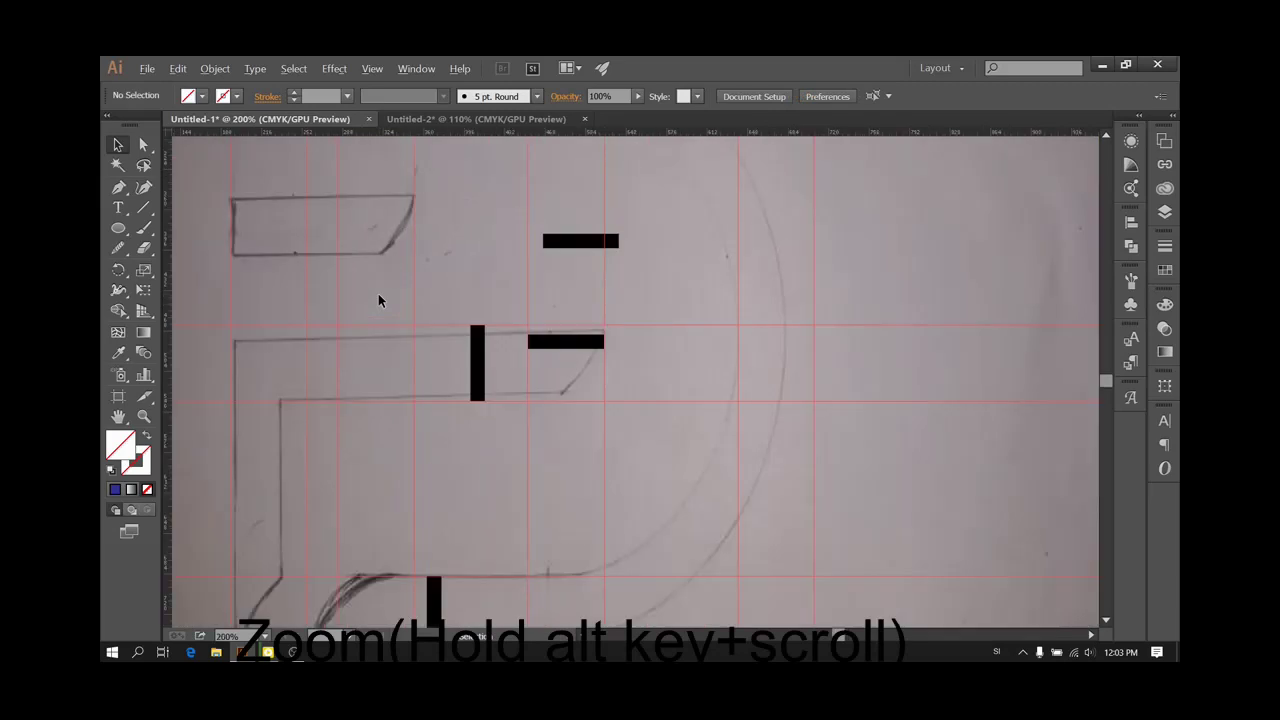
pyautogui.scroll(-1, 378, 293)
pyautogui.scroll(-1, 378, 296)
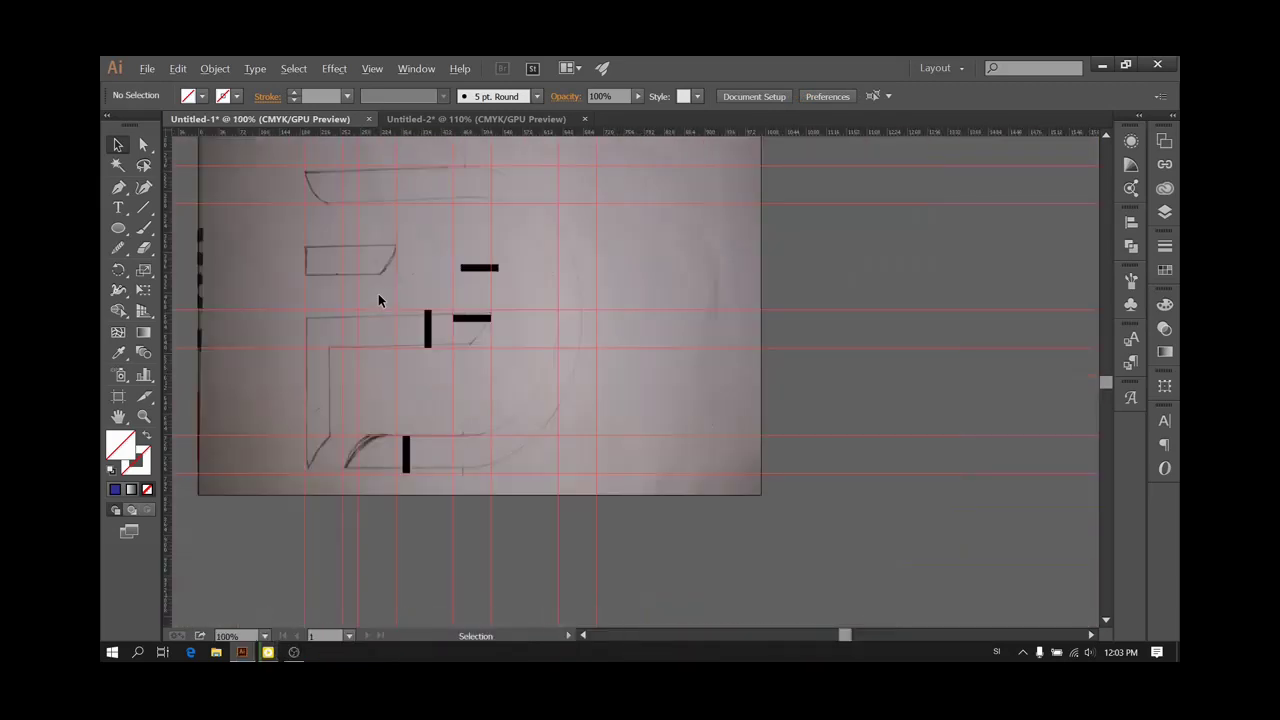
pyautogui.scroll(2, 378, 300)
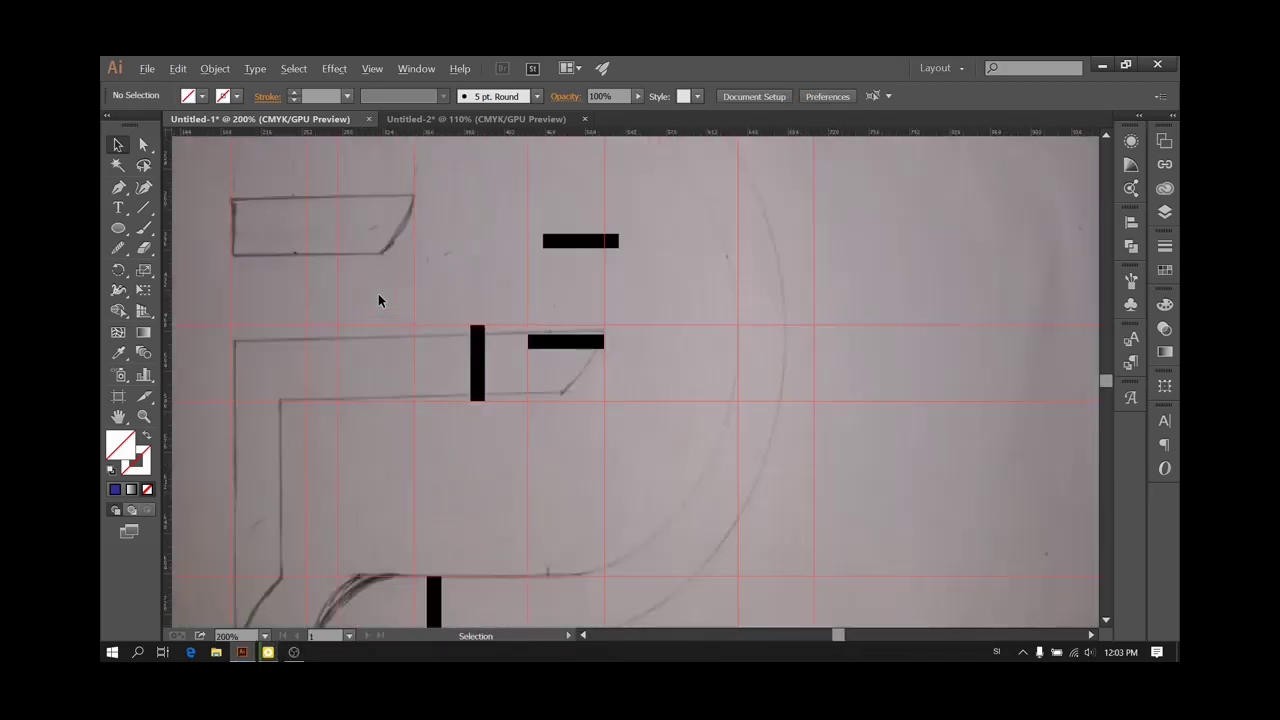
pyautogui.scroll(3, 388, 300)
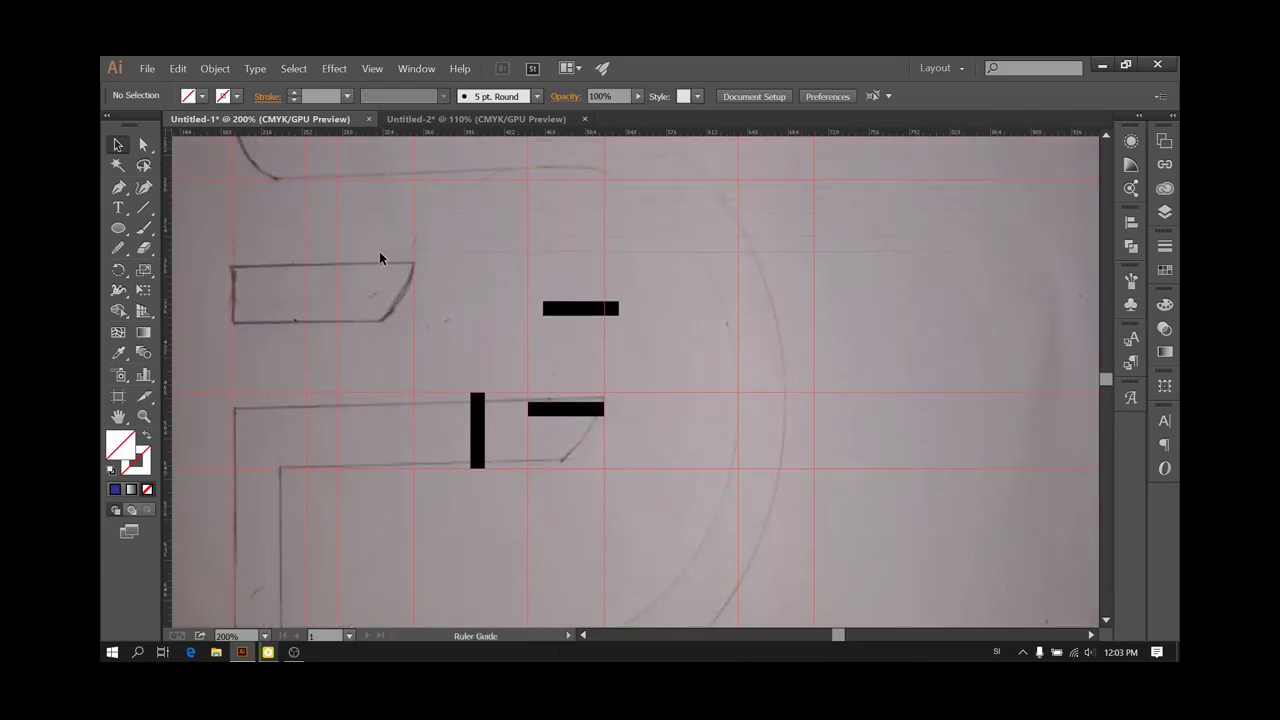
pyautogui.moveTo(380, 260); pyautogui.dragTo(380, 260)
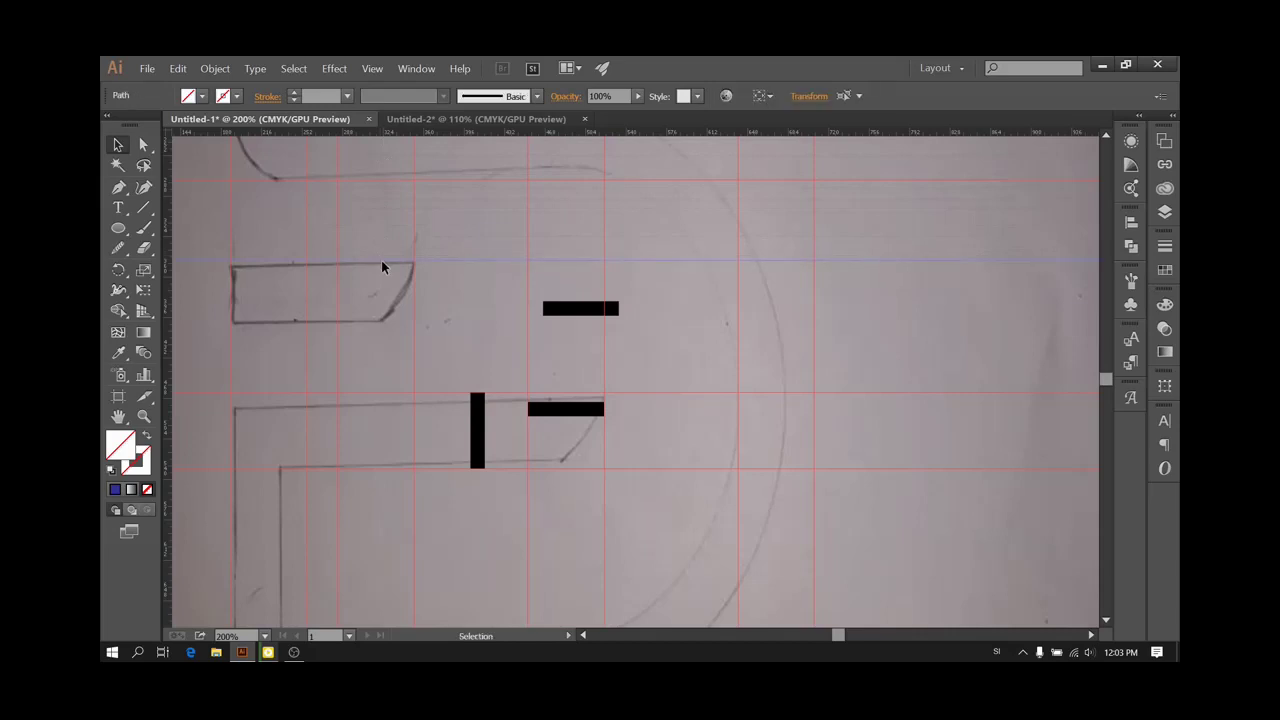
# Move the vertical line from the long middle arm onto the short bar, with its upper end on the bar's horizontal guide
pyautogui.click(479, 426)
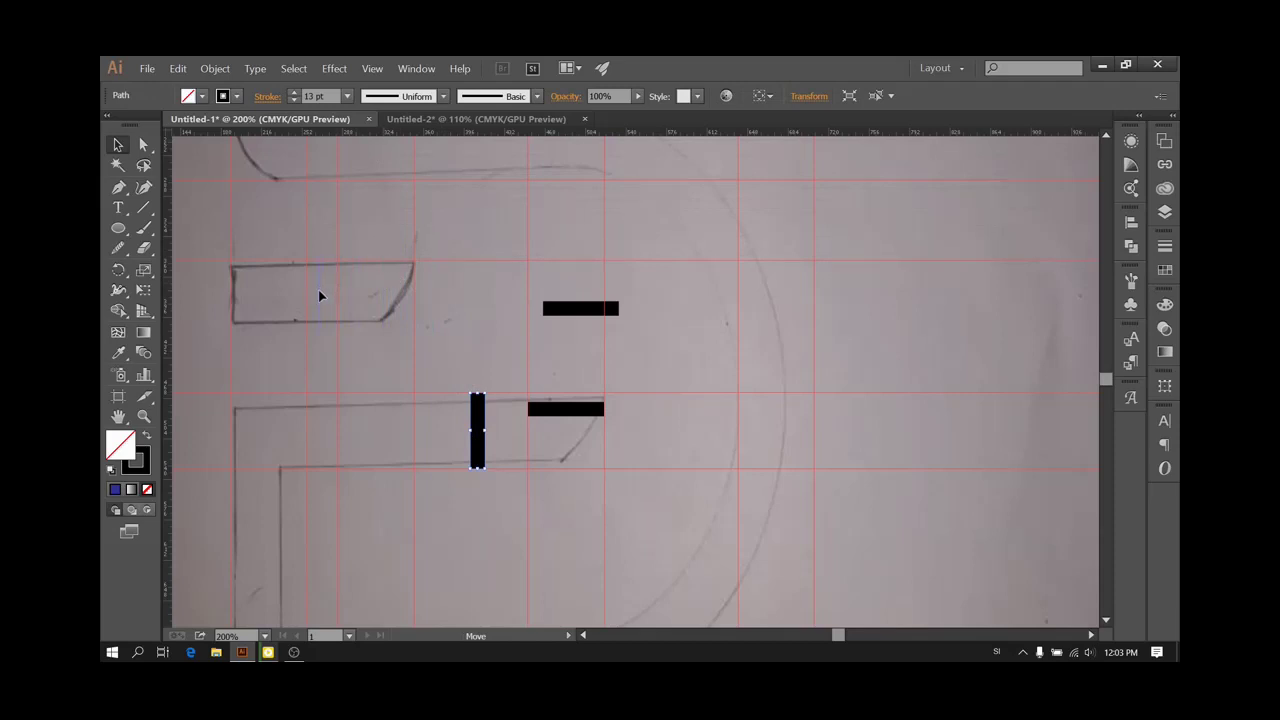
pyautogui.moveTo(320, 292); pyautogui.dragTo(320, 296)
pyautogui.scroll(3, 318, 296)
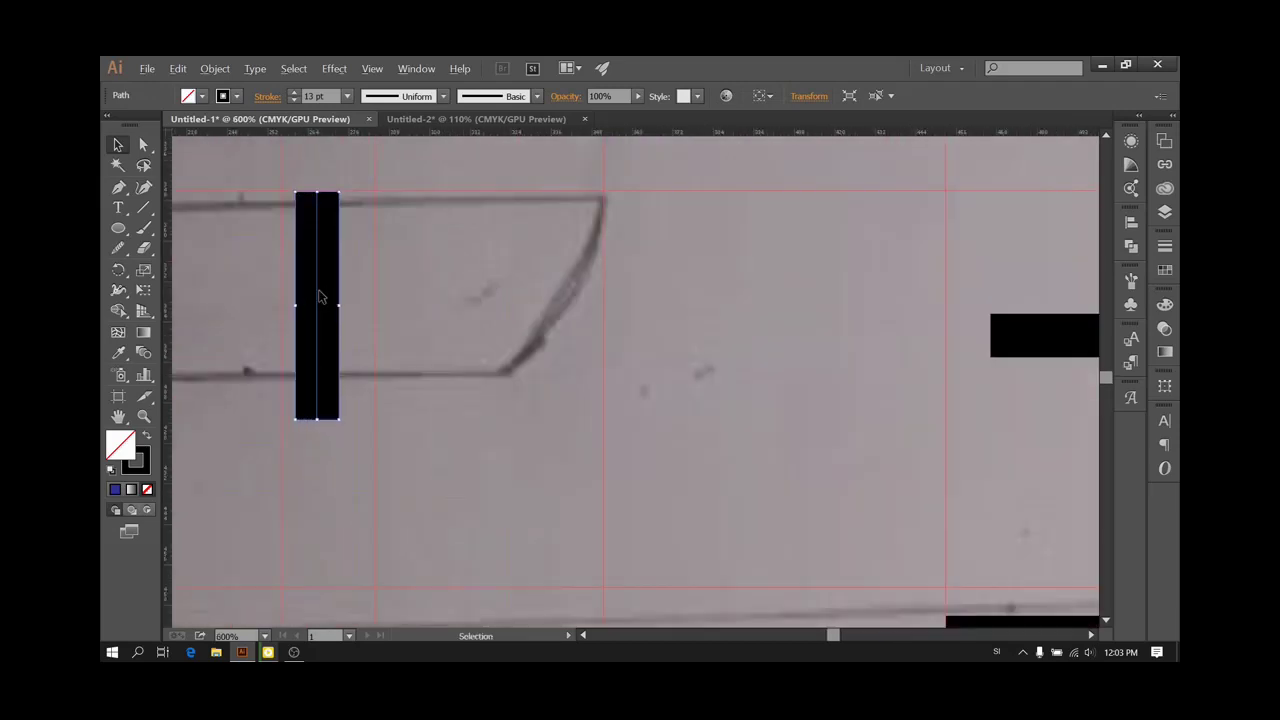
pyautogui.scroll(2, 320, 296)
pyautogui.scroll(1, 320, 296)
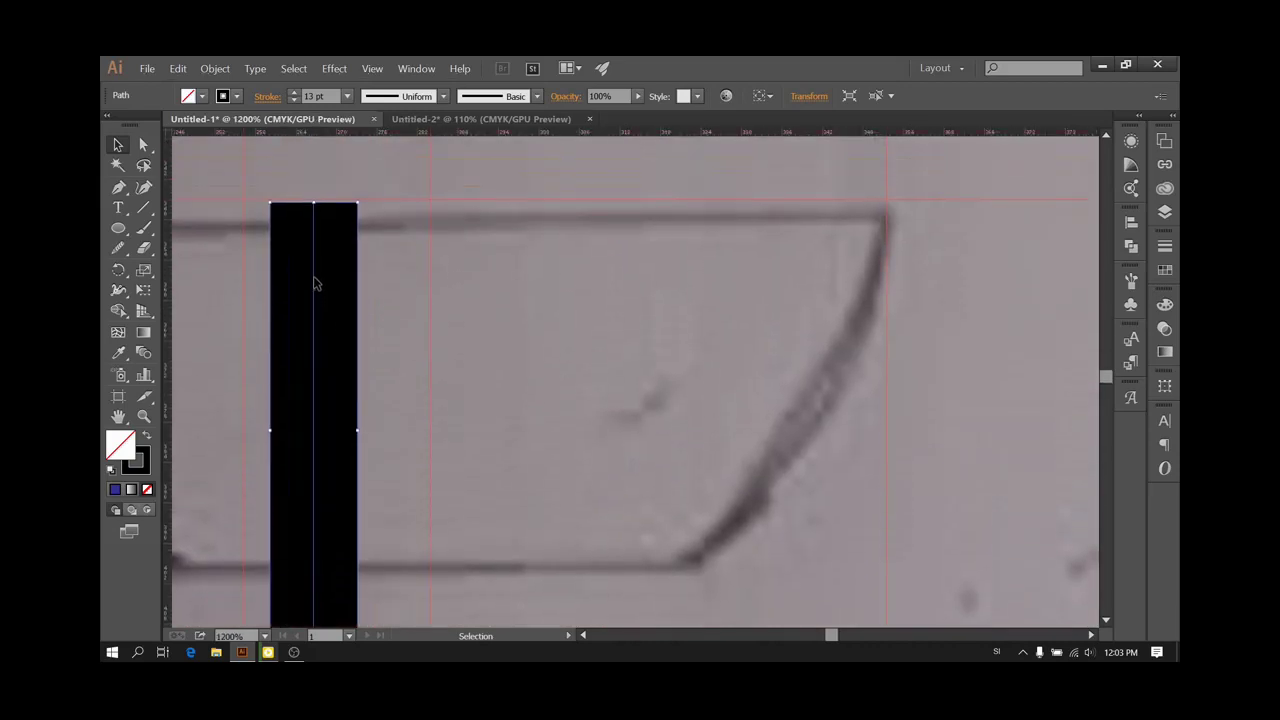
pyautogui.hotkey('ctrl', 'shift', 'a')
pyautogui.click(316, 285)
pyautogui.moveTo(314, 284); pyautogui.dragTo(311, 280)
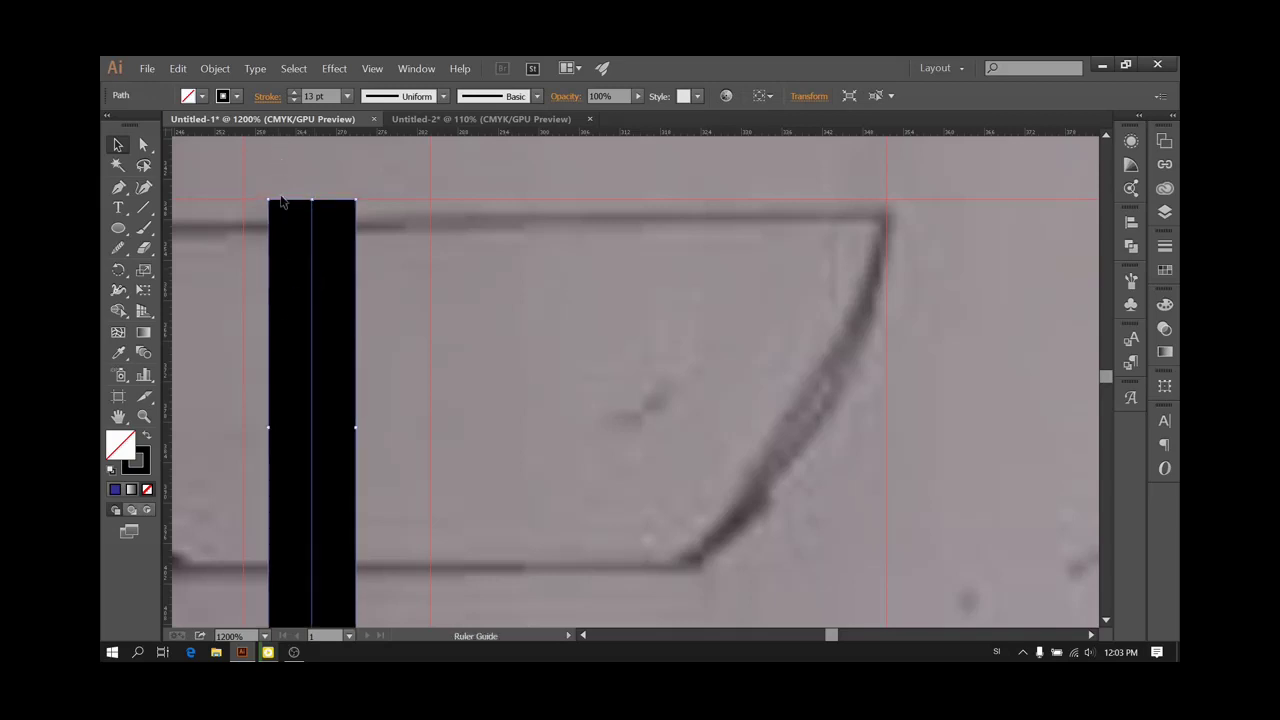
# Place a horizontal guide at the lower end of the vertical line on the short bar
pyautogui.moveTo(281, 202); pyautogui.dragTo(268, 485)
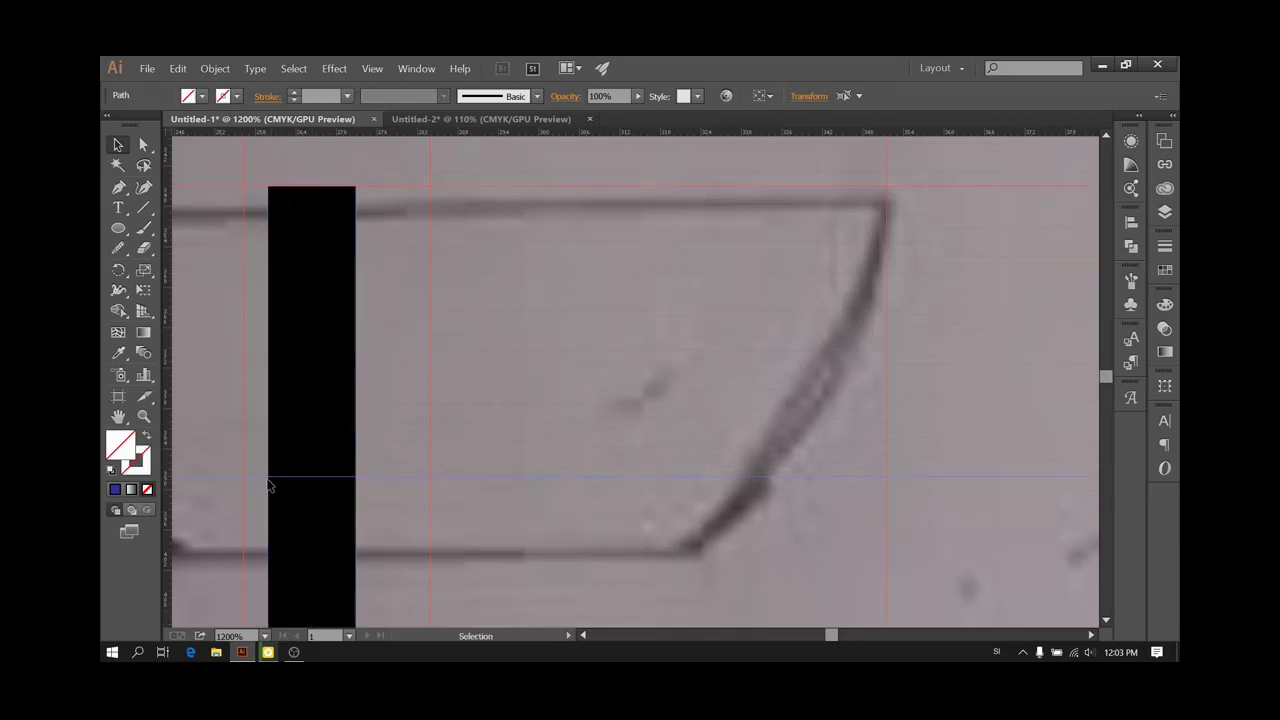
pyautogui.scroll(-1, 268, 482)
pyautogui.moveTo(260, 425); pyautogui.dragTo(258, 589)
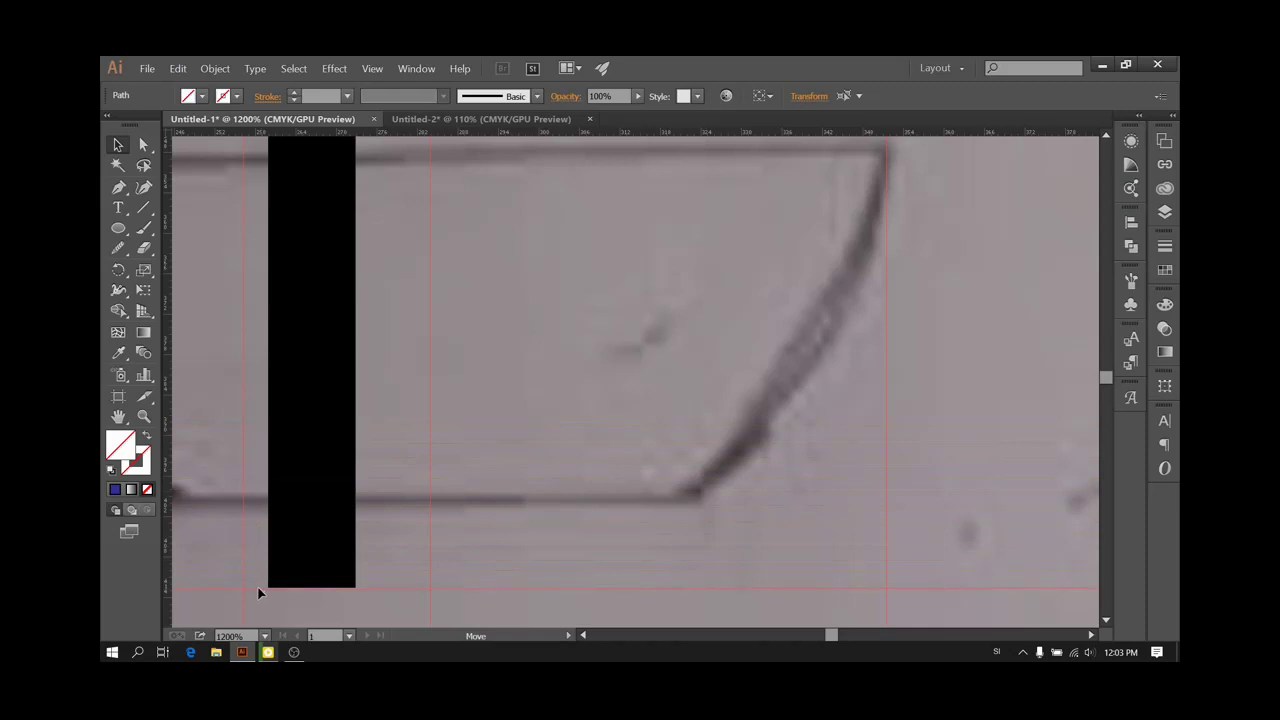
pyautogui.moveTo(258, 593); pyautogui.dragTo(258, 592)
pyautogui.click(472, 375)
# Examine the guides and measuring lines across the whole letter sketch
pyautogui.scroll(-3, 472, 375)
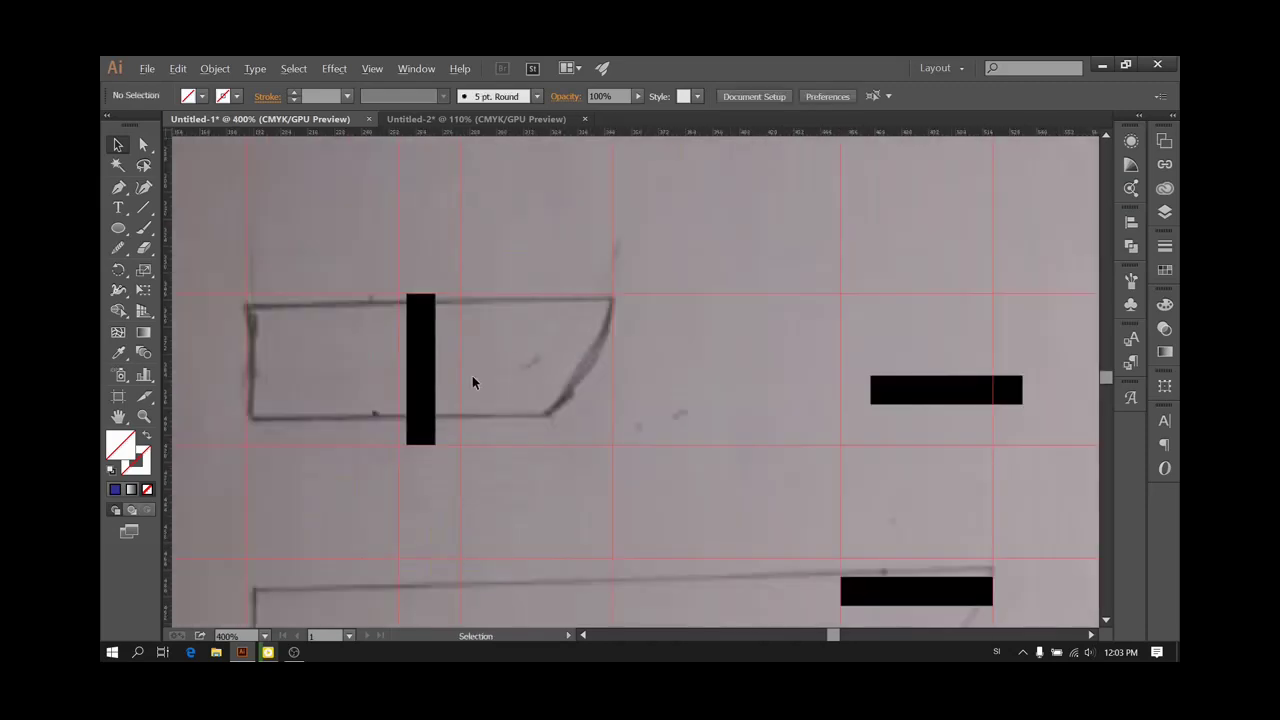
pyautogui.scroll(-1, 472, 375)
pyautogui.scroll(-5, 472, 375)
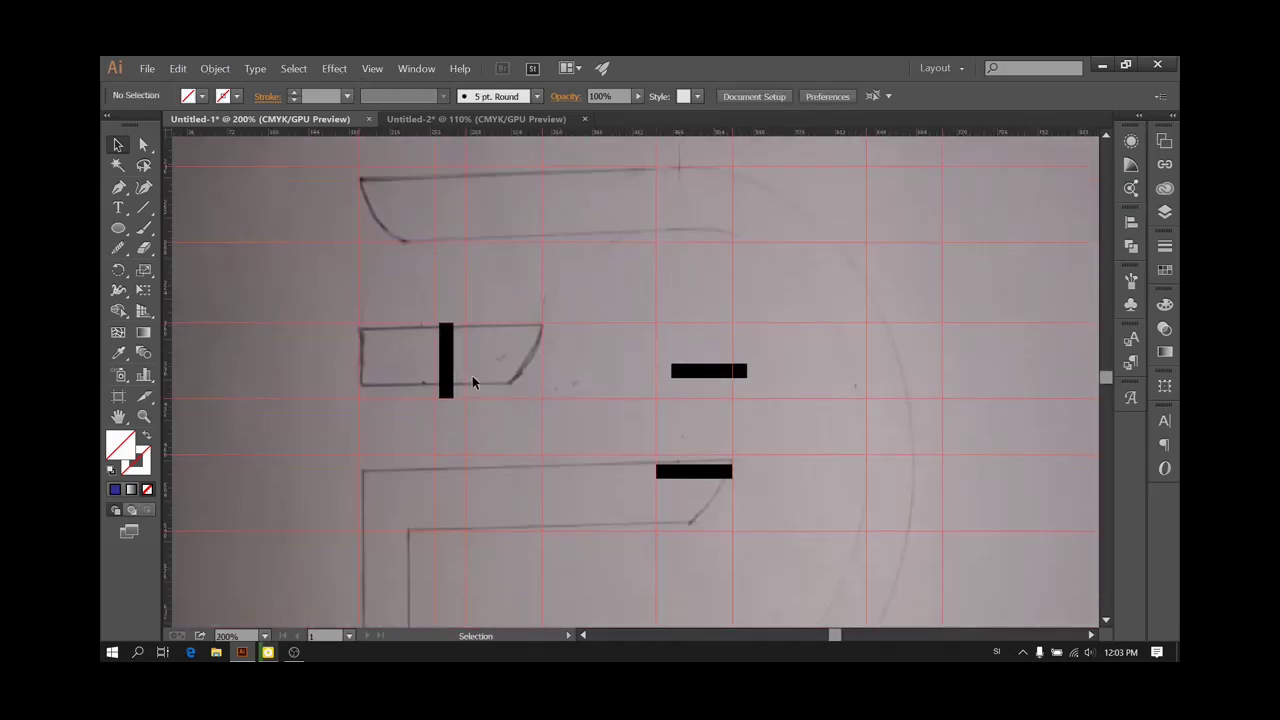
pyautogui.scroll(-1, 472, 382)
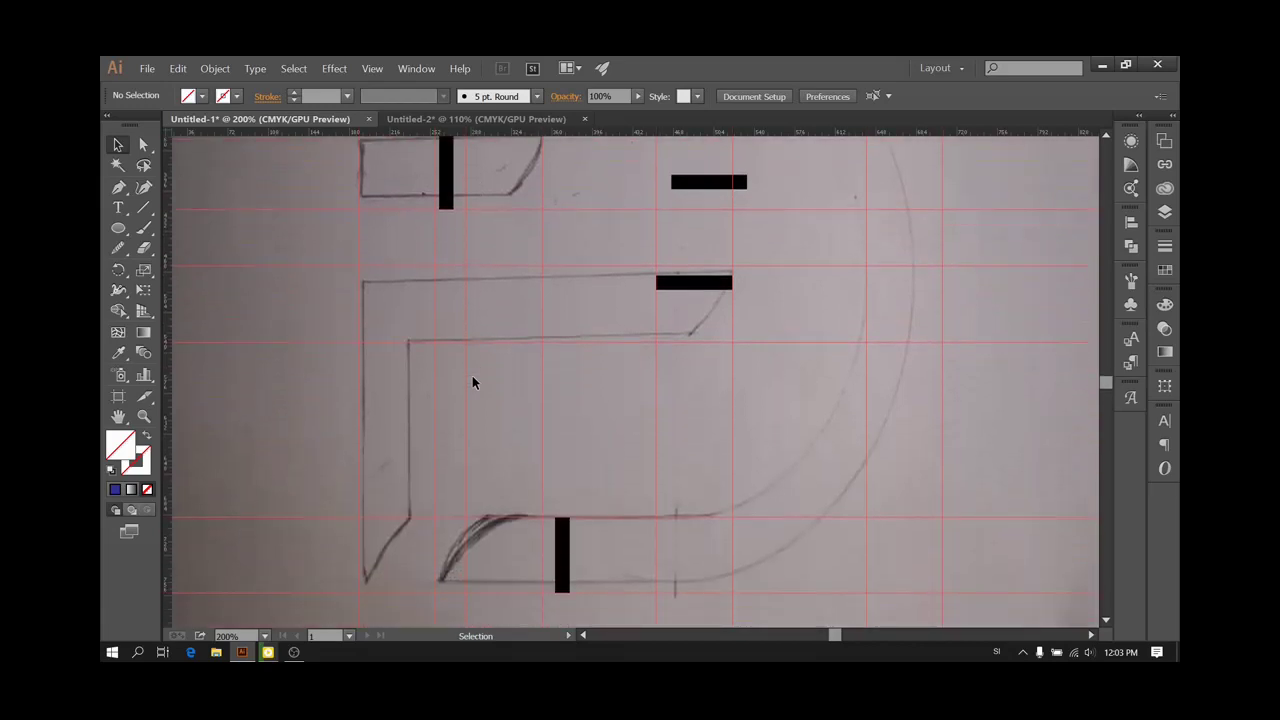
pyautogui.scroll(2, 472, 382)
pyautogui.scroll(-1, 472, 381)
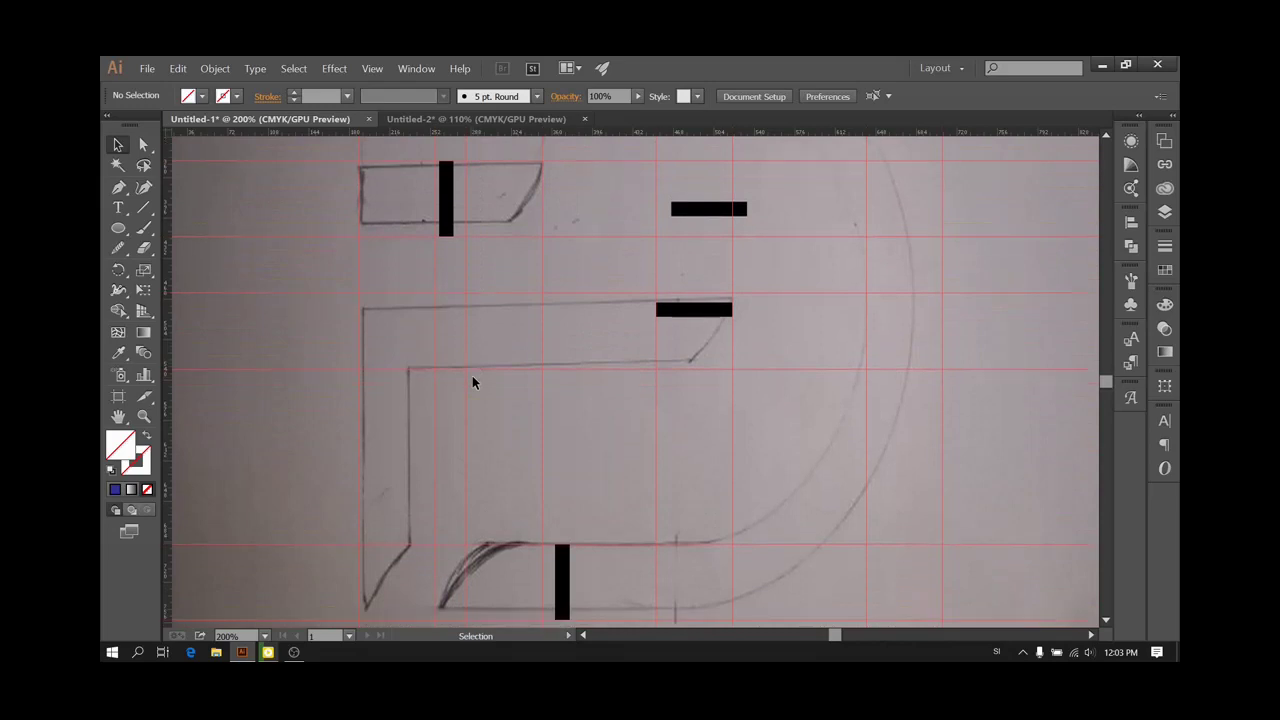
pyautogui.scroll(2, 473, 382)
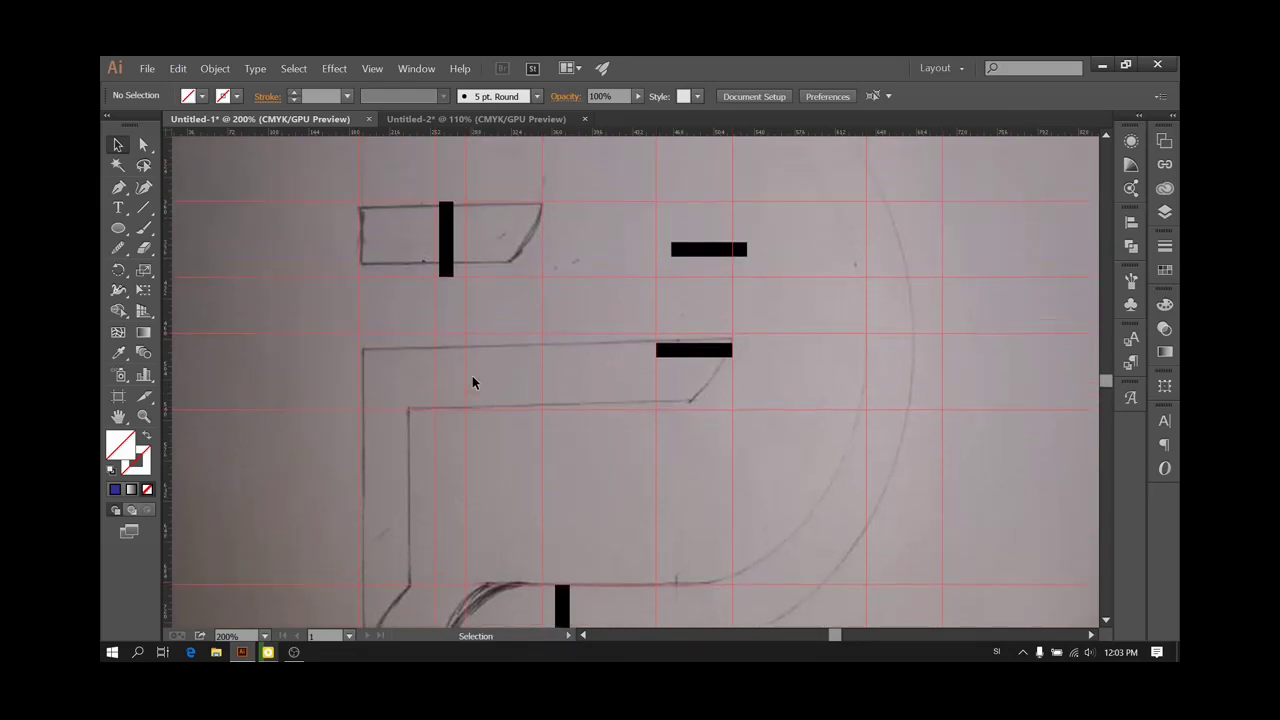
pyautogui.scroll(4, 473, 382)
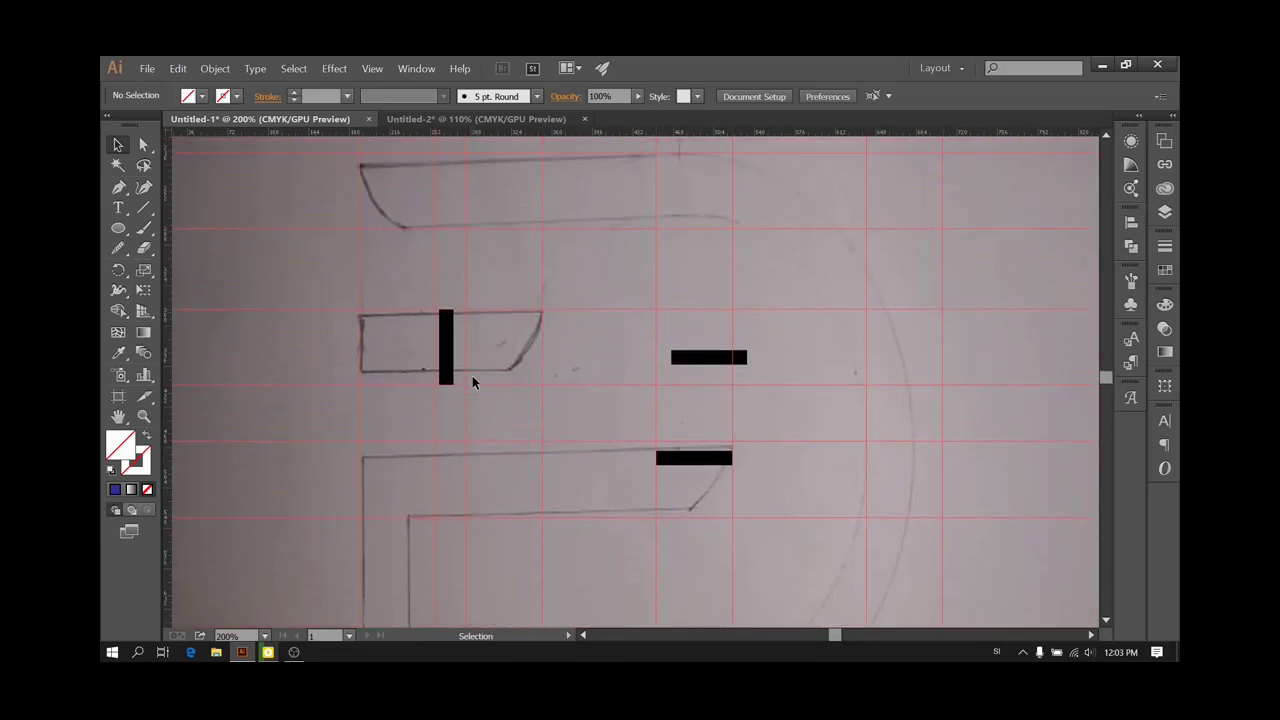
pyautogui.scroll(2, 472, 381)
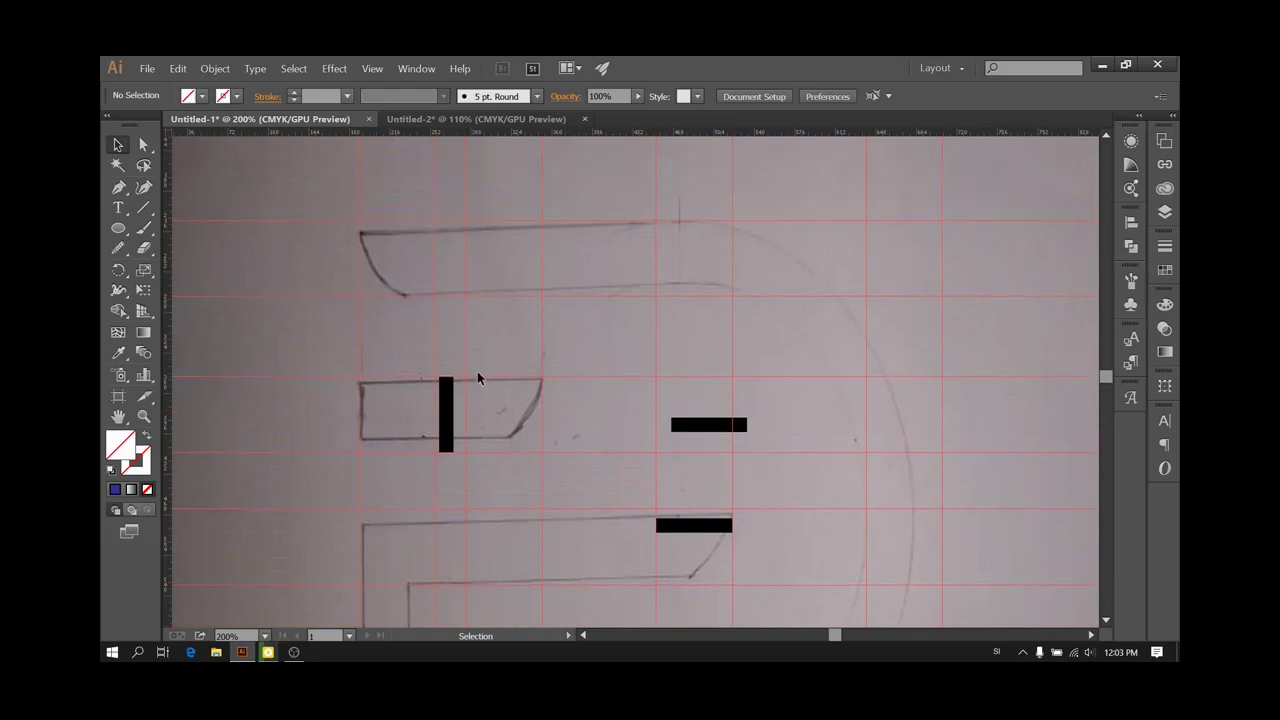
pyautogui.scroll(1, 477, 378)
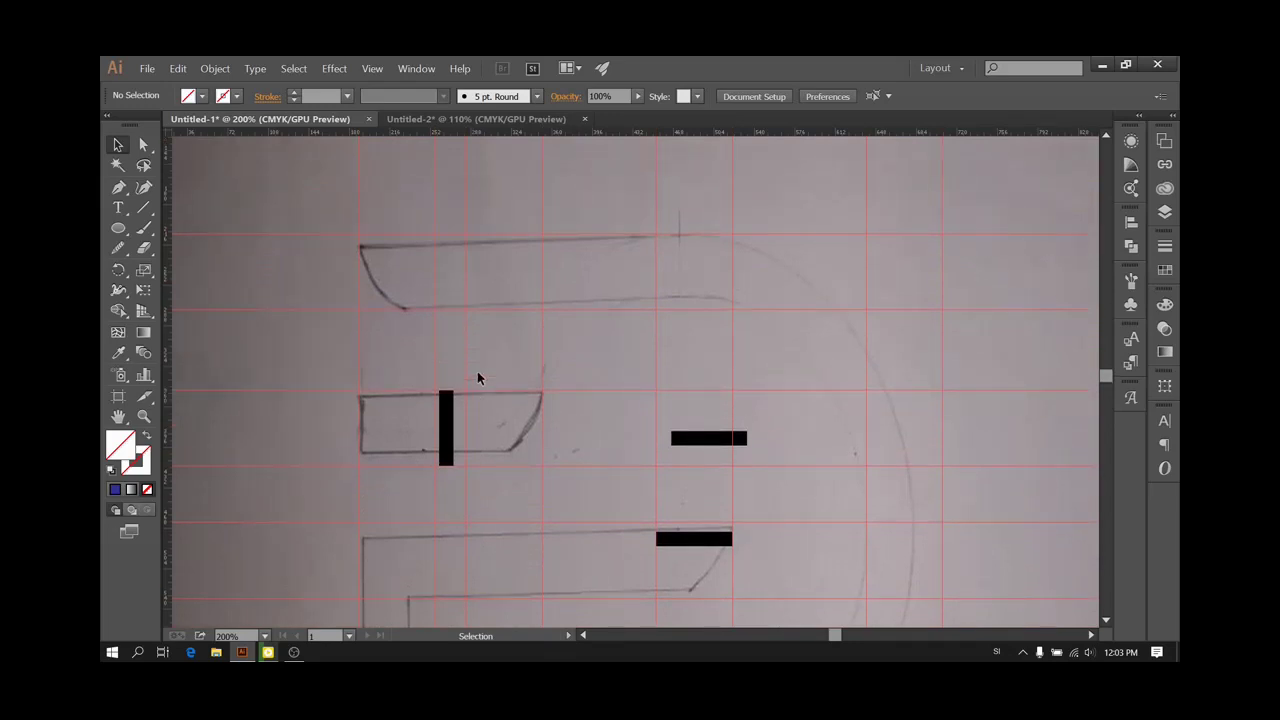
# Delete the four remaining black measuring lines from the sketch
pyautogui.click(692, 441)
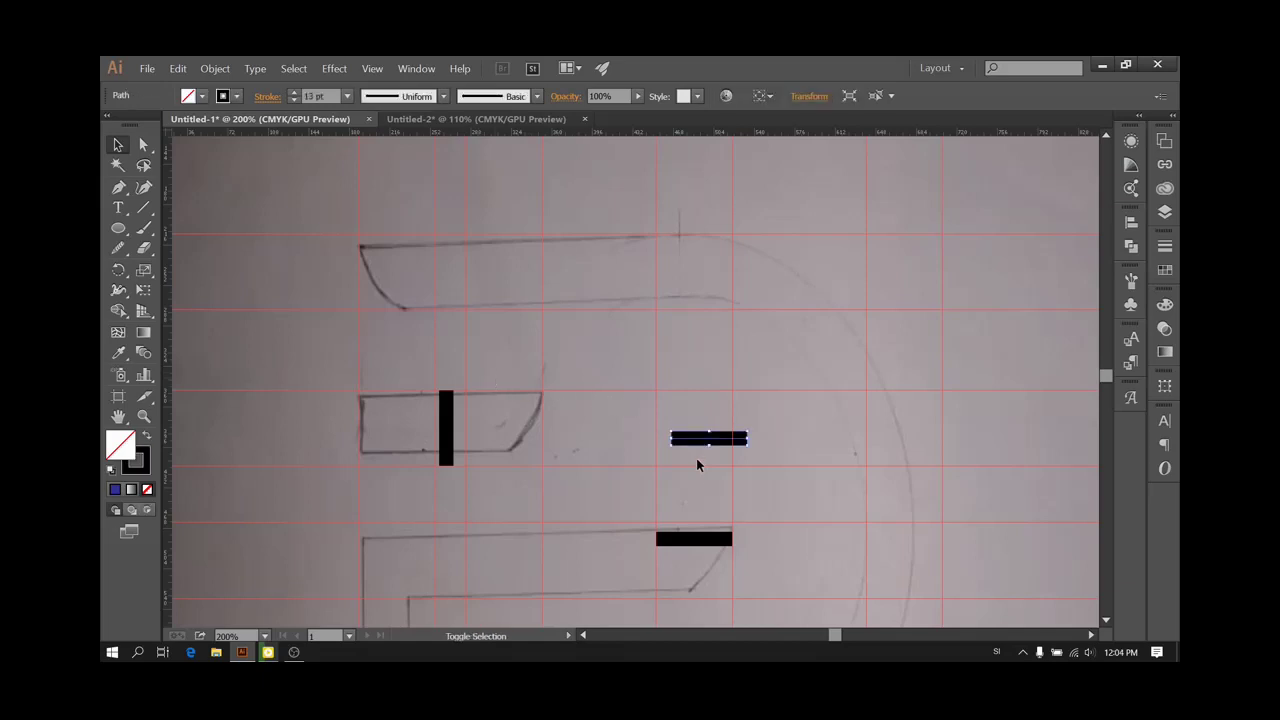
pyautogui.keyDown('shift'); pyautogui.click(692, 544); pyautogui.keyUp('shift')
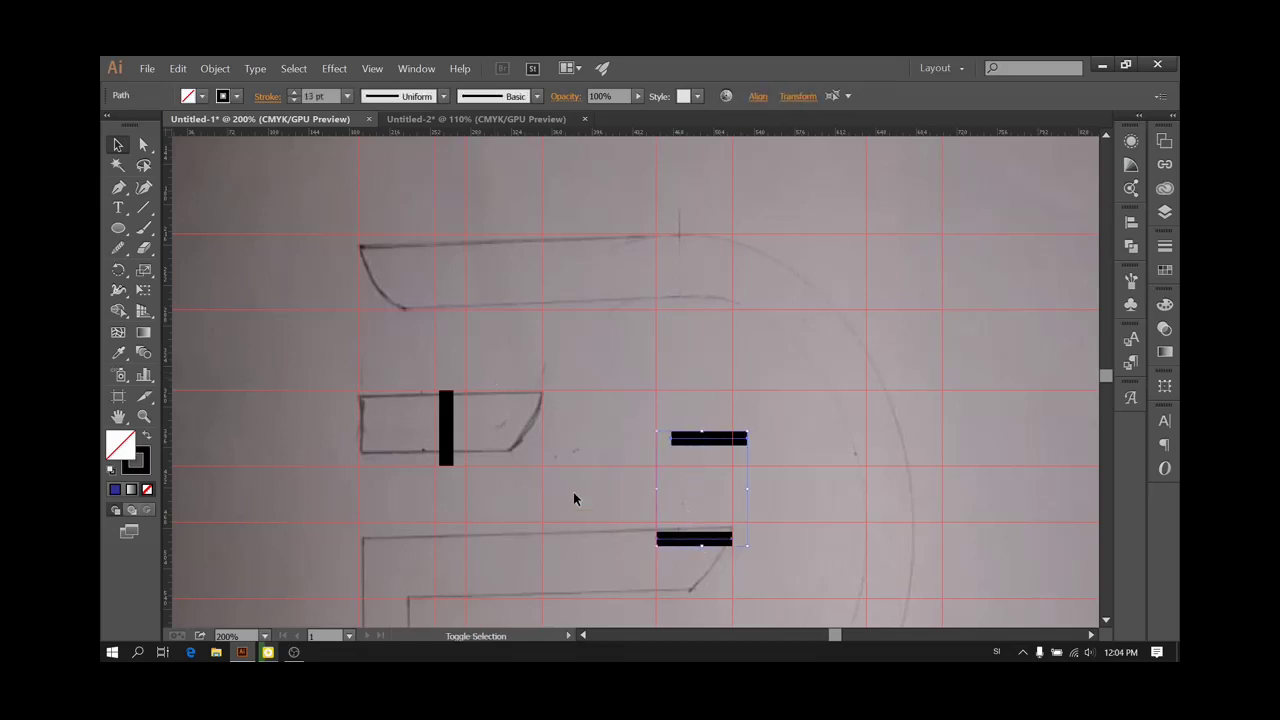
pyautogui.keyDown('shift'); pyautogui.click(448, 433); pyautogui.keyUp('shift')
pyautogui.press('Delete')
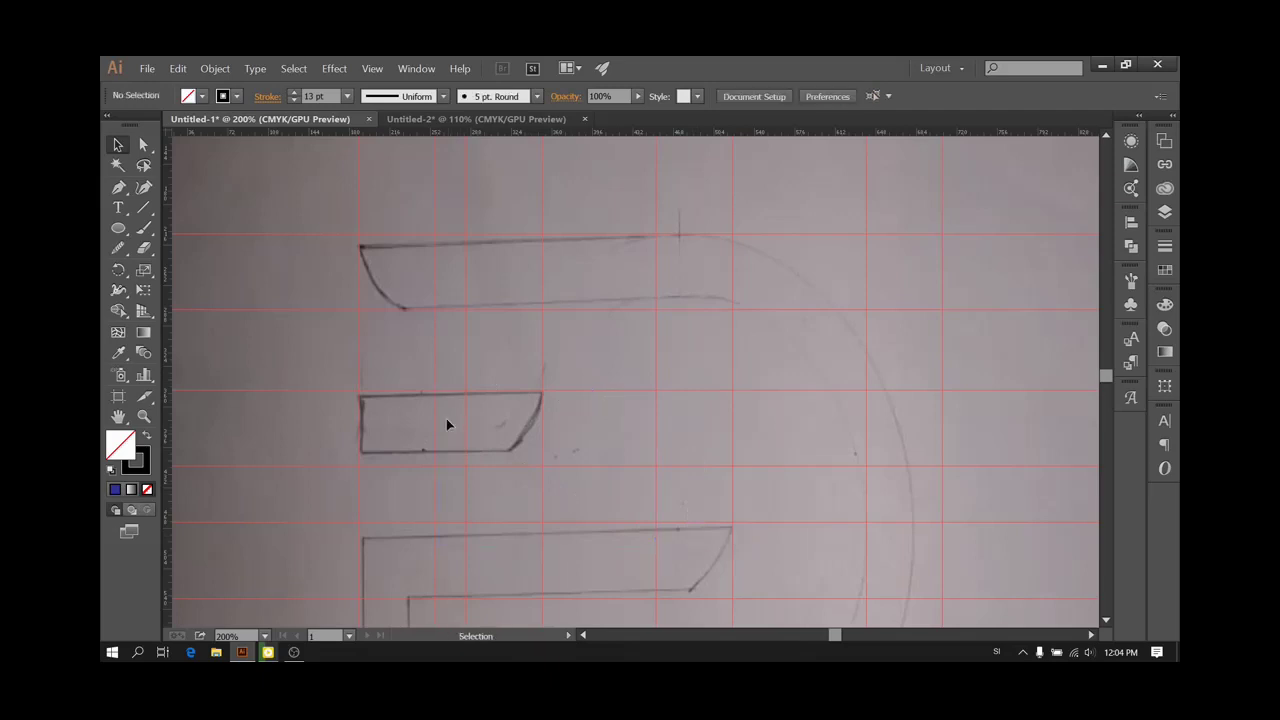
pyautogui.rightClick(558, 356)
pyautogui.click(596, 466)
pyautogui.rightClick(576, 360)
pyautogui.click(577, 348)
pyautogui.hotkey('ctrl', '-')
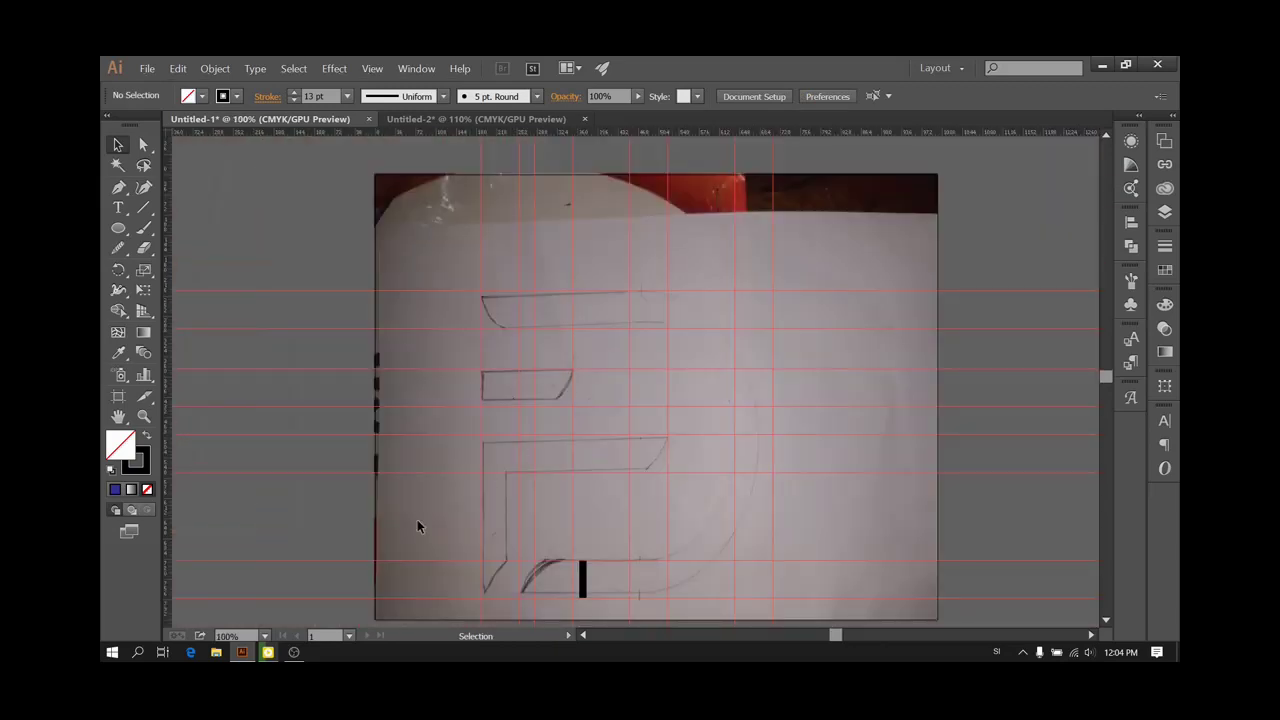
pyautogui.click(583, 580)
pyautogui.press('Delete')
# Draw a circle touching the inner guides of the letter's large curve and set its stroke to 1 pt
pyautogui.click(265, 636)
pyautogui.click(272, 620)
pyautogui.click(265, 637)
pyautogui.click(286, 622)
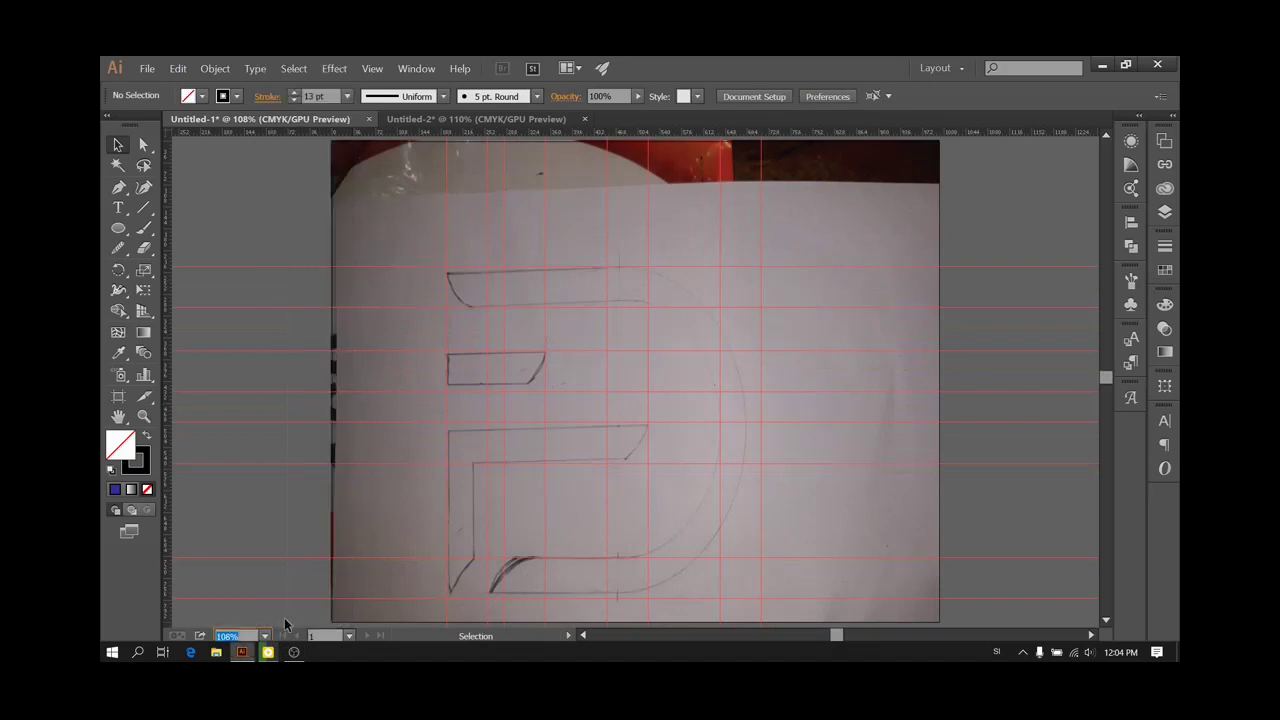
pyautogui.click(114, 228)
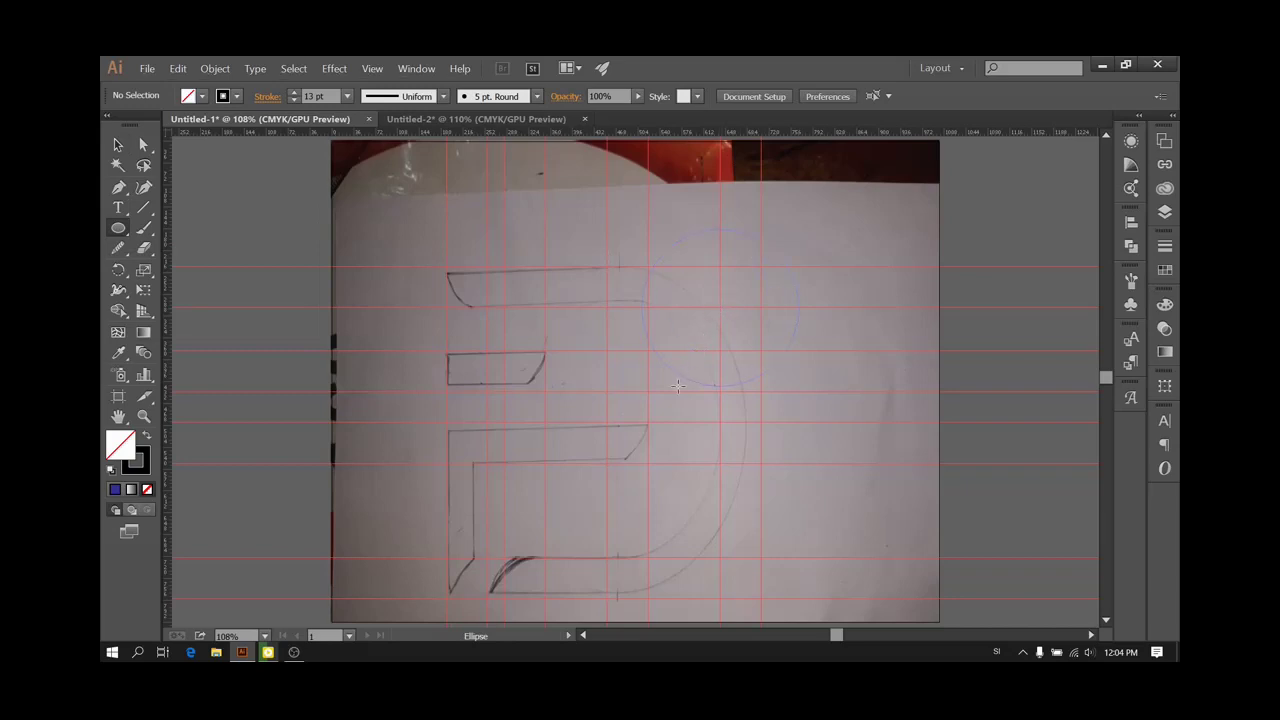
pyautogui.moveTo(678, 386); pyautogui.dragTo(679, 387)
pyautogui.hotkey('ctrl', 'z')
pyautogui.moveTo(720, 307); pyautogui.dragTo(598, 452)
pyautogui.moveTo(527, 488); pyautogui.dragTo(509, 555)
pyautogui.moveTo(509, 556)
pyautogui.mouseDown()
pyautogui.moveTo(517, 568)
pyautogui.moveTo(521, 558)
pyautogui.mouseUp()
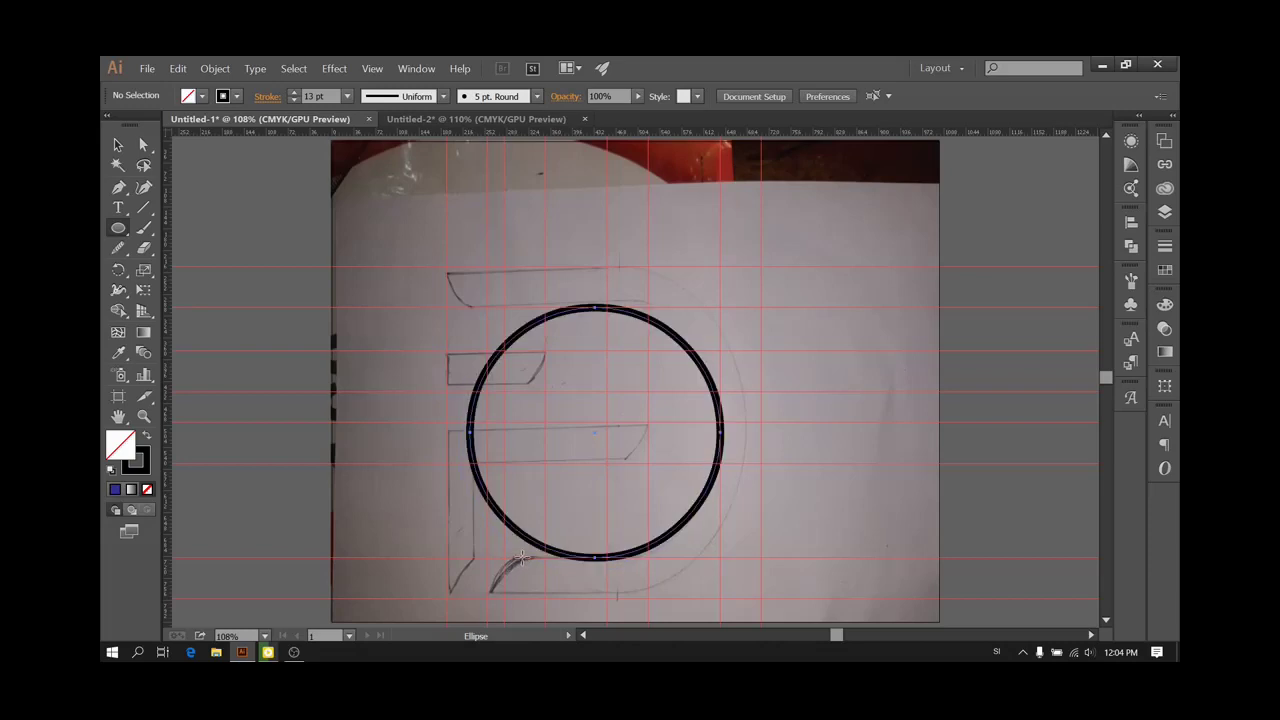
pyautogui.click(346, 96)
pyautogui.click(373, 188)
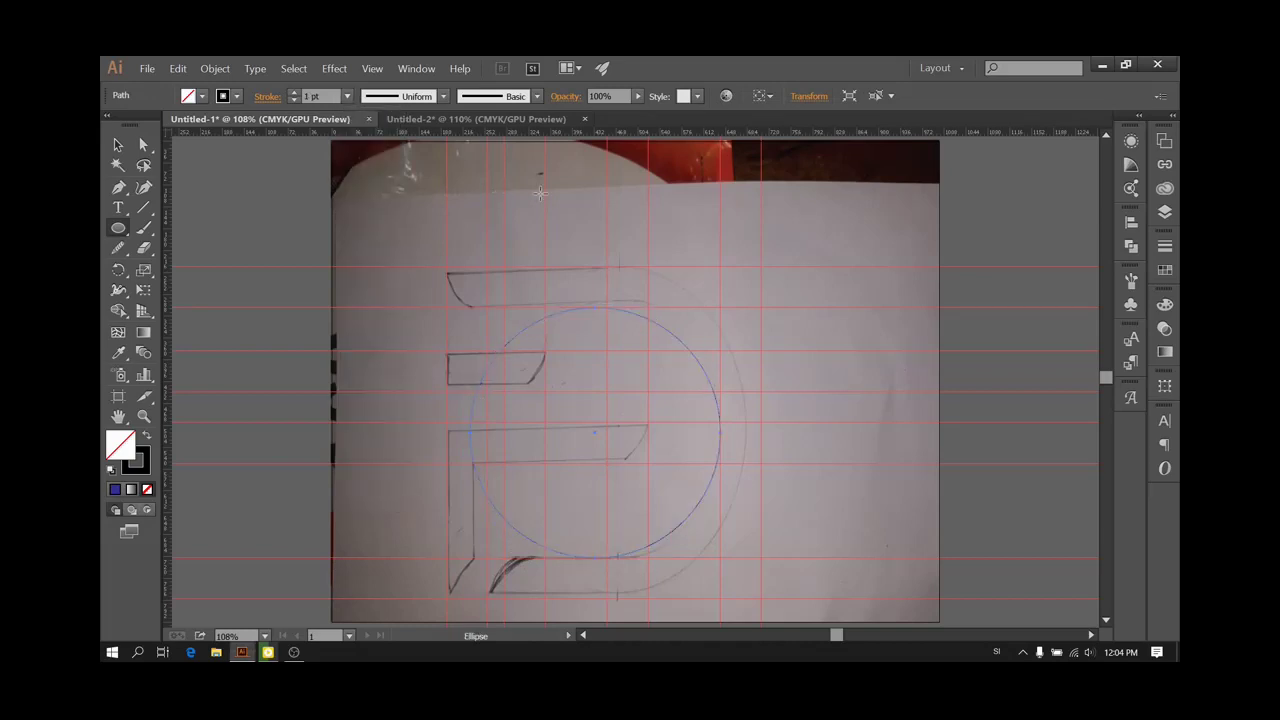
# Examine how the circle fits the sketched inner curve at its upper and lower ends
pyautogui.scroll(4, 639, 263)
pyautogui.scroll(-14, 639, 264)
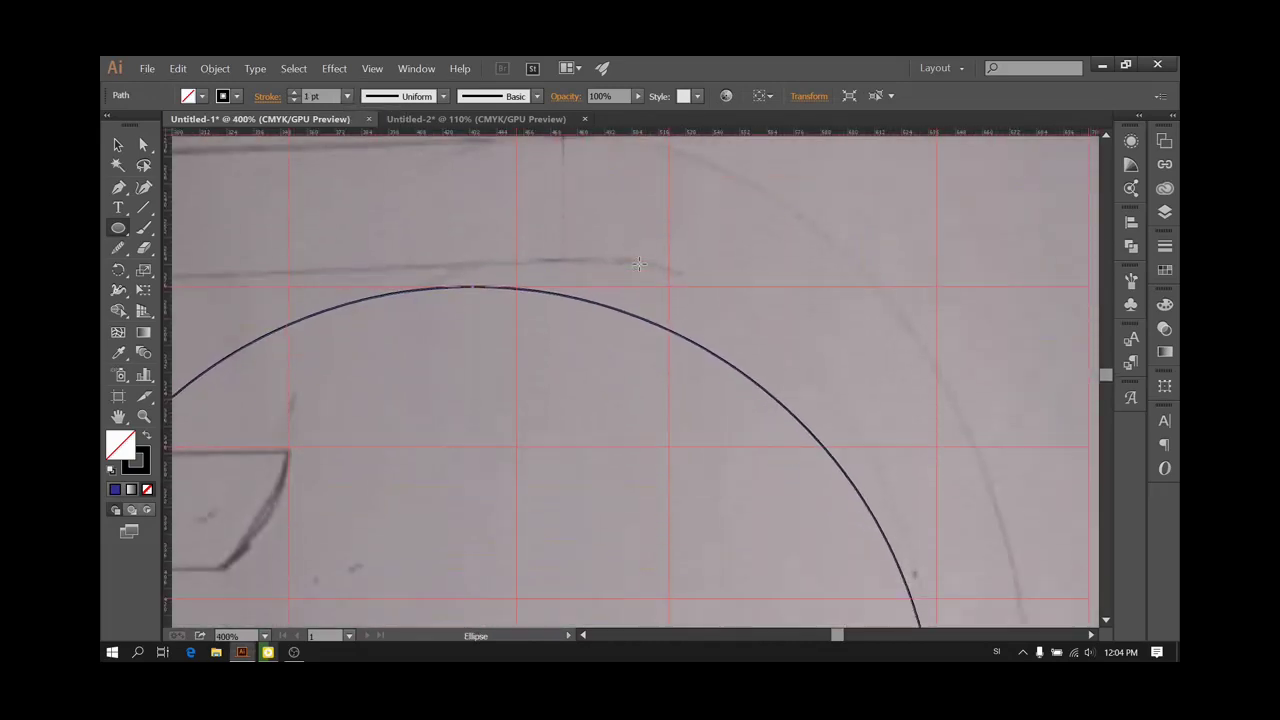
pyautogui.scroll(-1, 639, 264)
pyautogui.scroll(-3, 639, 263)
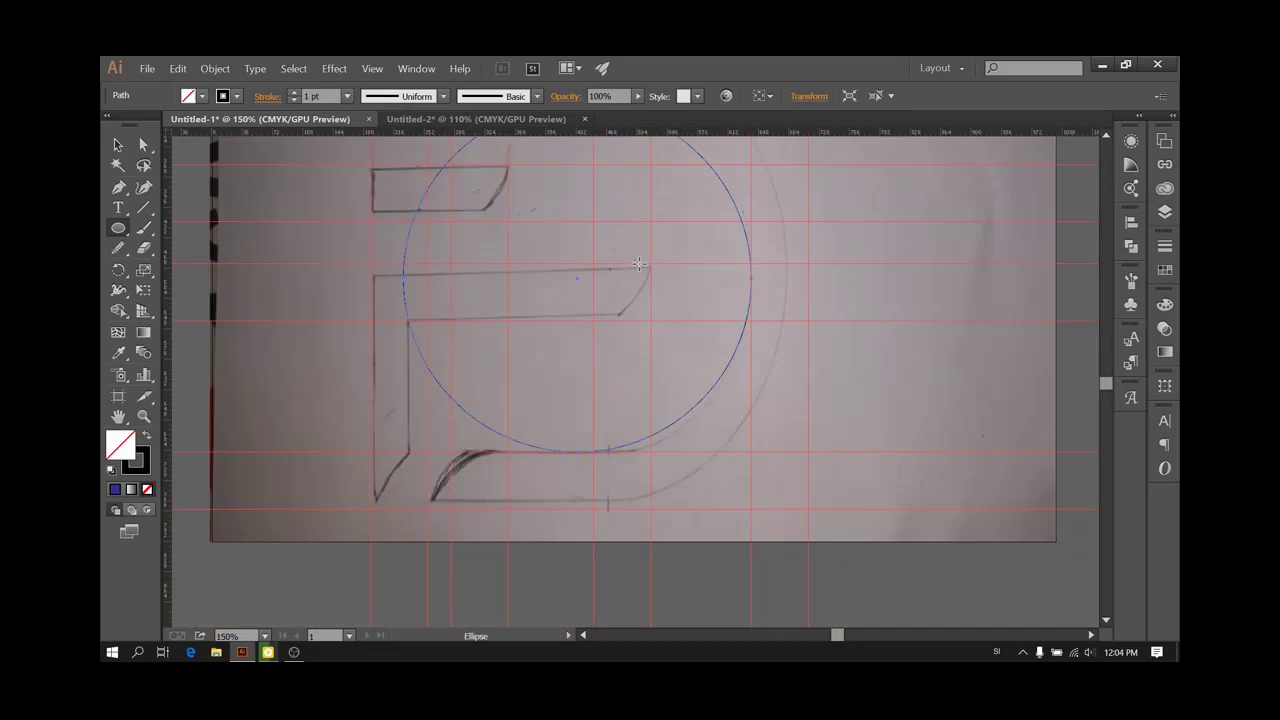
pyautogui.scroll(-3, 637, 272)
pyautogui.scroll(1, 635, 281)
pyautogui.scroll(2, 635, 281)
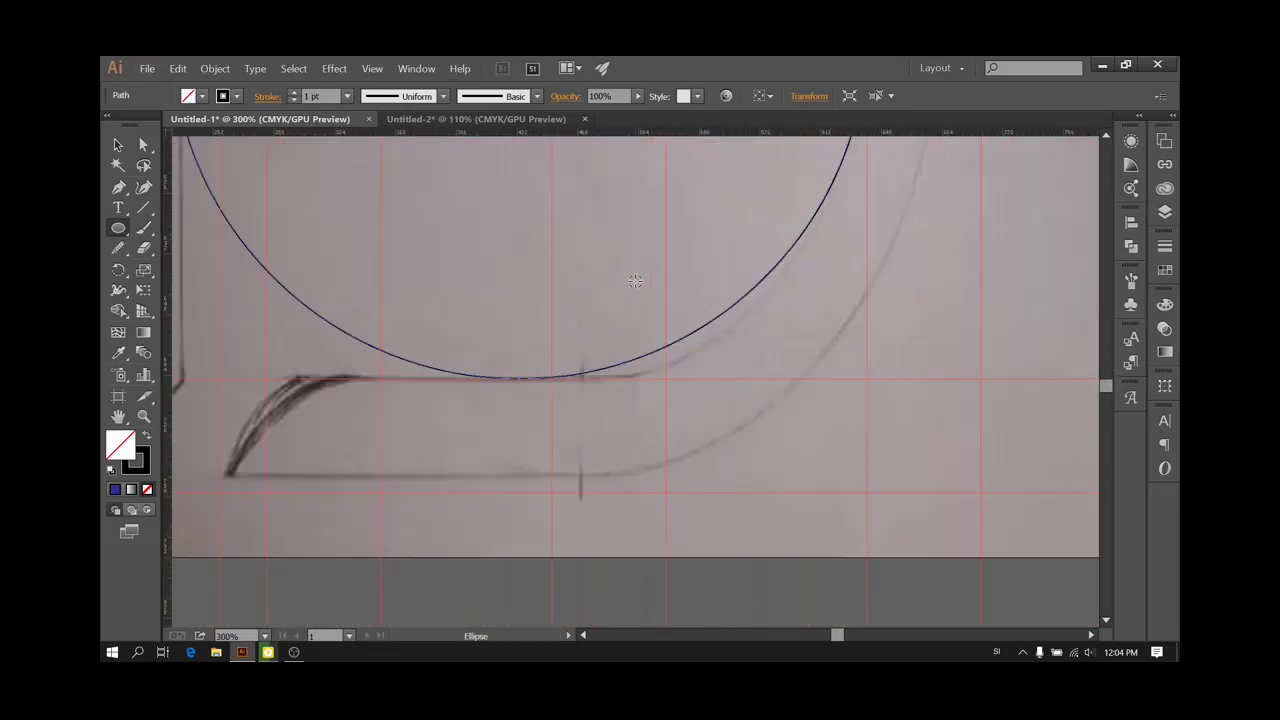
pyautogui.scroll(-3, 635, 281)
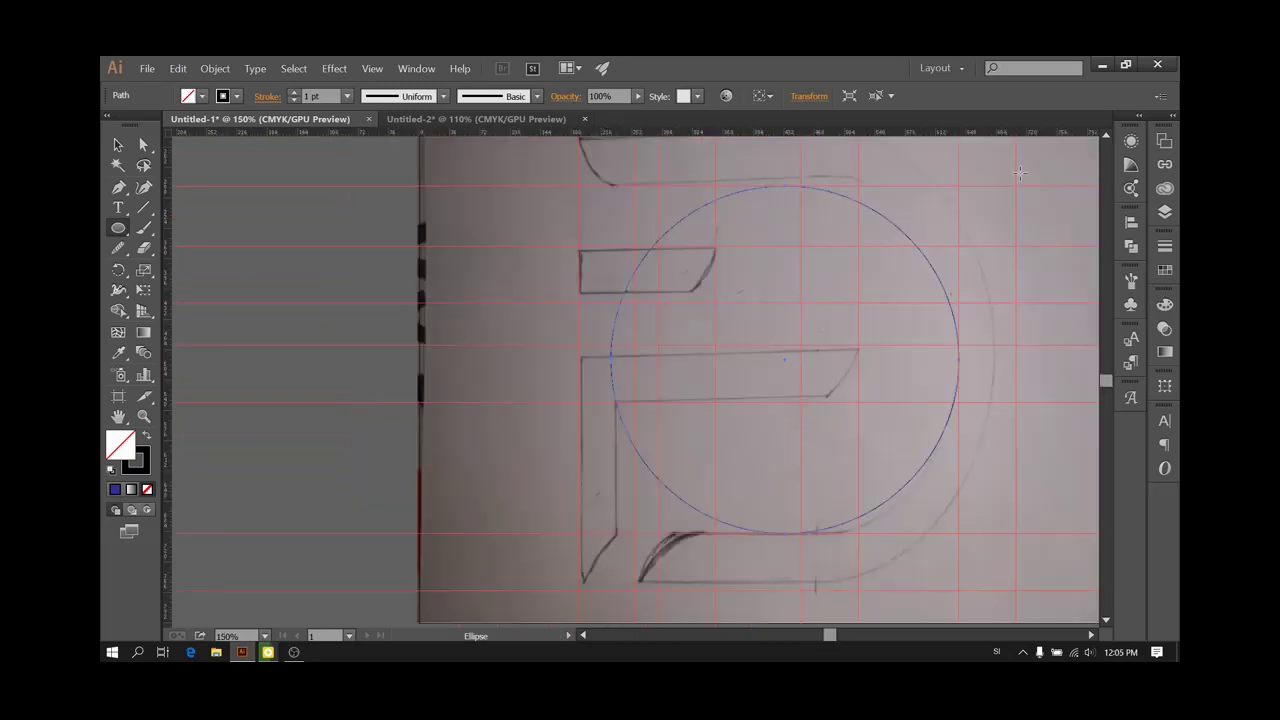
# Draw a larger concentric circle about 546 pt in diameter, touching the outer guides of the letter's curve
pyautogui.scroll(2, 1020, 166)
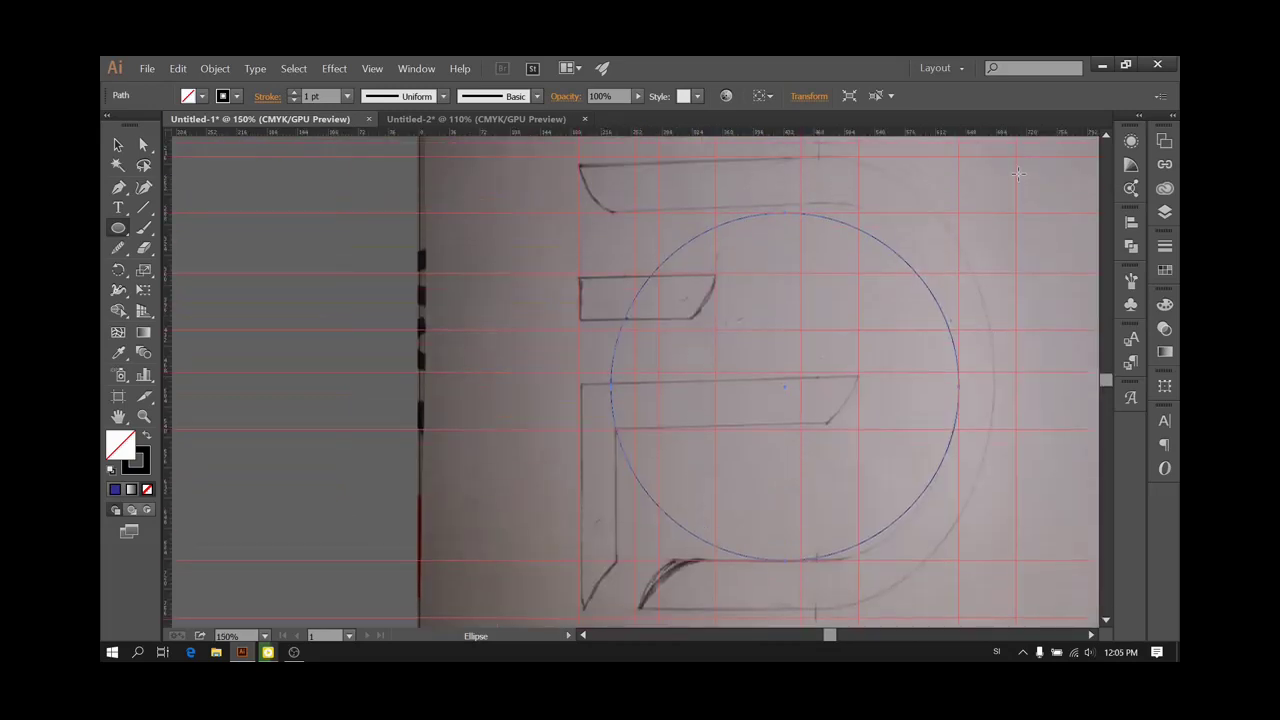
pyautogui.moveTo(1014, 155); pyautogui.dragTo(962, 197)
pyautogui.moveTo(672, 430); pyautogui.dragTo(790, 366)
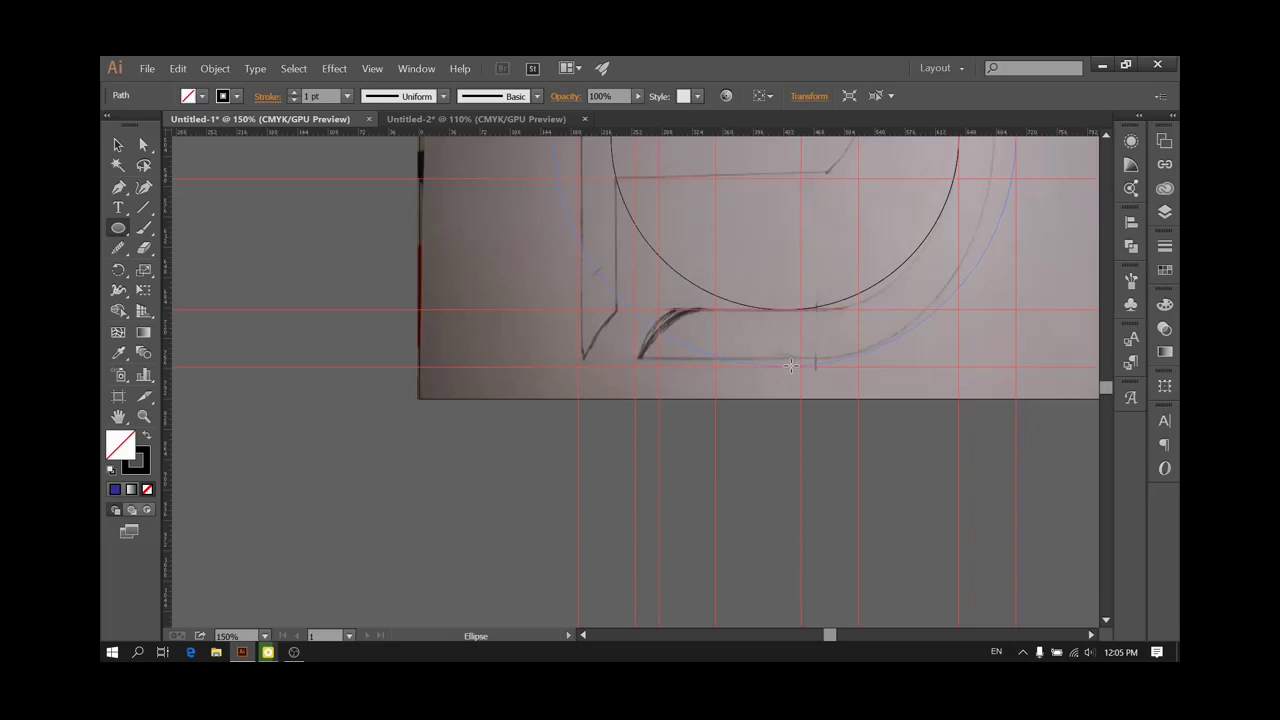
pyautogui.moveTo(790, 366)
pyautogui.mouseDown()
pyautogui.moveTo(805, 374)
pyautogui.moveTo(786, 363)
pyautogui.moveTo(801, 362)
pyautogui.mouseUp()
pyautogui.moveTo(806, 363); pyautogui.dragTo(786, 364)
pyautogui.click(265, 636)
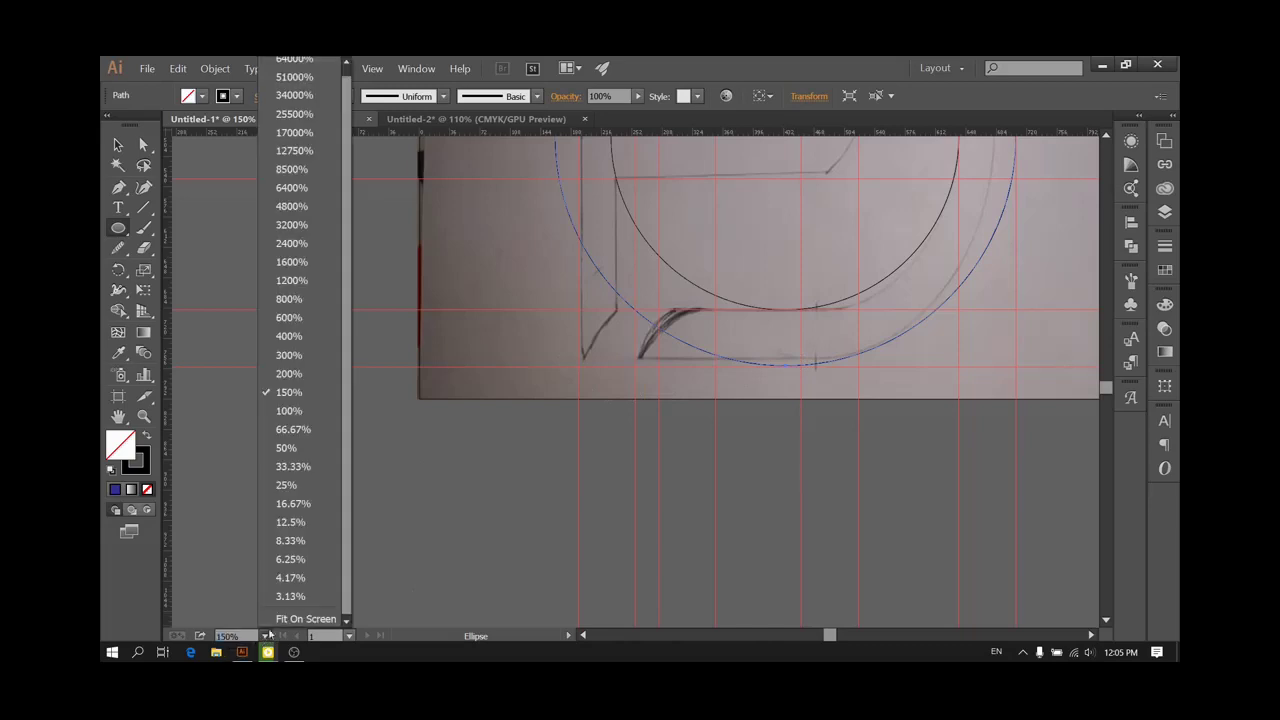
pyautogui.click(285, 612)
pyautogui.click(479, 548)
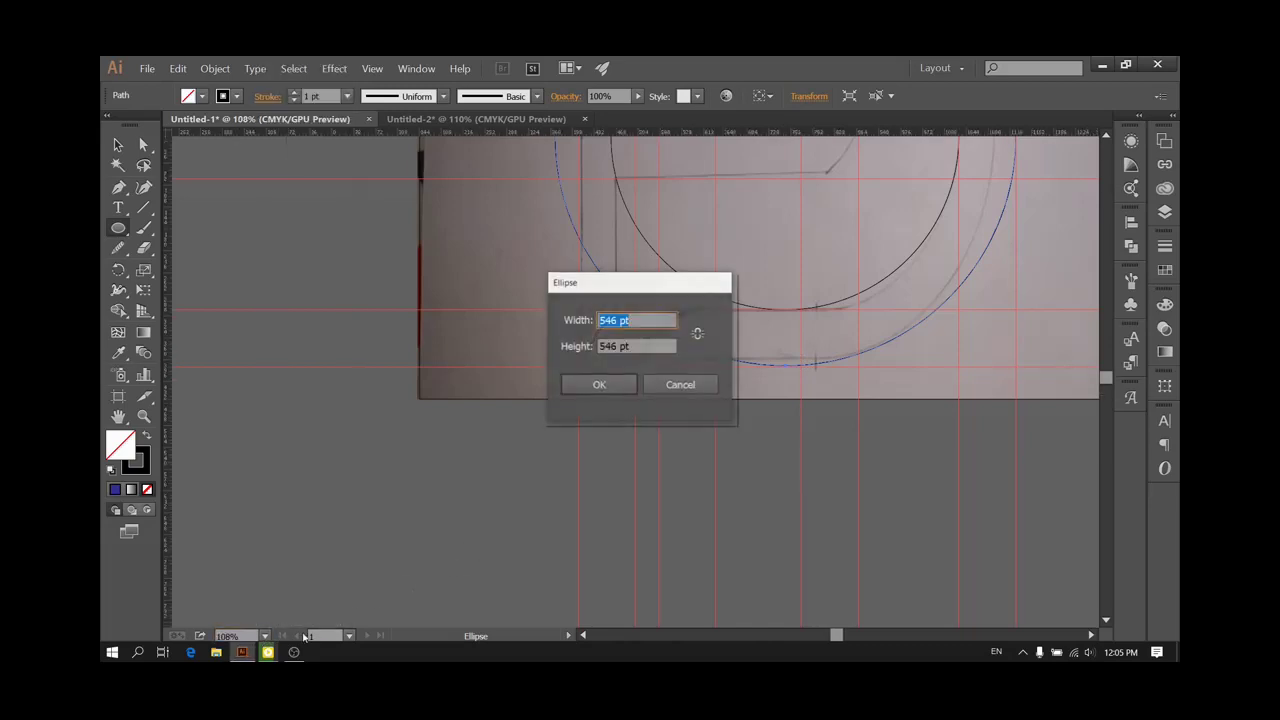
pyautogui.click(660, 390)
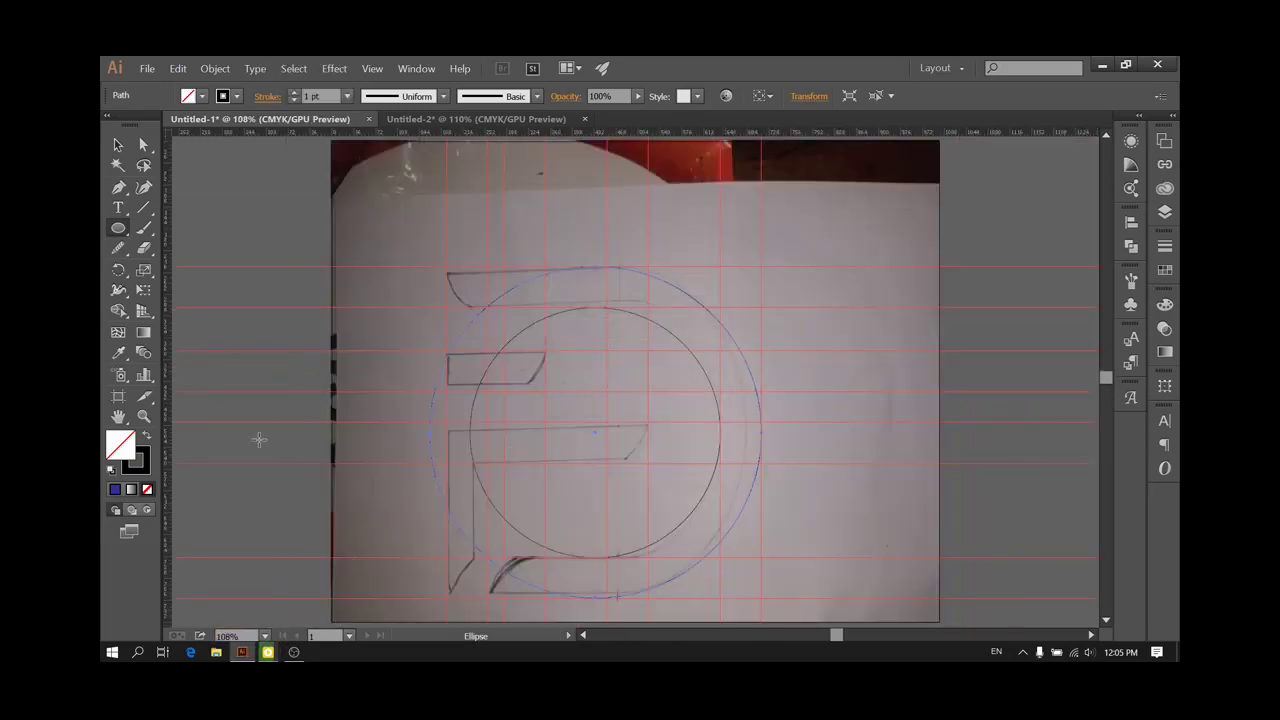
# Draw a rectangle between the guides around the short bar and set its stroke to 3 pt
pyautogui.click(118, 227)
pyautogui.click(178, 228)
pyautogui.moveTo(447, 267); pyautogui.dragTo(607, 307)
pyautogui.moveTo(447, 354); pyautogui.dragTo(545, 391)
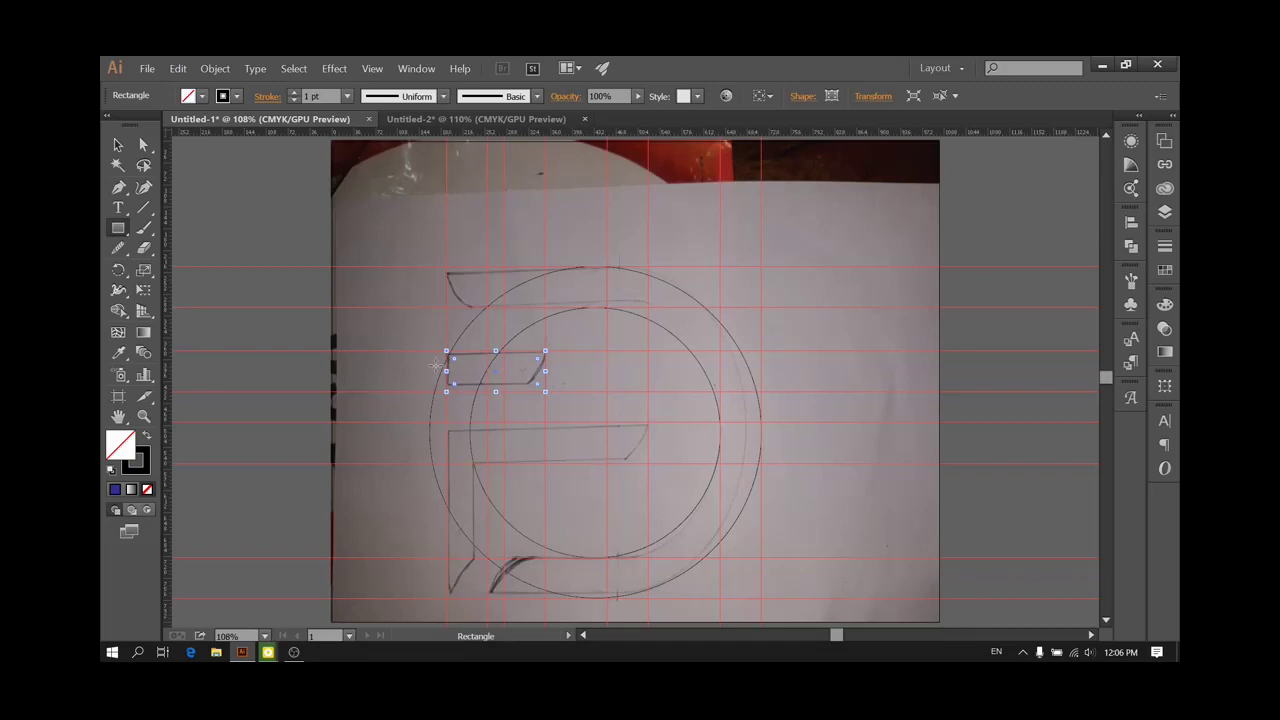
pyautogui.click(294, 91)
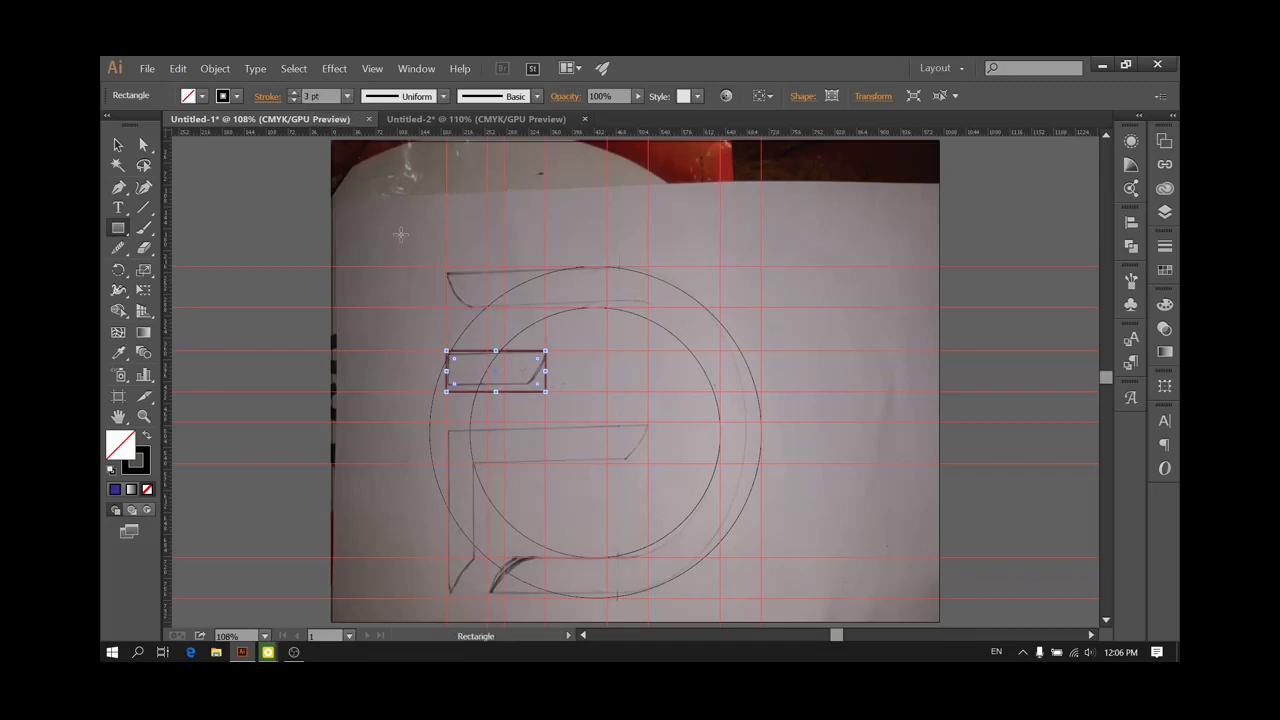
pyautogui.click(449, 276)
pyautogui.click(657, 395)
pyautogui.click(118, 145)
pyautogui.click(459, 284)
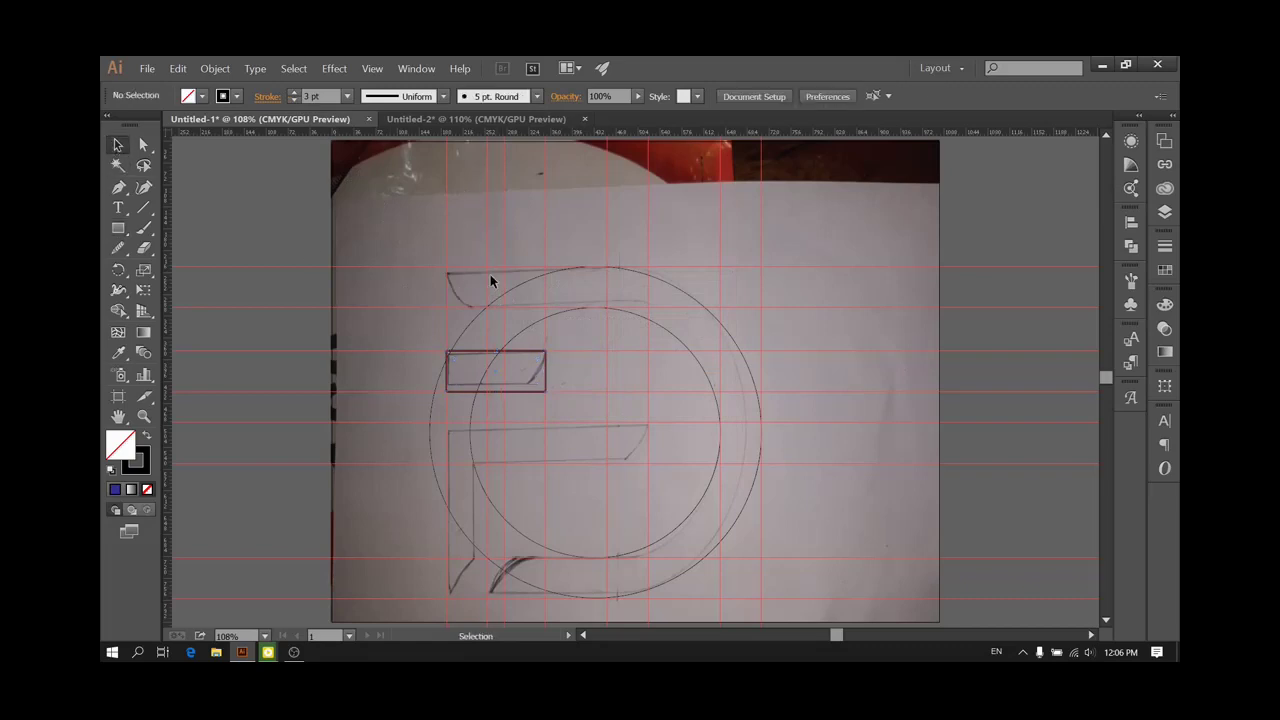
# Draw rectangles between the guides around the upper bar and the long middle arm
pyautogui.click(118, 228)
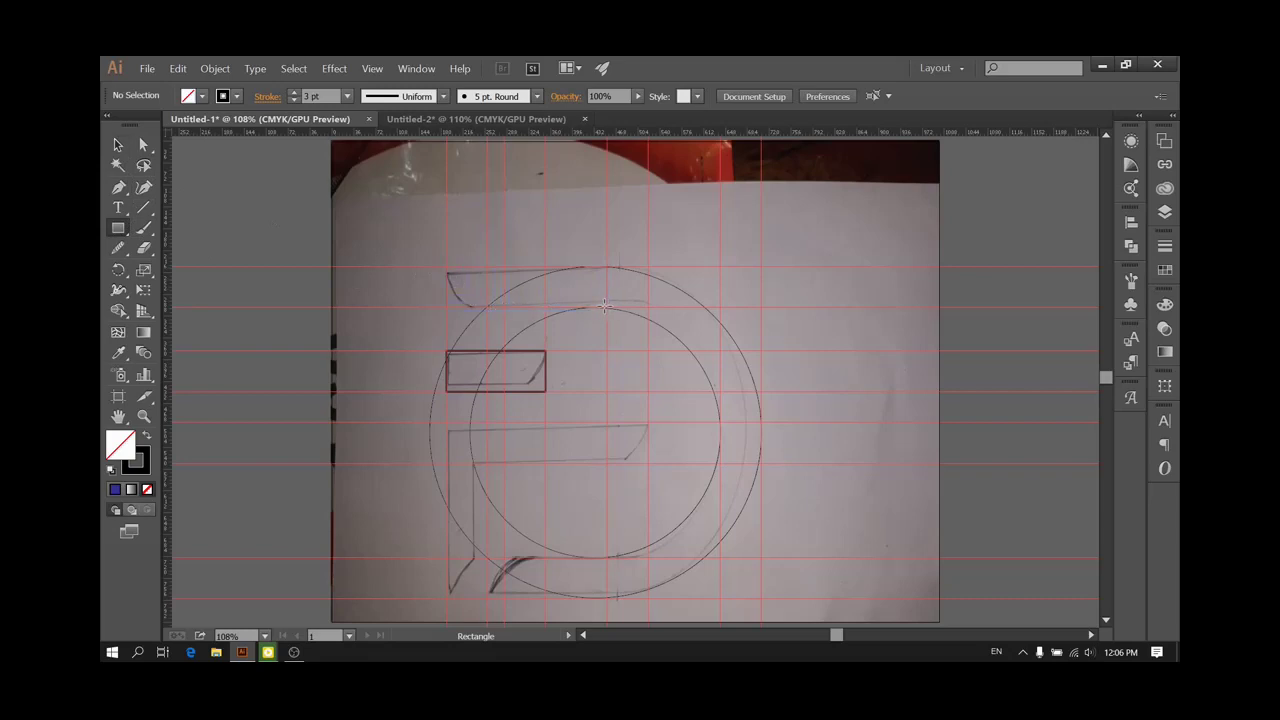
pyautogui.moveTo(446, 268); pyautogui.dragTo(606, 307)
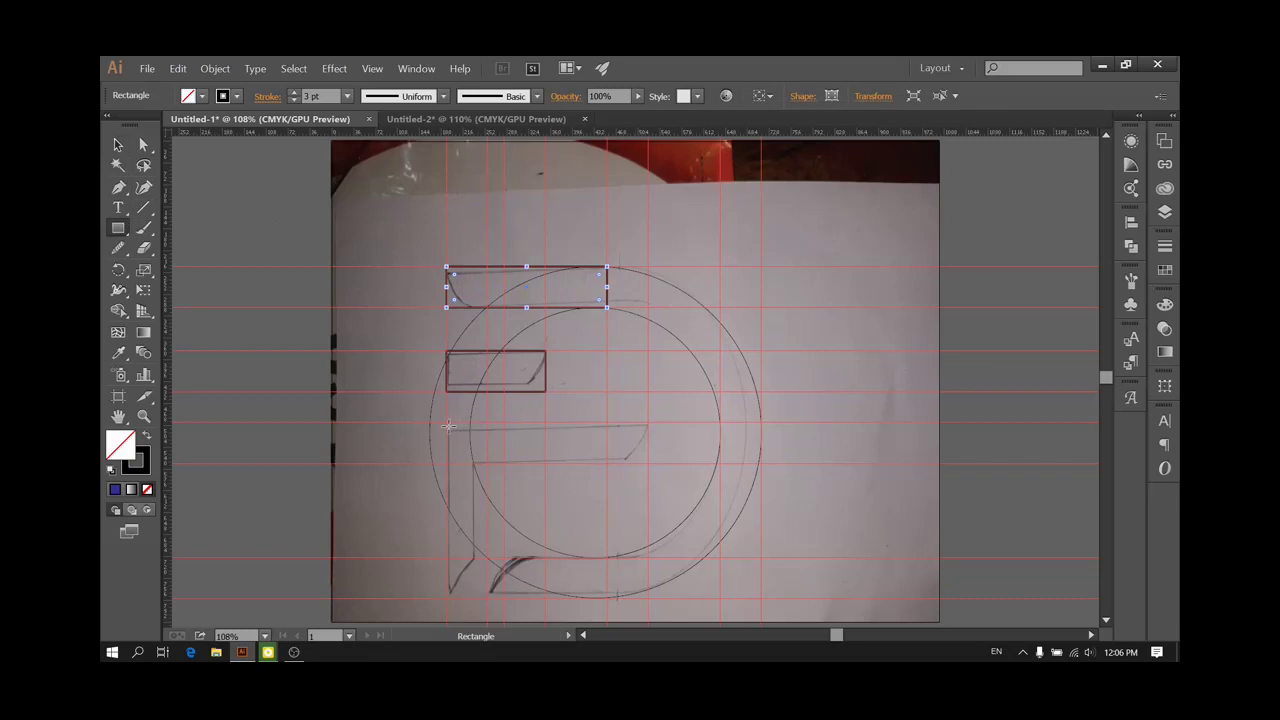
pyautogui.moveTo(447, 424); pyautogui.dragTo(608, 465)
pyautogui.moveTo(648, 463); pyautogui.dragTo(648, 463)
# Draw rectangles between the guides around the lower bar and the vertical stem below the middle arm
pyautogui.scroll(-3, 590, 462)
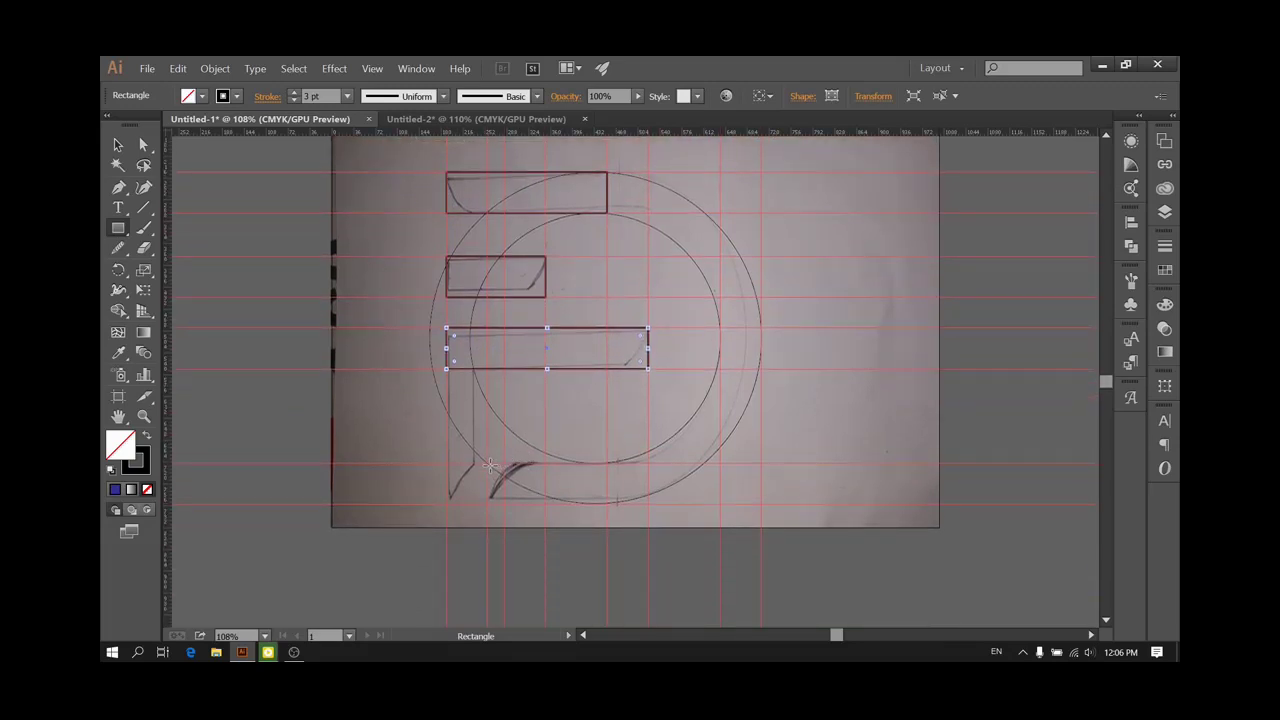
pyautogui.moveTo(505, 463); pyautogui.dragTo(609, 501)
pyautogui.moveTo(607, 503); pyautogui.dragTo(607, 503)
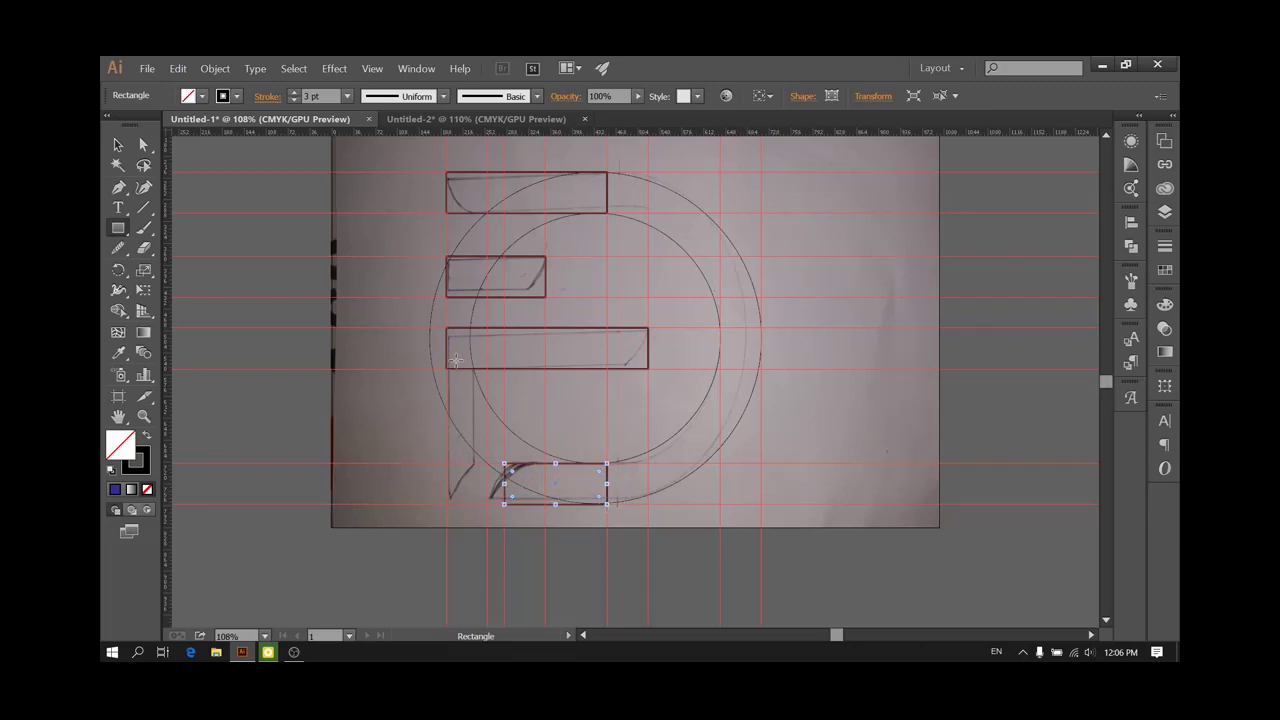
pyautogui.moveTo(446, 328); pyautogui.dragTo(484, 502)
pyautogui.moveTo(486, 505); pyautogui.dragTo(487, 504)
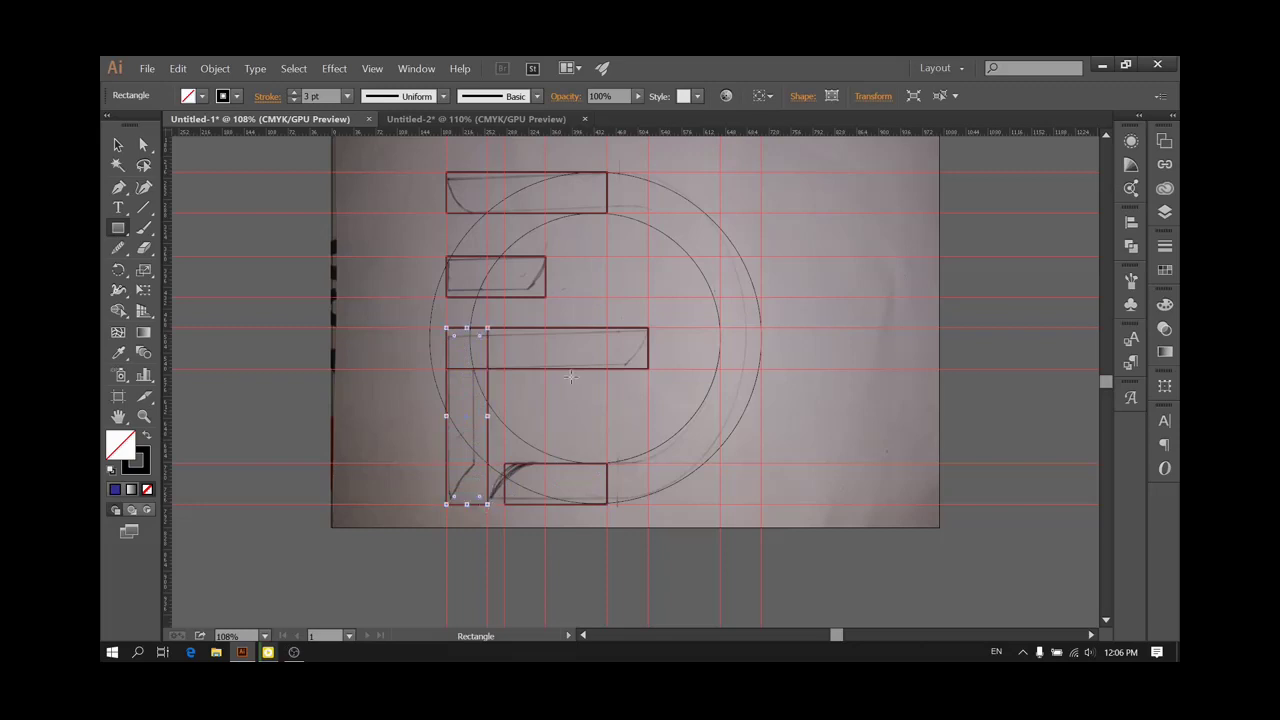
# Select all circles and rectangles and merge the upper bar, the right-hand ring section and the lower bar with Shape Builder
pyautogui.scroll(2, 571, 376)
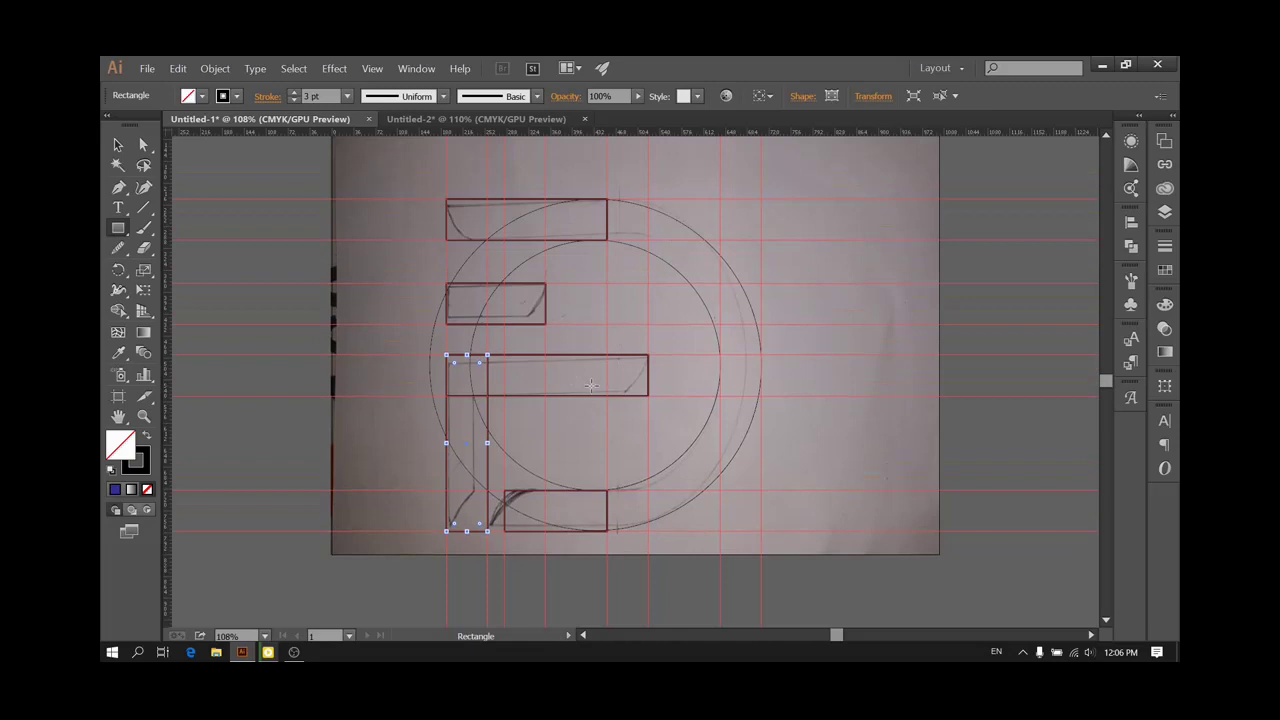
pyautogui.scroll(1, 590, 378)
pyautogui.click(117, 145)
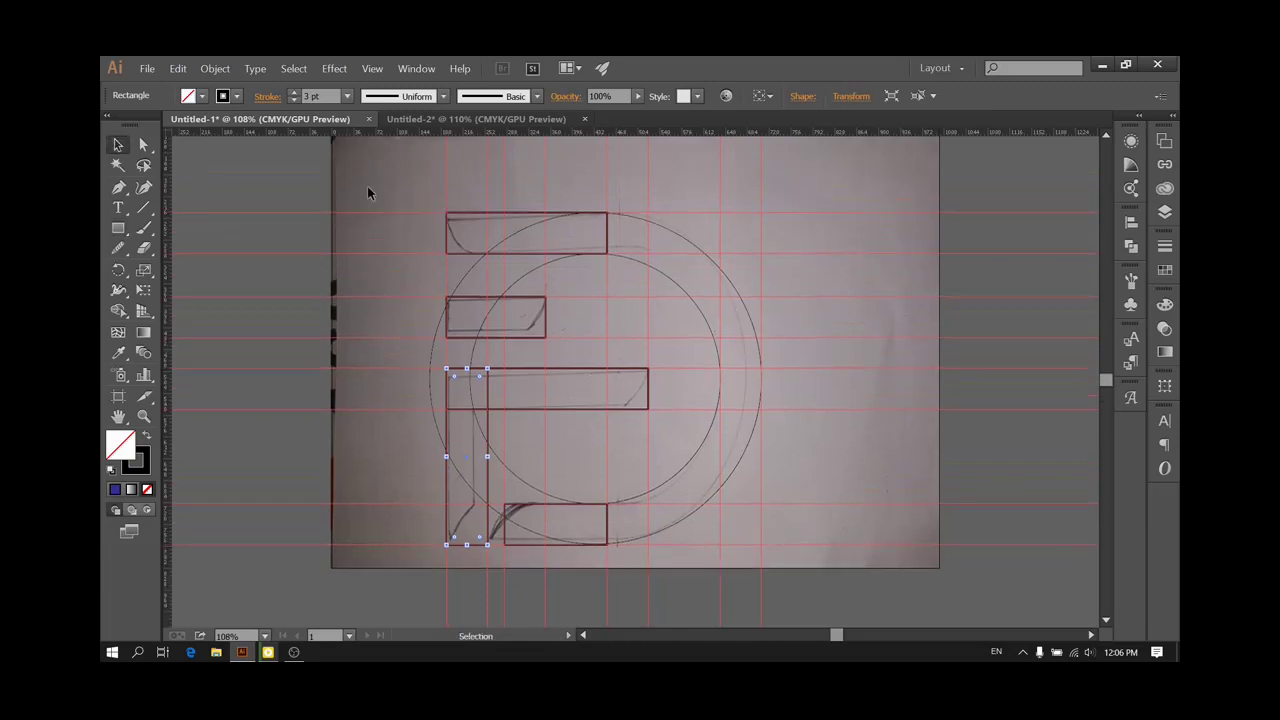
pyautogui.click(748, 440)
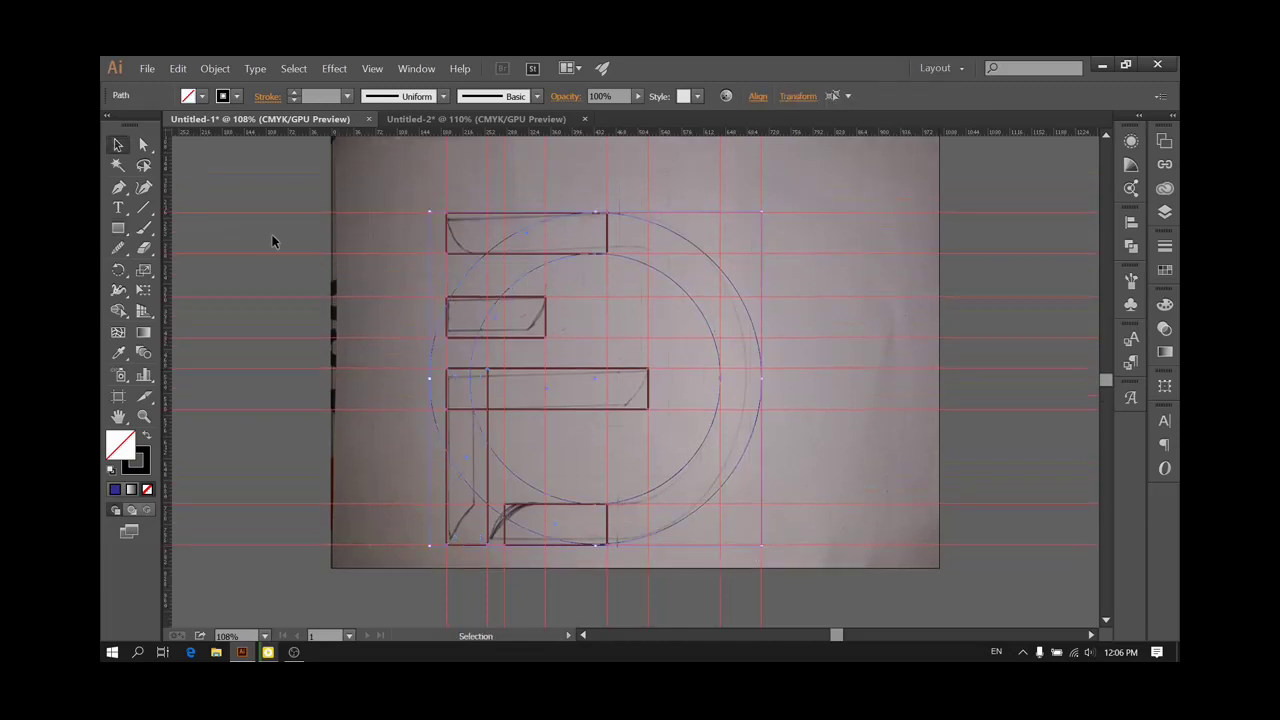
pyautogui.click(118, 310)
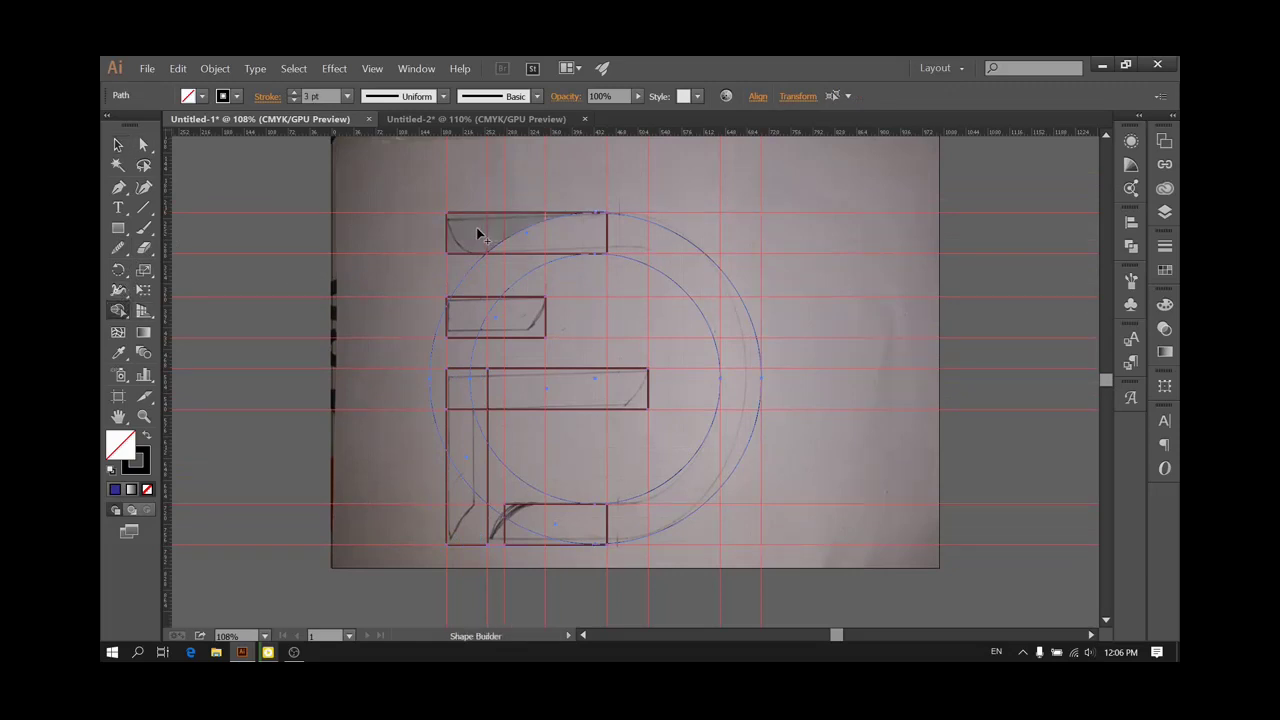
pyautogui.moveTo(478, 233); pyautogui.dragTo(641, 248)
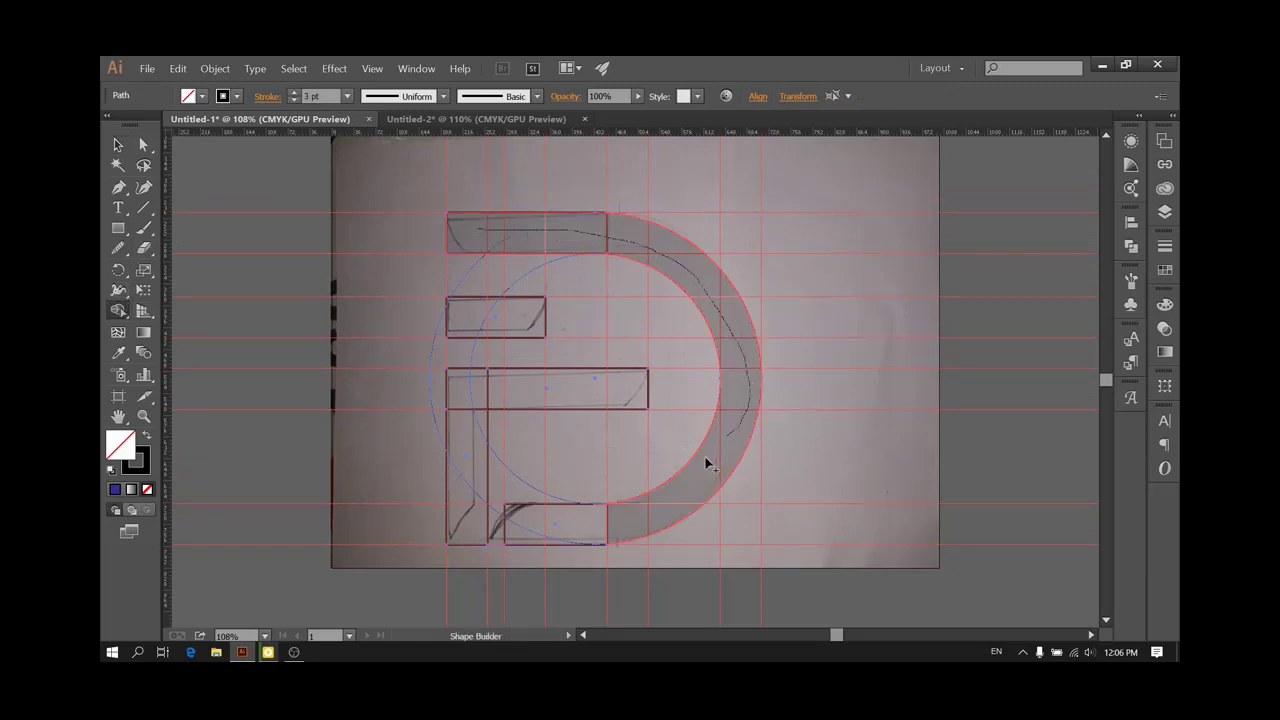
pyautogui.moveTo(634, 512); pyautogui.dragTo(525, 532)
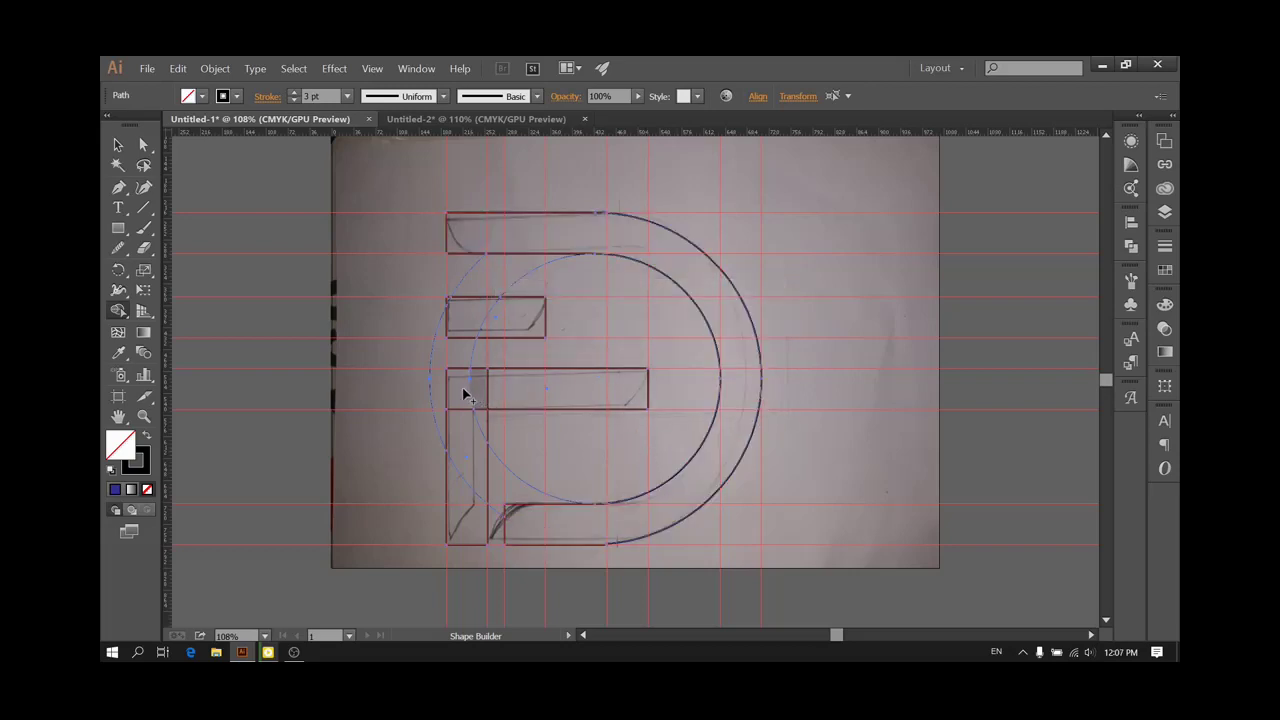
# Merge the long middle arm with the vertical stem, and unite the short bar's pieces into one shape
pyautogui.moveTo(462, 389); pyautogui.dragTo(585, 390)
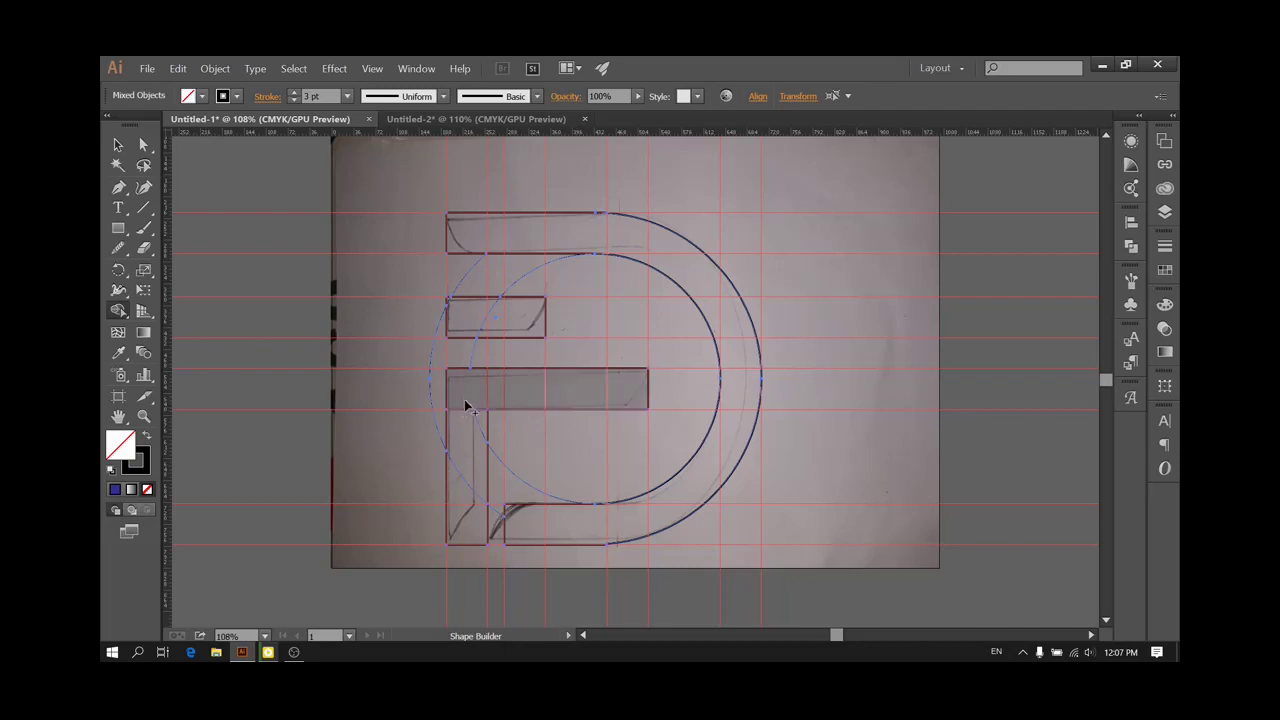
pyautogui.moveTo(464, 399)
pyautogui.mouseDown()
pyautogui.moveTo(468, 460)
pyautogui.moveTo(480, 430)
pyautogui.moveTo(464, 518)
pyautogui.mouseUp()
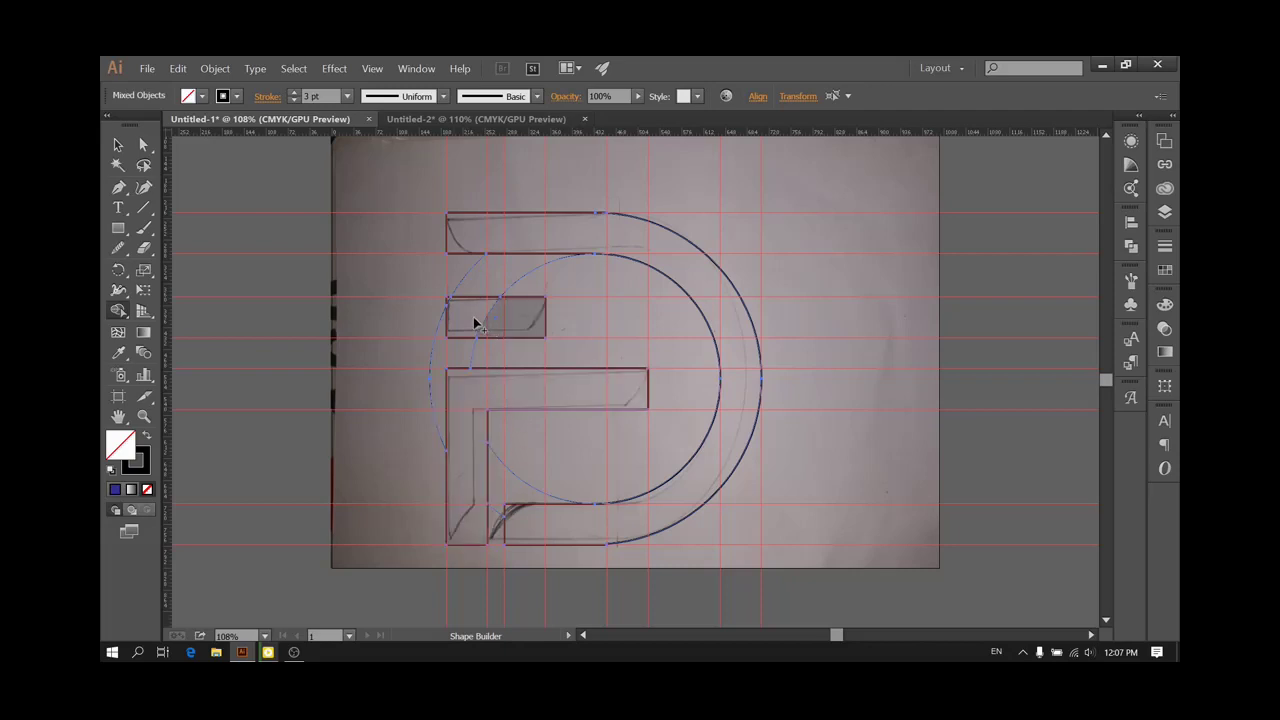
pyautogui.scroll(4, 521, 325)
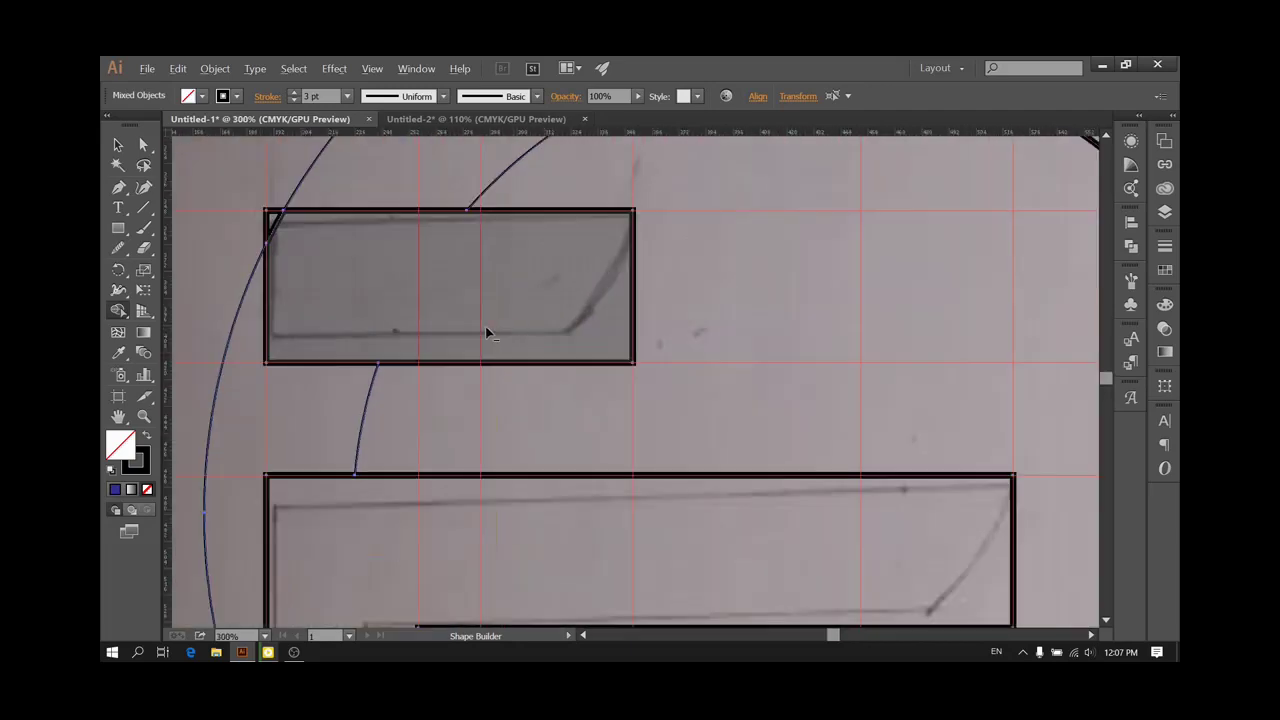
pyautogui.moveTo(275, 226); pyautogui.dragTo(272, 224)
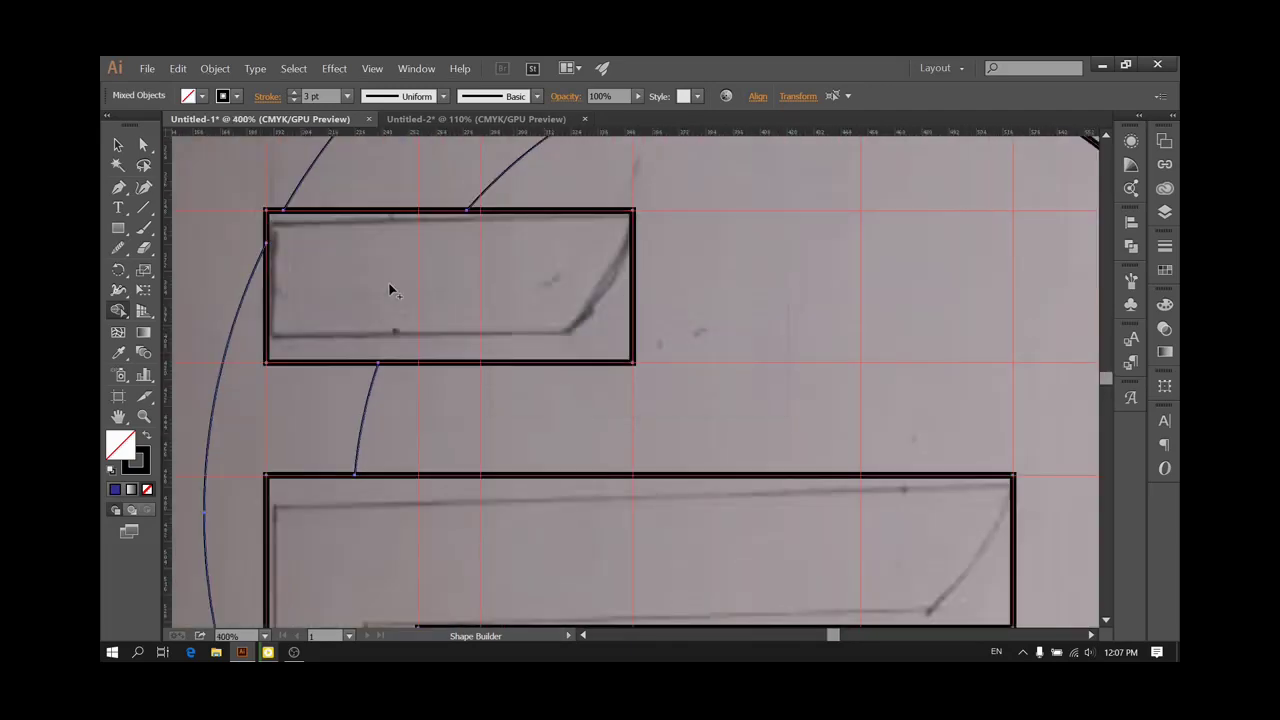
# Delete the leftover circle segments around the short bar and between the vertical stem and the lower bar with Shape Builder
pyautogui.scroll(-2, 446, 315)
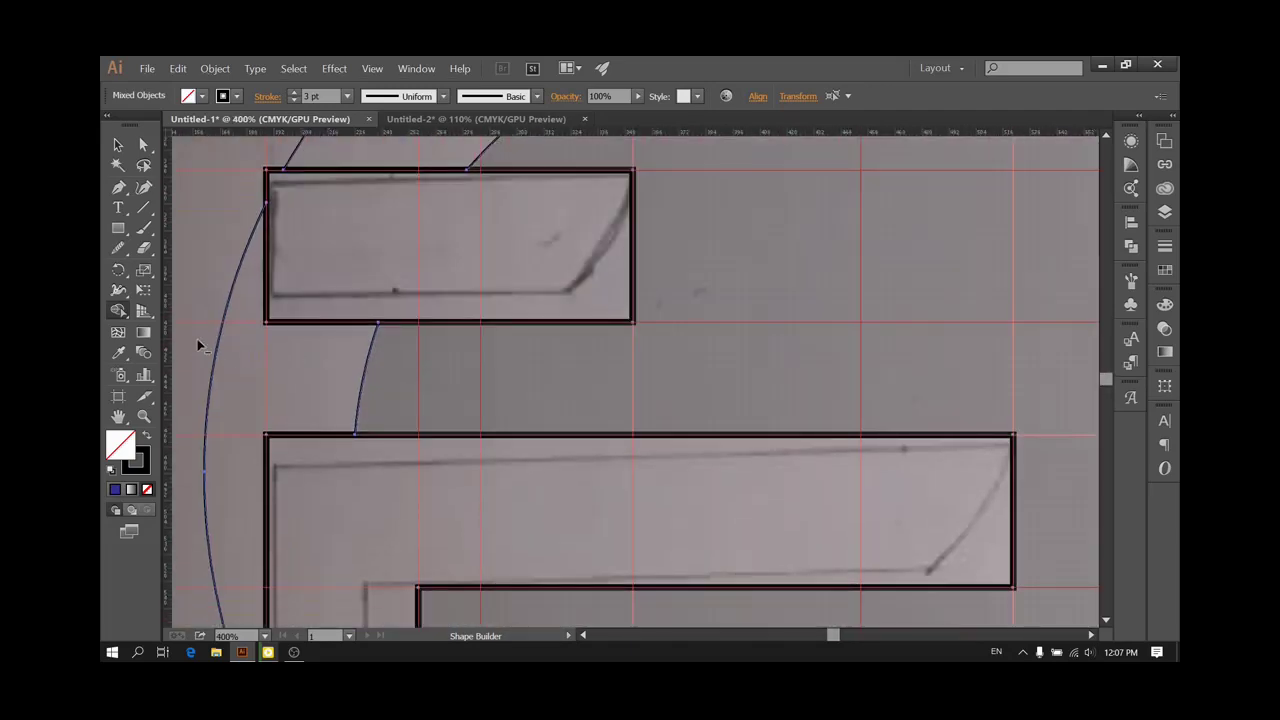
pyautogui.moveTo(196, 344); pyautogui.dragTo(369, 375)
pyautogui.scroll(3, 480, 395)
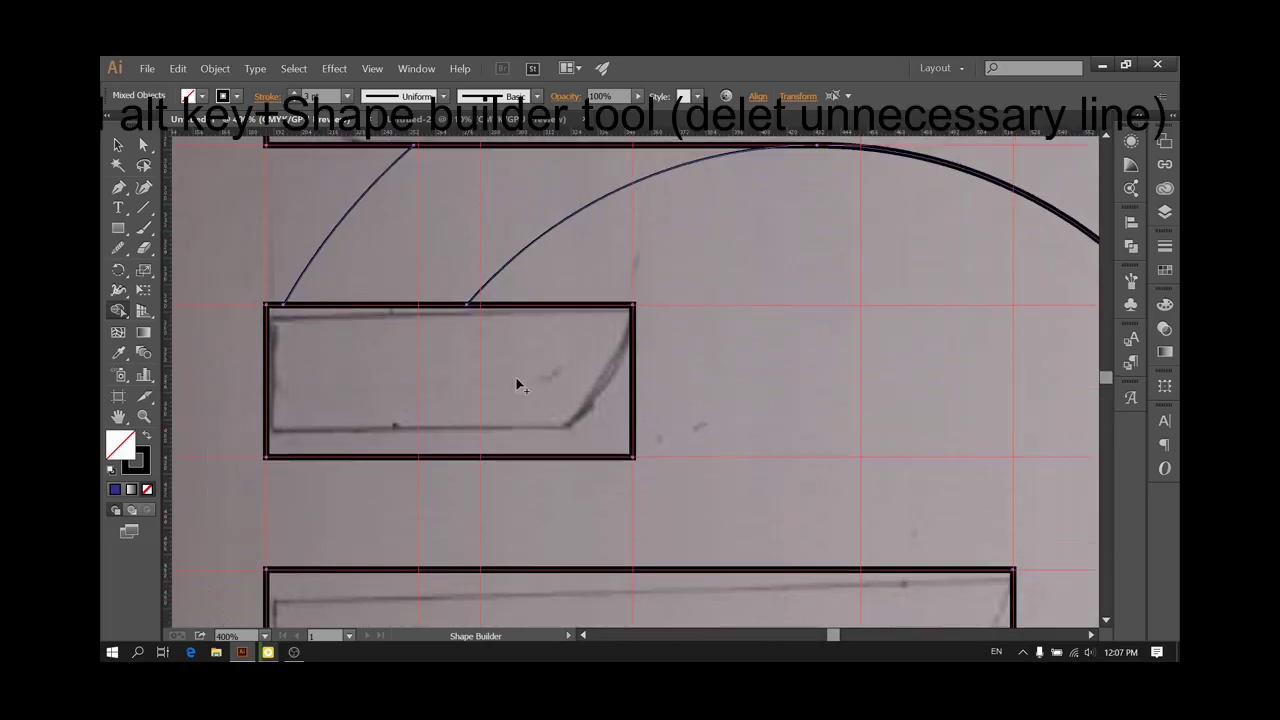
pyautogui.scroll(1, 517, 385)
pyautogui.keyDown('alt'); pyautogui.click(464, 296); pyautogui.keyUp('alt')
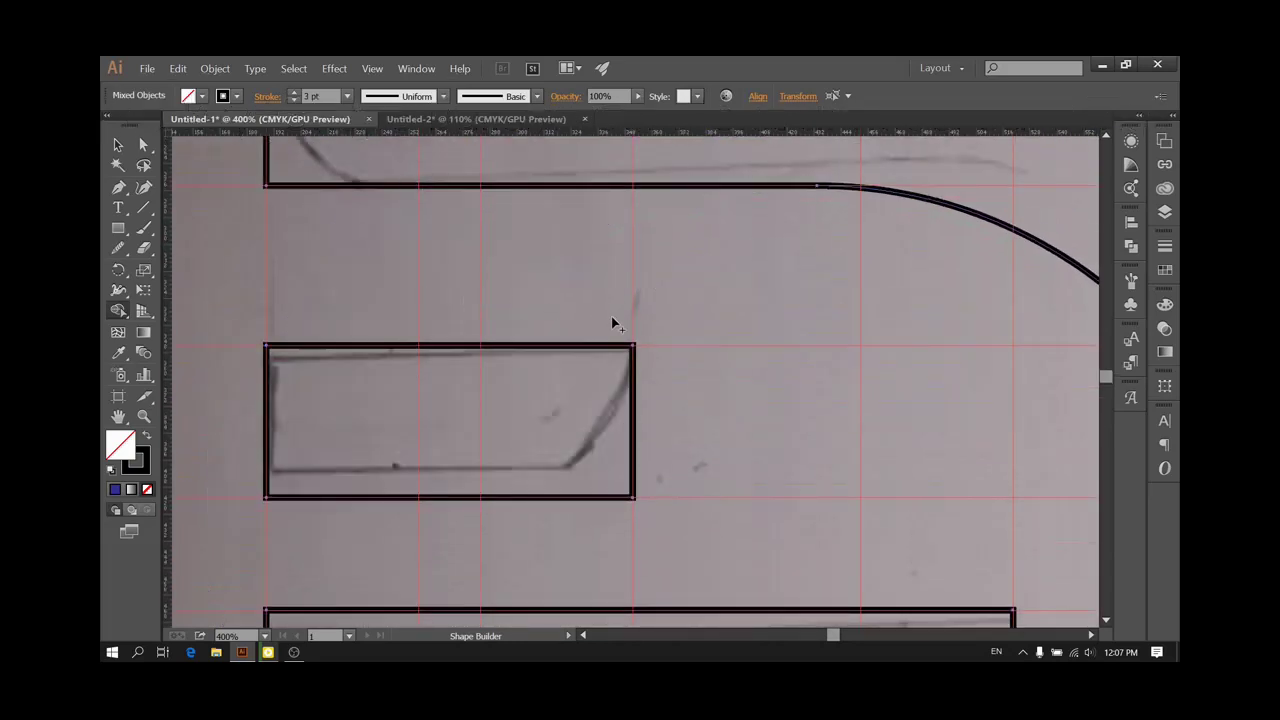
pyautogui.scroll(-3, 611, 316)
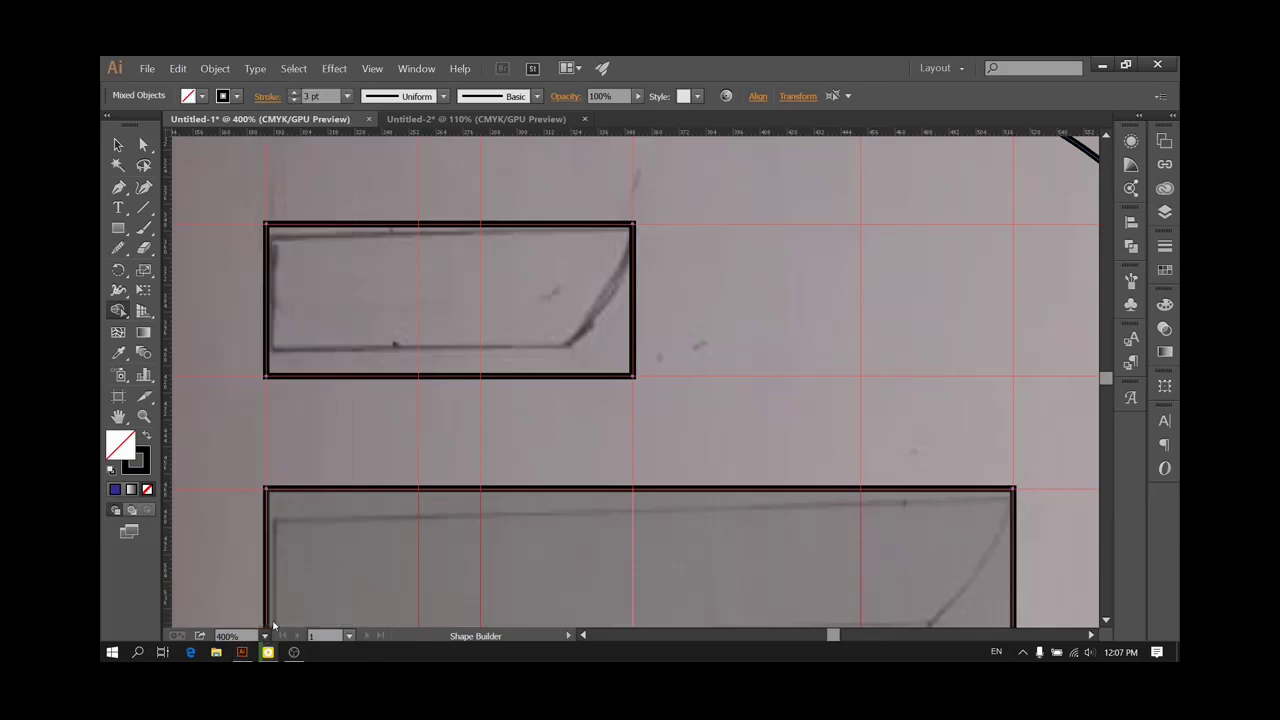
pyautogui.hotkey('ctrl', '0')
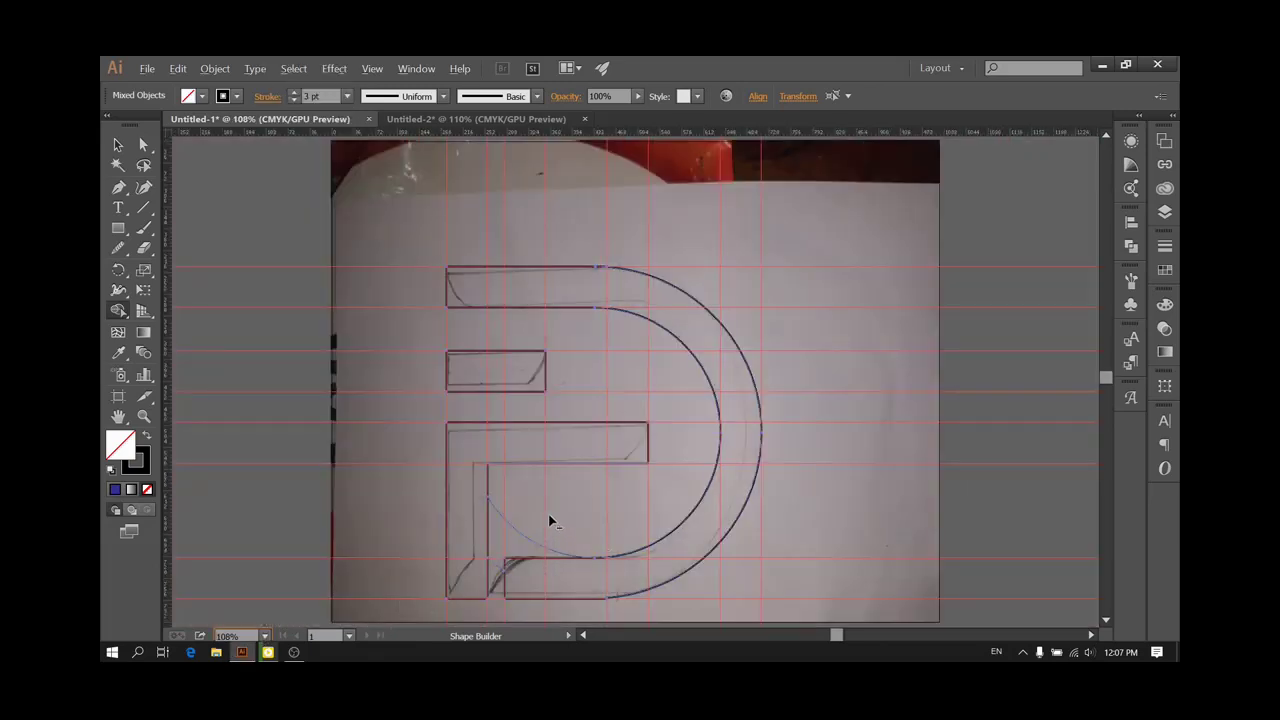
pyautogui.moveTo(549, 516); pyautogui.dragTo(490, 574)
# Draw a circle centred on the upper bar's top edge, touching its left end and its lower edge
pyautogui.click(118, 228)
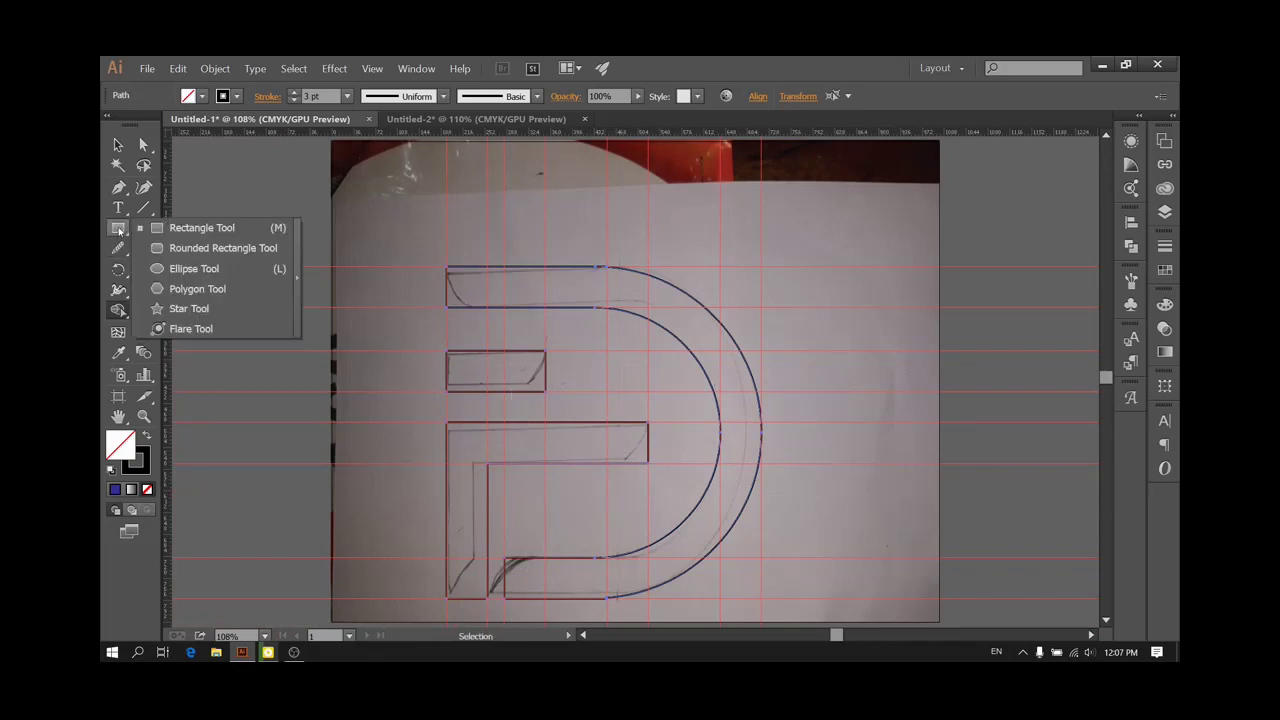
pyautogui.click(190, 268)
pyautogui.scroll(3, 499, 295)
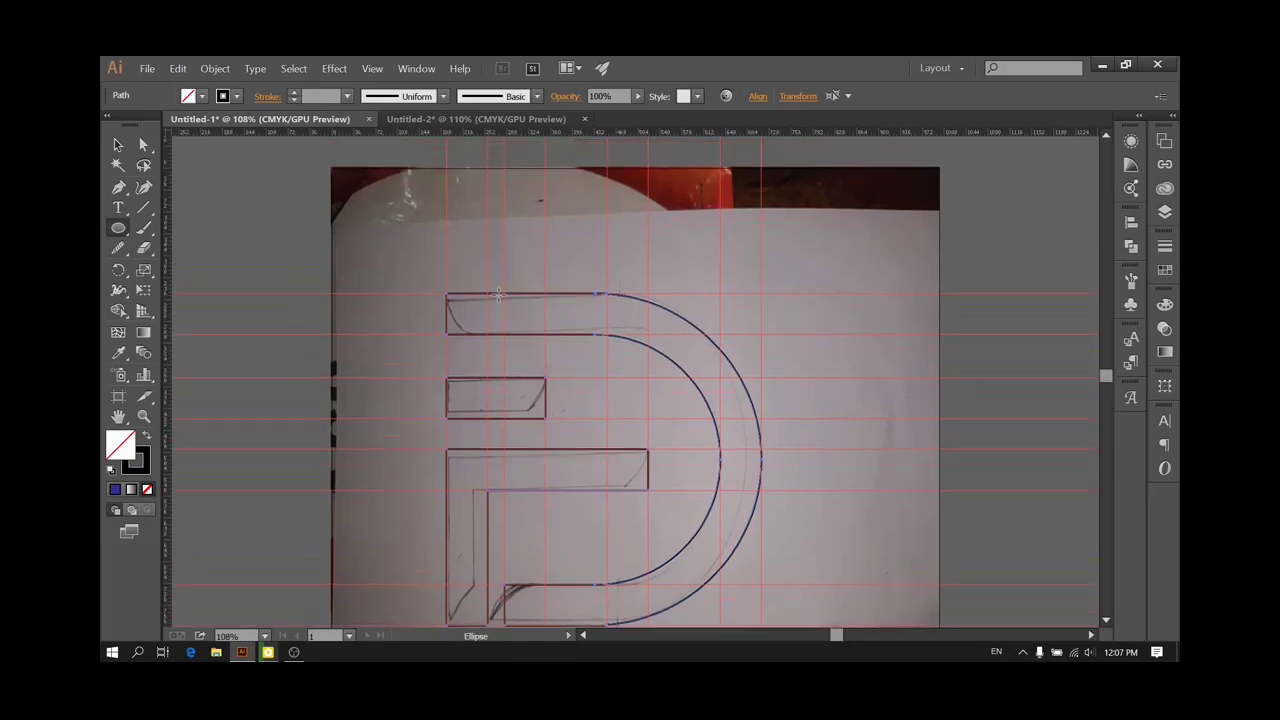
pyautogui.scroll(3, 526, 344)
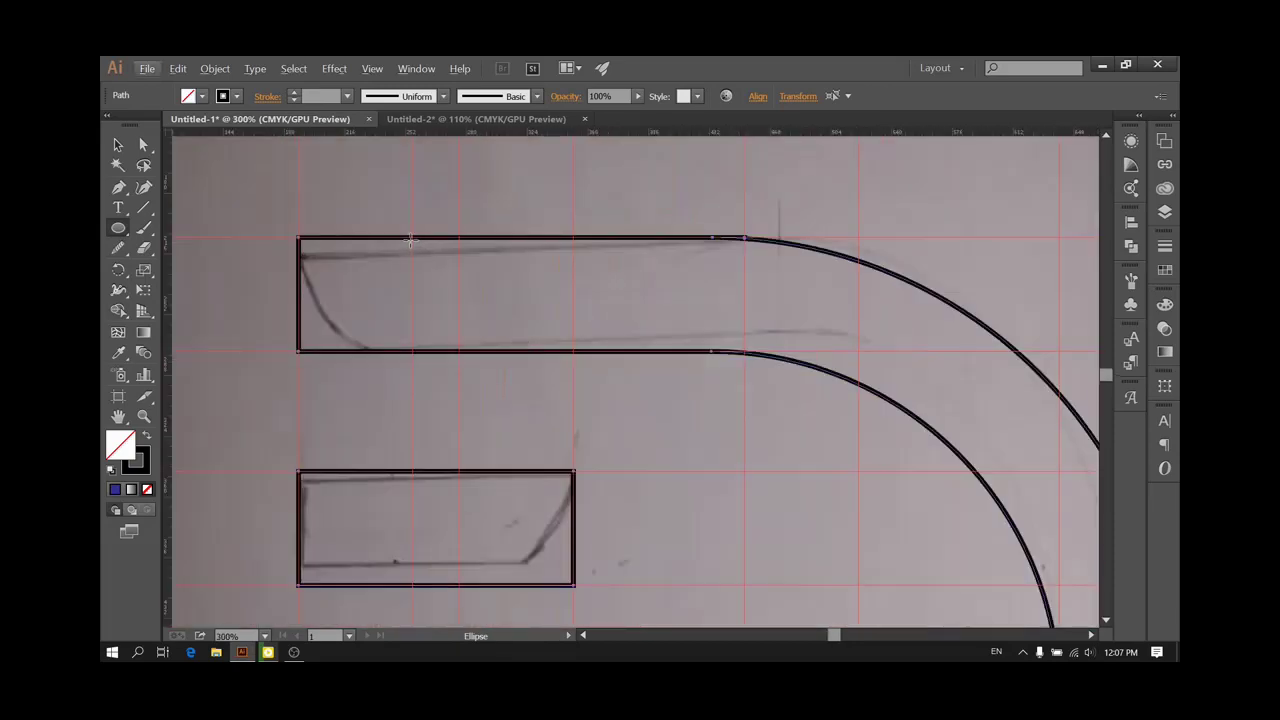
pyautogui.moveTo(410, 241); pyautogui.dragTo(438, 293)
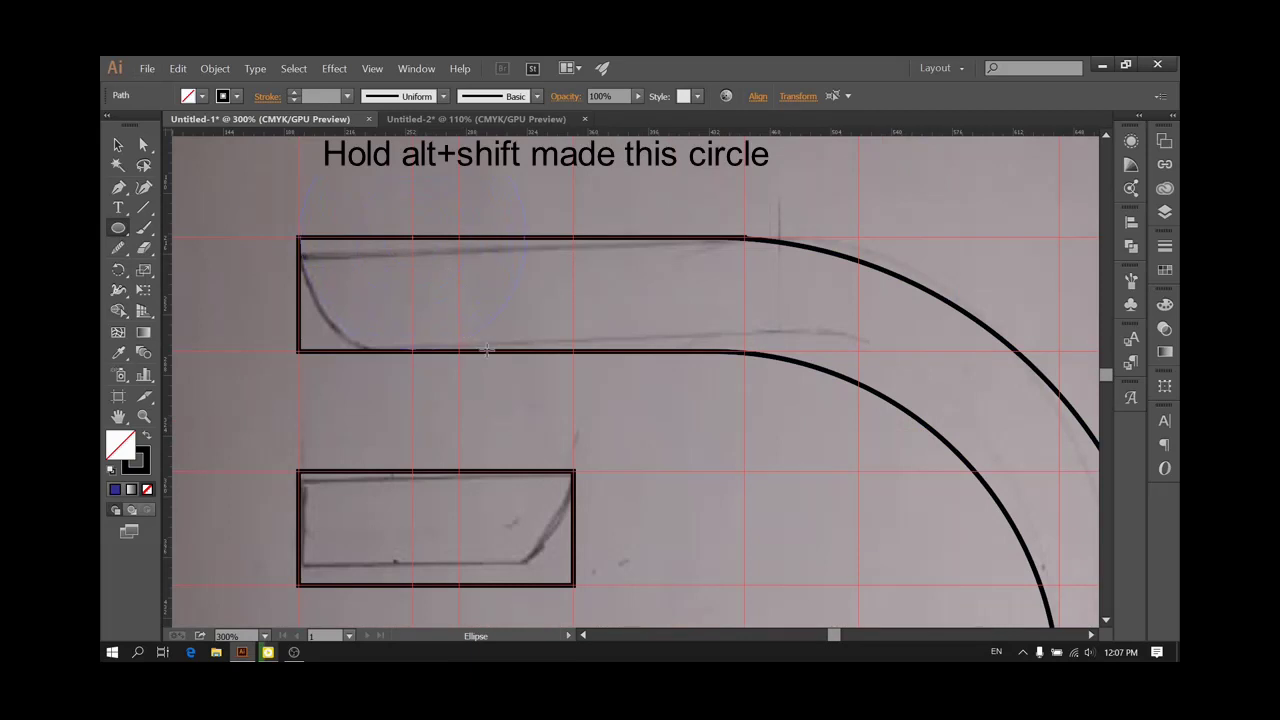
pyautogui.moveTo(488, 349); pyautogui.dragTo(490, 352)
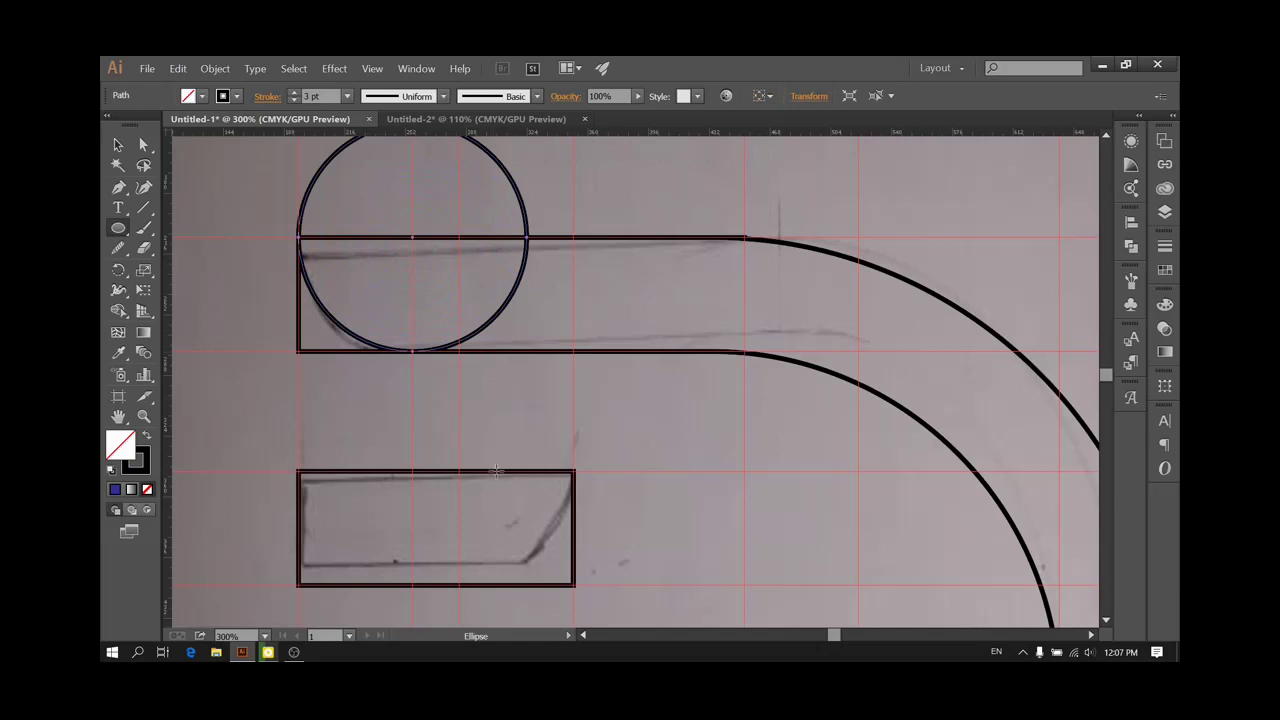
# Draw circles centred on the top edges of the short bar and the long middle arm, touching their right ends and lower edges
pyautogui.moveTo(459, 471); pyautogui.dragTo(472, 483)
pyautogui.moveTo(543, 581); pyautogui.dragTo(537, 582)
pyautogui.scroll(-5, 700, 500)
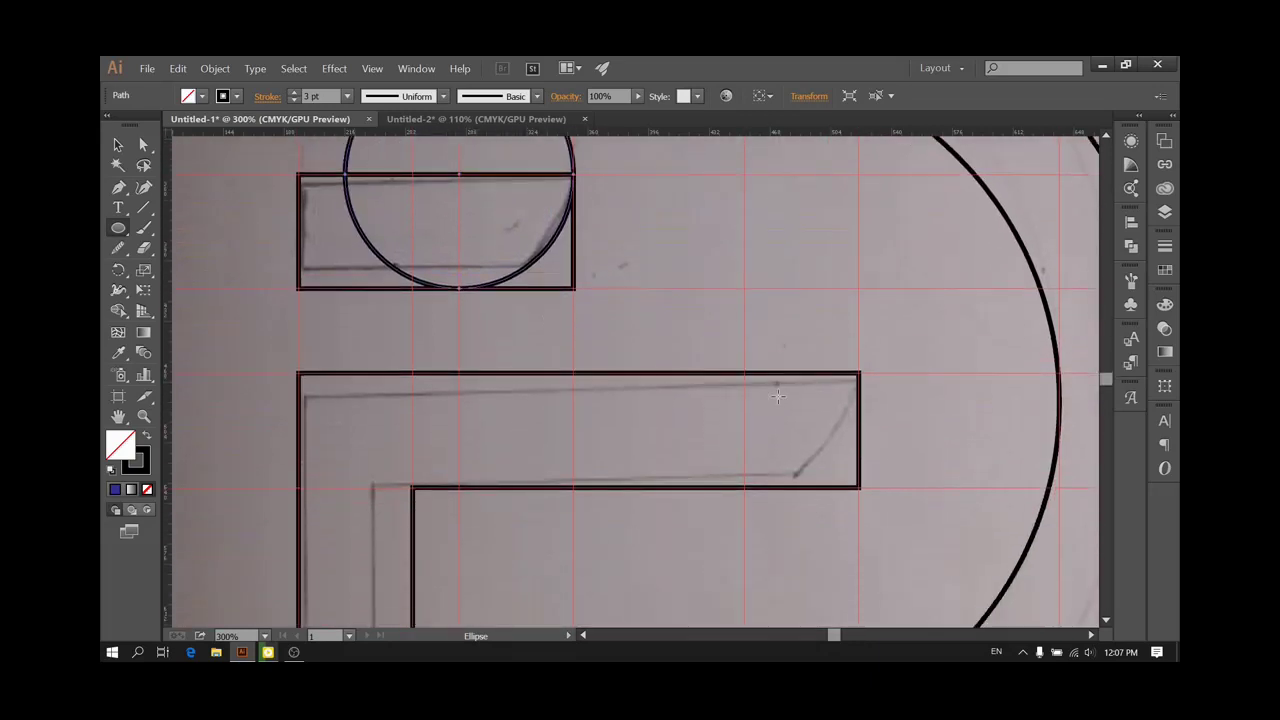
pyautogui.hotkey('ctrl', 'shift', 'a')
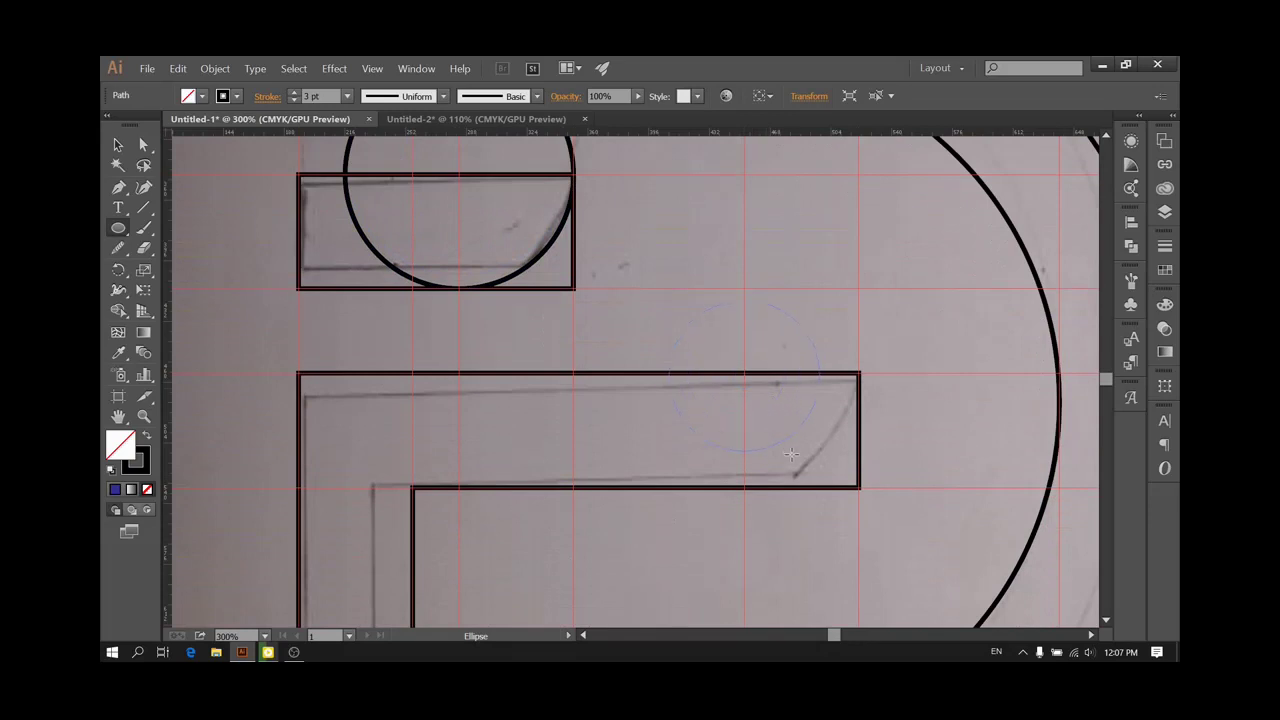
pyautogui.moveTo(809, 481); pyautogui.dragTo(811, 489)
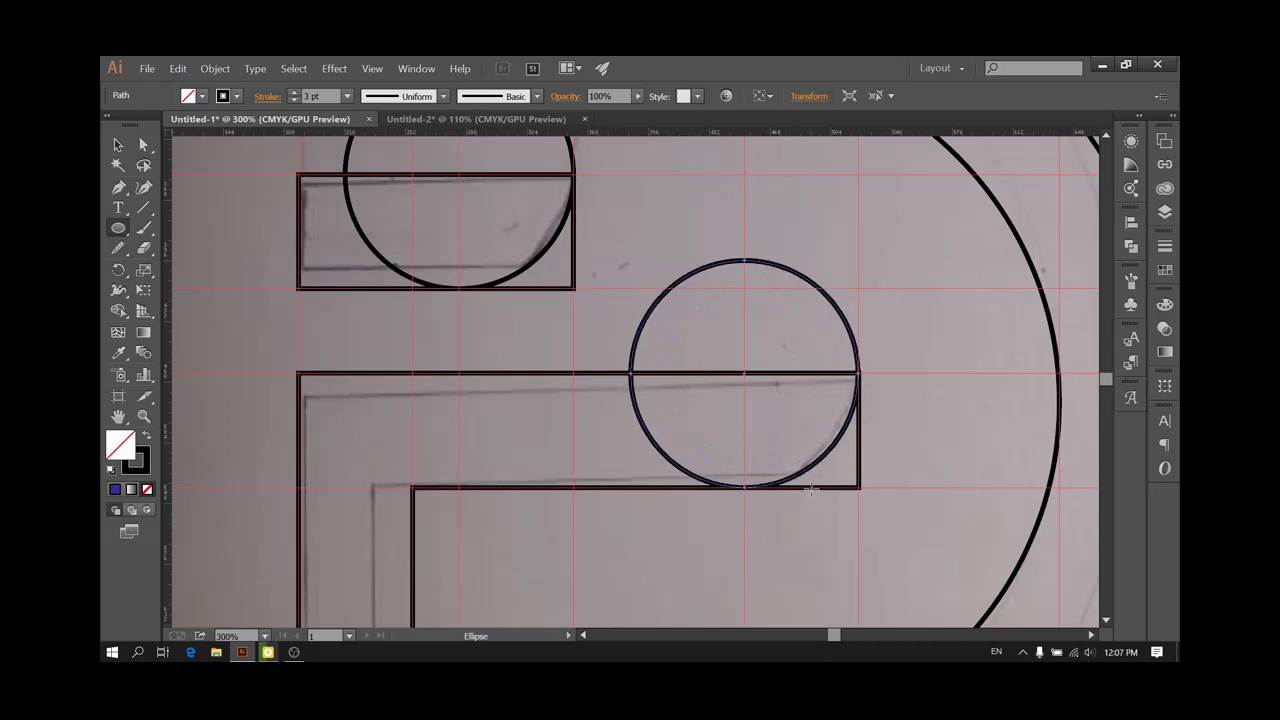
# Draw circles over the foot of the vertical stem and the lower bar's left end, nudging the stem's circle slightly right onto its edge
pyautogui.scroll(-10, 811, 489)
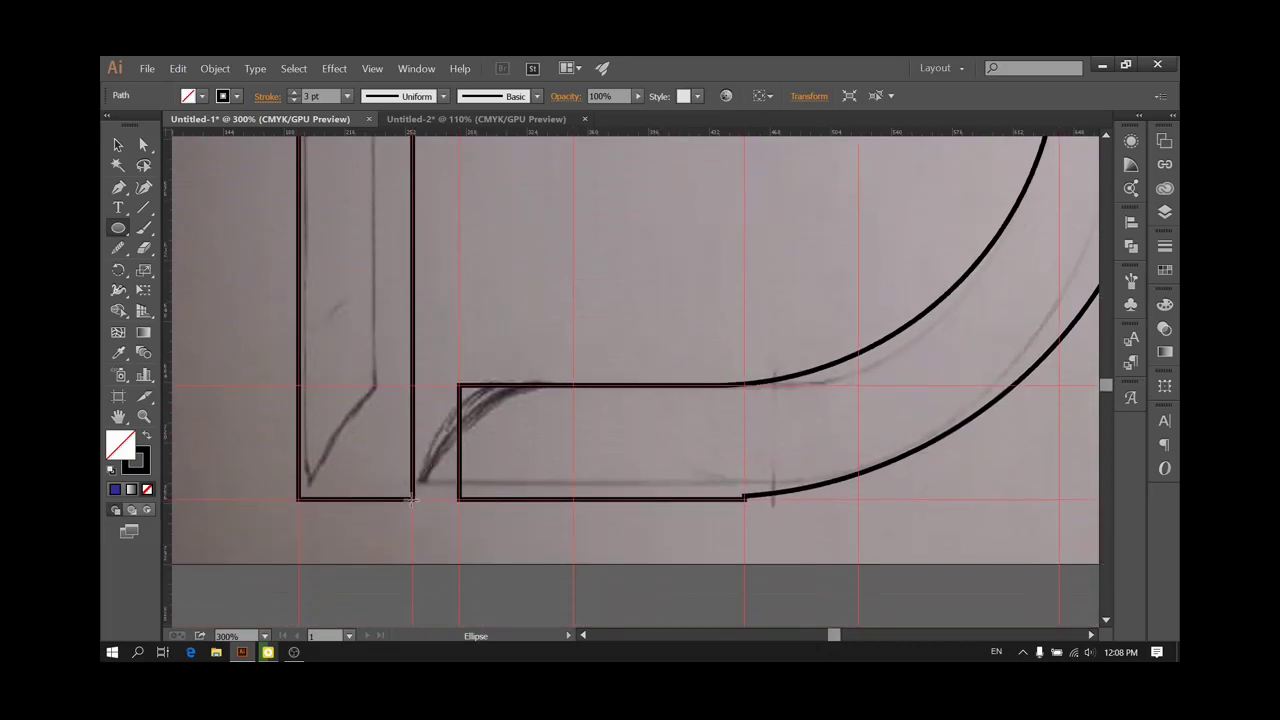
pyautogui.moveTo(411, 499); pyautogui.dragTo(498, 614)
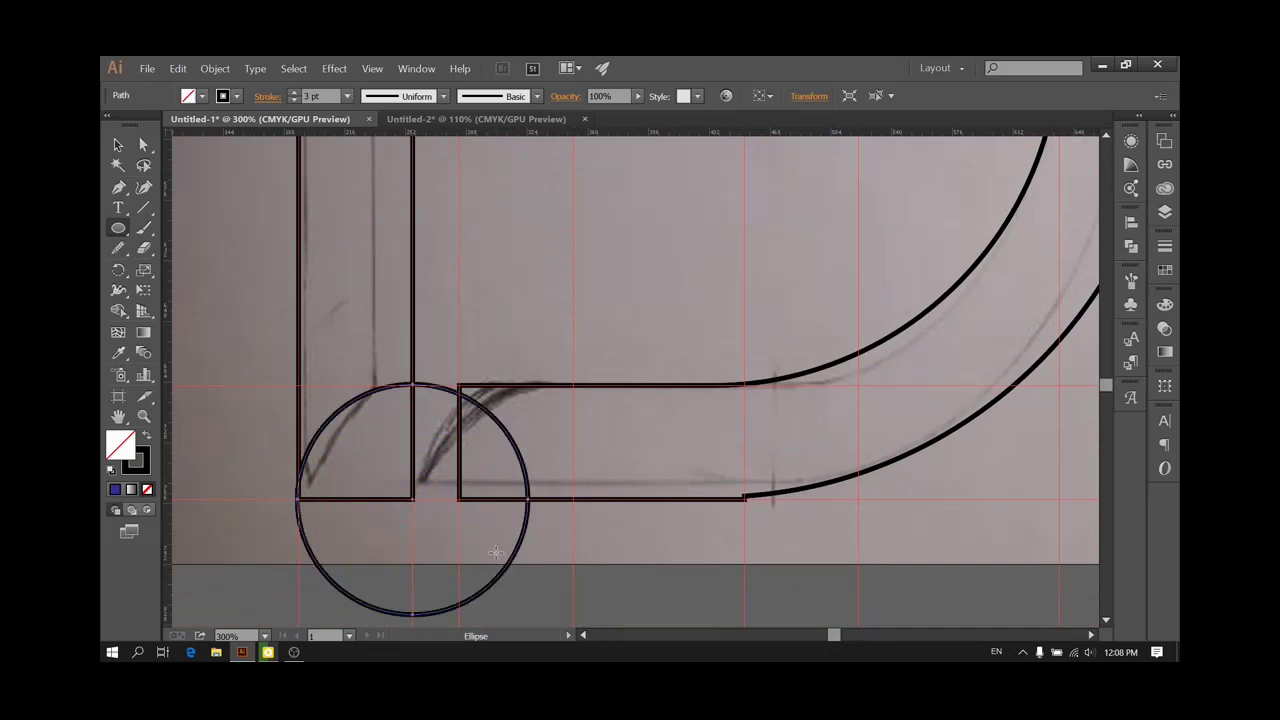
pyautogui.press('Right')
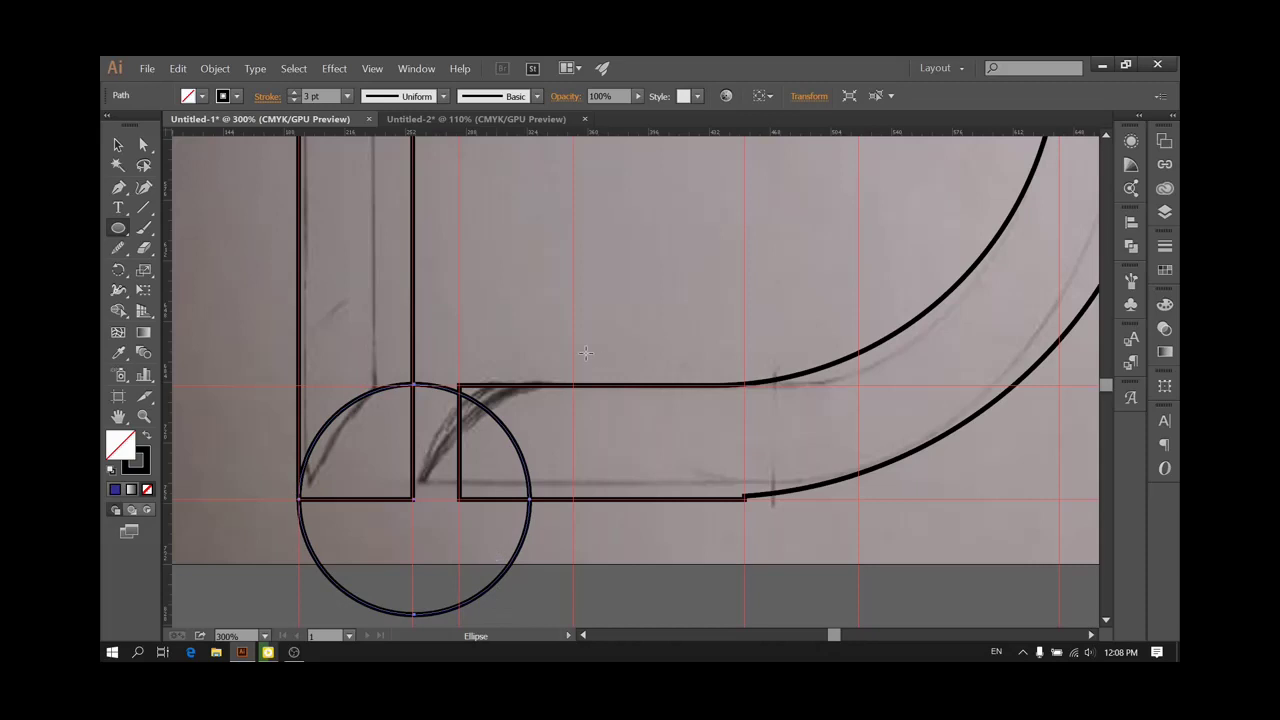
pyautogui.moveTo(574, 498); pyautogui.dragTo(622, 614)
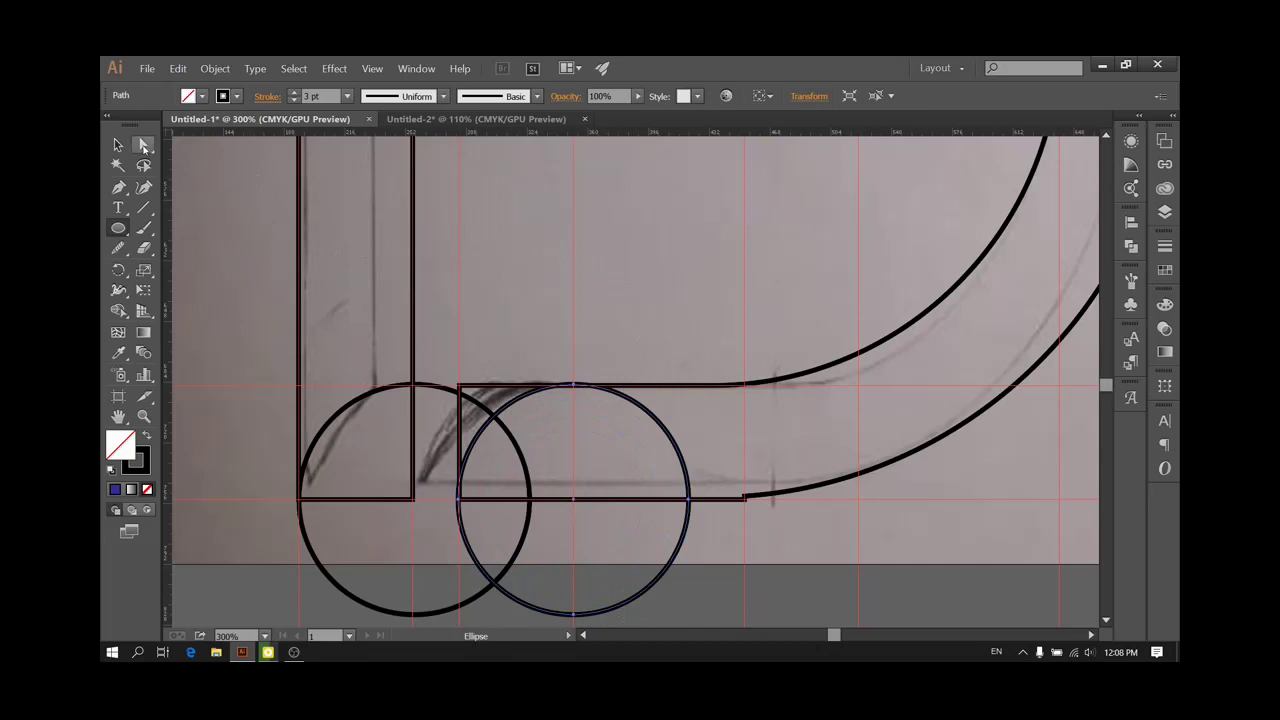
# Select all the logo shapes and circles and set their stroke weight to 2 pt
pyautogui.click(119, 145)
pyautogui.click(265, 636)
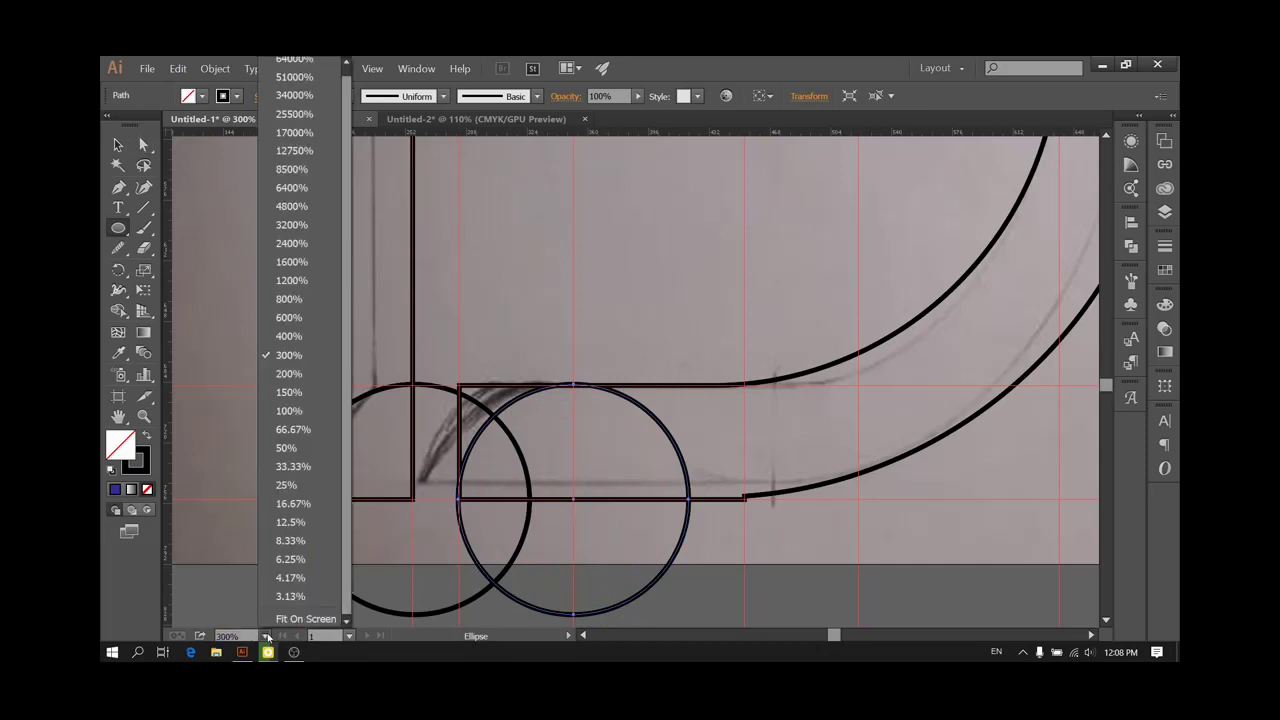
pyautogui.click(298, 614)
pyautogui.moveTo(395, 227); pyautogui.dragTo(504, 318)
pyautogui.hotkey('ctrl', 'z')
pyautogui.click(118, 145)
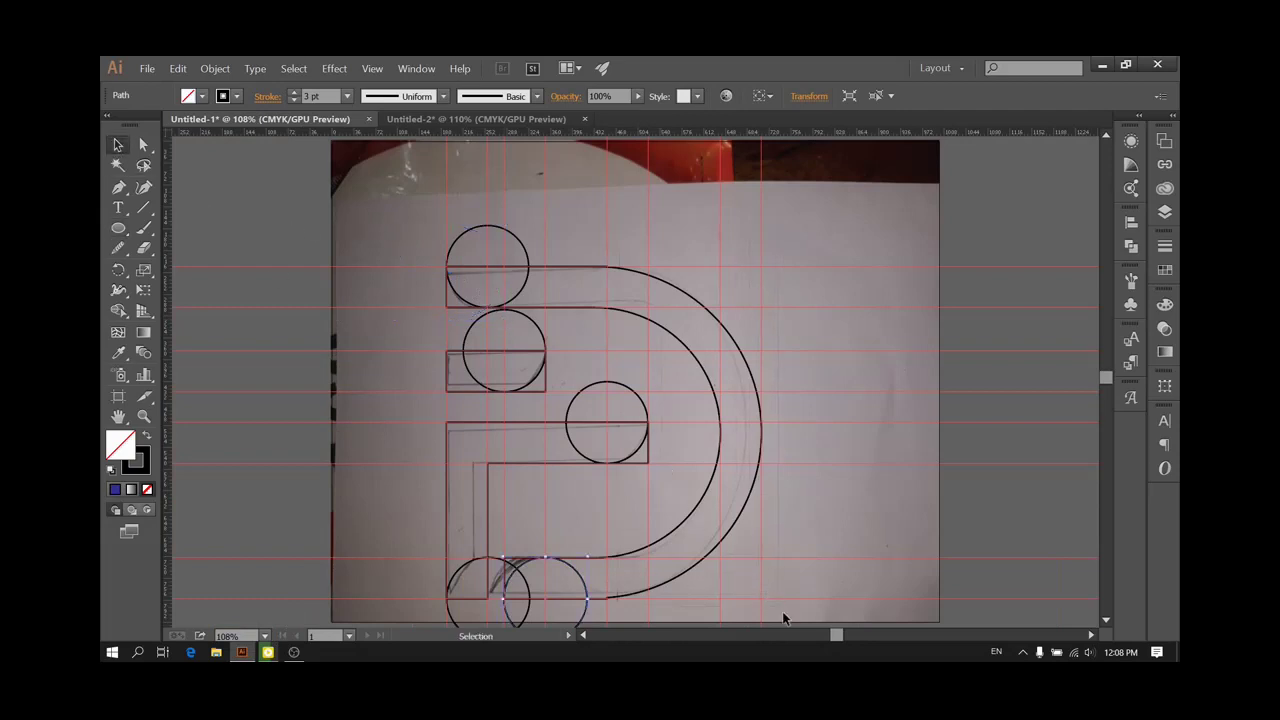
pyautogui.hotkey('ctrl', 'a')
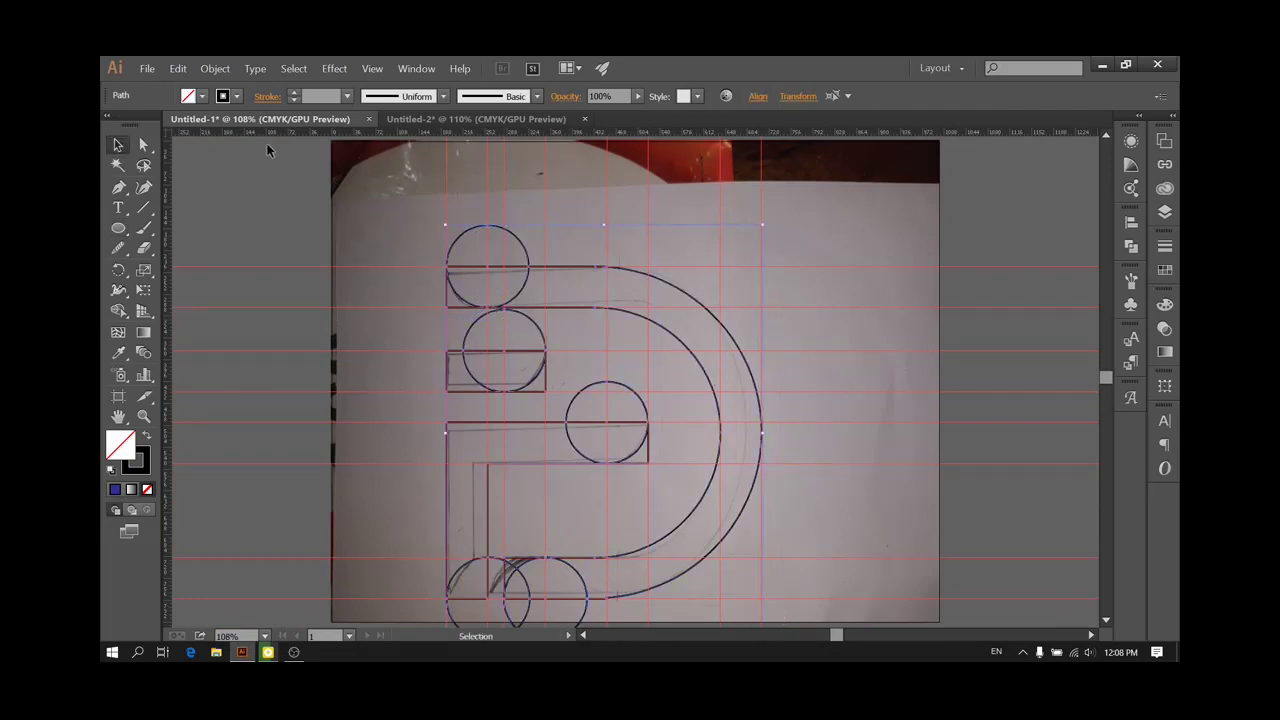
pyautogui.click(347, 96)
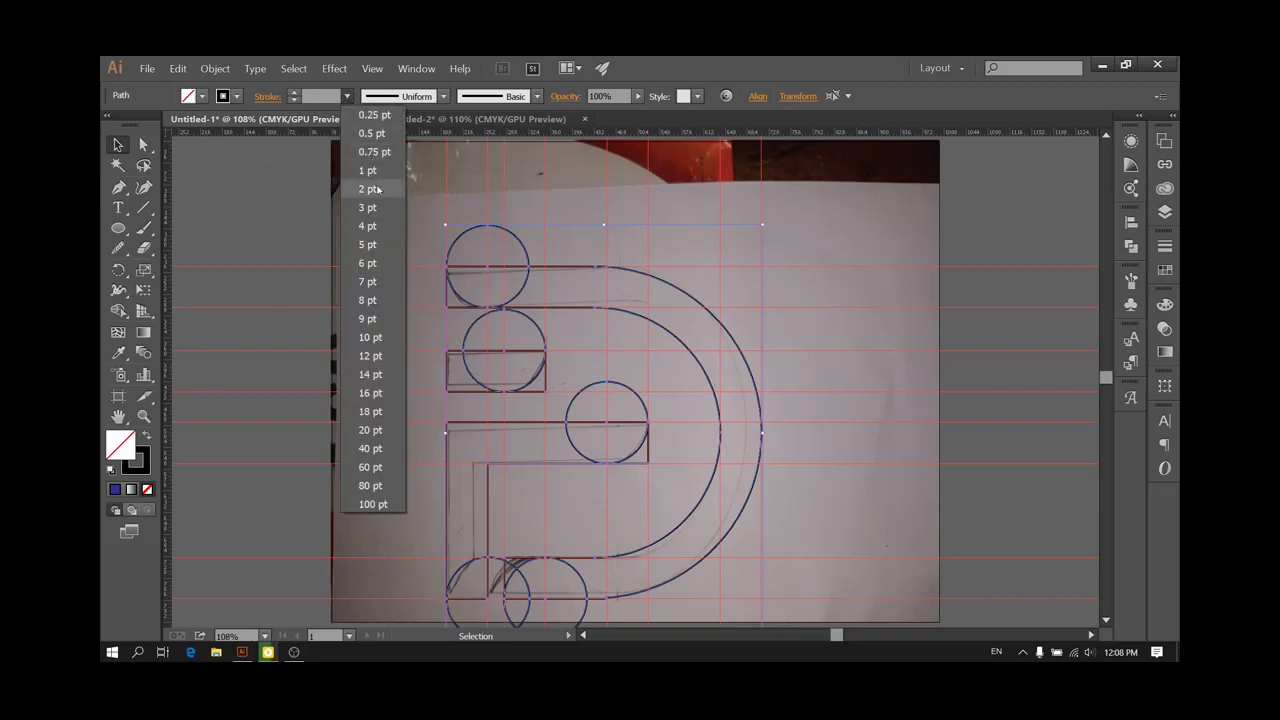
pyautogui.click(376, 189)
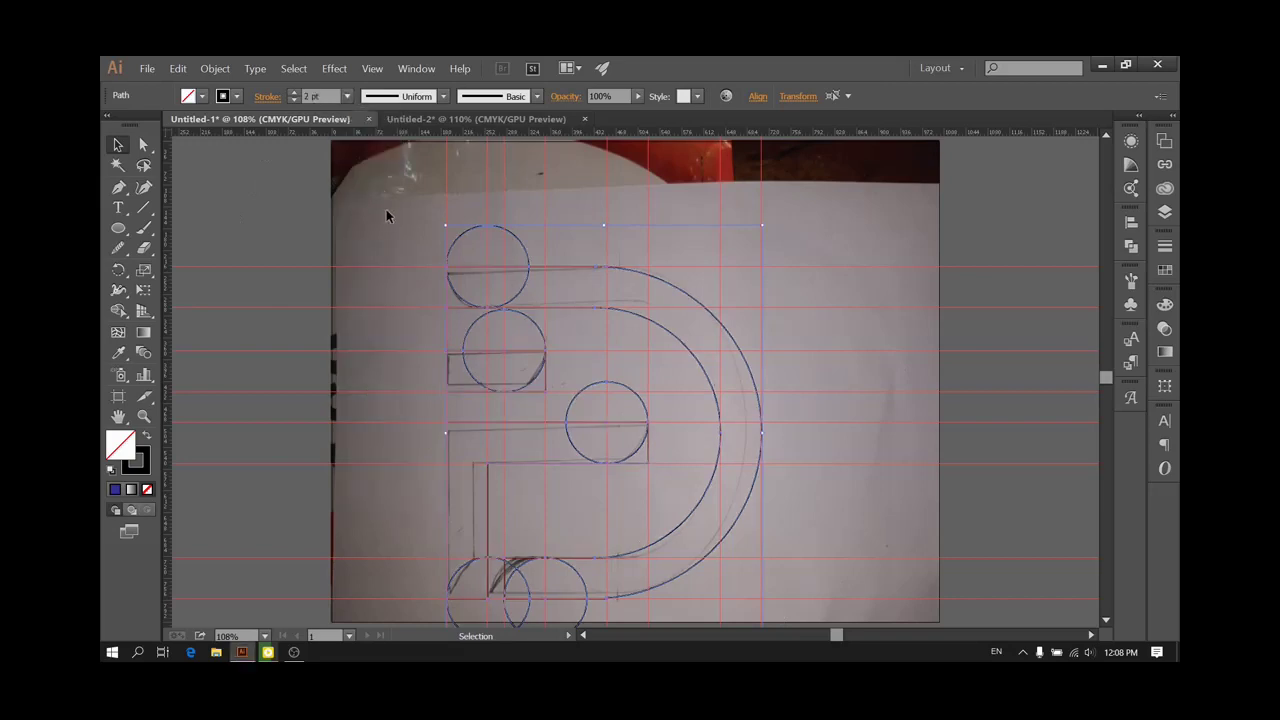
# Round the upper bar's left end with Shape Builder, merging its inner pieces, and remove the circle halves above the upper and short bars
pyautogui.scroll(2, 438, 265)
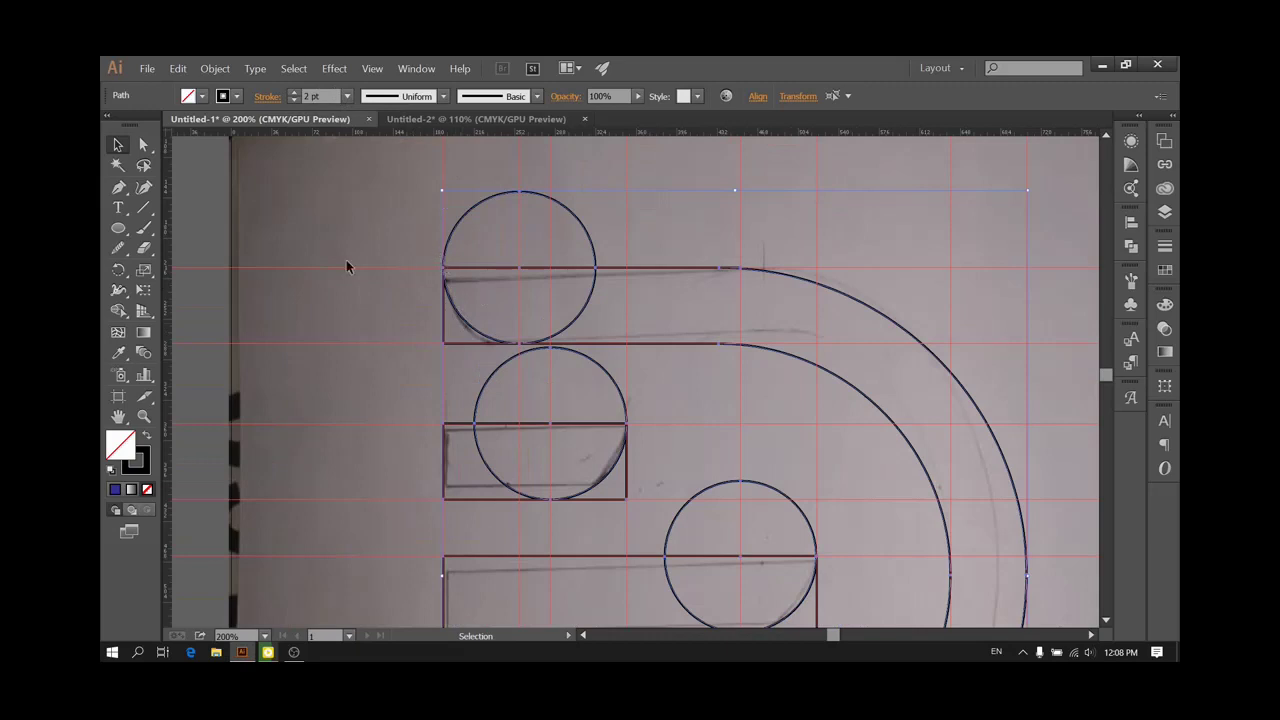
pyautogui.press('r')
pyautogui.click(119, 313)
pyautogui.keyDown('alt'); pyautogui.click(446, 333); pyautogui.keyUp('alt')
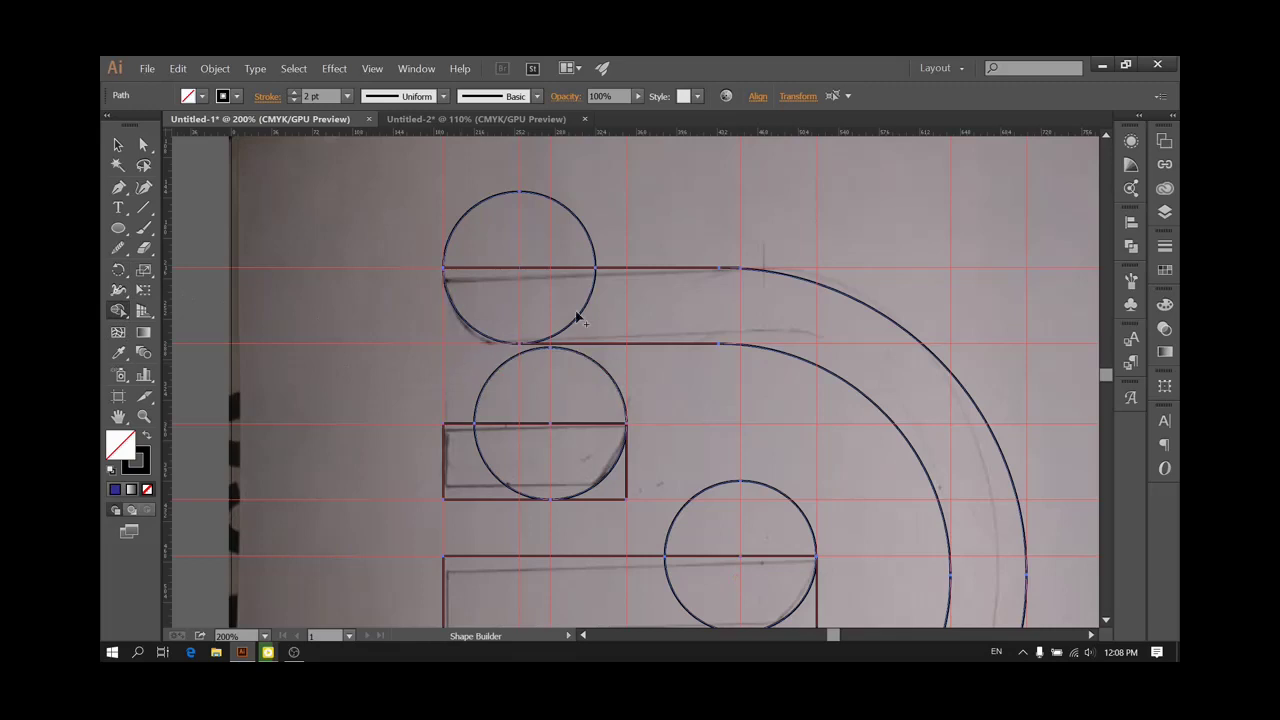
pyautogui.moveTo(450, 237); pyautogui.dragTo(526, 241)
pyautogui.moveTo(611, 240); pyautogui.dragTo(611, 240)
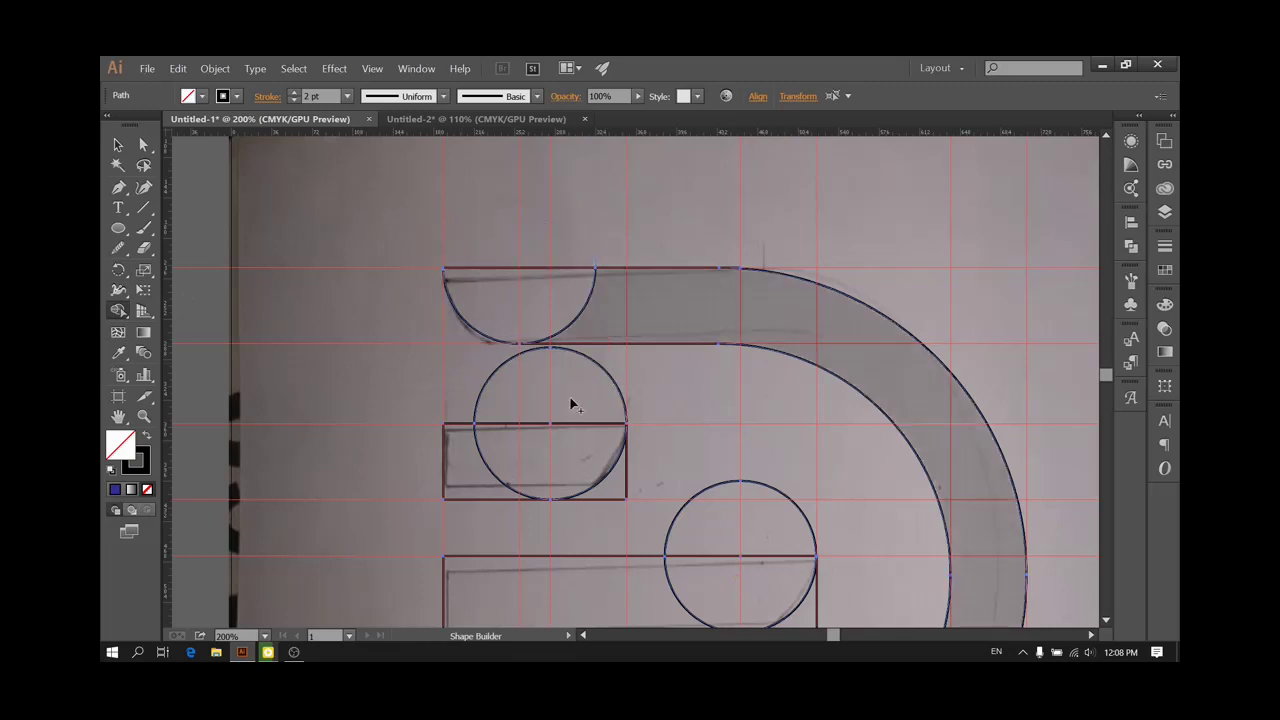
pyautogui.moveTo(491, 386); pyautogui.dragTo(626, 401)
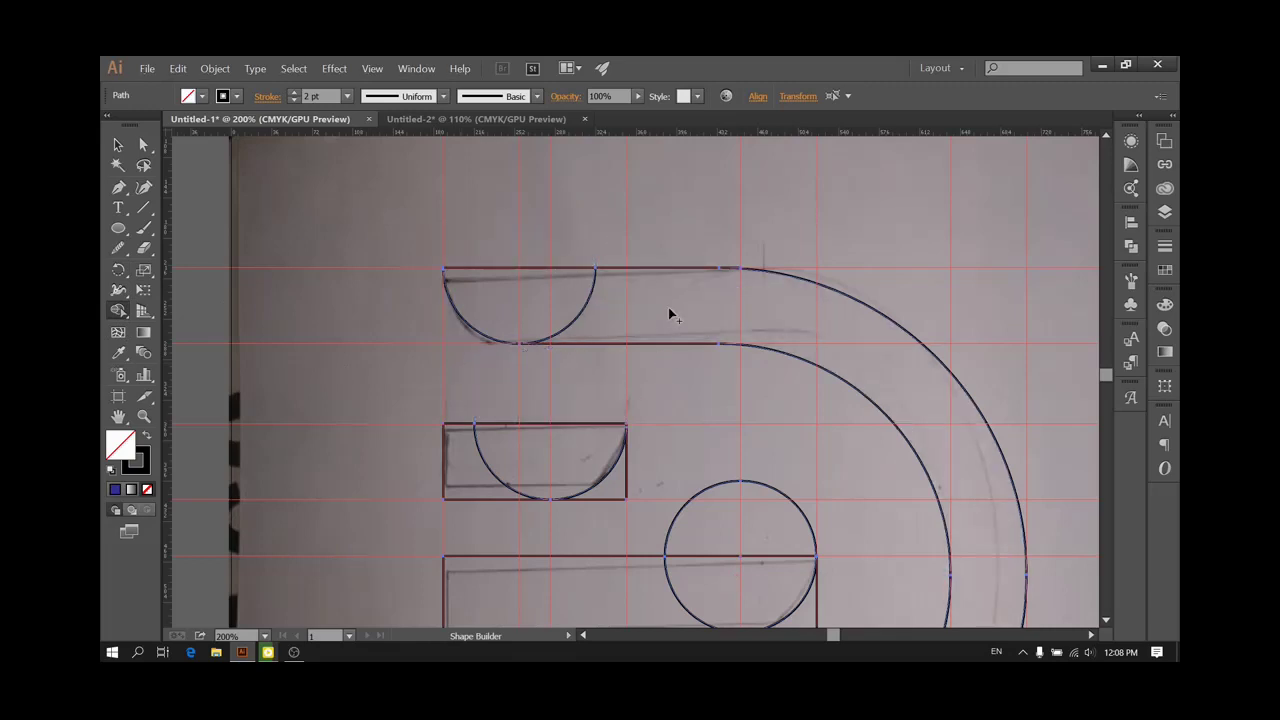
pyautogui.moveTo(669, 309); pyautogui.dragTo(536, 303)
# Trim the short bar's lower-right corner to the circle's curve and merge its remaining pieces into one shape
pyautogui.scroll(-1, 594, 437)
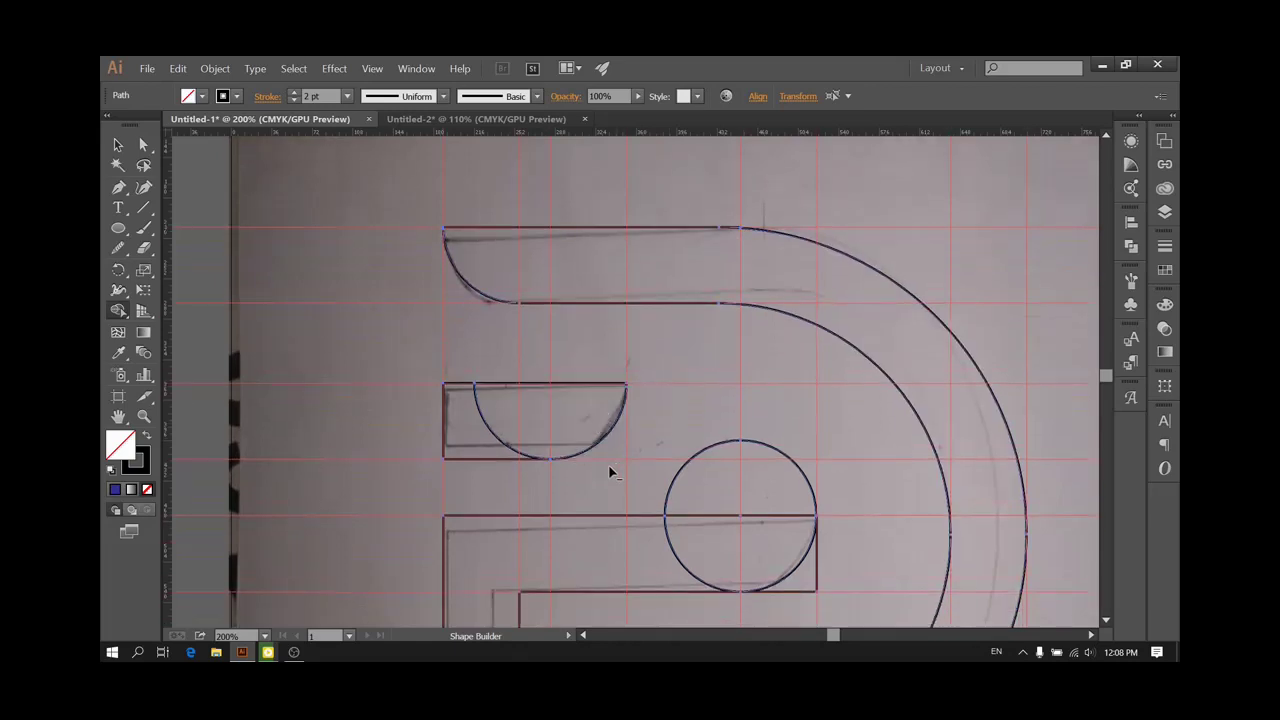
pyautogui.moveTo(468, 418); pyautogui.dragTo(531, 428)
pyautogui.scroll(-3, 555, 435)
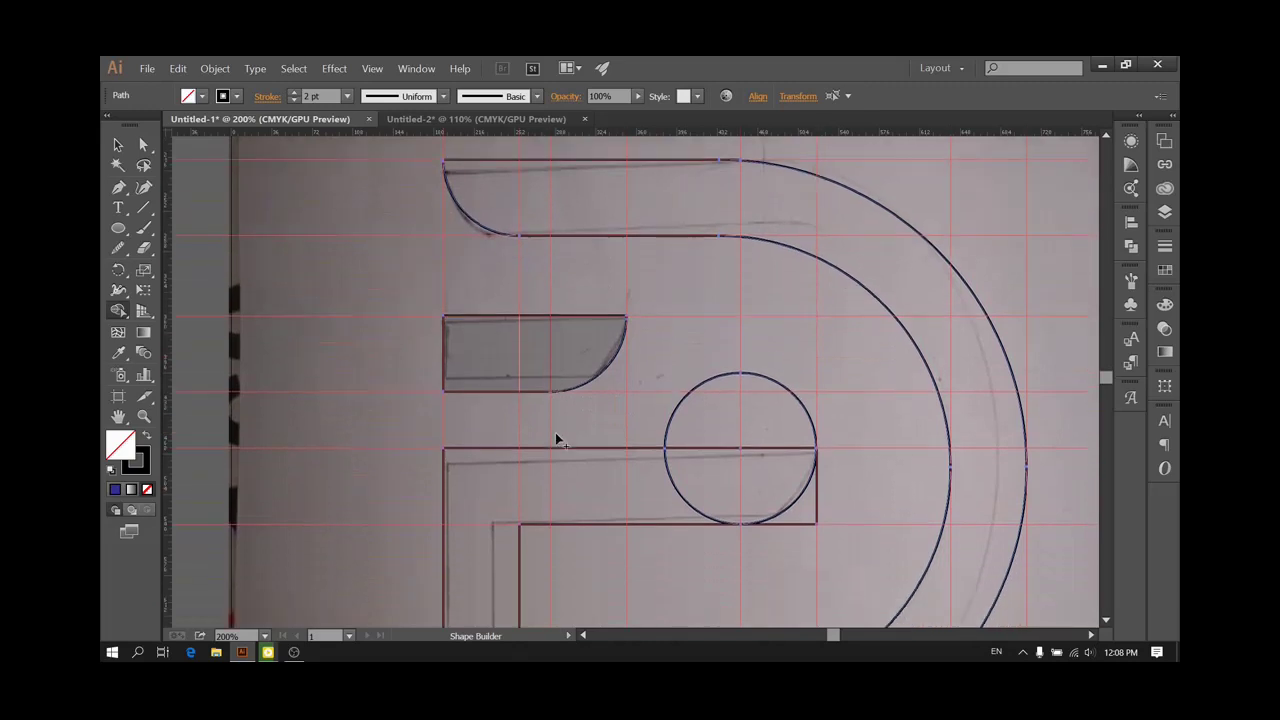
# Remove the circle half above the long middle arm and its lower-right corner, and merge the arm with the rounded end
pyautogui.moveTo(651, 349); pyautogui.dragTo(801, 352)
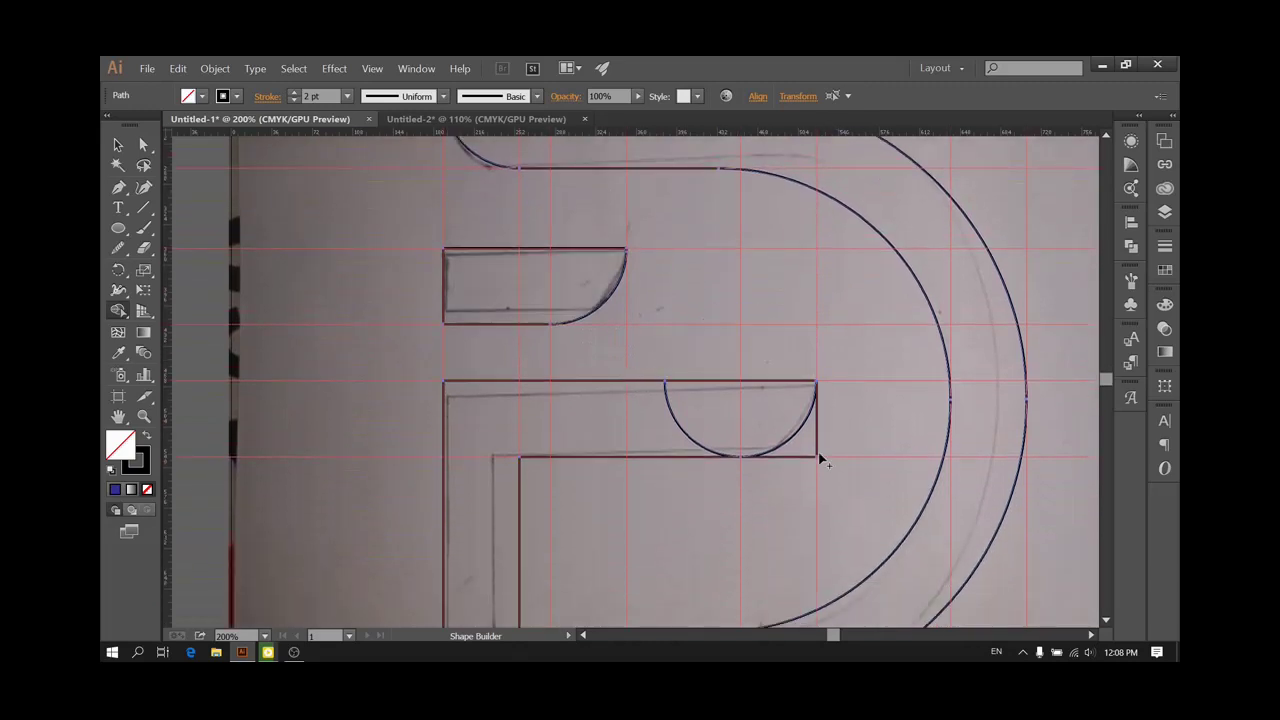
pyautogui.moveTo(821, 454); pyautogui.dragTo(790, 451)
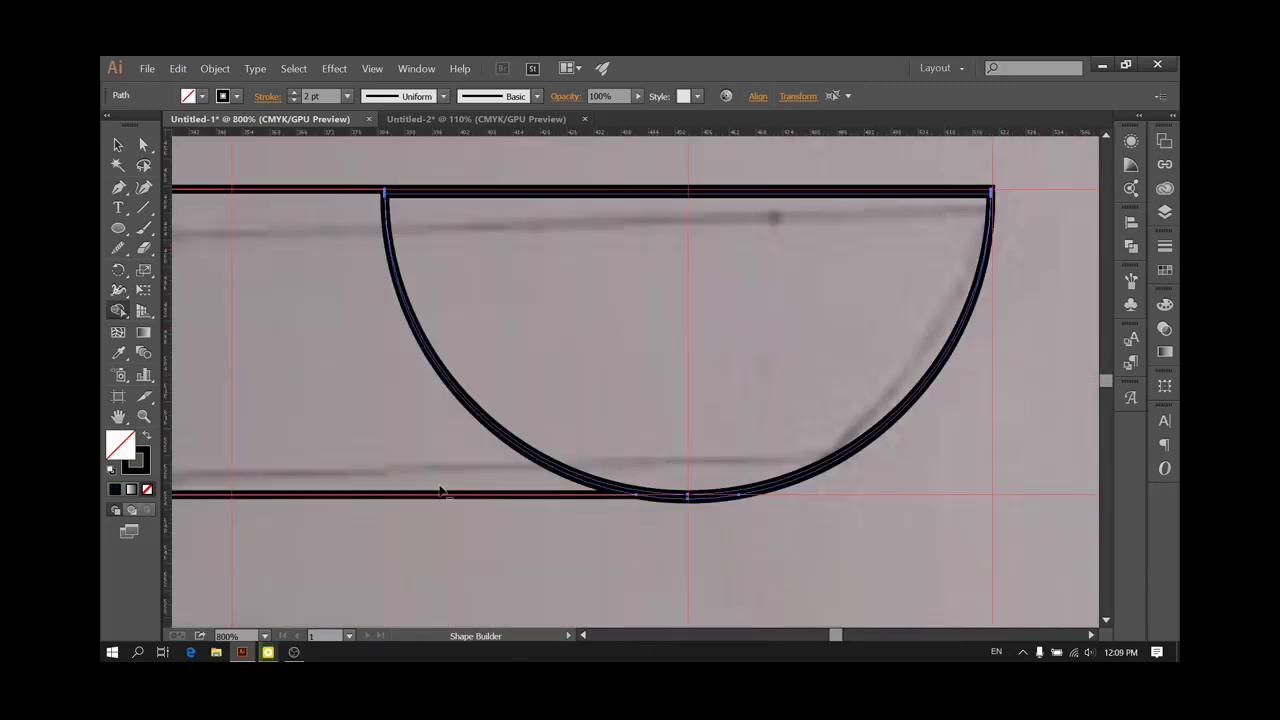
pyautogui.moveTo(288, 333); pyautogui.dragTo(632, 332)
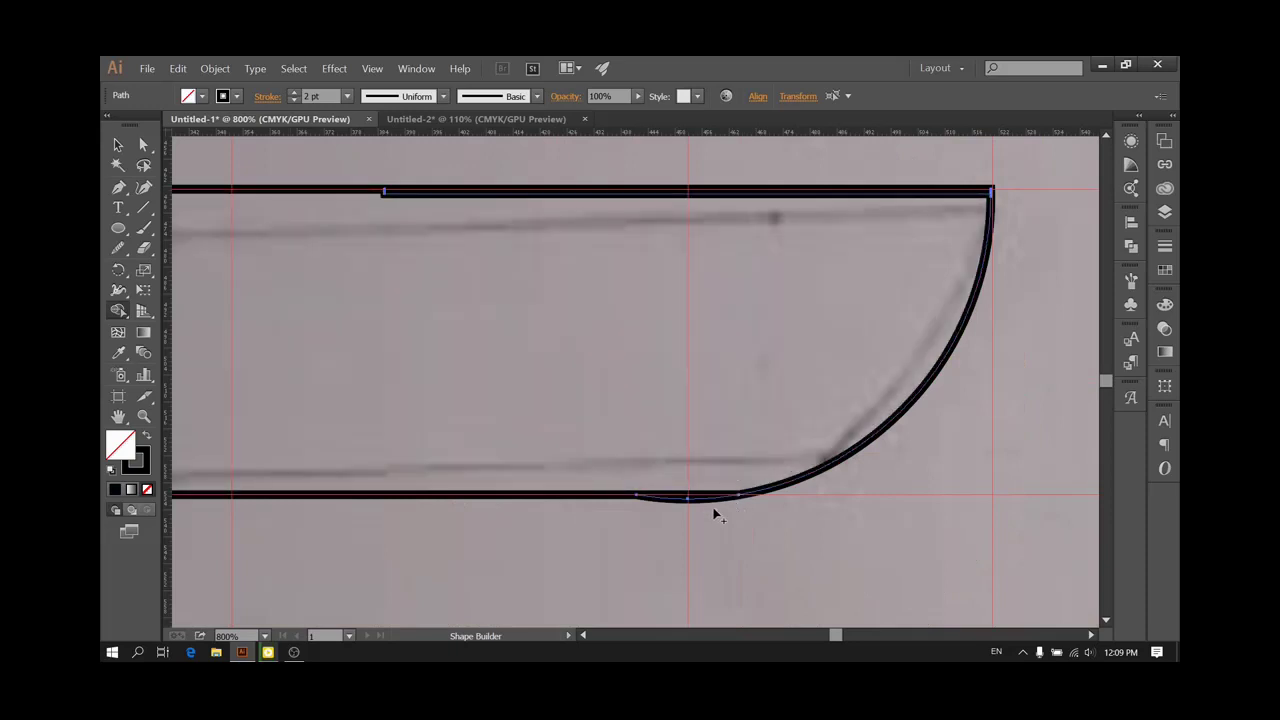
# Delete the thin sliver of the circle protruding below the long middle arm's lower edge with Shape Builder
pyautogui.scroll(6, 703, 507)
pyautogui.moveTo(703, 507); pyautogui.dragTo(594, 430)
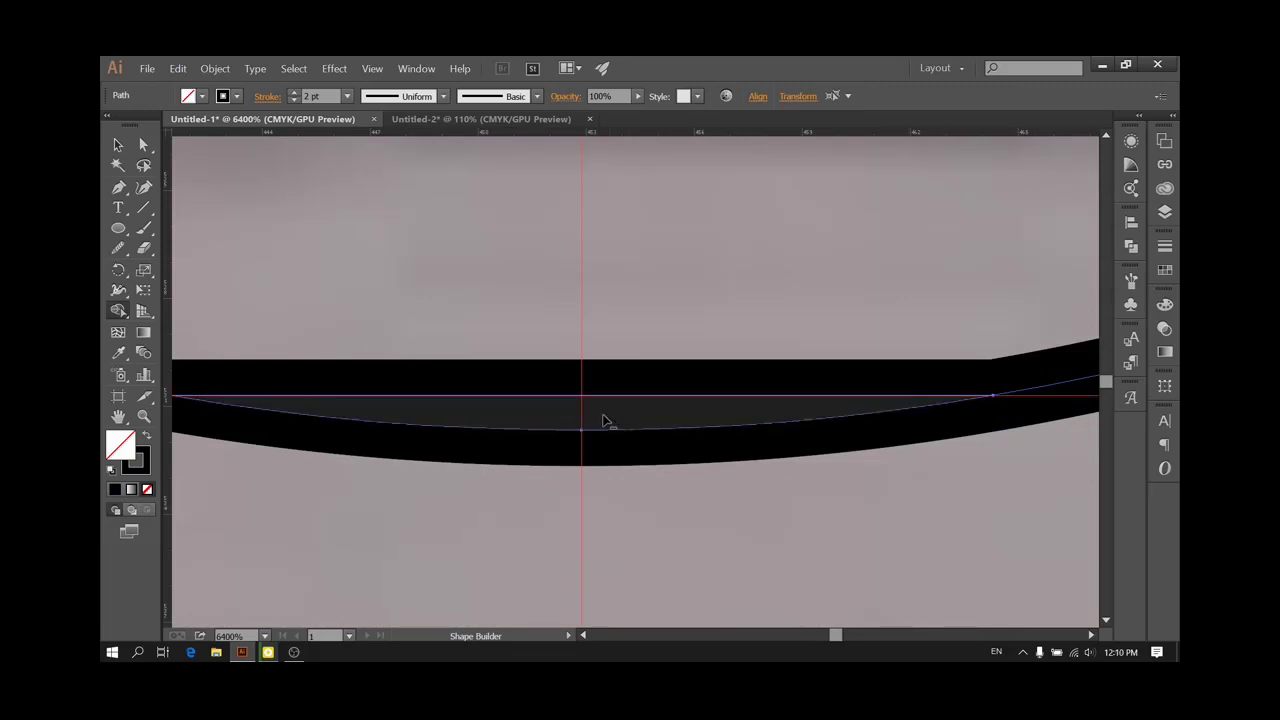
pyautogui.keyDown('alt'); pyautogui.click(603, 416); pyautogui.keyUp('alt')
pyautogui.scroll(-5, 845, 471)
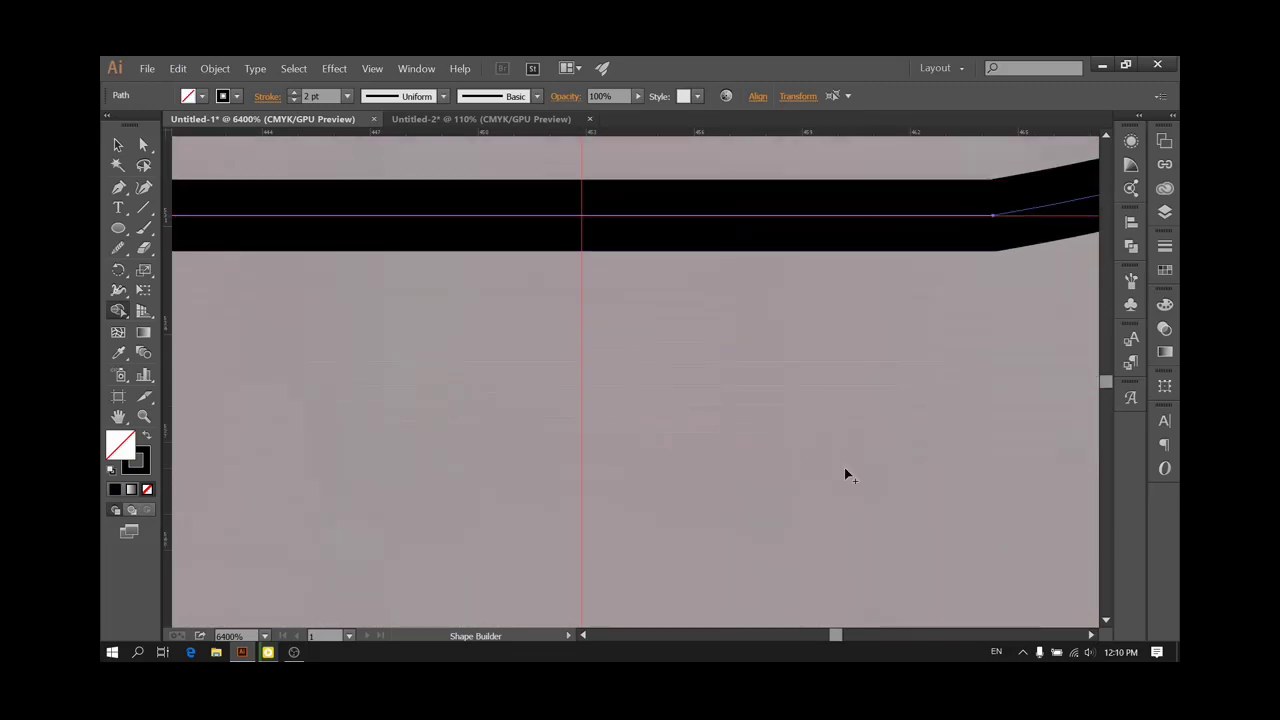
pyautogui.scroll(-4, 682, 503)
pyautogui.scroll(-3, 681, 498)
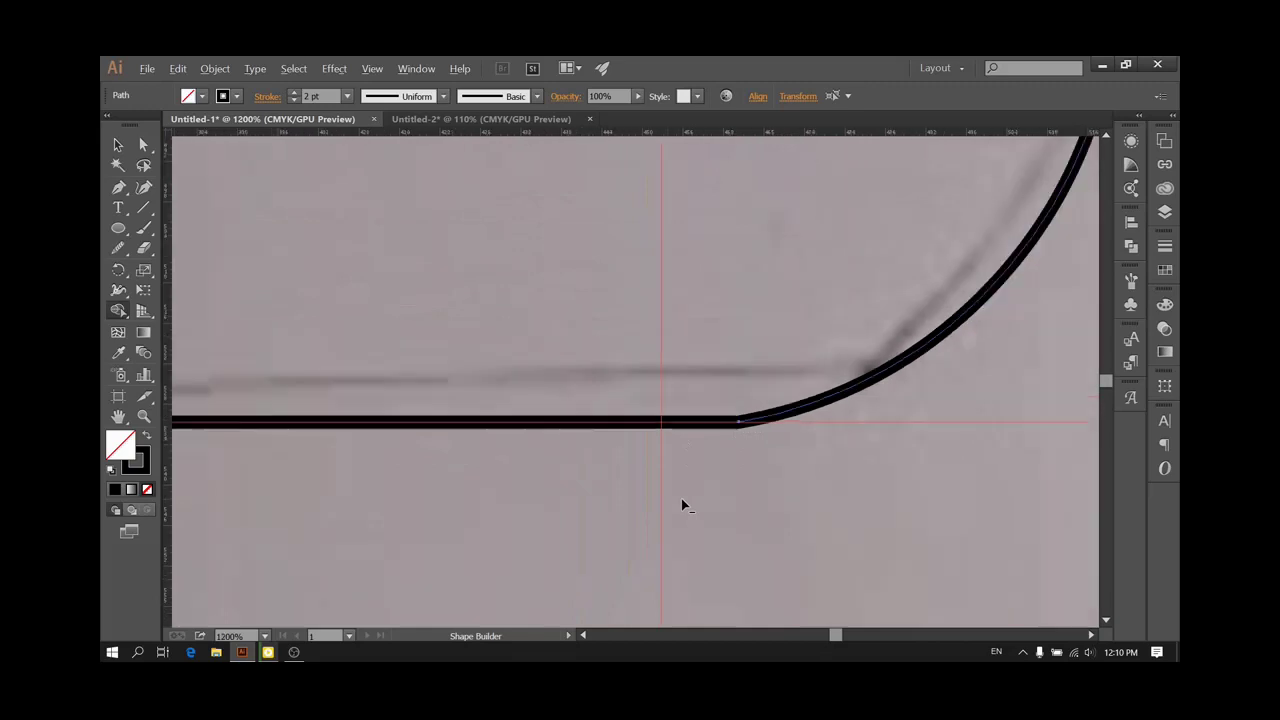
pyautogui.scroll(-2, 675, 485)
pyautogui.scroll(-3, 671, 477)
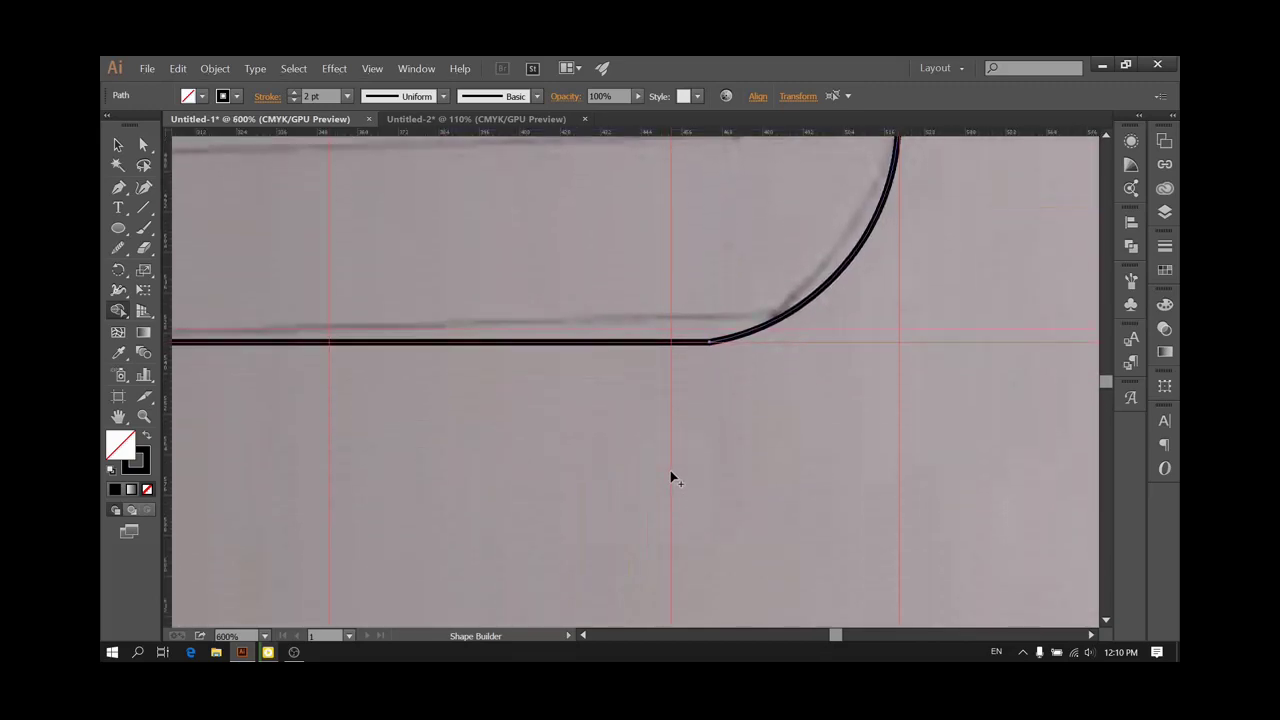
# Select all paths and remove the left lower circle's outer half and the stem's foot corner with Shape Builder
pyautogui.scroll(-3, 651, 486)
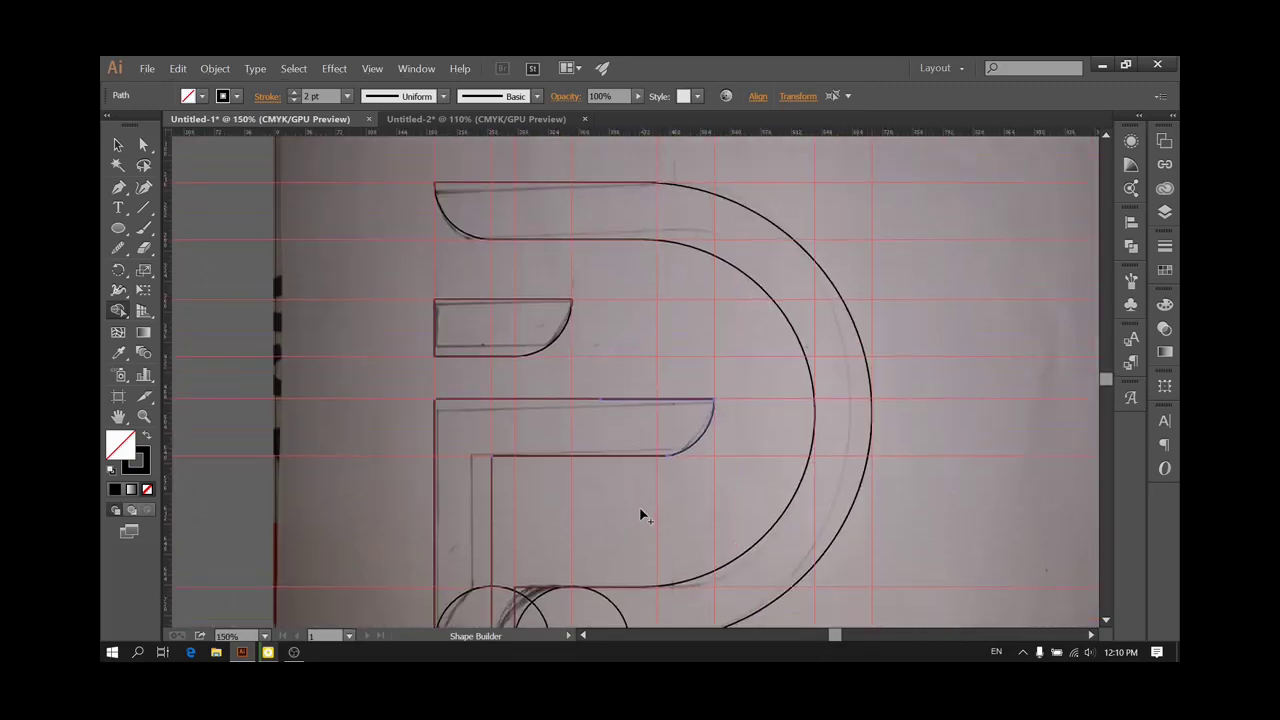
pyautogui.scroll(-4, 640, 507)
pyautogui.scroll(1, 638, 510)
pyautogui.scroll(2, 635, 507)
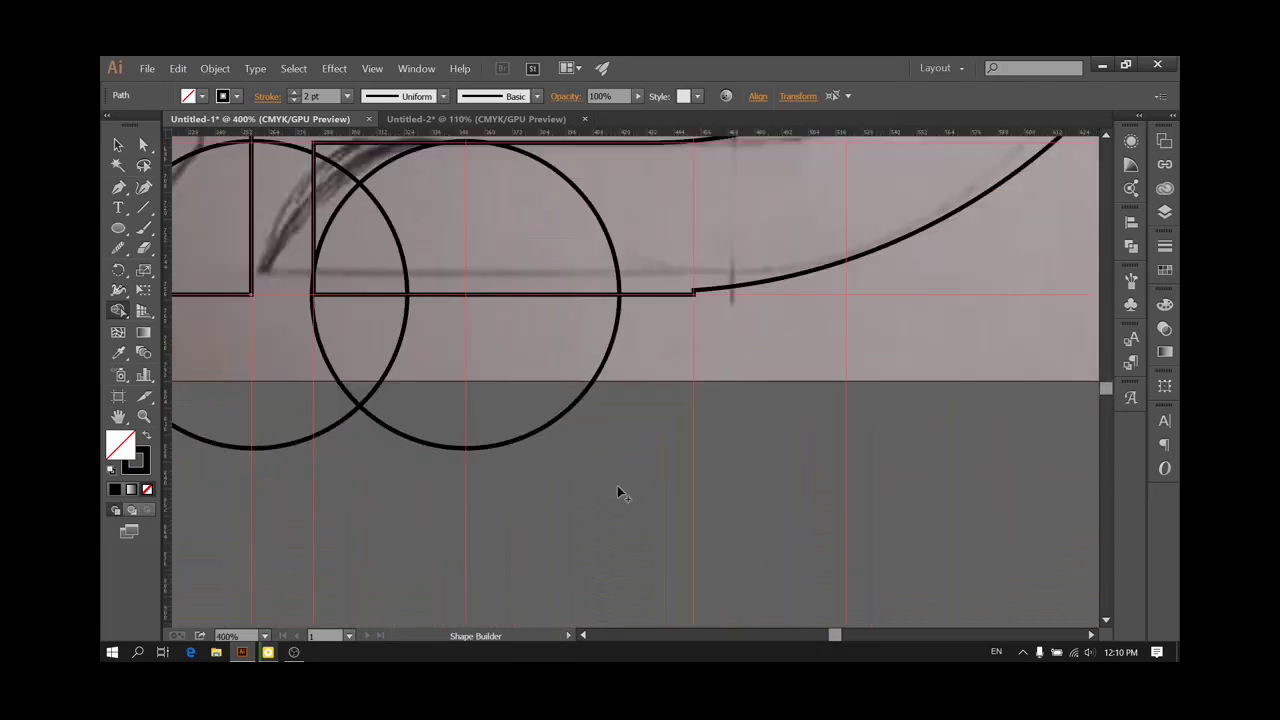
pyautogui.scroll(3, 620, 494)
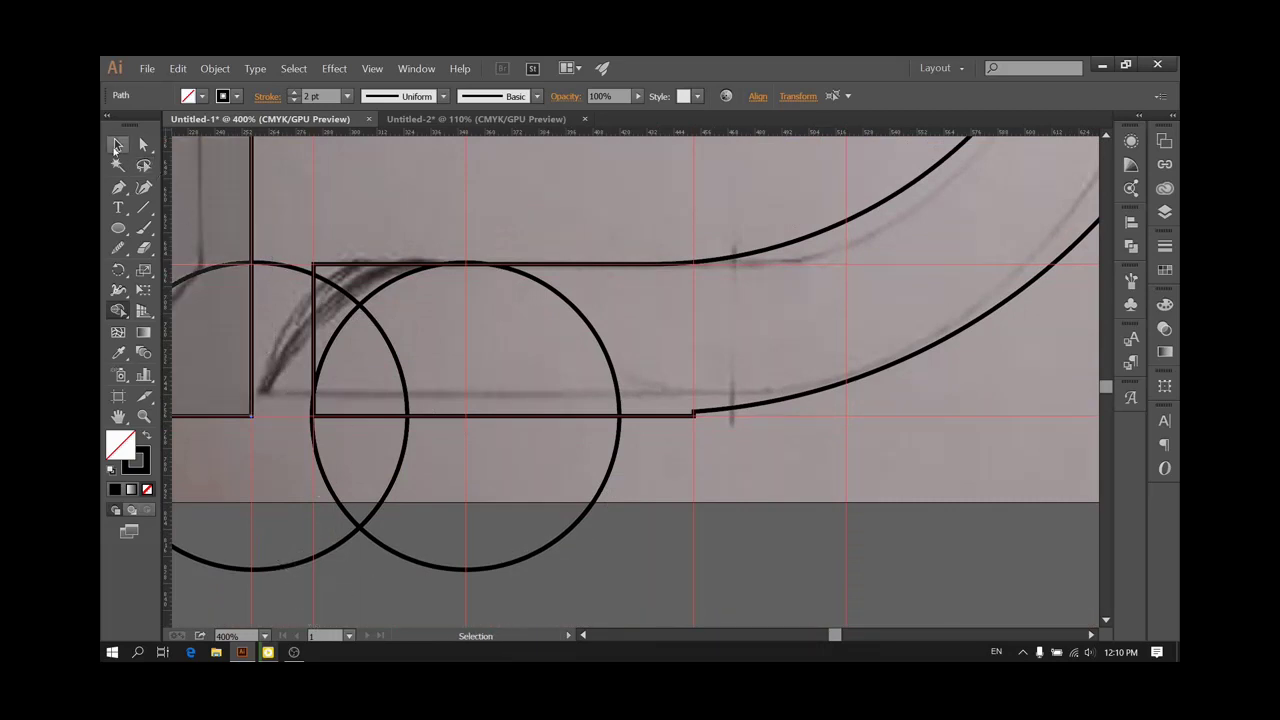
pyautogui.hotkey('ctrl', 'a')
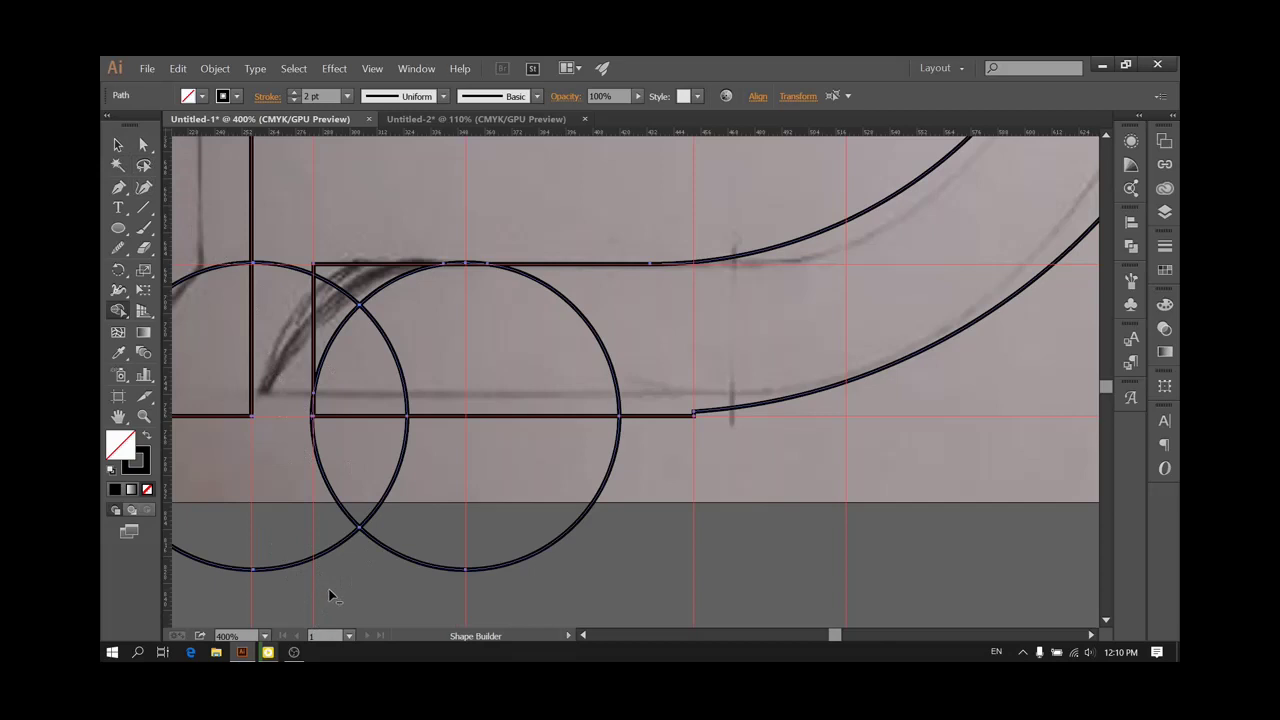
pyautogui.keyDown('alt'); pyautogui.click(274, 543); pyautogui.keyUp('alt')
pyautogui.keyDown('alt'); pyautogui.click(218, 406); pyautogui.keyUp('alt')
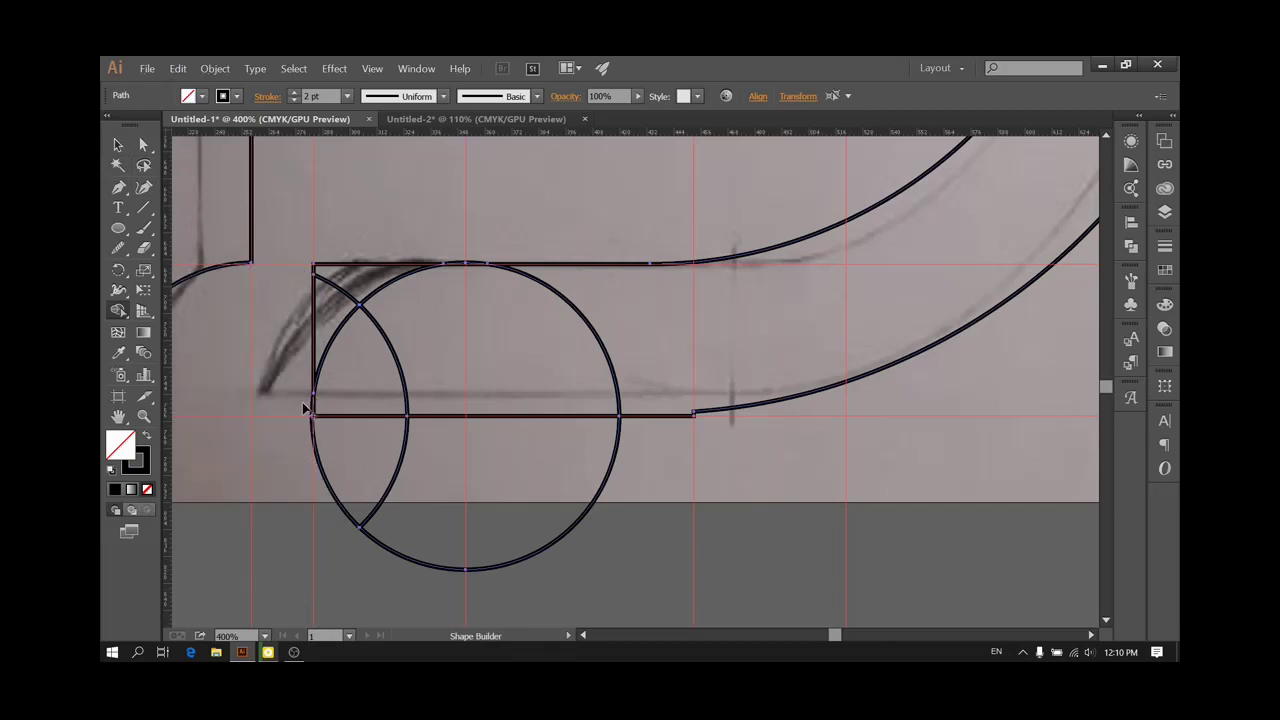
# Merge the curved band's lower-end pieces into one rounded shape and remove the leftover corner outside the circle
pyautogui.moveTo(337, 403)
pyautogui.mouseDown()
pyautogui.moveTo(363, 334)
pyautogui.moveTo(451, 400)
pyautogui.moveTo(757, 334)
pyautogui.moveTo(624, 355)
pyautogui.mouseUp()
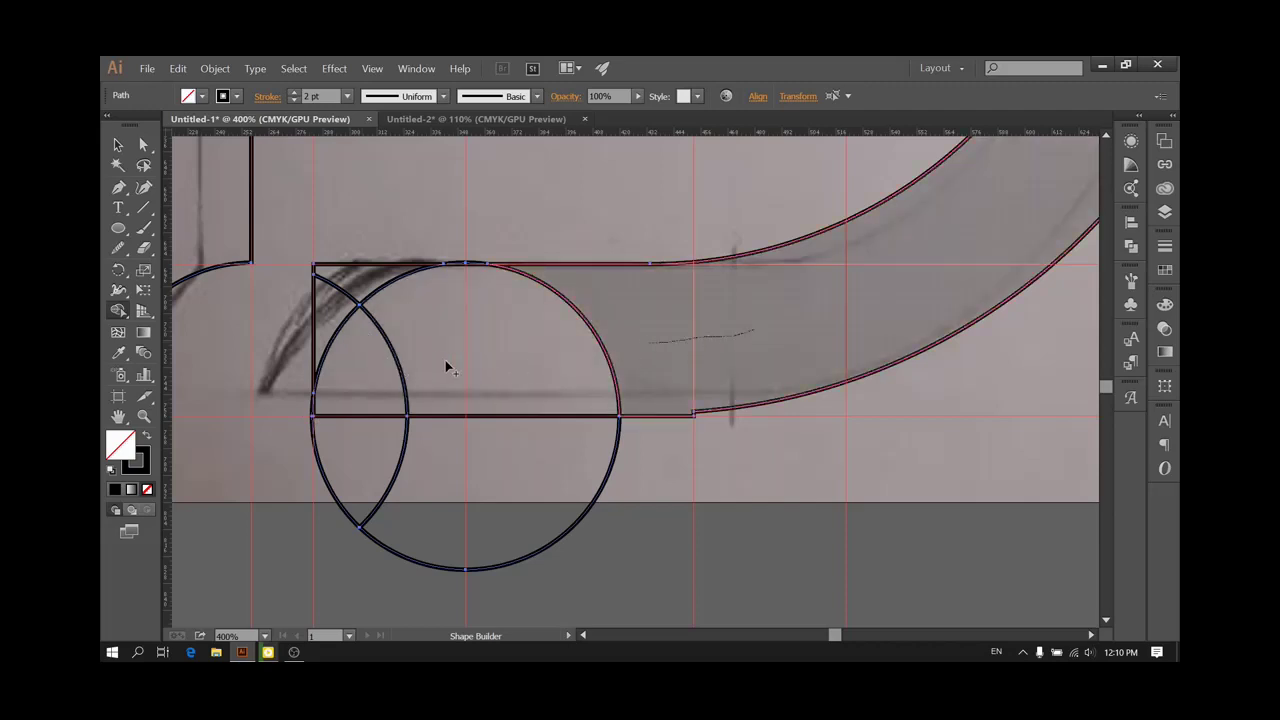
pyautogui.moveTo(447, 368); pyautogui.dragTo(374, 357)
pyautogui.keyDown('alt'); pyautogui.click(337, 300); pyautogui.keyUp('alt')
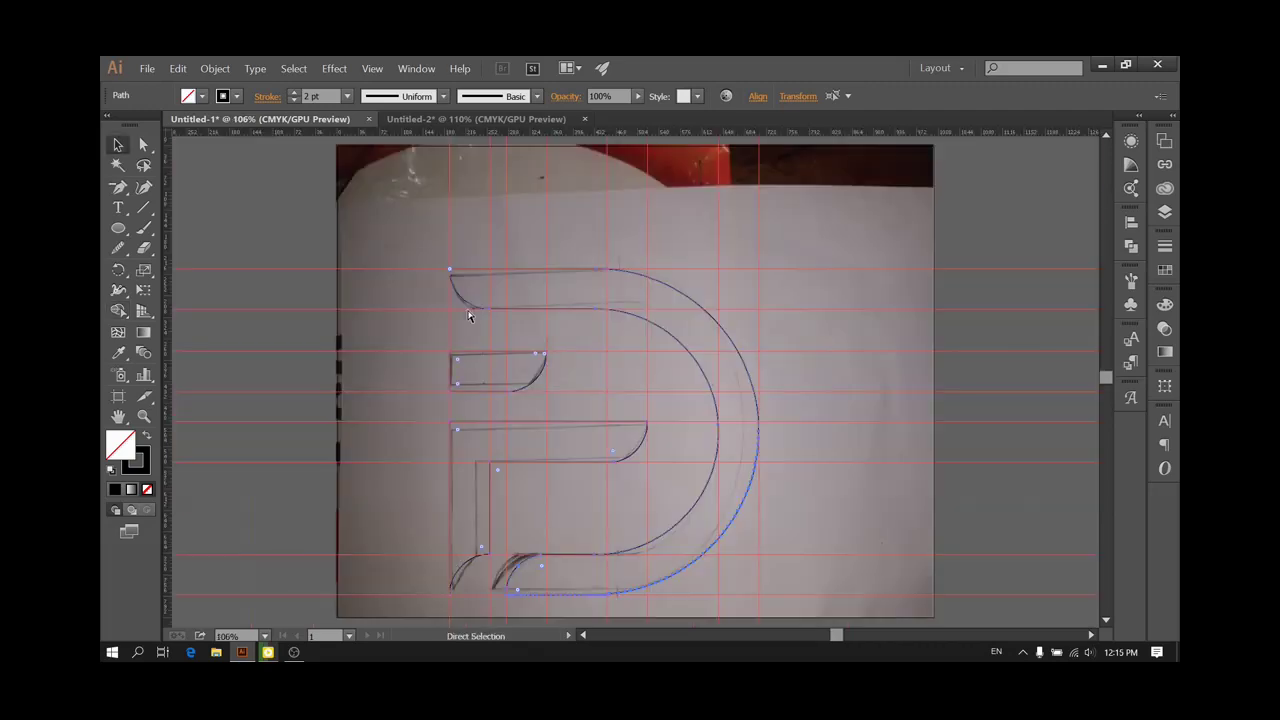
# Move the whole traced letter sideways to the right of the sketch and deselect it
pyautogui.press('v')
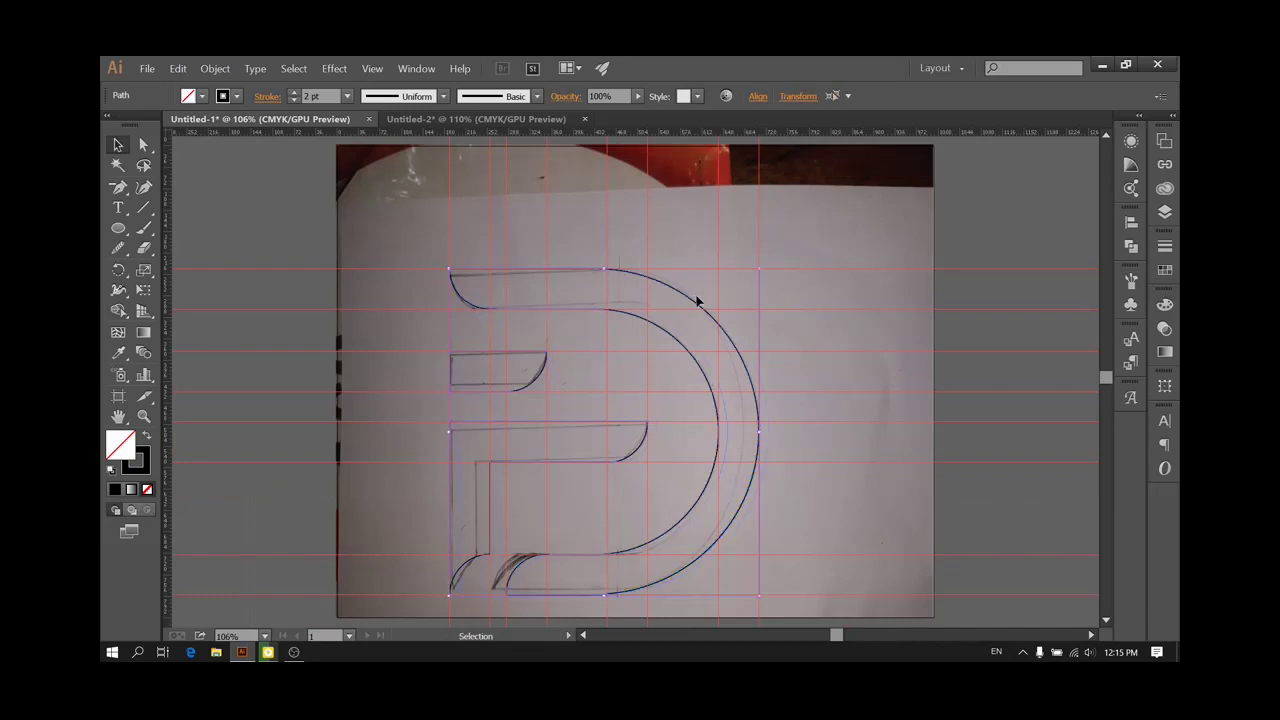
pyautogui.moveTo(697, 301); pyautogui.dragTo(1043, 301)
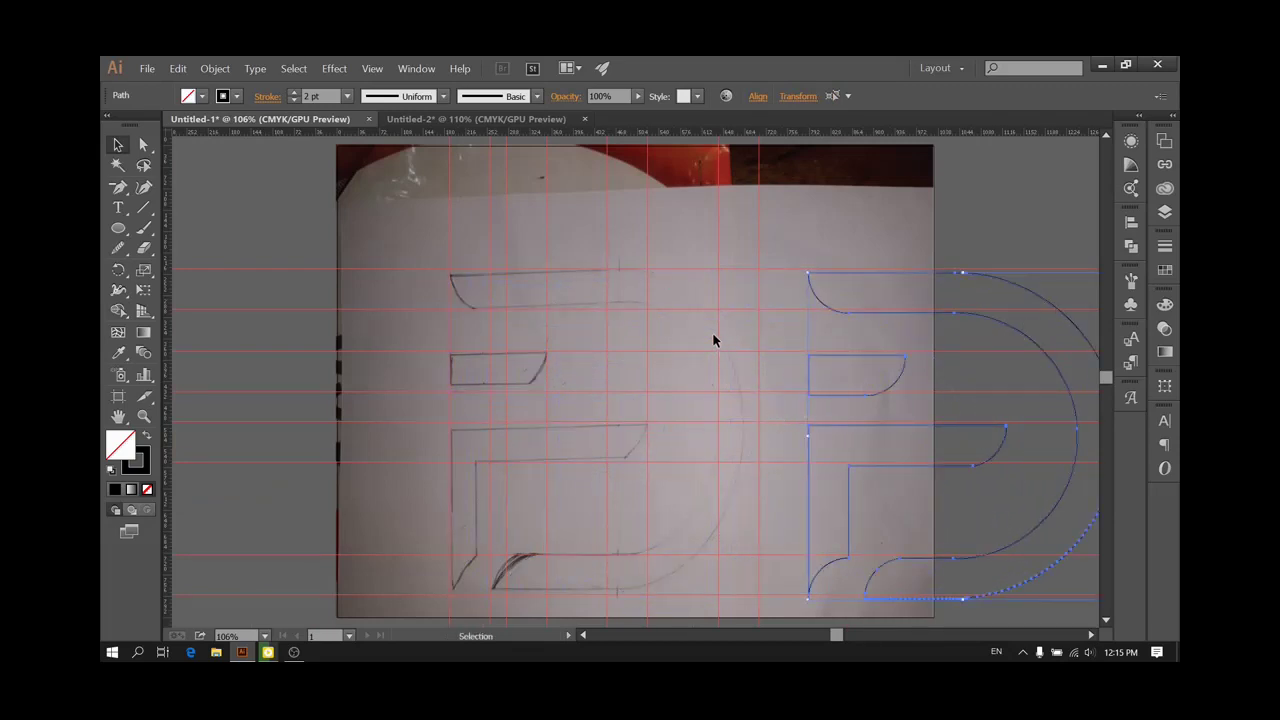
pyautogui.click(613, 372)
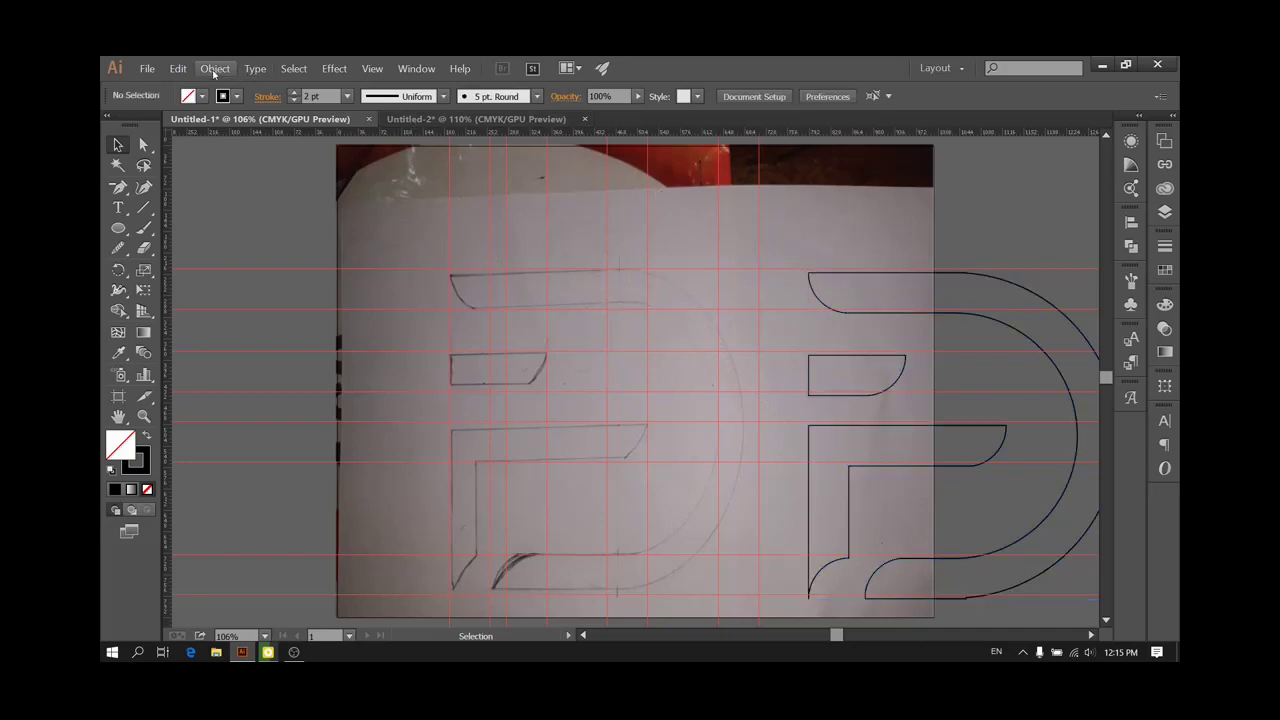
# Unlock the guides and delete all of them over the sketch
pyautogui.click(215, 68)
pyautogui.click(255, 156)
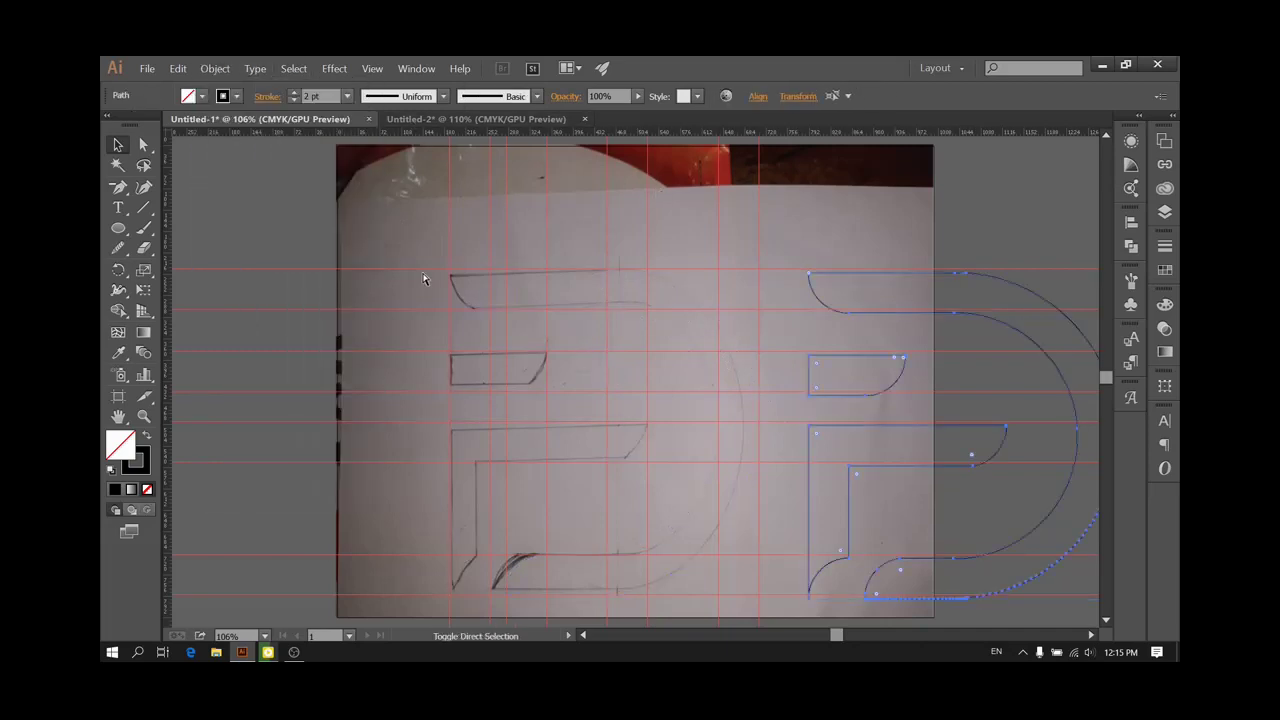
pyautogui.click(495, 275)
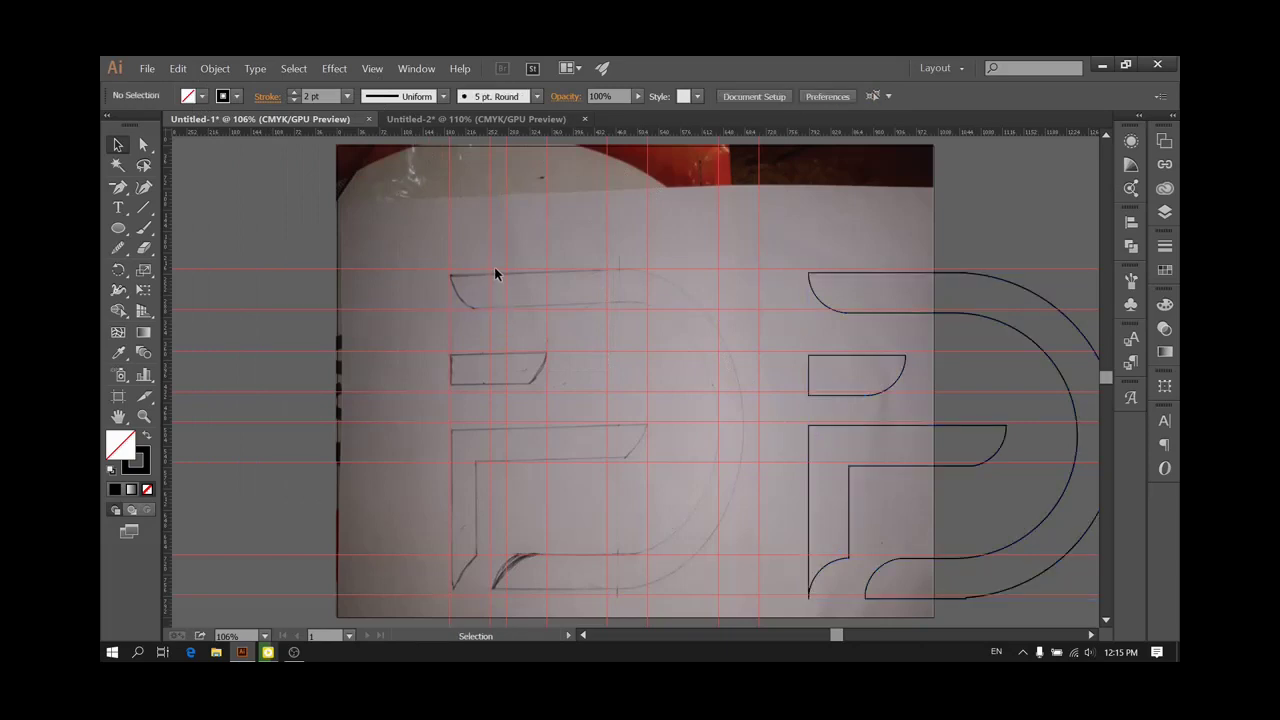
pyautogui.rightClick(495, 275)
pyautogui.click(519, 381)
pyautogui.moveTo(415, 232); pyautogui.dragTo(582, 434)
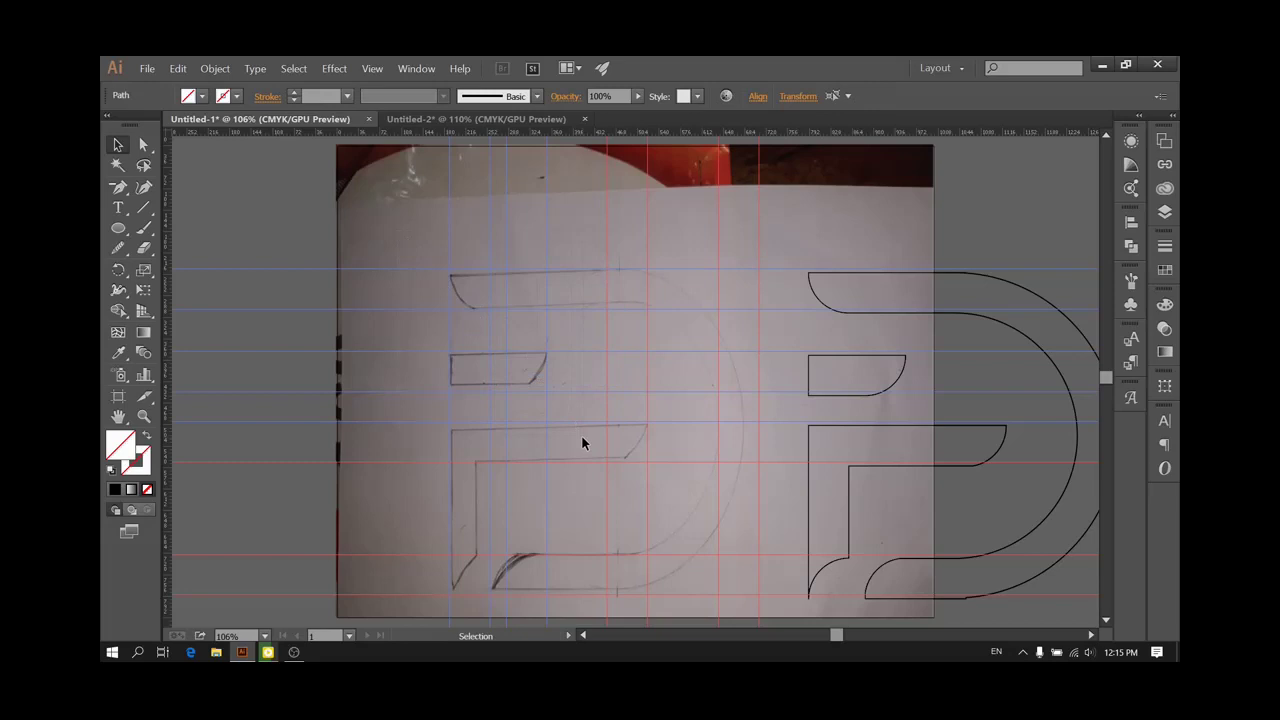
pyautogui.press('Delete')
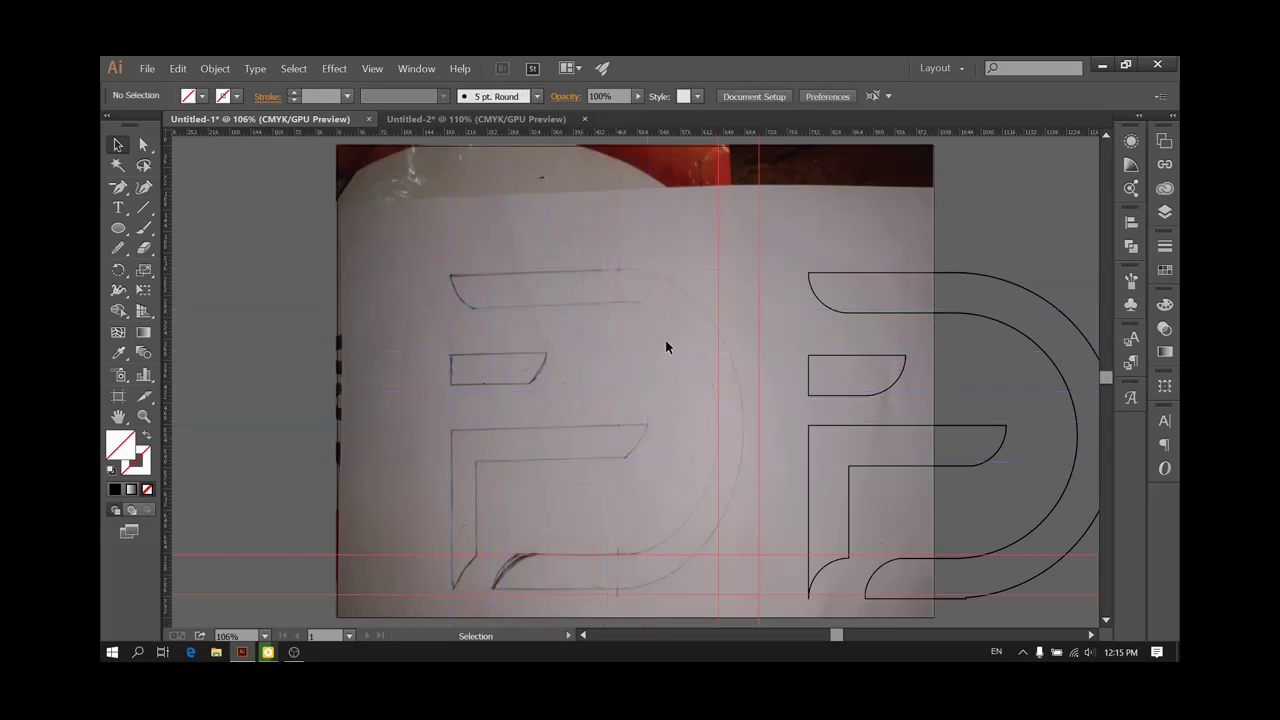
pyautogui.click(760, 490)
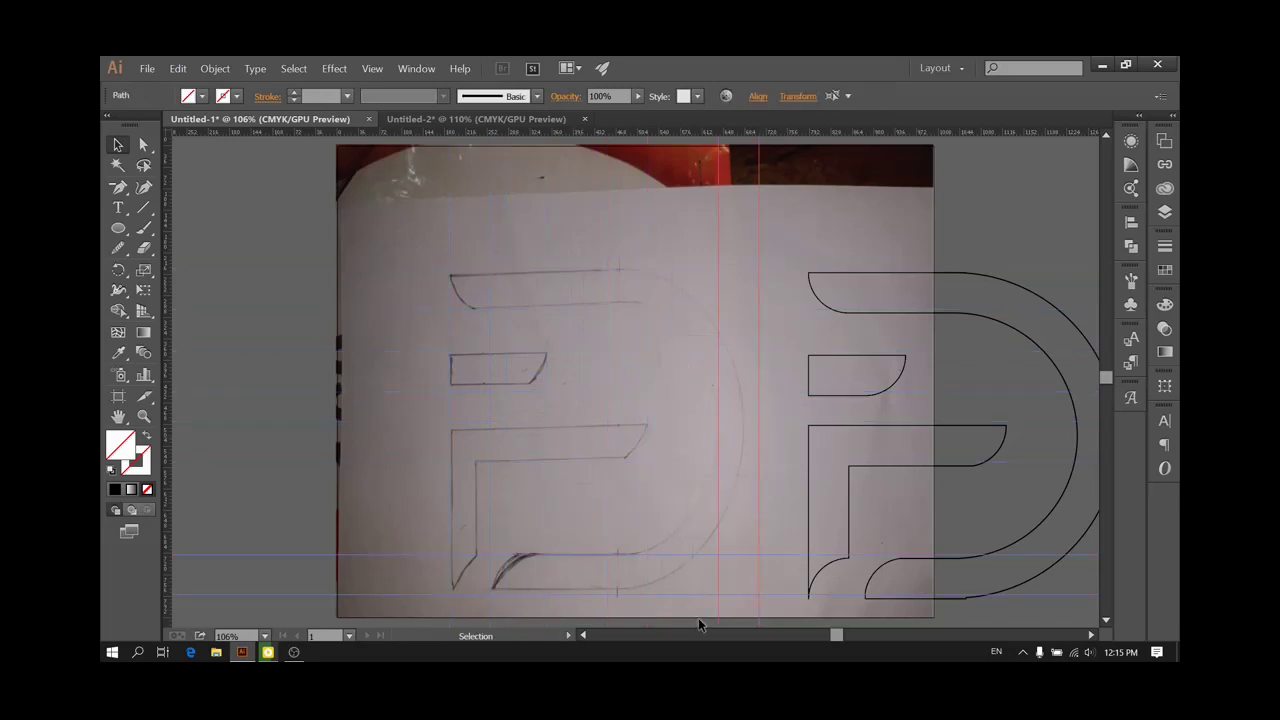
pyautogui.click(681, 519)
pyautogui.moveTo(777, 557); pyautogui.dragTo(777, 557)
pyautogui.press('Delete')
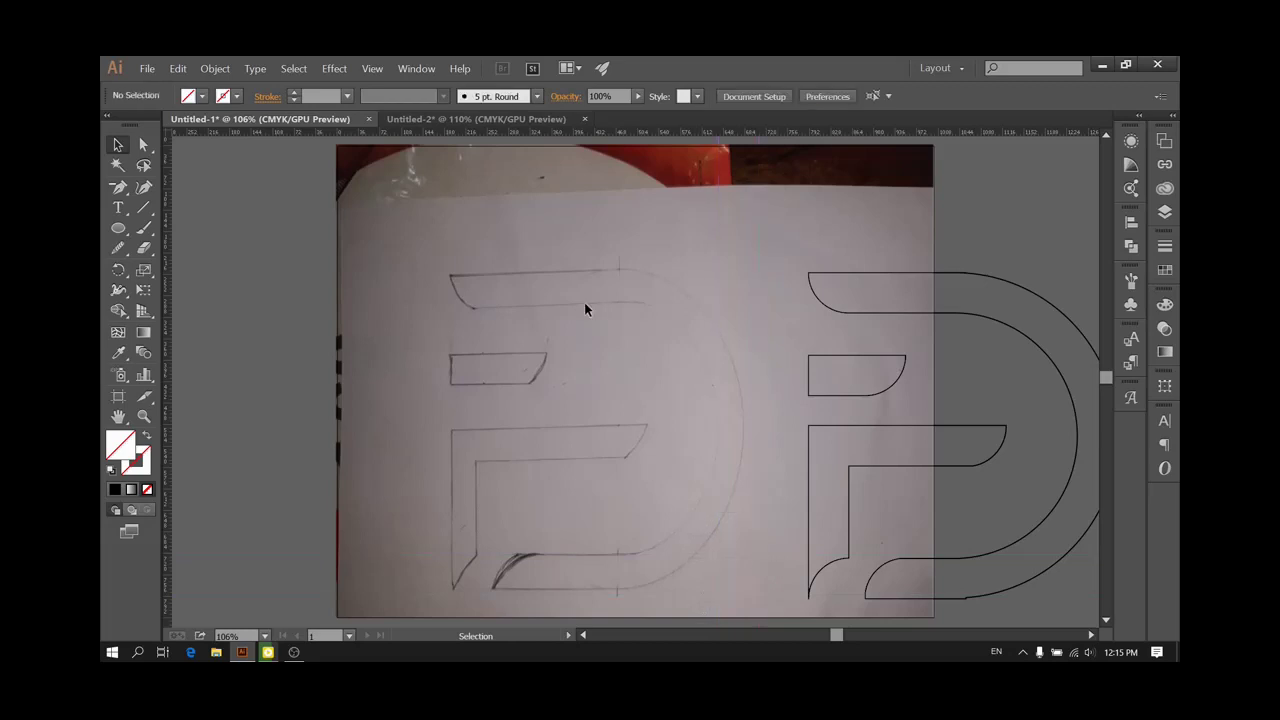
# Unlock all objects and delete the sketch photo from the artboard
pyautogui.click(215, 68)
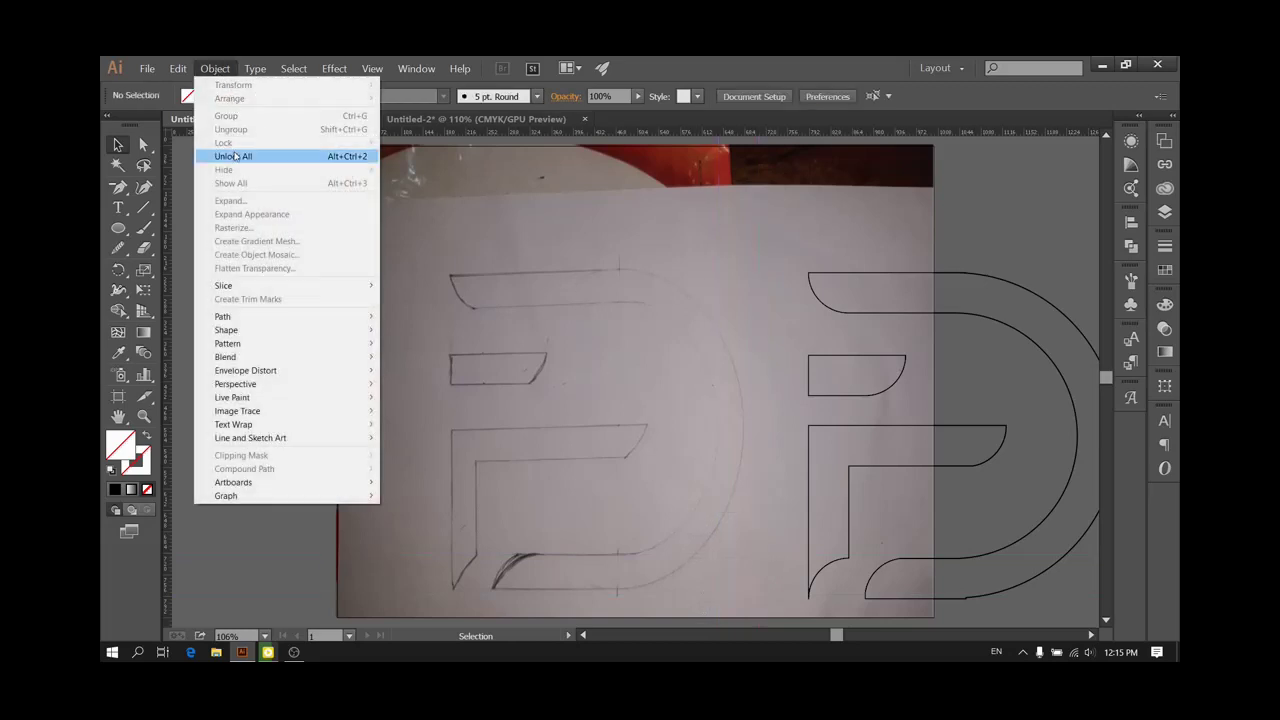
pyautogui.click(240, 155)
pyautogui.press('Delete')
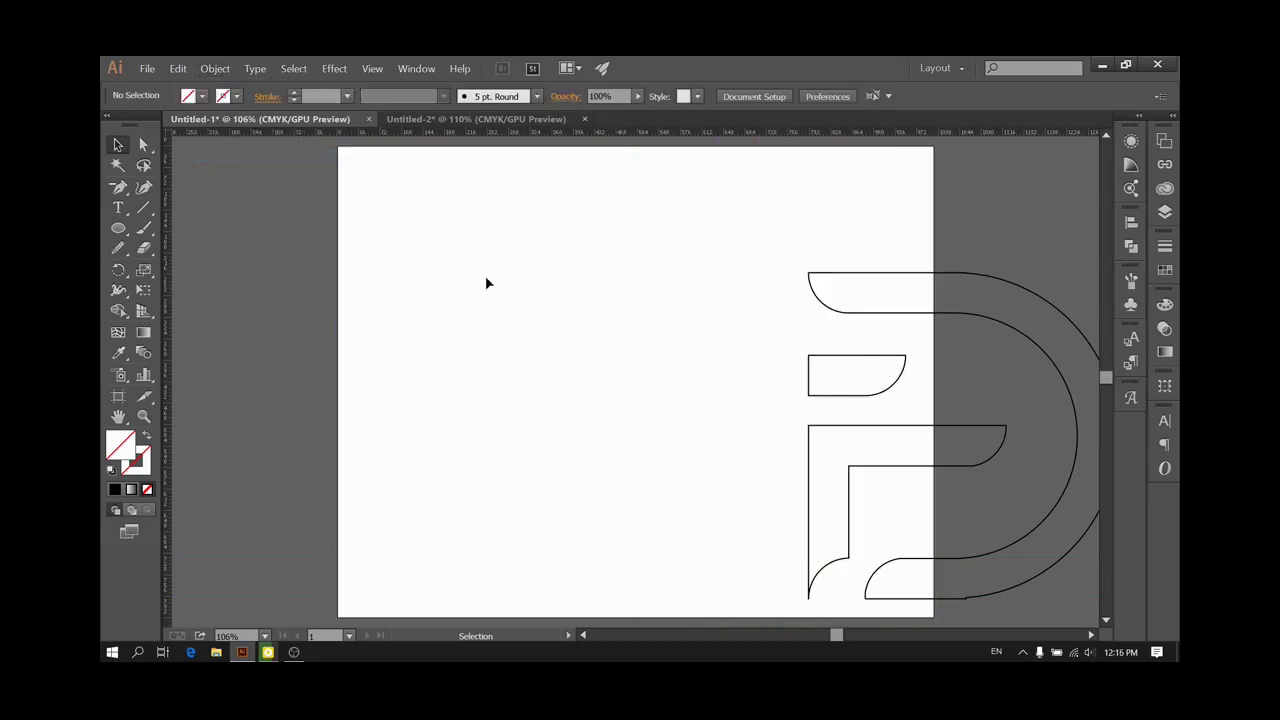
# Select every shape of the letter and move them together to the middle of the empty artboard
pyautogui.moveTo(790, 266); pyautogui.dragTo(683, 295)
pyautogui.moveTo(803, 234); pyautogui.dragTo(976, 573)
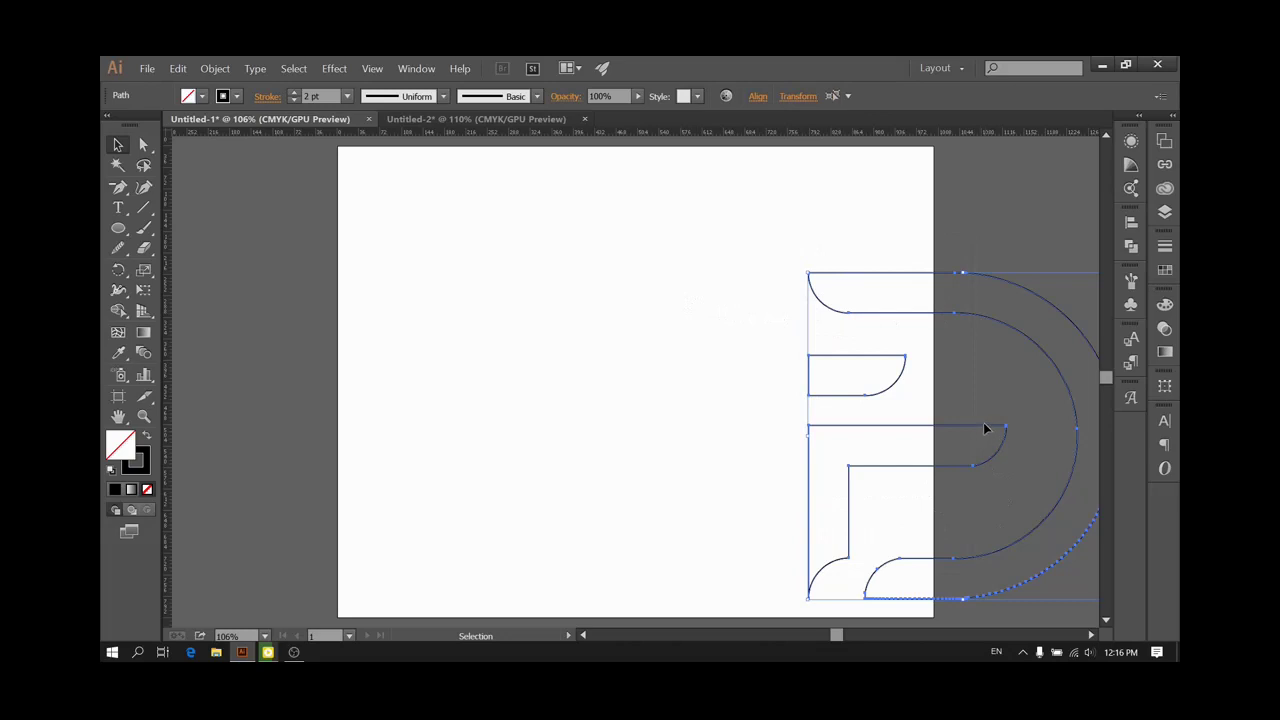
pyautogui.click(816, 366)
pyautogui.moveTo(904, 402); pyautogui.dragTo(932, 508)
pyautogui.moveTo(817, 362); pyautogui.dragTo(503, 287)
pyautogui.click(888, 518)
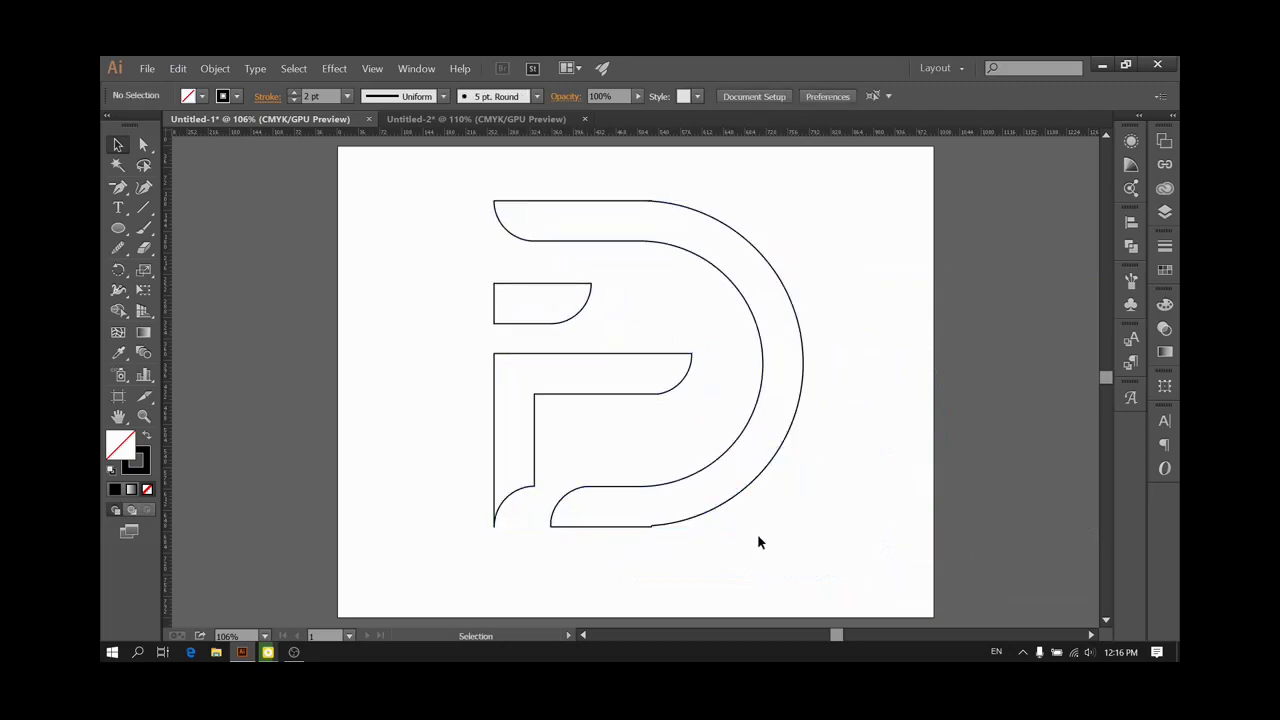
# Smooth out the notch where the outer curve meets the band's straight lower edge with the Smooth tool, then deselect the shape
pyautogui.scroll(3, 744, 553)
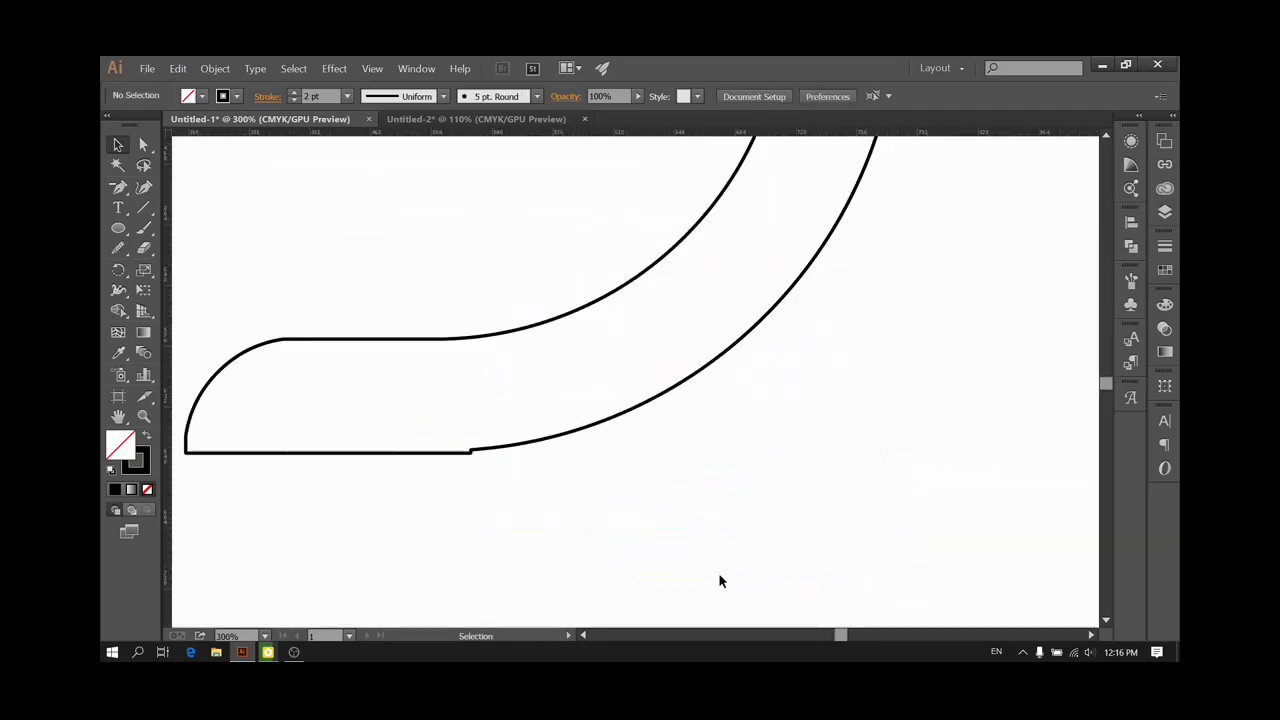
pyautogui.moveTo(718, 572); pyautogui.dragTo(295, 333)
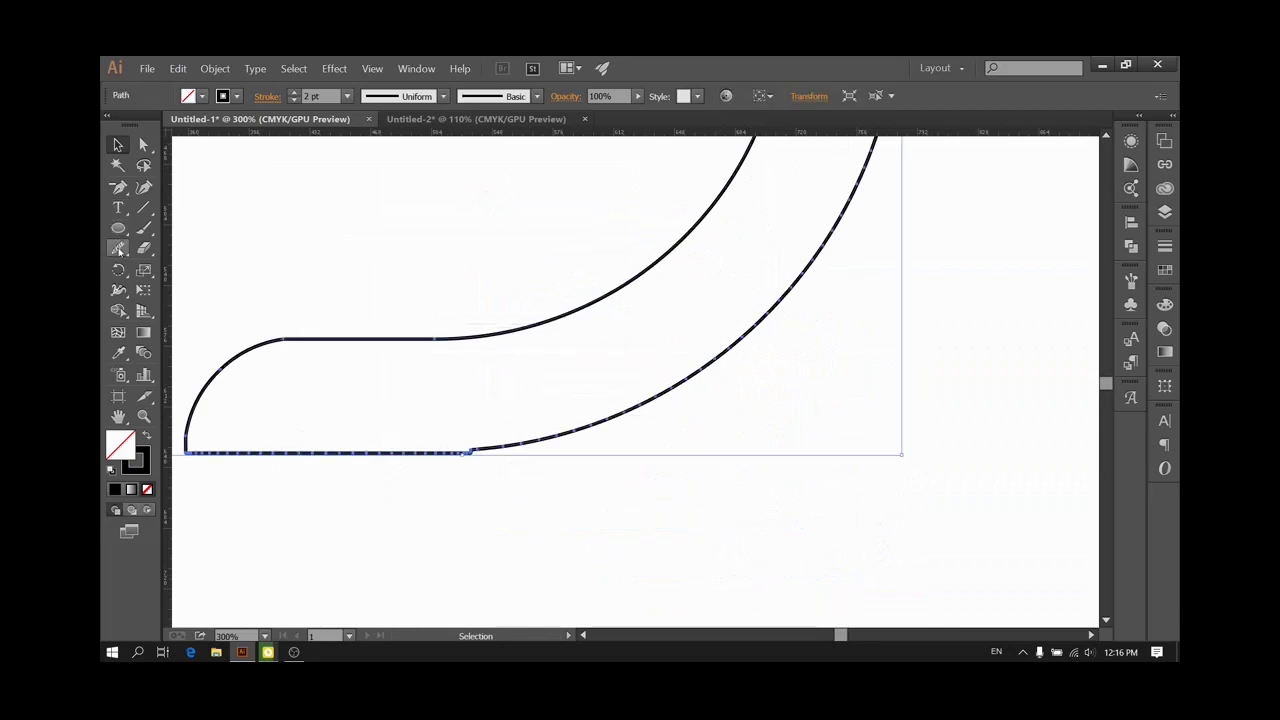
pyautogui.click(118, 248)
pyautogui.scroll(2, 526, 473)
pyautogui.moveTo(367, 432); pyautogui.dragTo(432, 424)
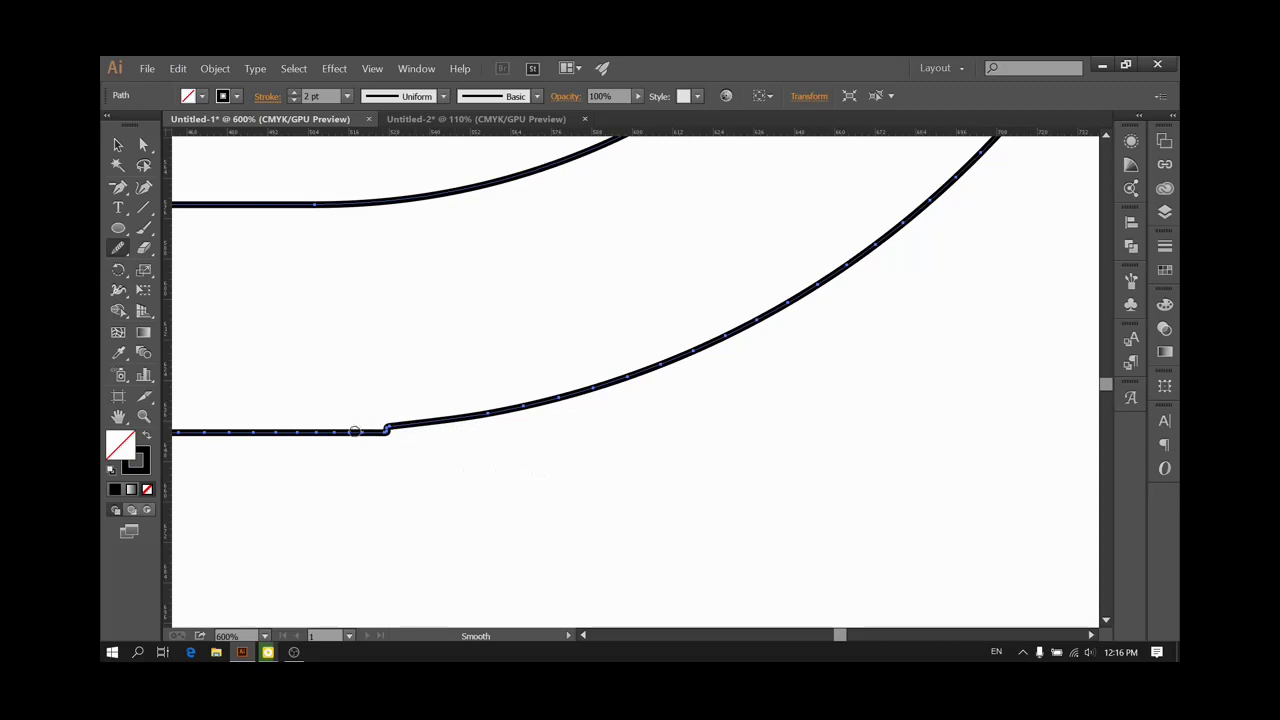
pyautogui.moveTo(356, 431); pyautogui.dragTo(479, 411)
pyautogui.moveTo(370, 431)
pyautogui.mouseDown()
pyautogui.moveTo(512, 410)
pyautogui.moveTo(419, 441)
pyautogui.moveTo(347, 433)
pyautogui.moveTo(520, 409)
pyautogui.moveTo(329, 433)
pyautogui.moveTo(536, 401)
pyautogui.moveTo(331, 435)
pyautogui.moveTo(505, 411)
pyautogui.mouseUp()
pyautogui.moveTo(342, 432); pyautogui.dragTo(490, 411)
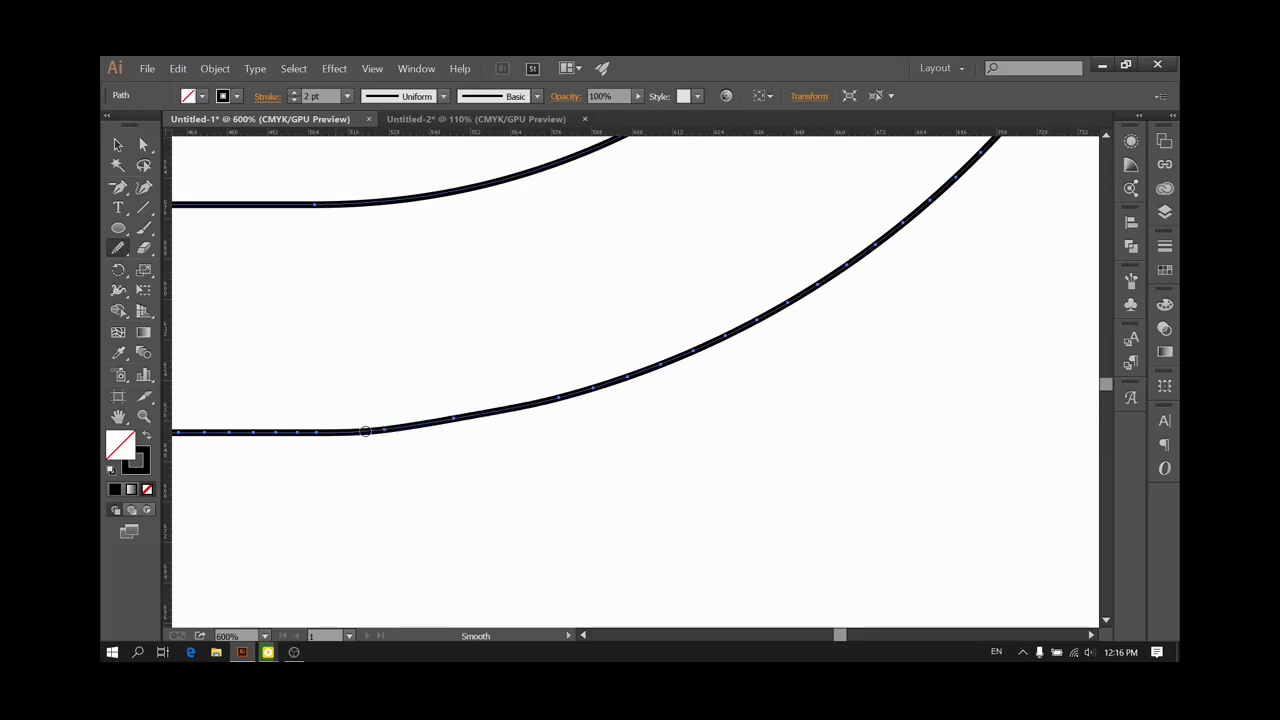
pyautogui.moveTo(383, 427); pyautogui.dragTo(586, 394)
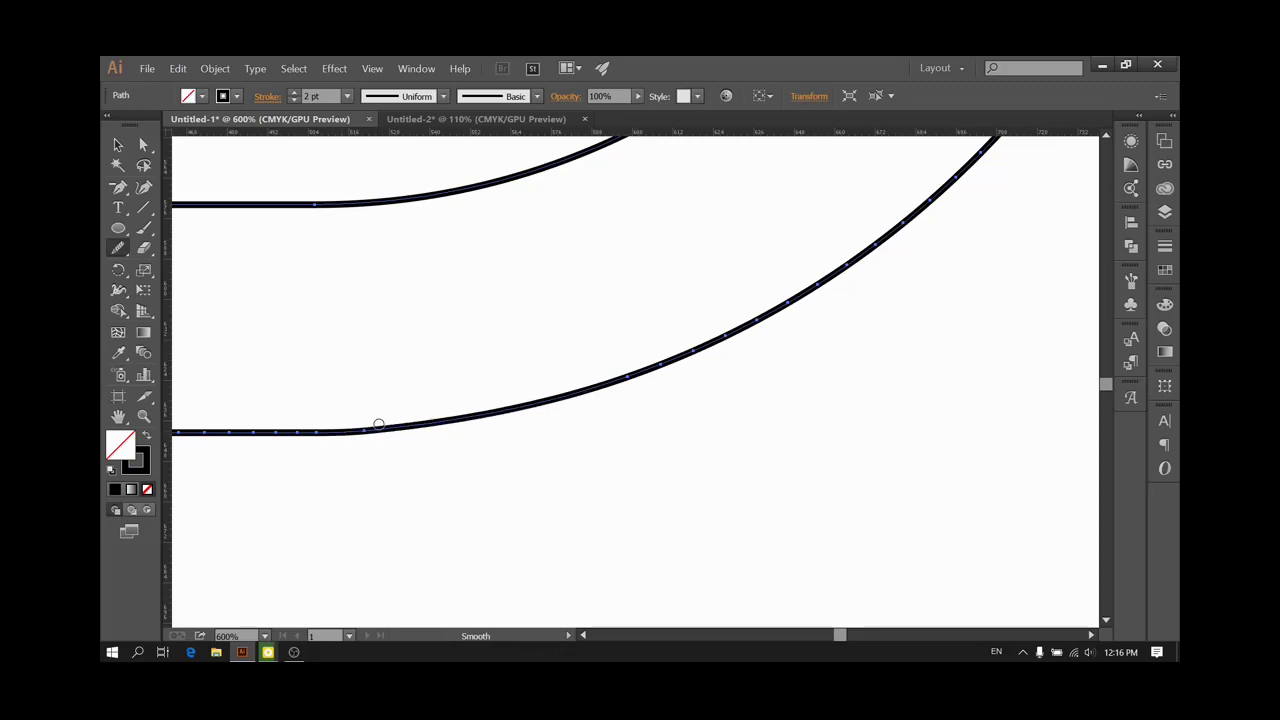
pyautogui.moveTo(465, 419); pyautogui.dragTo(543, 403)
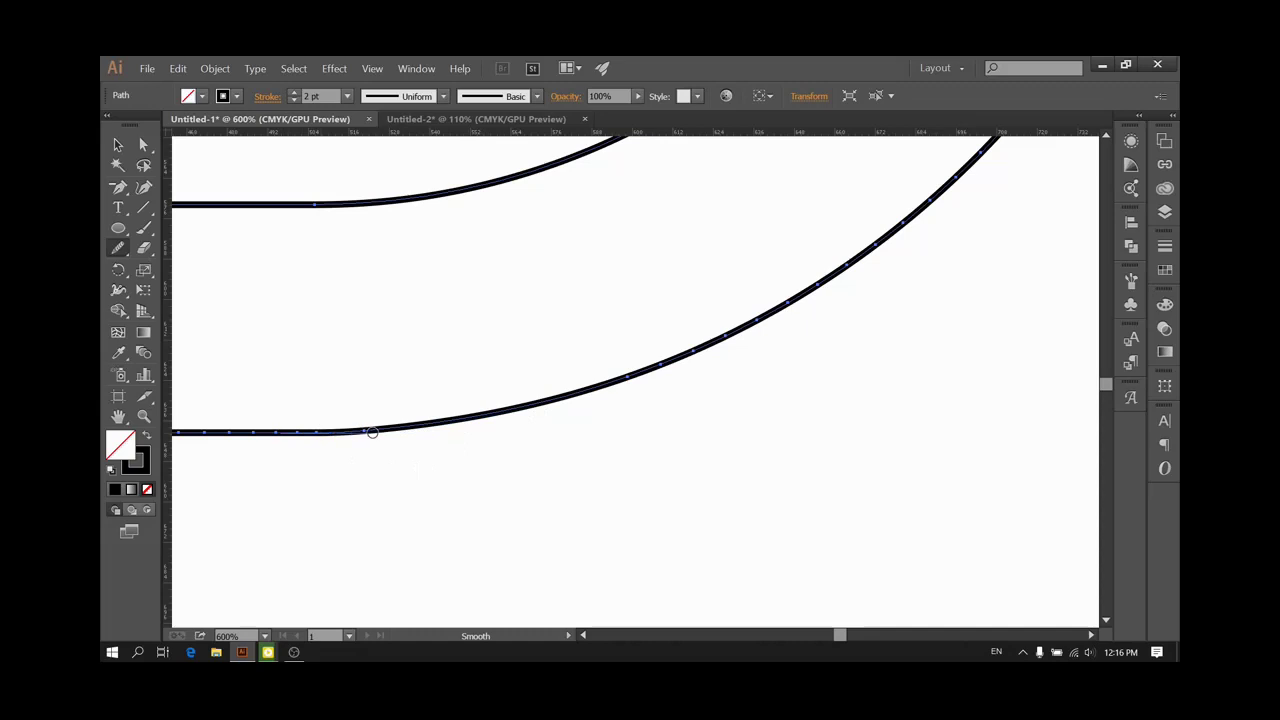
pyautogui.moveTo(372, 432); pyautogui.dragTo(361, 432)
pyautogui.scroll(2, 411, 433)
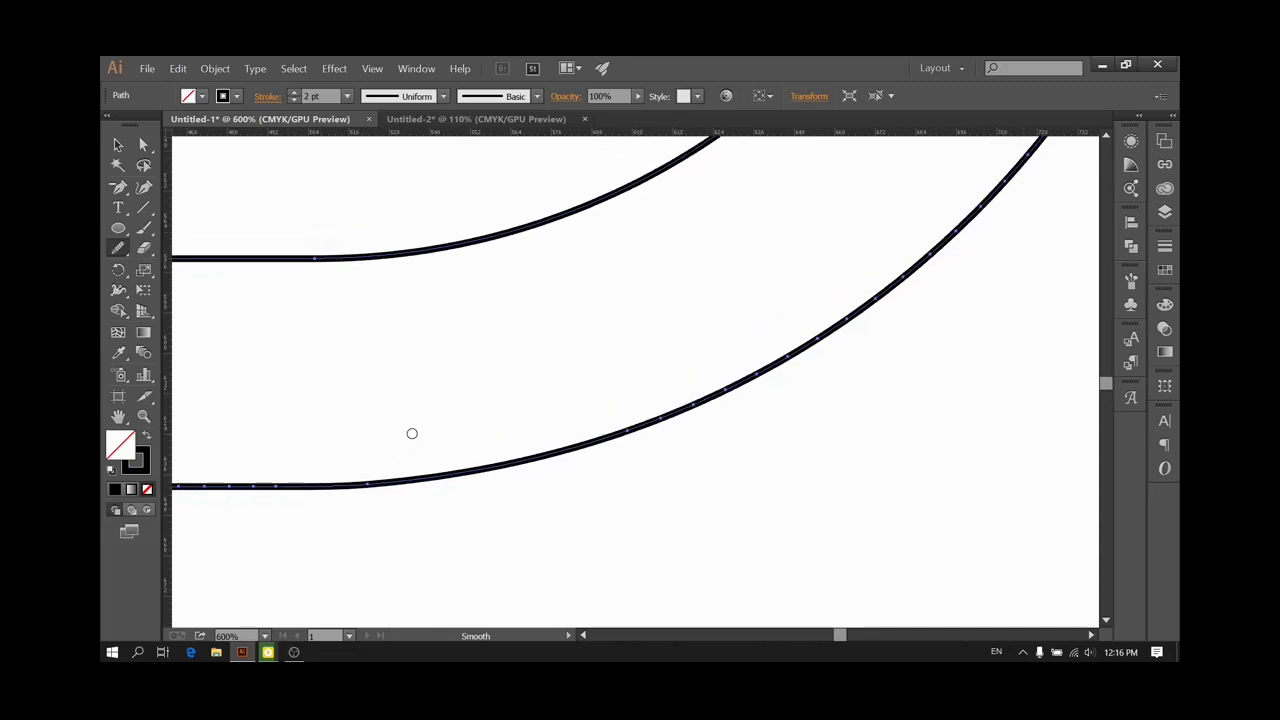
pyautogui.keyDown('alt'); pyautogui.scroll(-4, 411, 433); pyautogui.keyUp('alt')
pyautogui.click(118, 145)
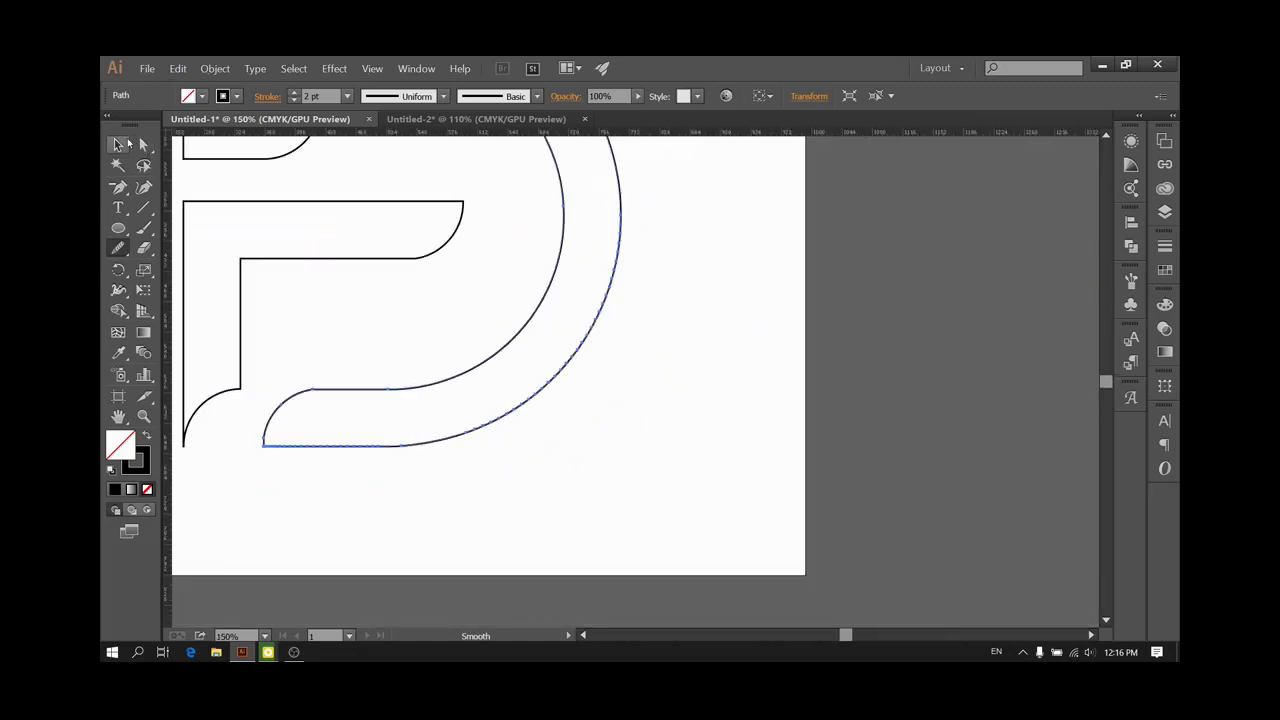
pyautogui.click(479, 398)
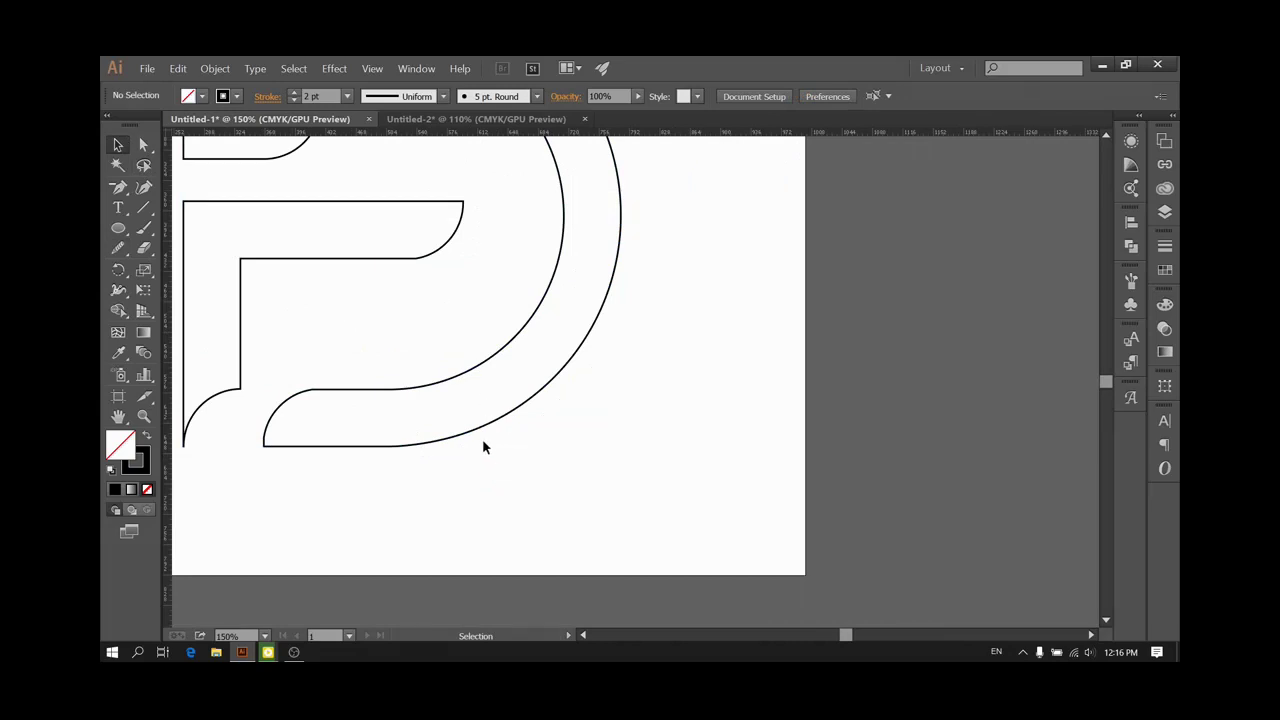
# Smooth the corner where the P shape's long horizontal bar meets its rounded end along the lower edge, using the Smooth tool
pyautogui.scroll(4, 471, 466)
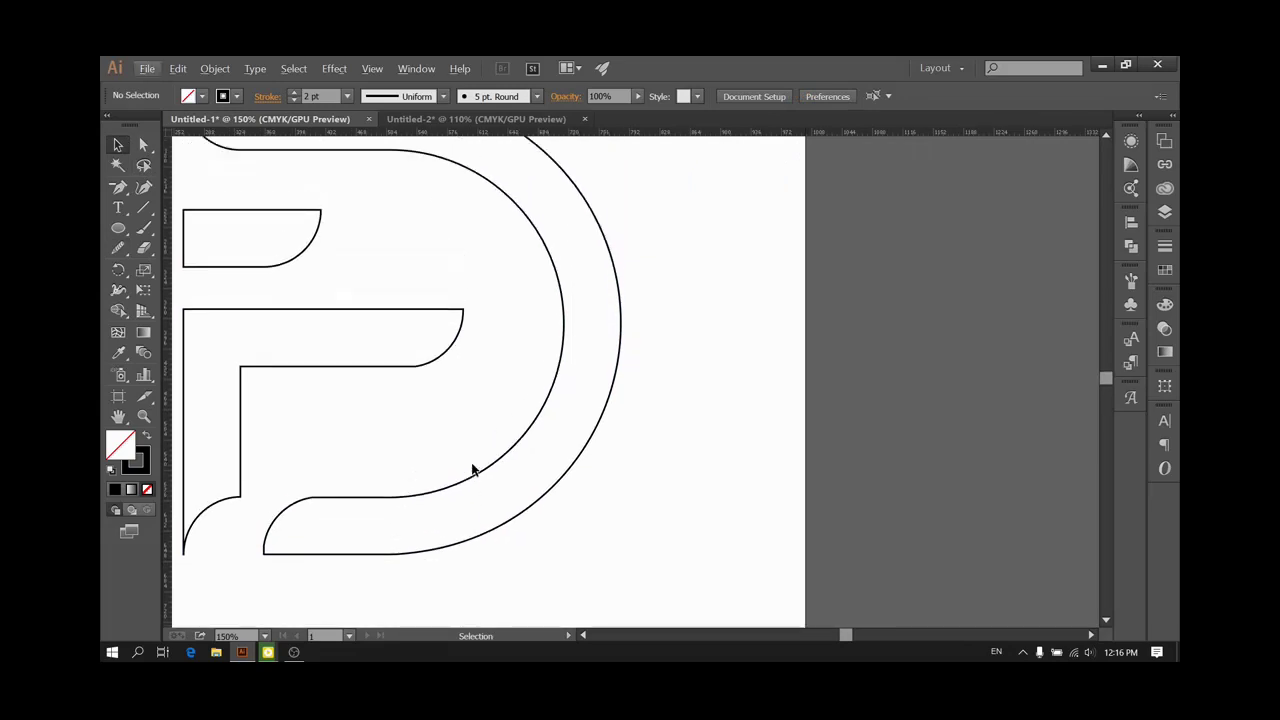
pyautogui.keyDown('alt'); pyautogui.scroll(3, 473, 469); pyautogui.keyUp('alt')
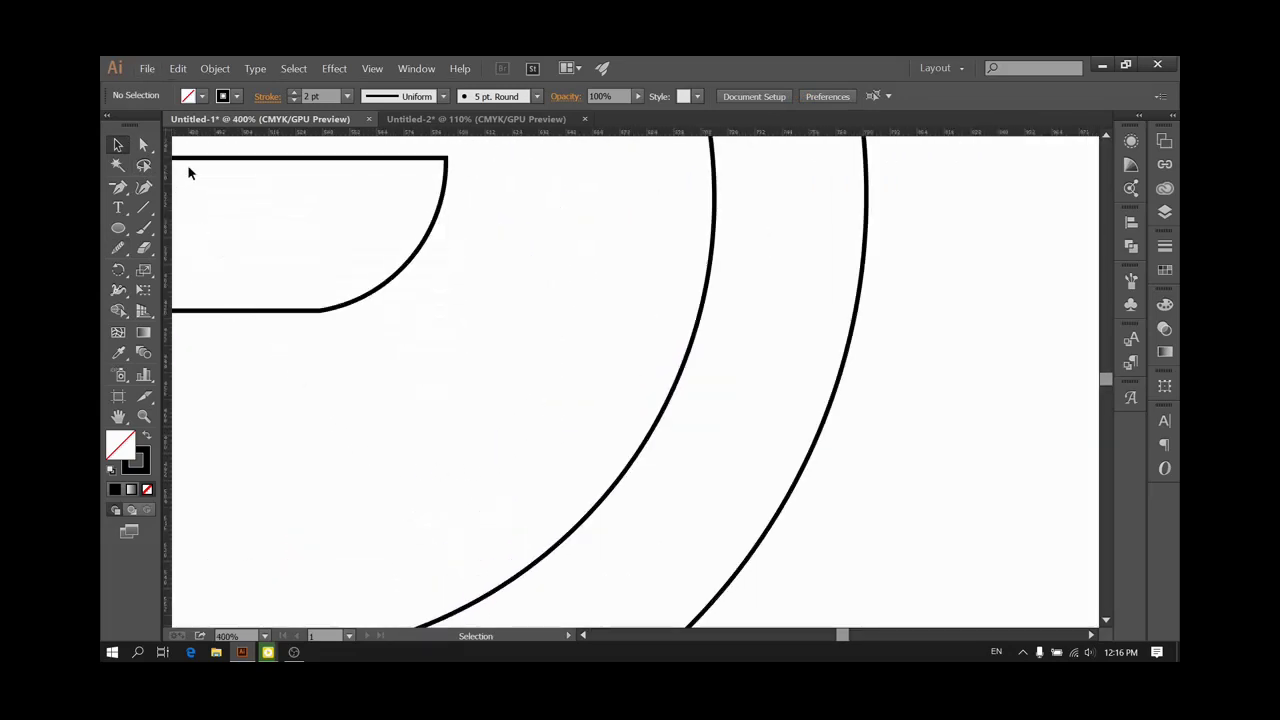
pyautogui.click(307, 307)
pyautogui.click(118, 248)
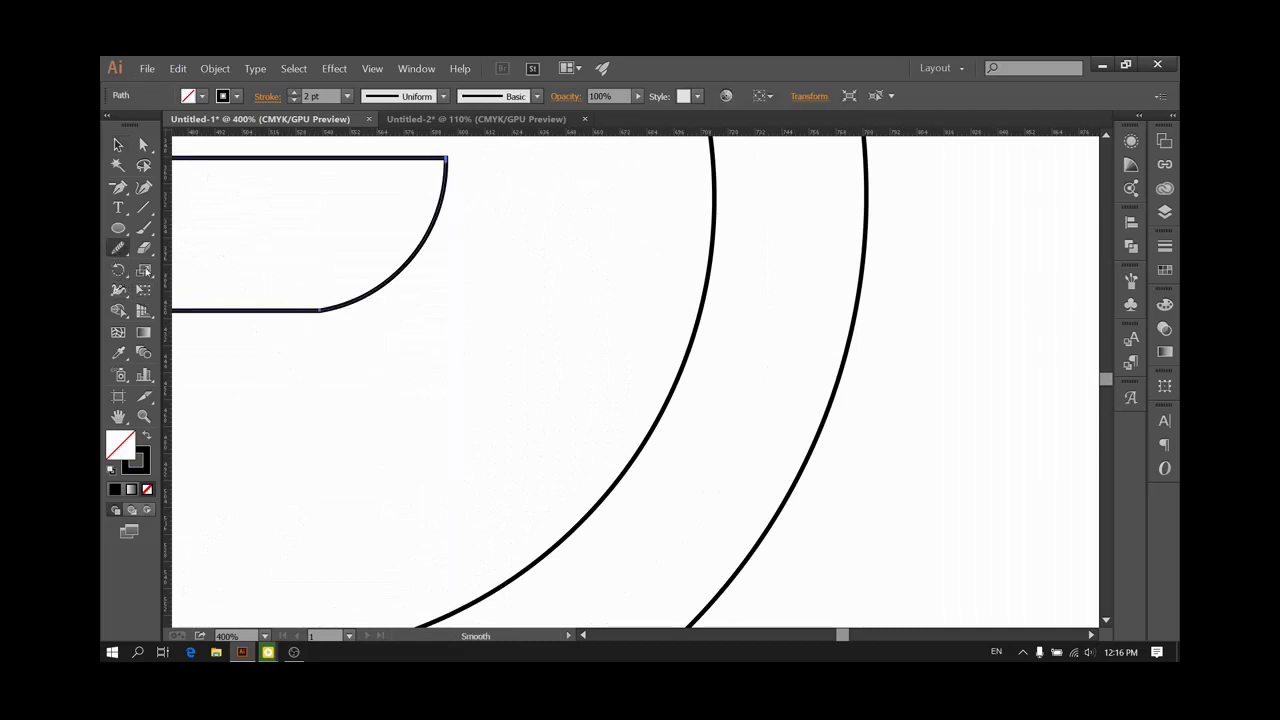
pyautogui.keyDown('alt'); pyautogui.scroll(2, 454, 400); pyautogui.keyUp('alt')
pyautogui.keyDown('ctrl'); pyautogui.hscroll(-3, 436, 478); pyautogui.keyUp('ctrl')
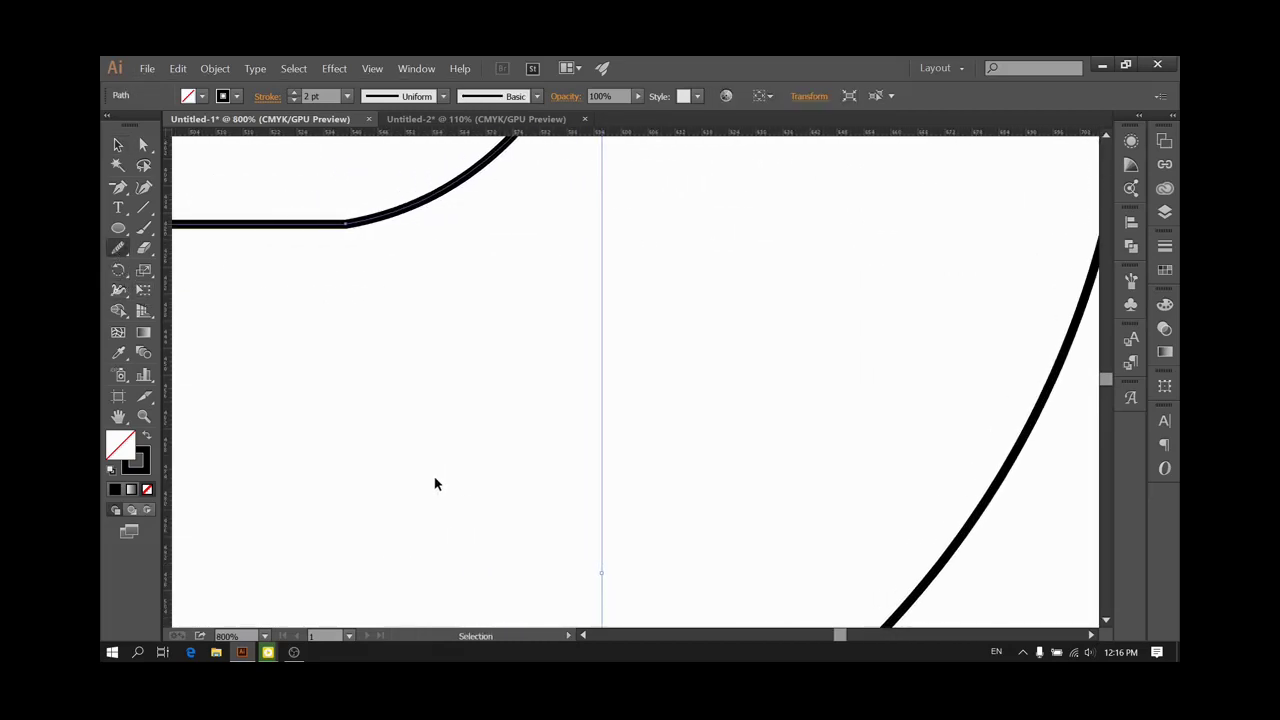
pyautogui.keyDown('alt'); pyautogui.scroll(1, 471, 477); pyautogui.keyUp('alt')
pyautogui.keyDown('alt'); pyautogui.scroll(1, 481, 484); pyautogui.keyUp('alt')
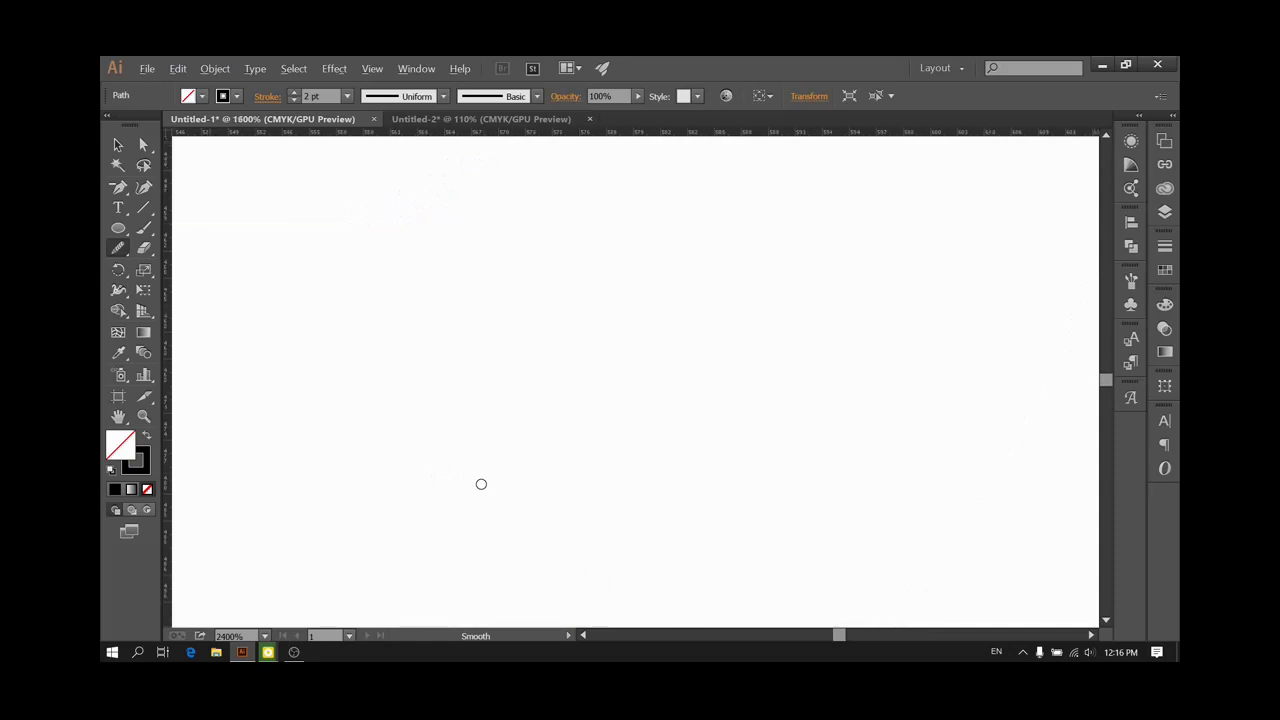
pyautogui.keyDown('alt'); pyautogui.scroll(-2, 481, 484); pyautogui.keyUp('alt')
pyautogui.scroll(2, 481, 484)
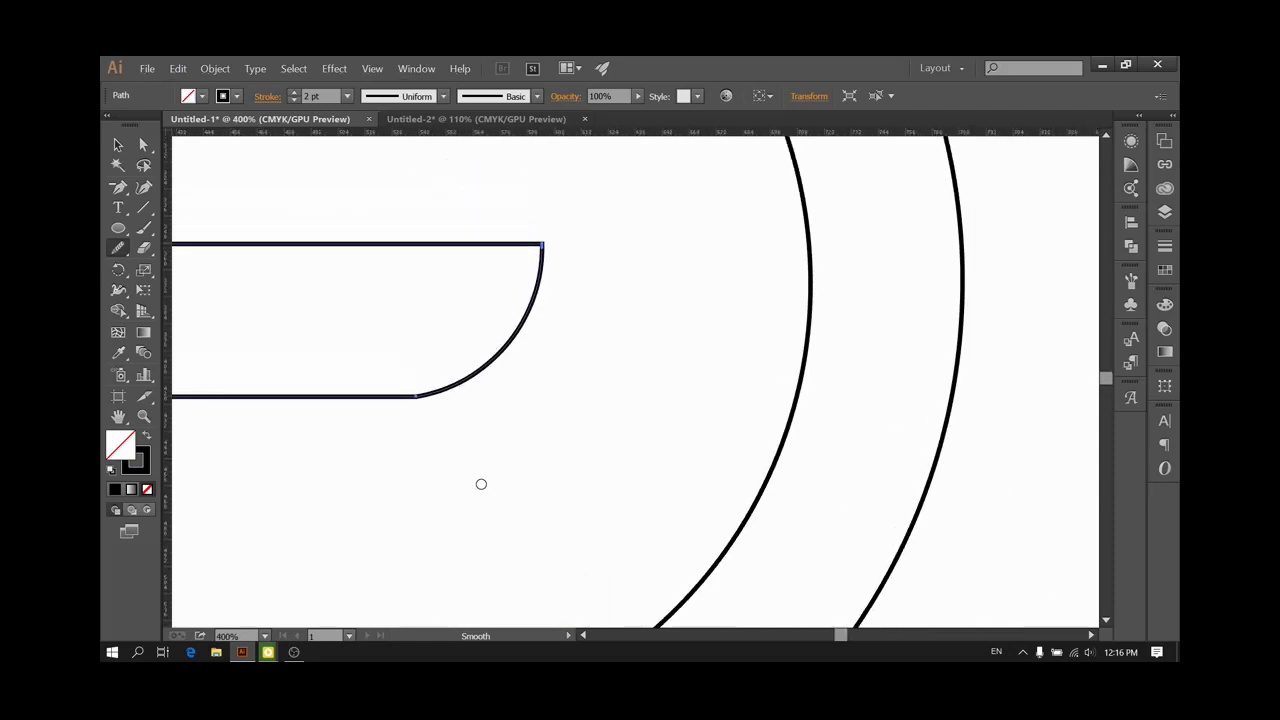
pyautogui.keyDown('alt'); pyautogui.scroll(2, 481, 484); pyautogui.keyUp('alt')
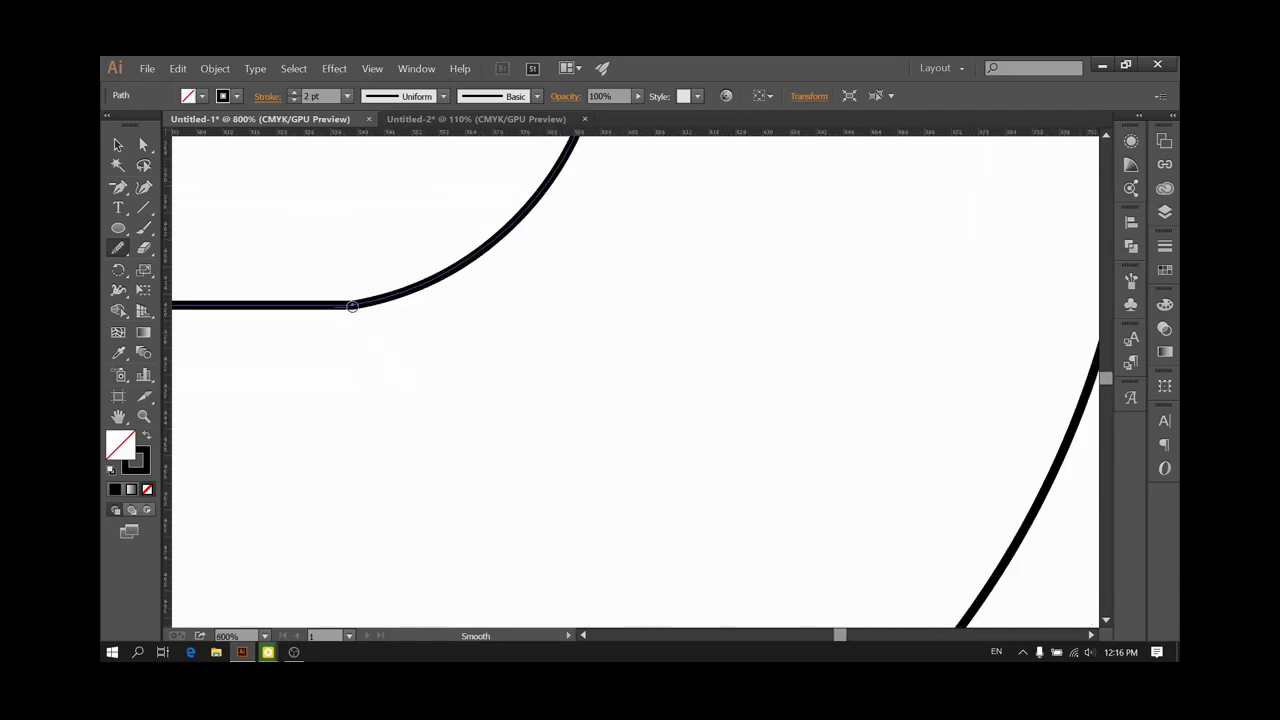
pyautogui.moveTo(352, 307); pyautogui.dragTo(368, 304)
pyautogui.keyDown('alt'); pyautogui.scroll(-2, 450, 312); pyautogui.keyUp('alt')
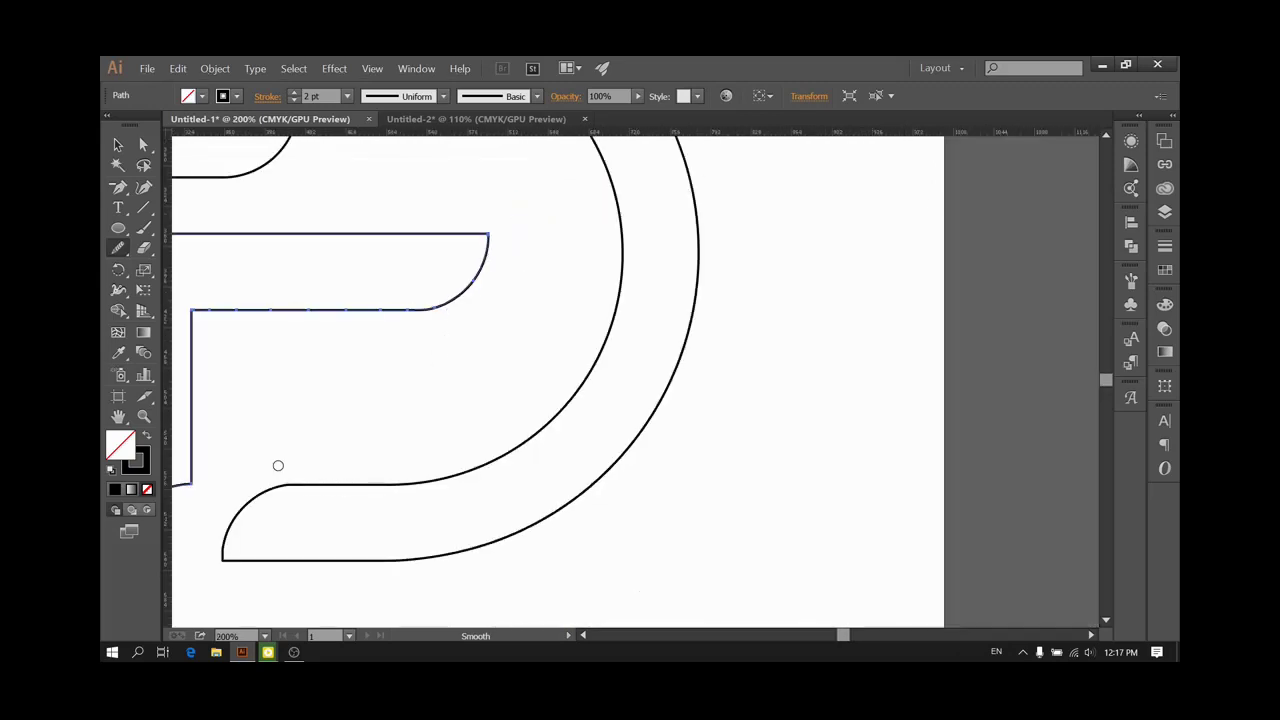
# Smooth the junction between the D band's lower rounded end and its straight inner edge with the Smooth tool, then deselect the band
pyautogui.press('y')
pyautogui.click(306, 529)
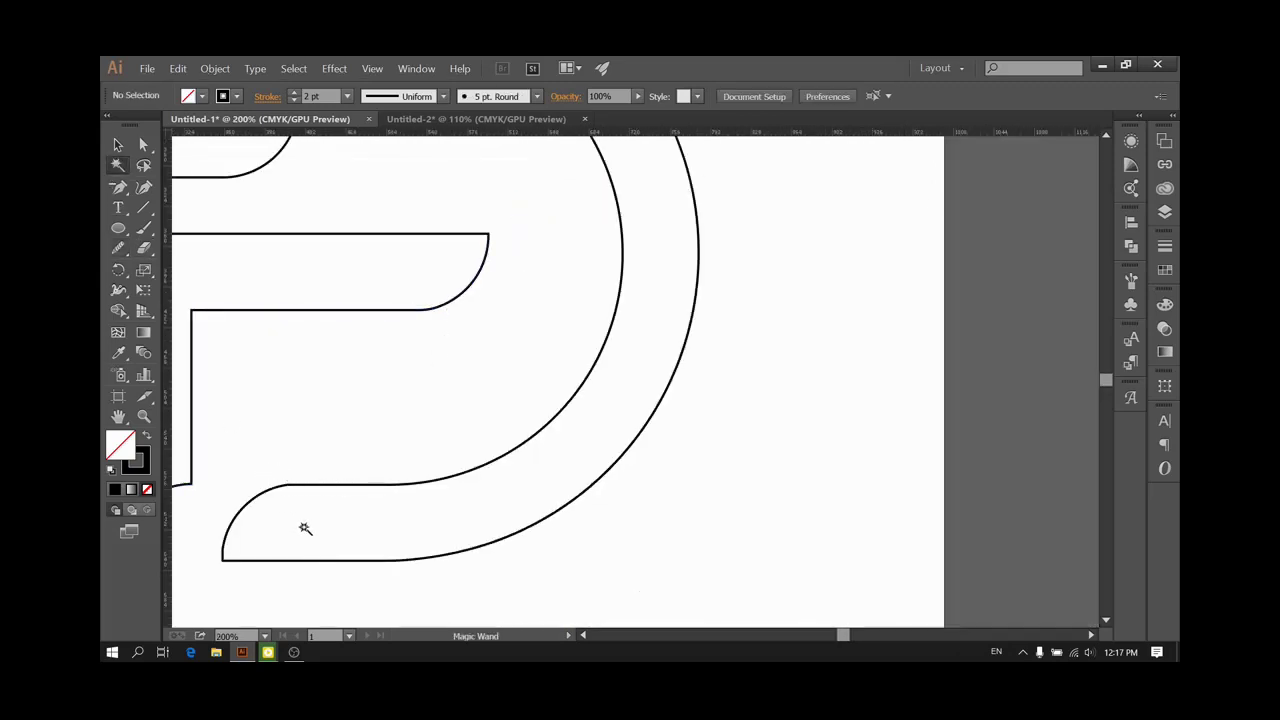
pyautogui.press('v')
pyautogui.moveTo(263, 434); pyautogui.dragTo(323, 541)
pyautogui.keyDown('alt'); pyautogui.scroll(2, 323, 541); pyautogui.keyUp('alt')
pyautogui.click(118, 249)
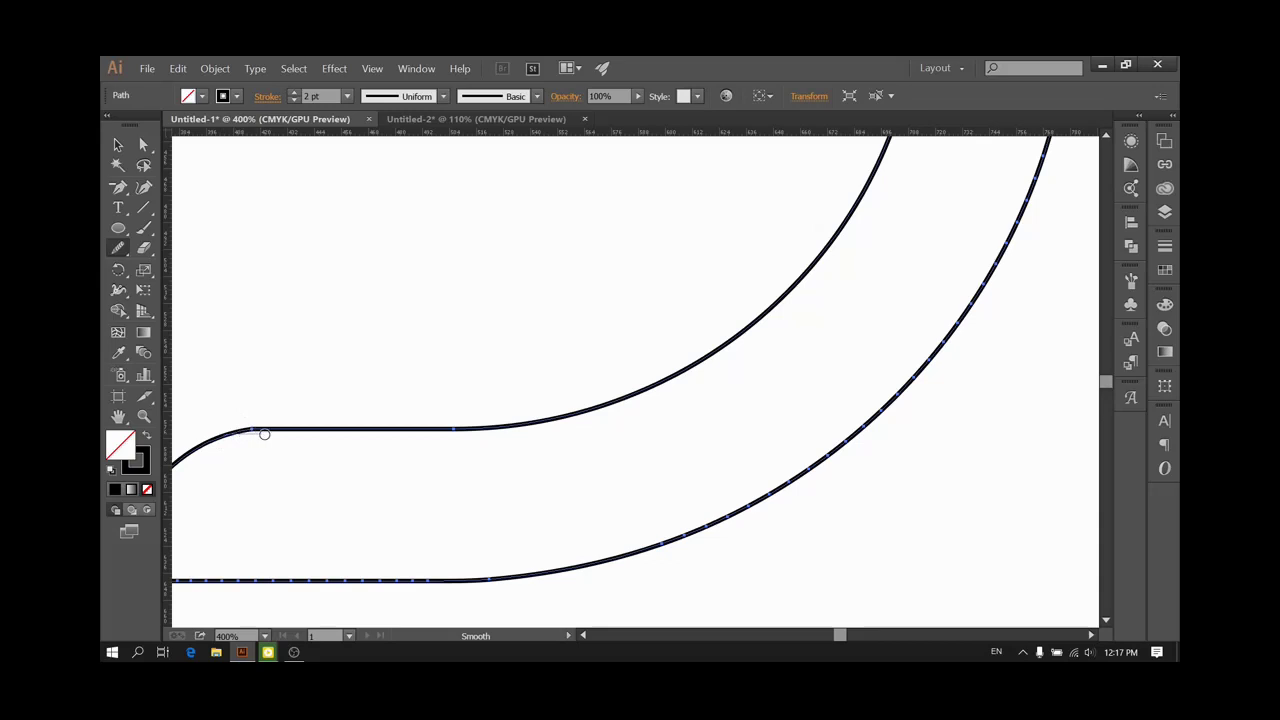
pyautogui.moveTo(264, 434); pyautogui.dragTo(251, 441)
pyautogui.keyDown('alt'); pyautogui.scroll(-3, 292, 426); pyautogui.keyUp('alt')
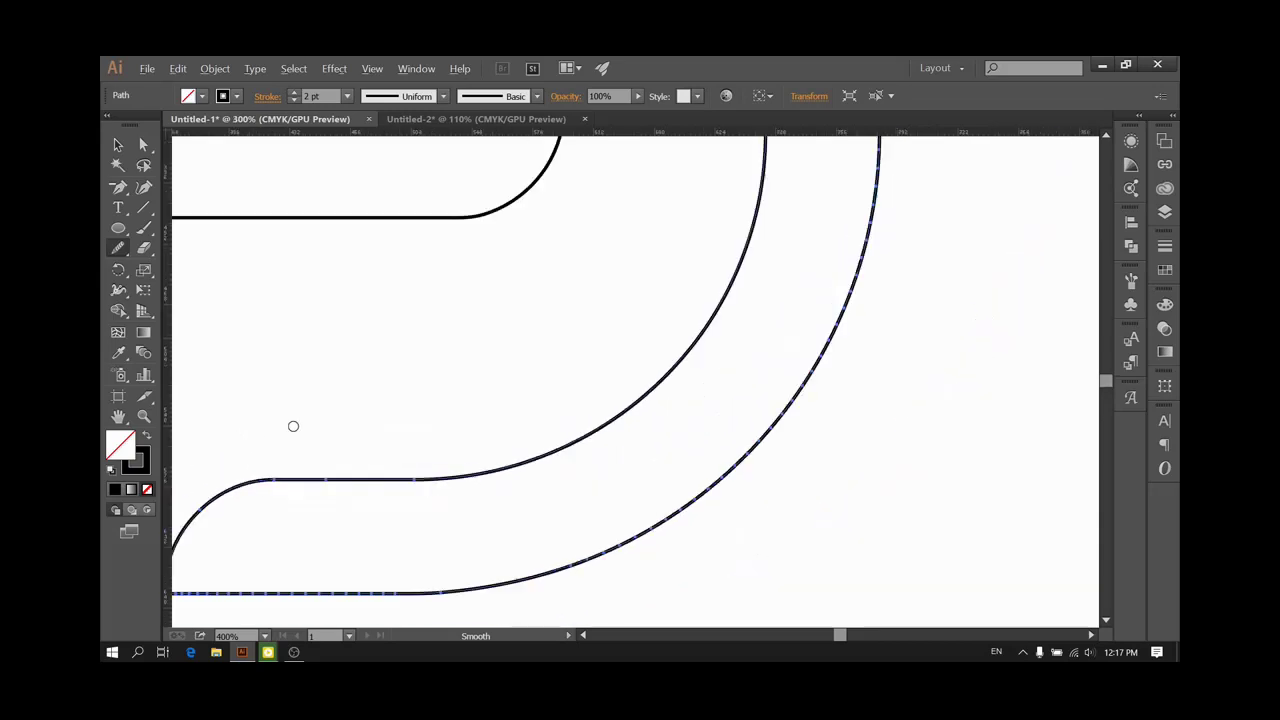
pyautogui.keyDown('alt'); pyautogui.scroll(-2, 293, 426); pyautogui.keyUp('alt')
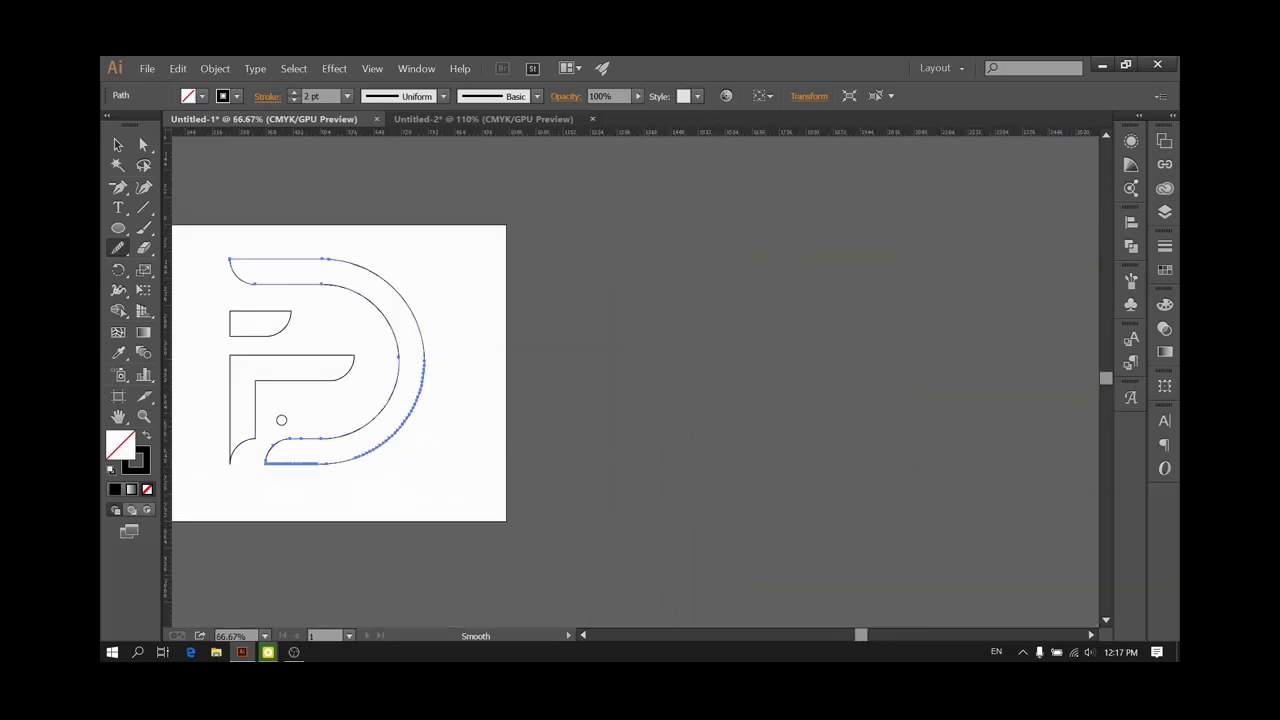
pyautogui.press('v')
pyautogui.click(231, 222)
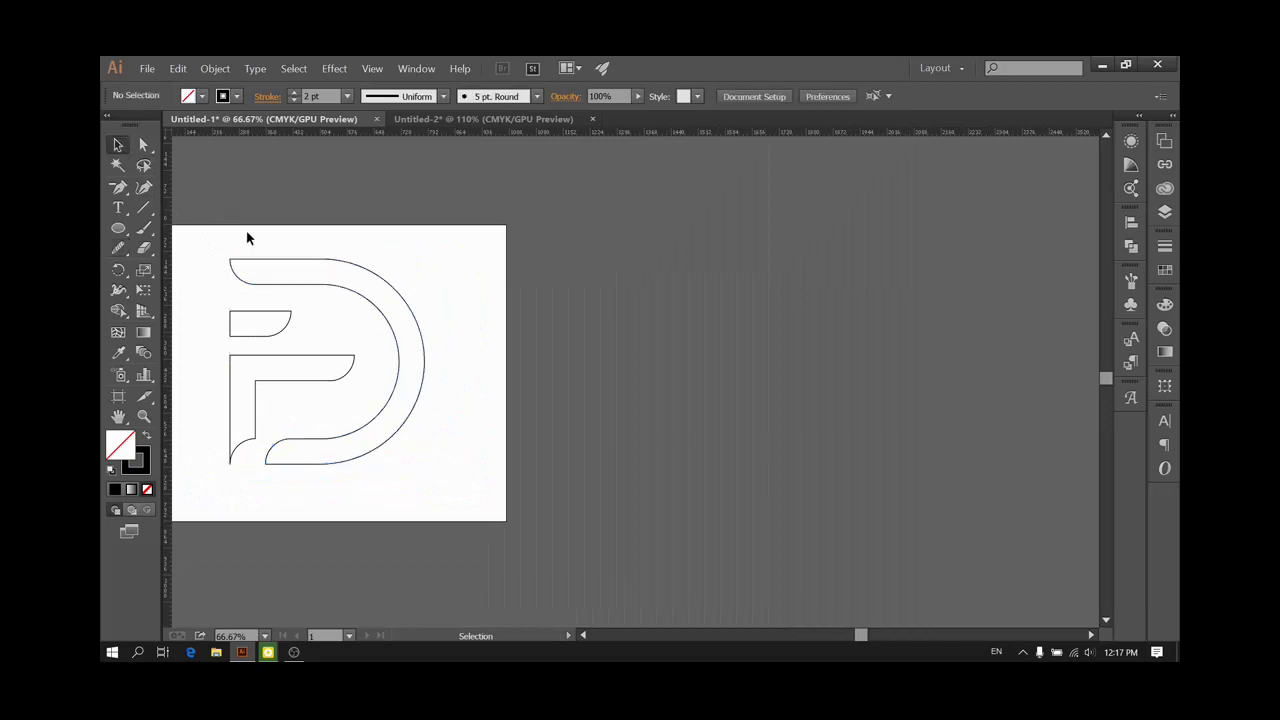
# Examine the whole letter and the junction of straight edge and curve on the D band's upper outline for unevenness
pyautogui.click(266, 637)
pyautogui.click(287, 612)
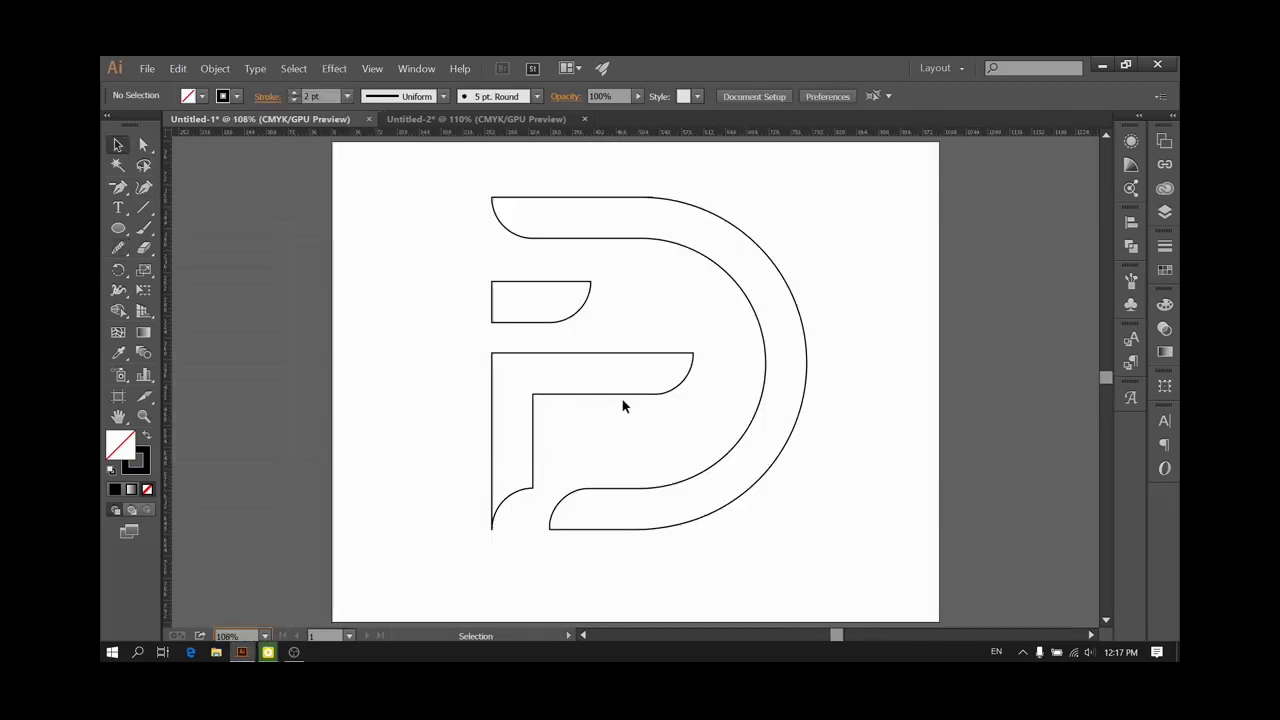
pyautogui.scroll(2, 712, 361)
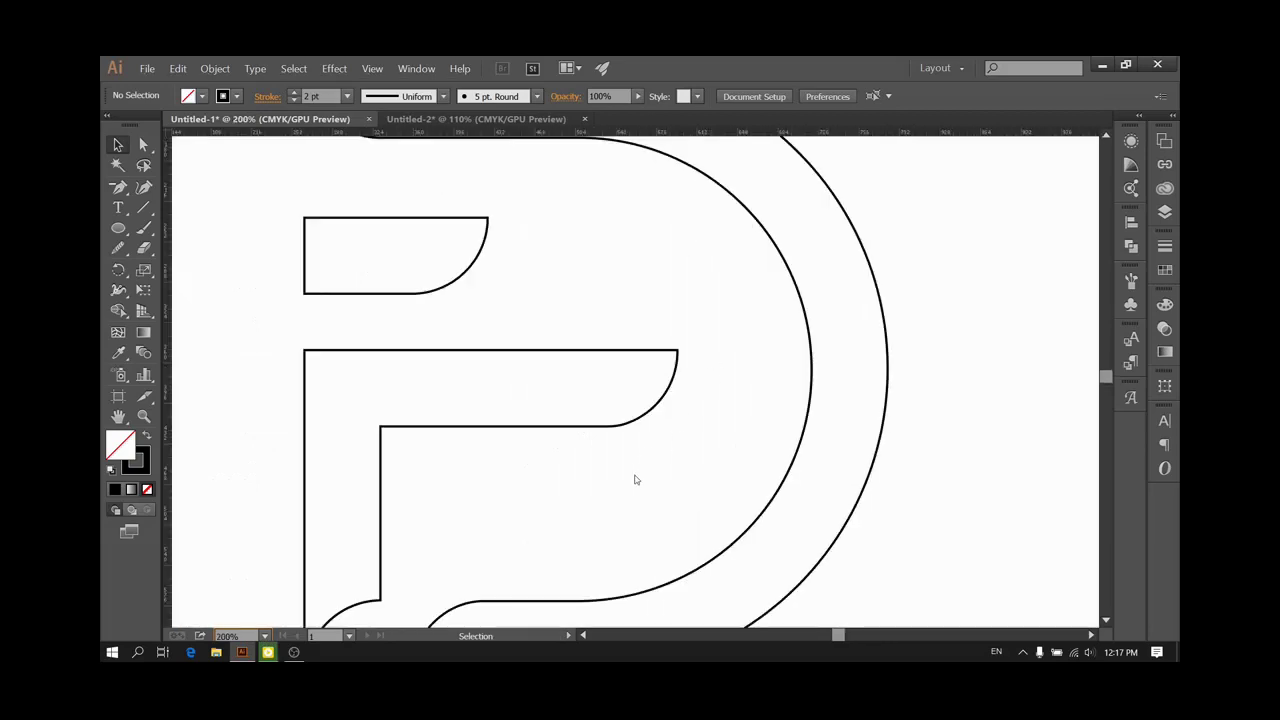
pyautogui.scroll(3, 620, 306)
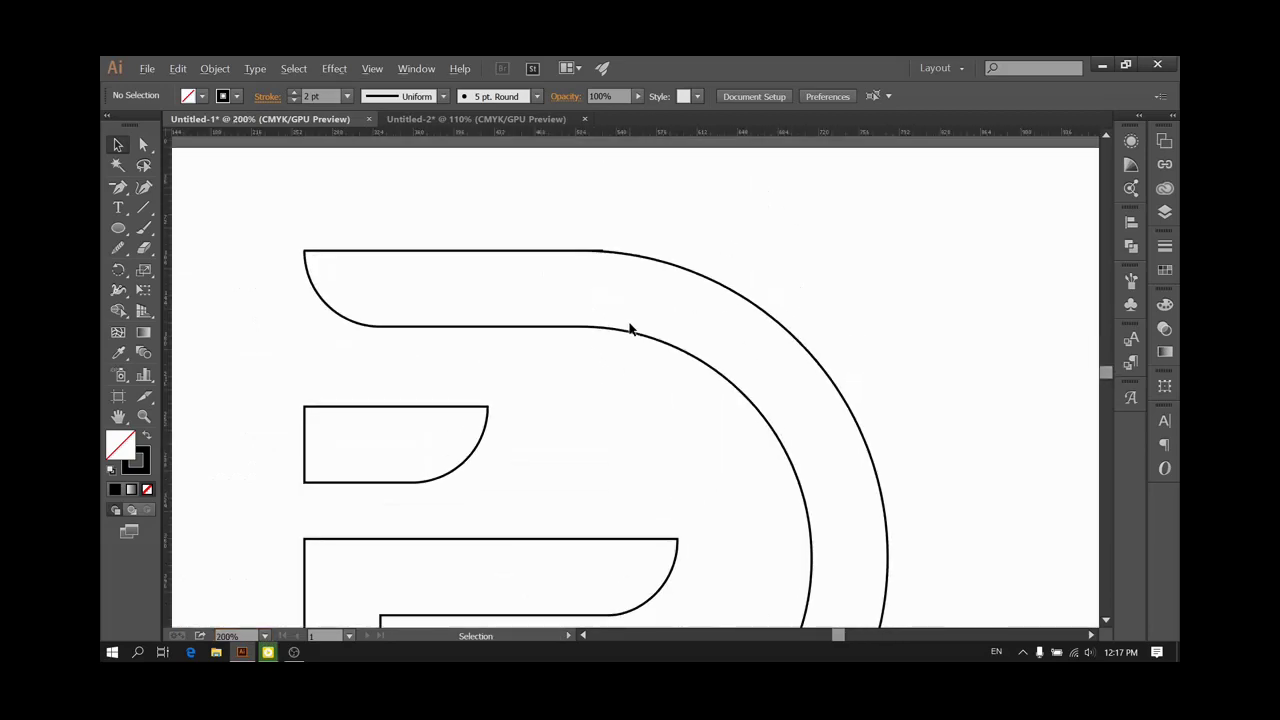
pyautogui.scroll(2, 629, 329)
pyautogui.scroll(3, 629, 329)
pyautogui.scroll(2, 631, 330)
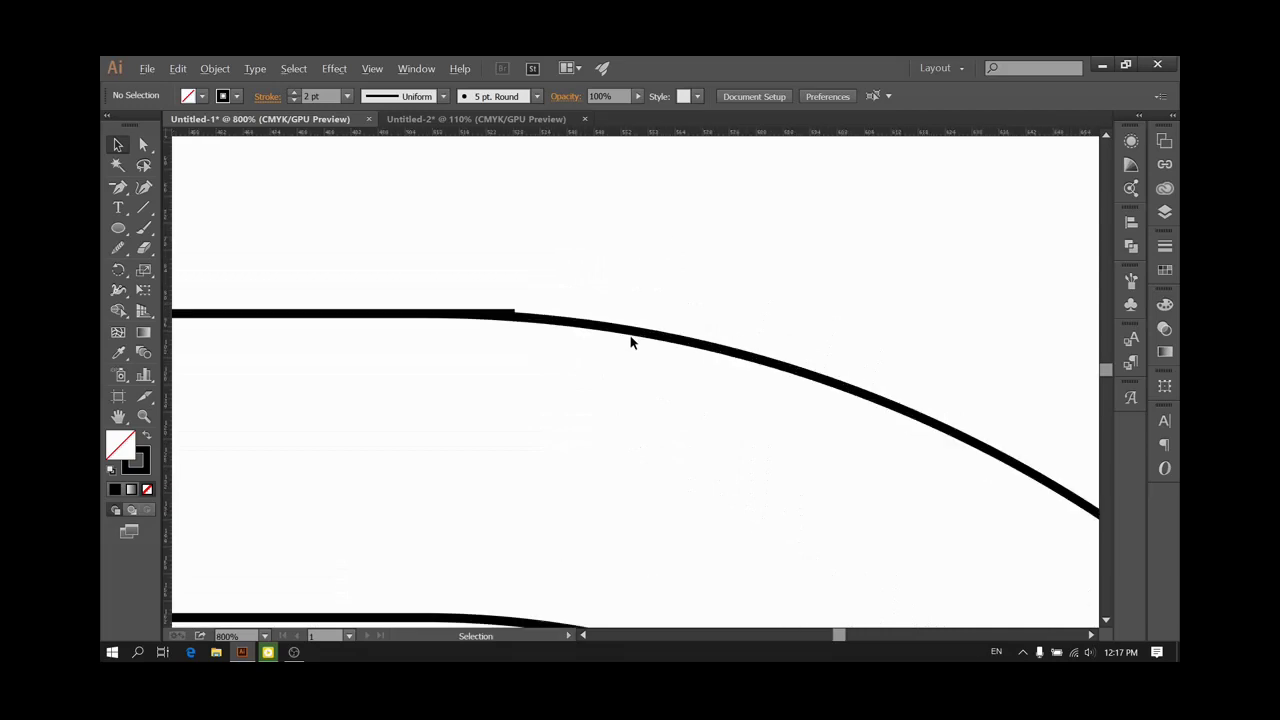
pyautogui.hotkey('ctrl', '0')
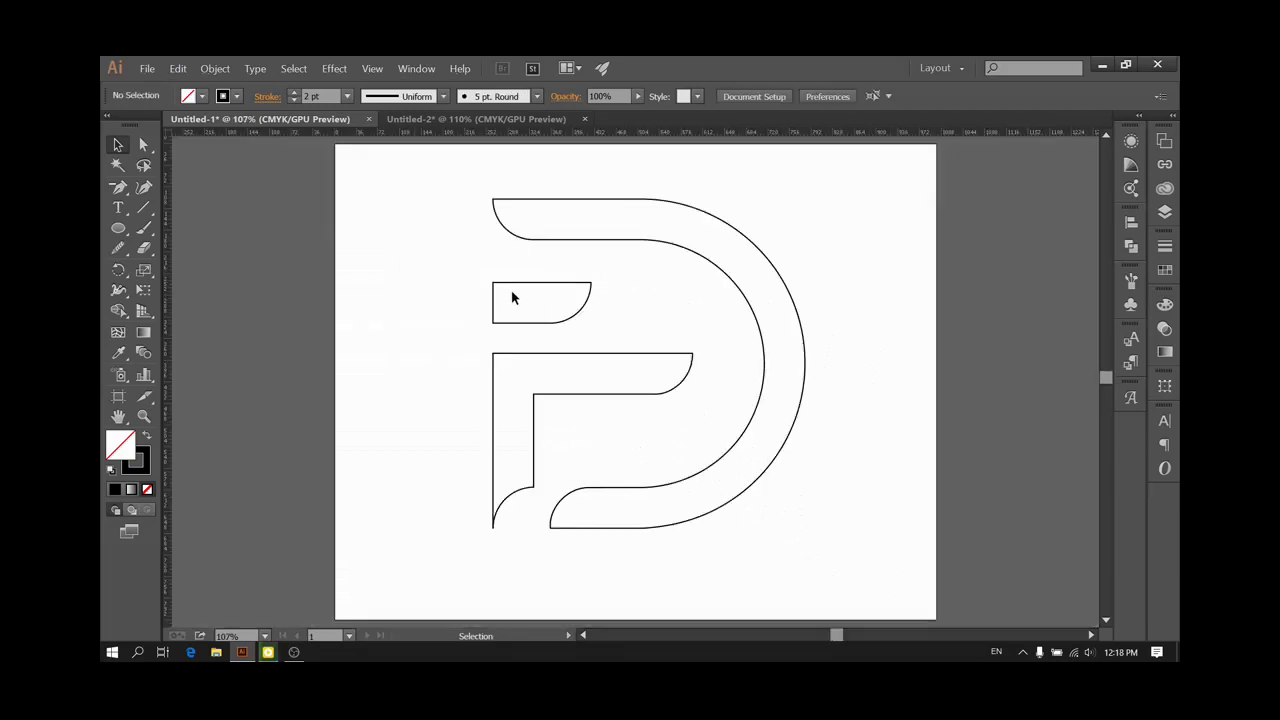
# Select the short bar and the P shape together and nudge them right and slightly up until the P's curved foot closely follows the D band's lower end
pyautogui.click(533, 323)
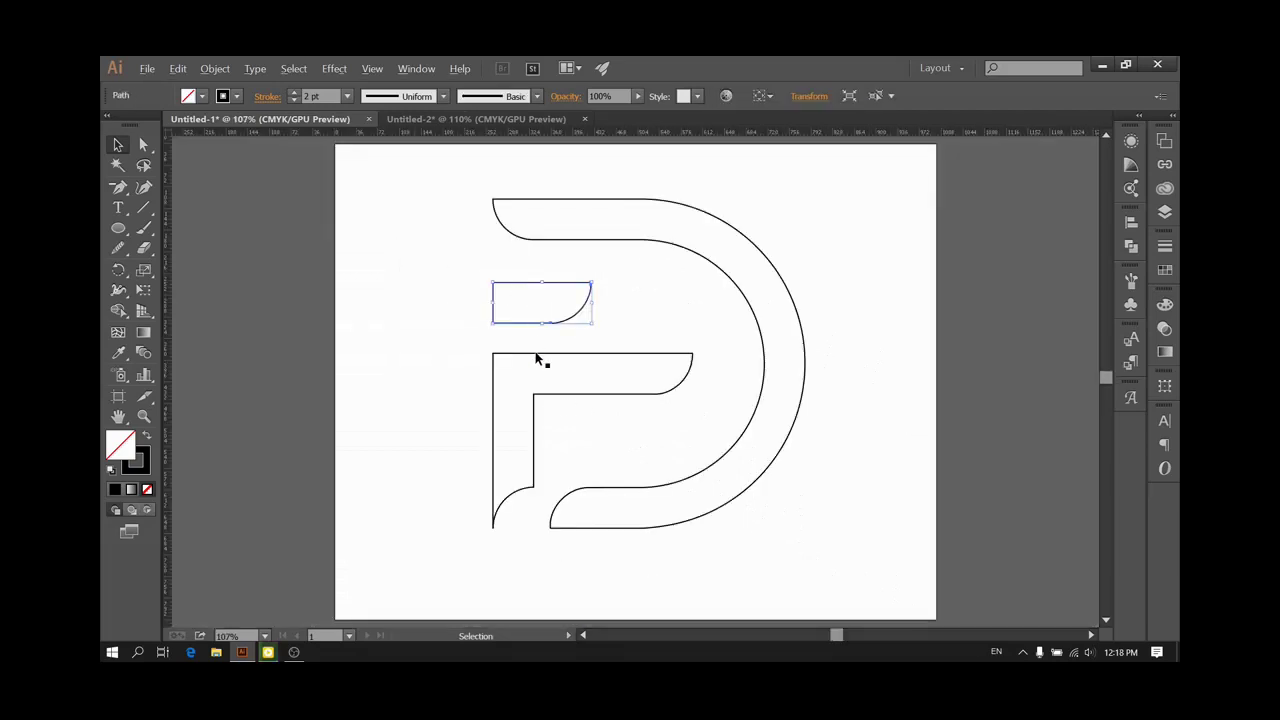
pyautogui.click(537, 357)
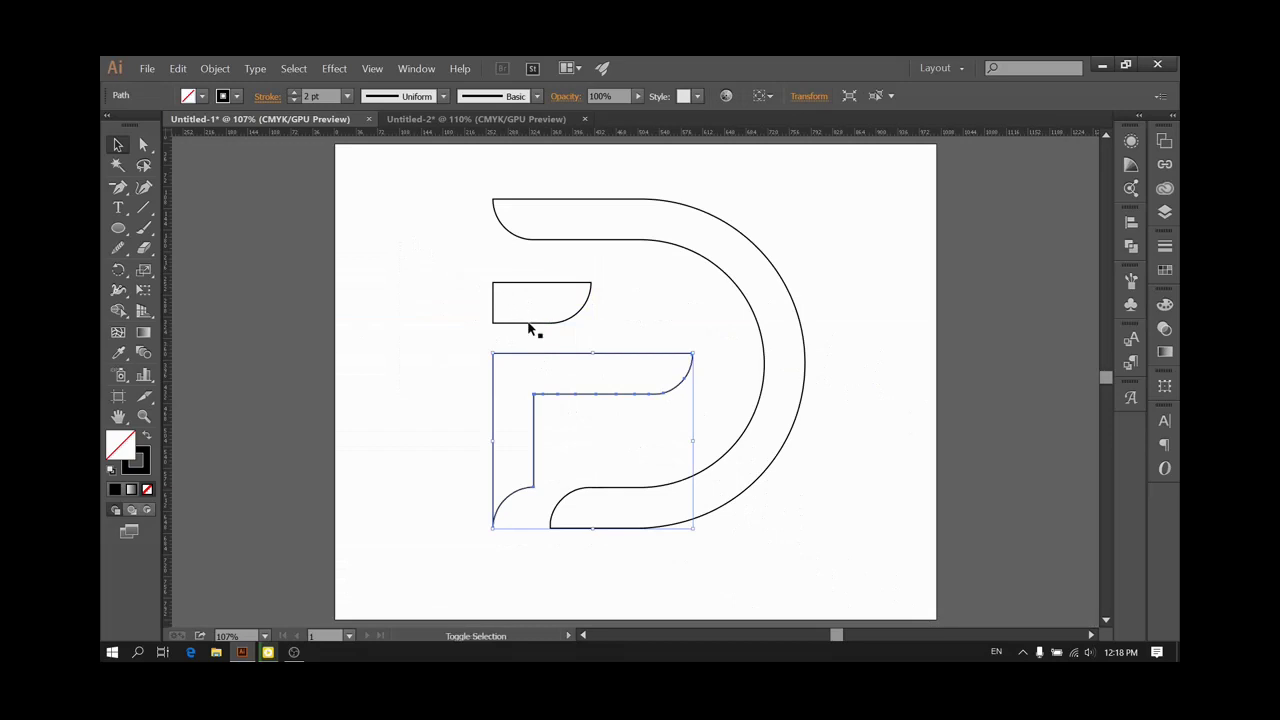
pyautogui.keyDown('shift'); pyautogui.click(530, 324); pyautogui.keyUp('shift')
pyautogui.press('Right')
pyautogui.press('Right')
pyautogui.press('Right')
pyautogui.press('Right')
pyautogui.press('Right')
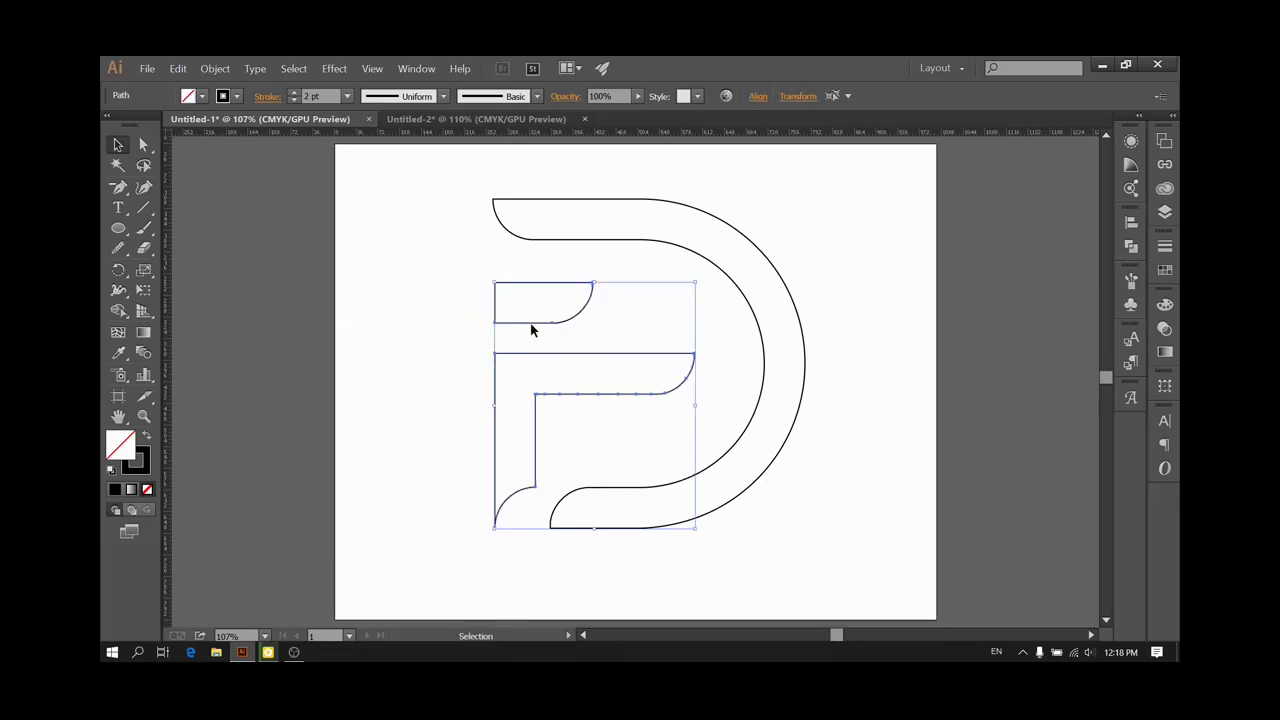
pyautogui.press('Right')
pyautogui.press('Right')
pyautogui.press('Right')
pyautogui.press('Right')
pyautogui.press('Right')
pyautogui.press('Right')
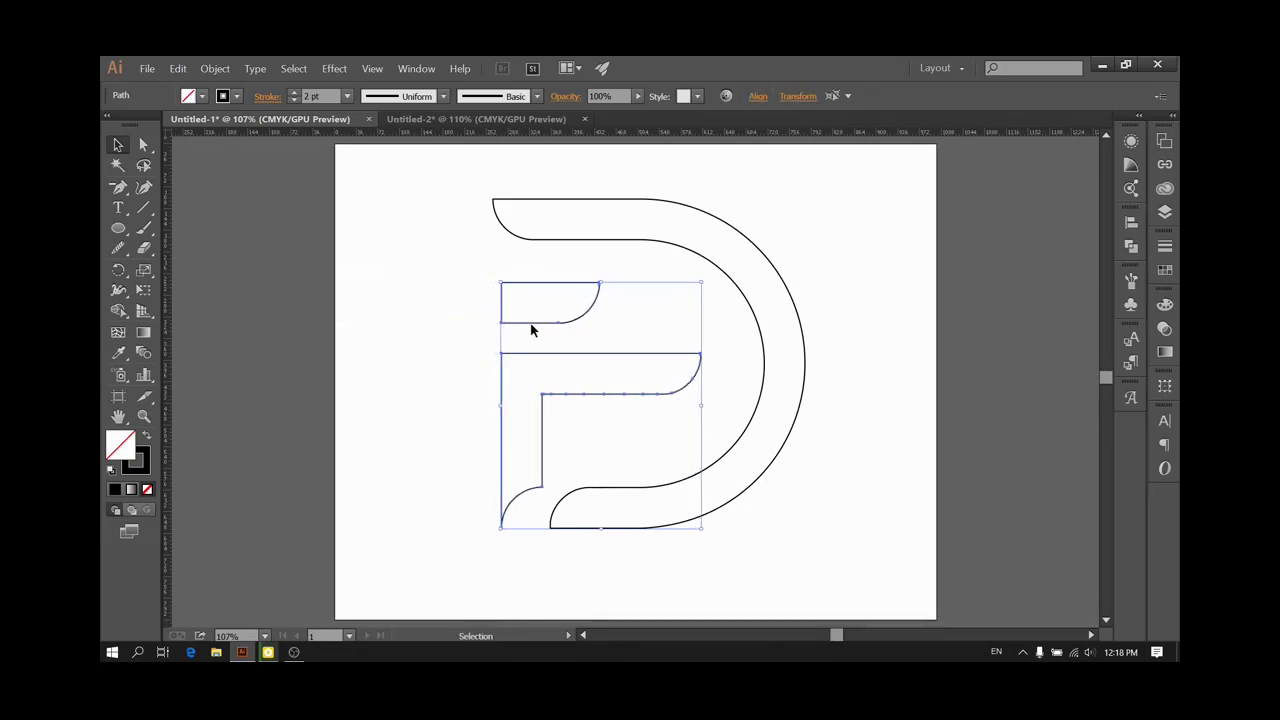
pyautogui.press('Right')
pyautogui.press('Right')
pyautogui.press('Right')
pyautogui.press('Right')
pyautogui.press('Right')
pyautogui.press('Right')
pyautogui.press('Right')
pyautogui.press('Right')
pyautogui.press('Right')
pyautogui.press('Right')
pyautogui.press('Right')
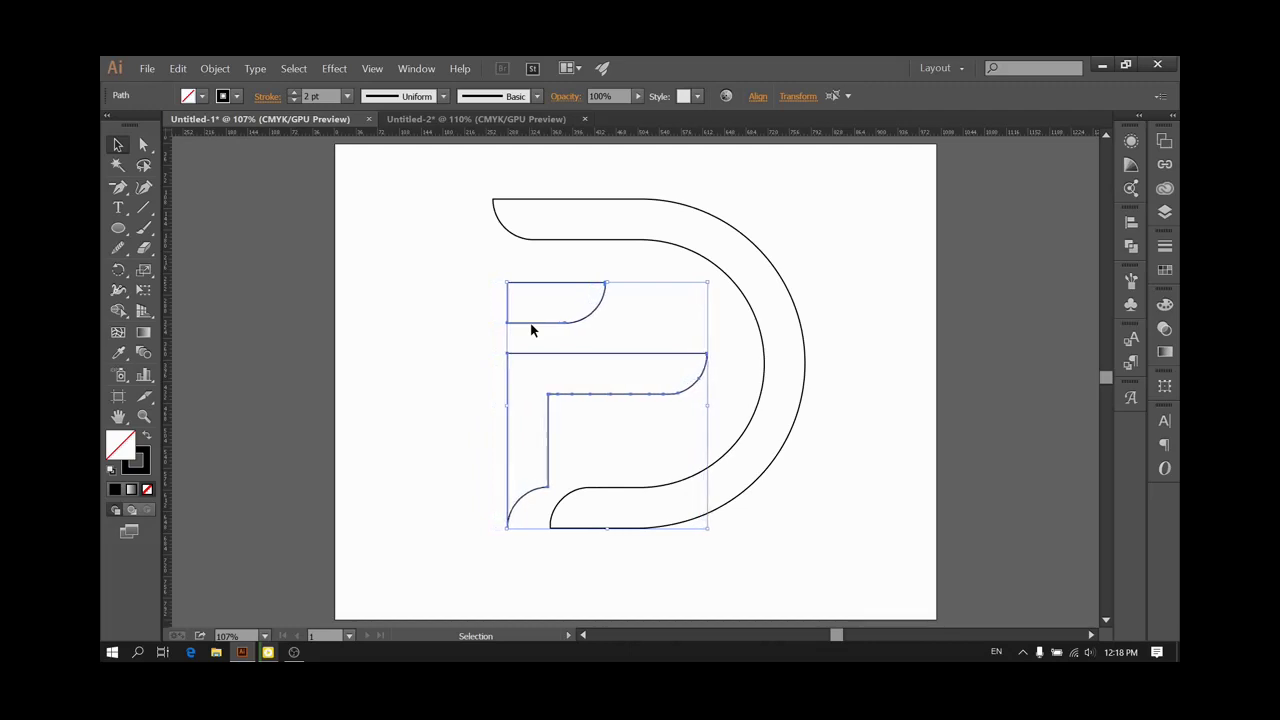
pyautogui.press('Right')
pyautogui.press('Right')
pyautogui.press('Right')
pyautogui.press('Right')
pyautogui.press('Right')
pyautogui.press('Right')
pyautogui.press('Right')
pyautogui.press('Right')
pyautogui.press('Right')
pyautogui.press('Right')
pyautogui.press('Right')
pyautogui.press('Right')
pyautogui.press('Right')
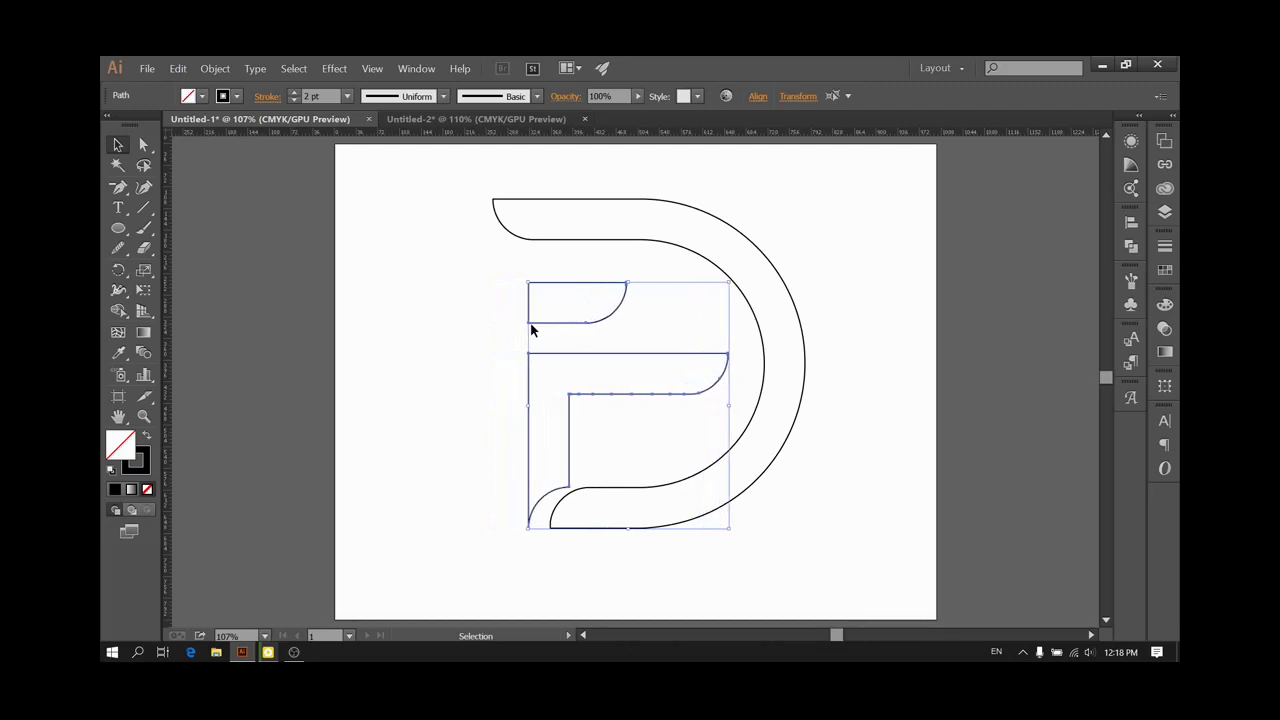
pyautogui.press('Up')
pyautogui.press('Up')
pyautogui.press('Up')
pyautogui.press('Up')
pyautogui.press('Right')
pyautogui.press('Right')
pyautogui.press('Right')
pyautogui.press('Right')
pyautogui.press('Right')
pyautogui.press('Right')
pyautogui.press('Right')
pyautogui.press('Right')
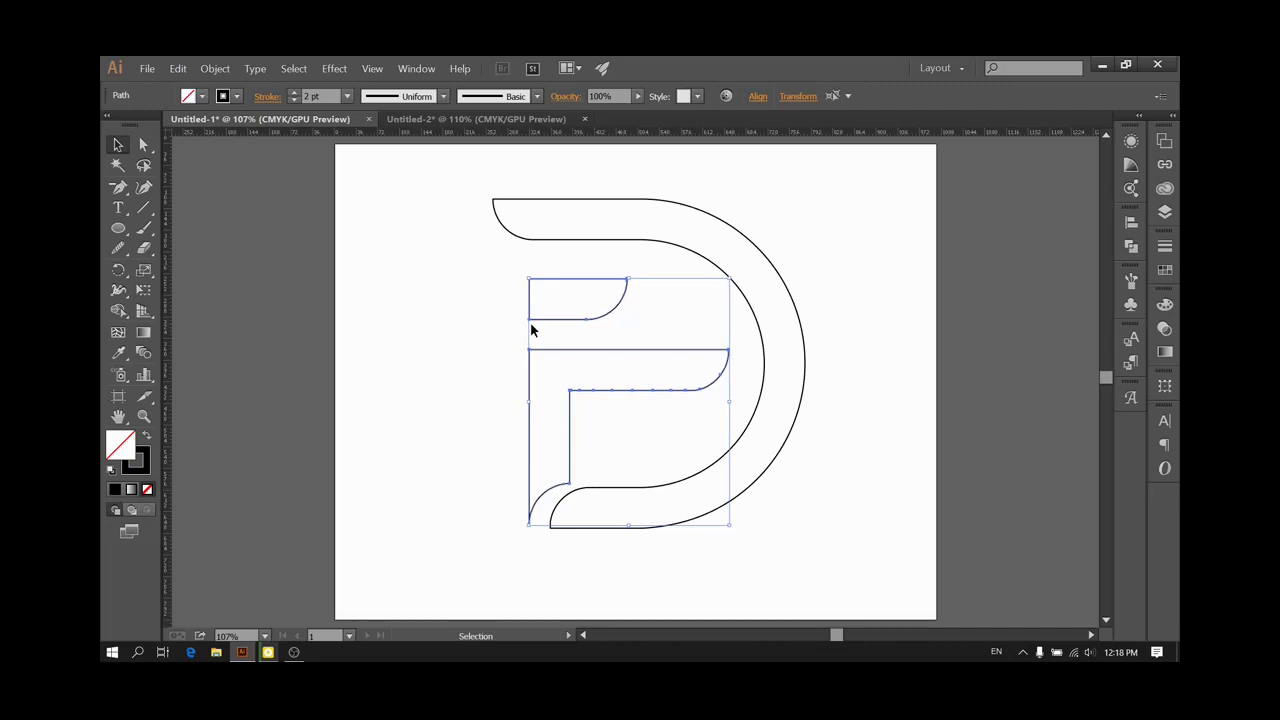
pyautogui.press('Right')
pyautogui.press('Right')
pyautogui.press('Right')
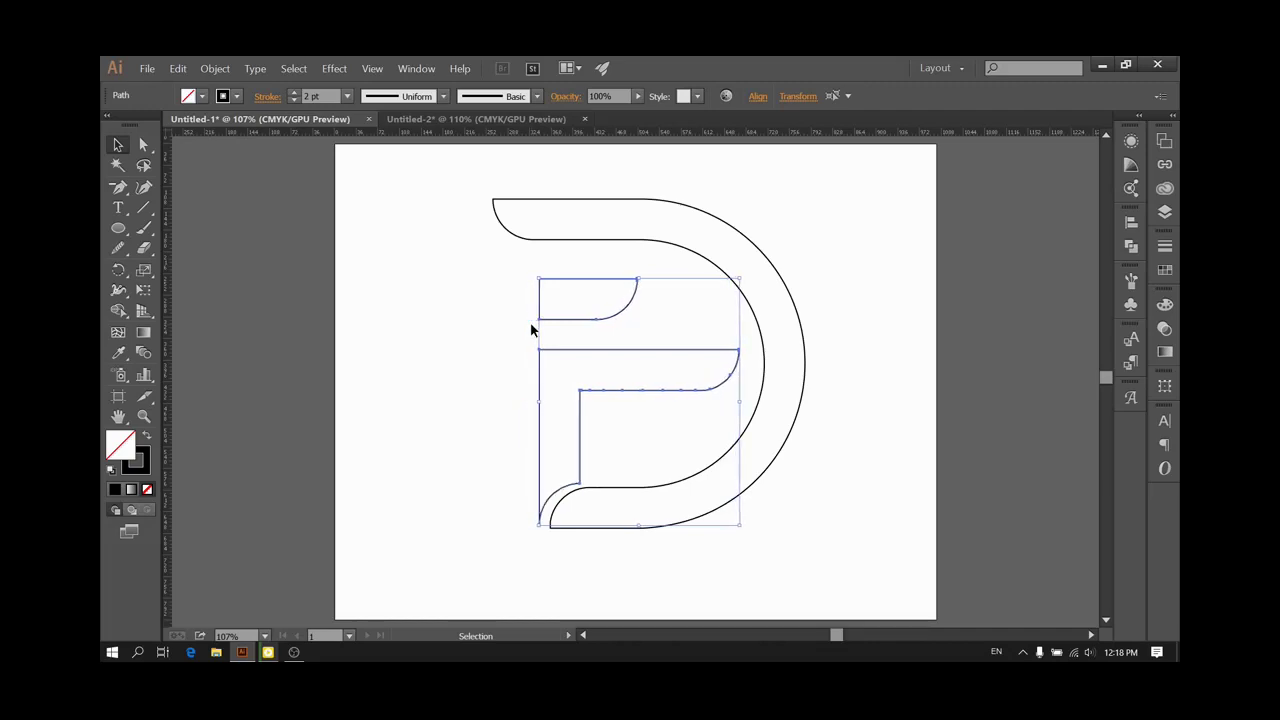
pyautogui.press('Up')
pyautogui.press('Up')
pyautogui.press('Right')
pyautogui.press('Right')
pyautogui.press('Right')
pyautogui.press('Right')
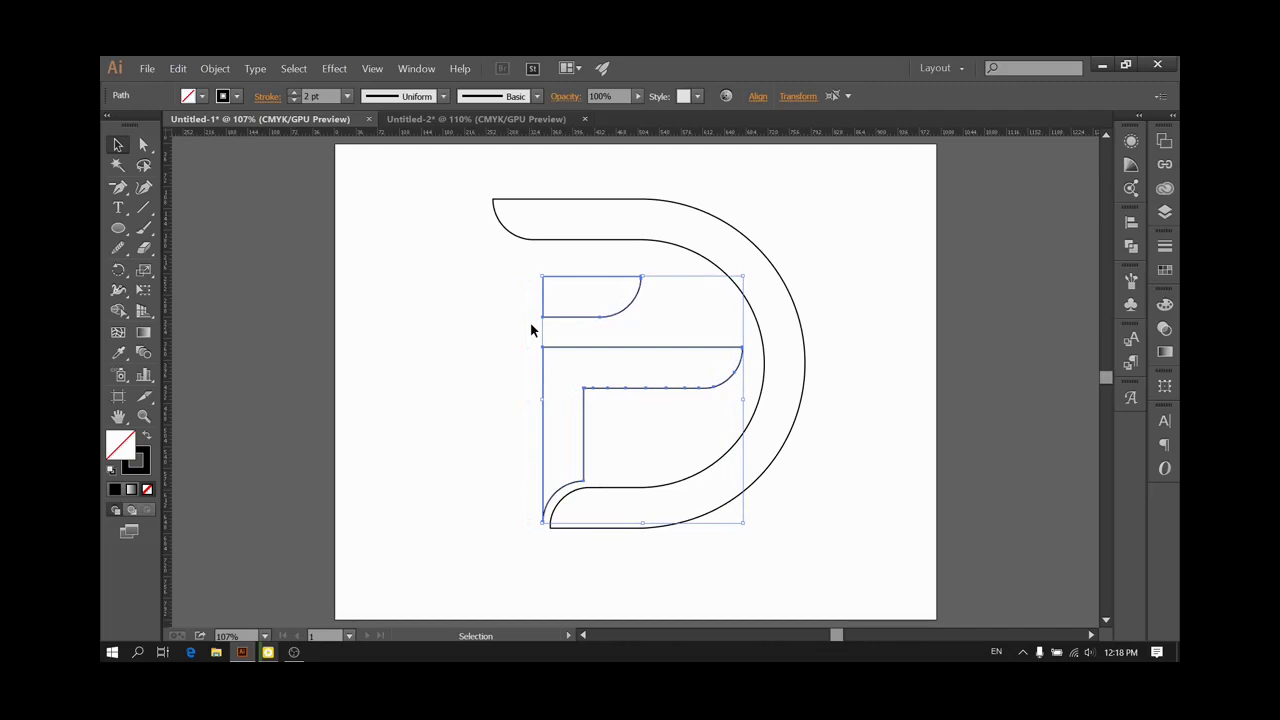
pyautogui.click(530, 322)
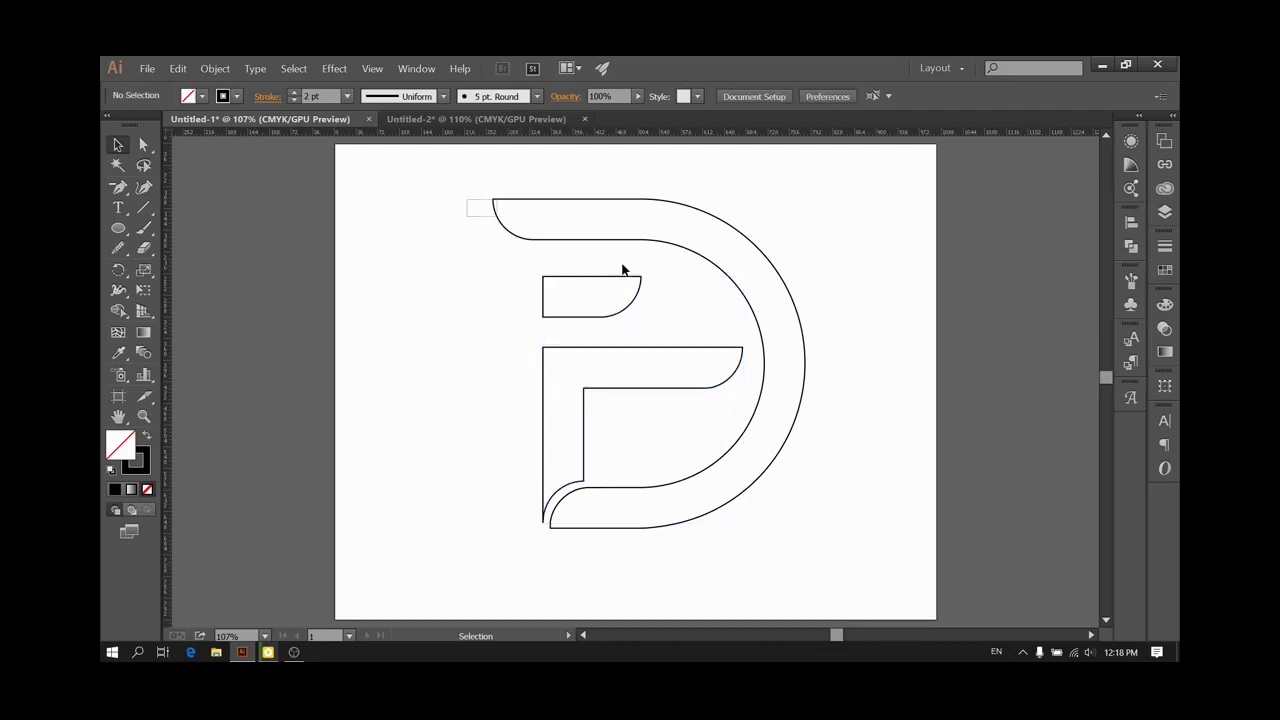
# Shorten the D band's upper arm by nudging only its rounded end's anchor points inward with the Direct Selection tool, then deselect the band
pyautogui.moveTo(467, 199); pyautogui.dragTo(624, 272)
pyautogui.scroll(1, 660, 332)
pyautogui.scroll(3, 667, 360)
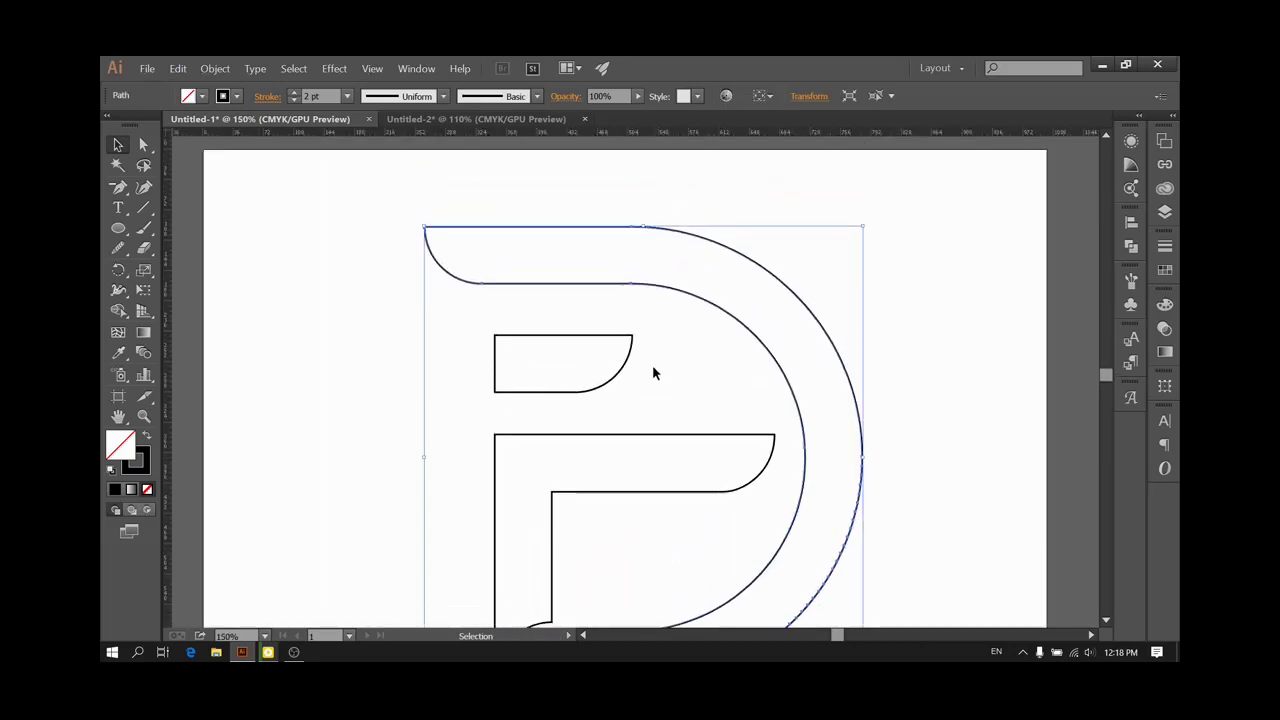
pyautogui.click(143, 145)
pyautogui.moveTo(403, 198); pyautogui.dragTo(505, 300)
pyautogui.press('Right')
pyautogui.press('Right')
pyautogui.press('Right')
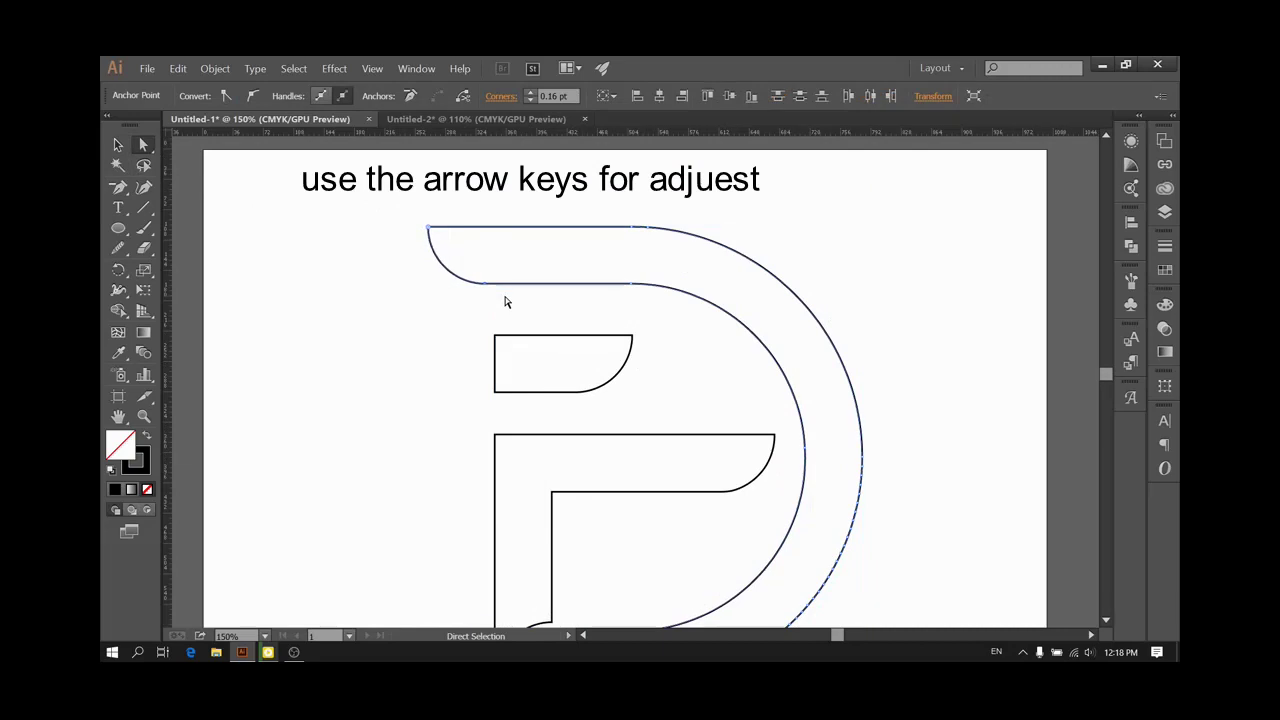
pyautogui.press('Right')
pyautogui.press('Right')
pyautogui.press('Right')
pyautogui.press('Right')
pyautogui.press('Right')
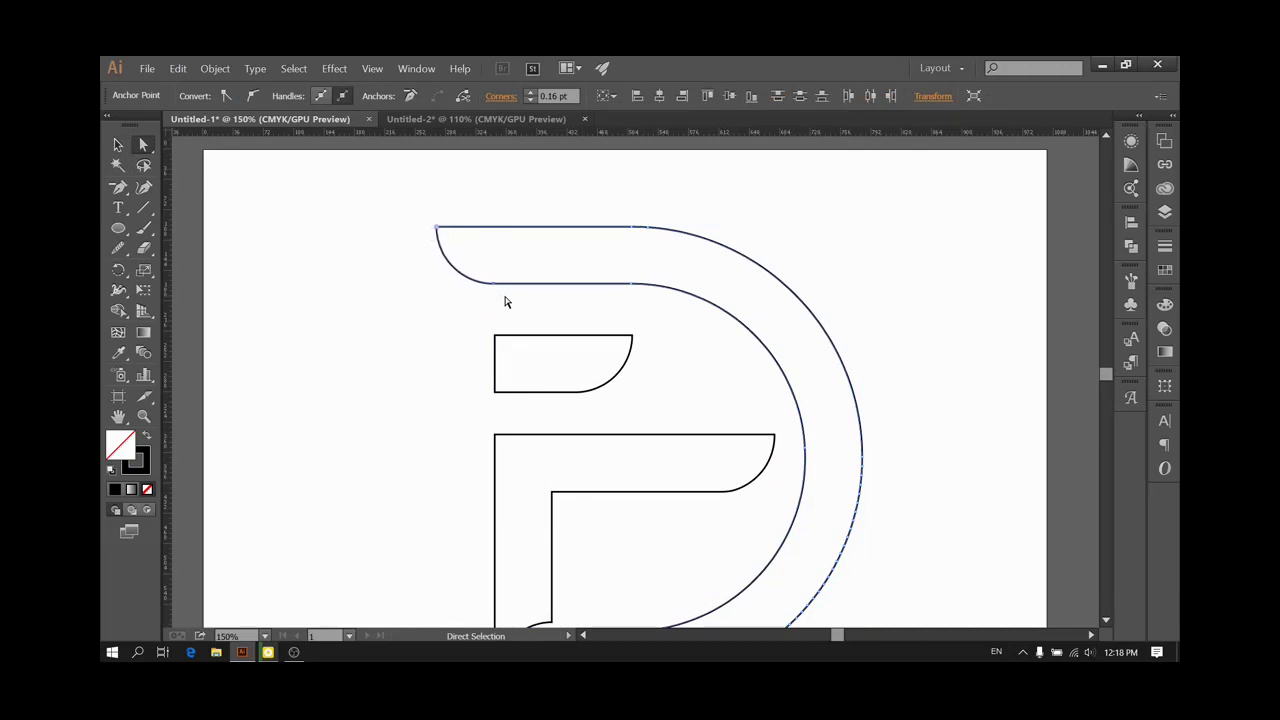
pyautogui.press('Left')
pyautogui.click(118, 145)
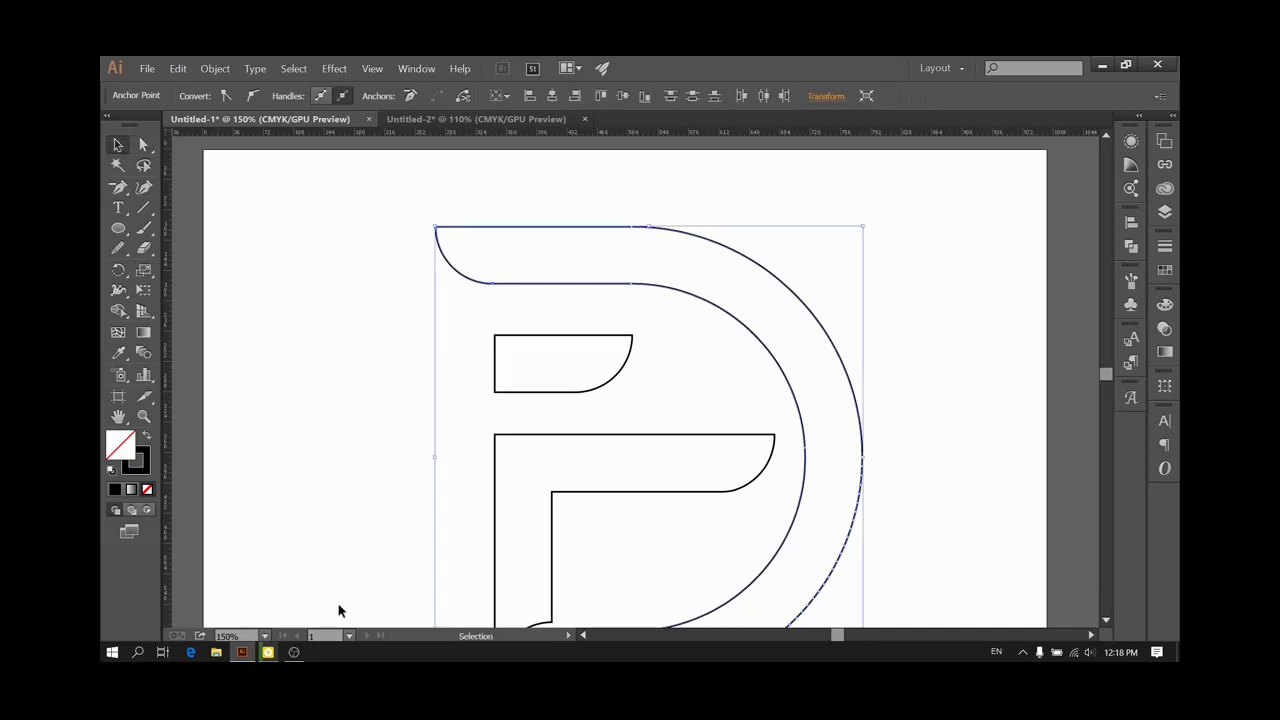
pyautogui.click(265, 637)
pyautogui.click(279, 619)
pyautogui.click(341, 525)
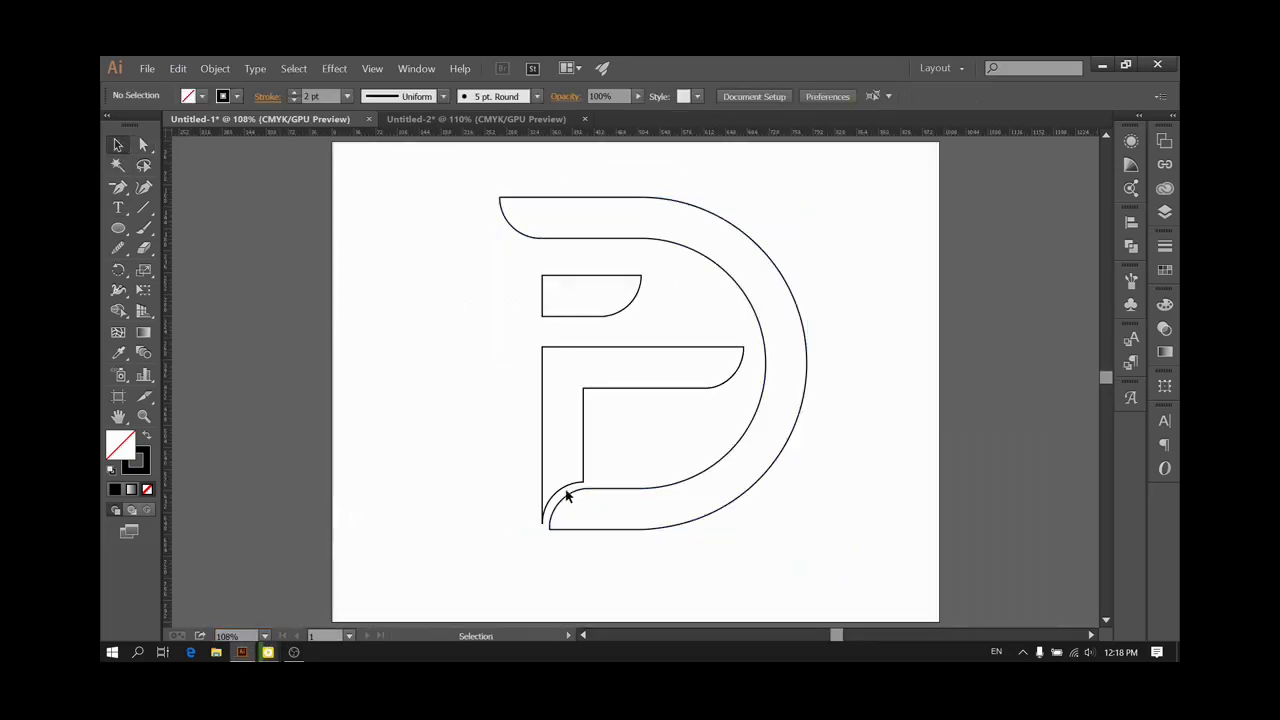
# Give all the logo shapes a dark blue stroke and a matching dark blue fill, then deselect them
pyautogui.moveTo(453, 187); pyautogui.dragTo(847, 576)
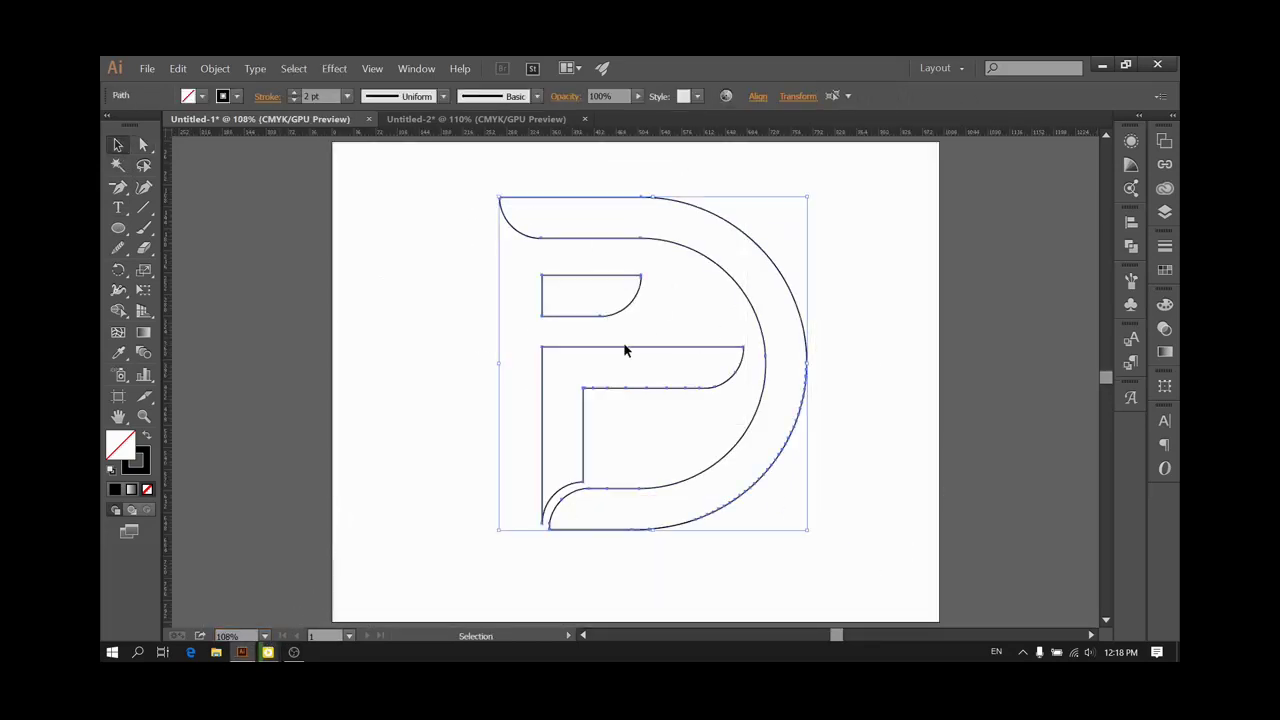
pyautogui.click(235, 97)
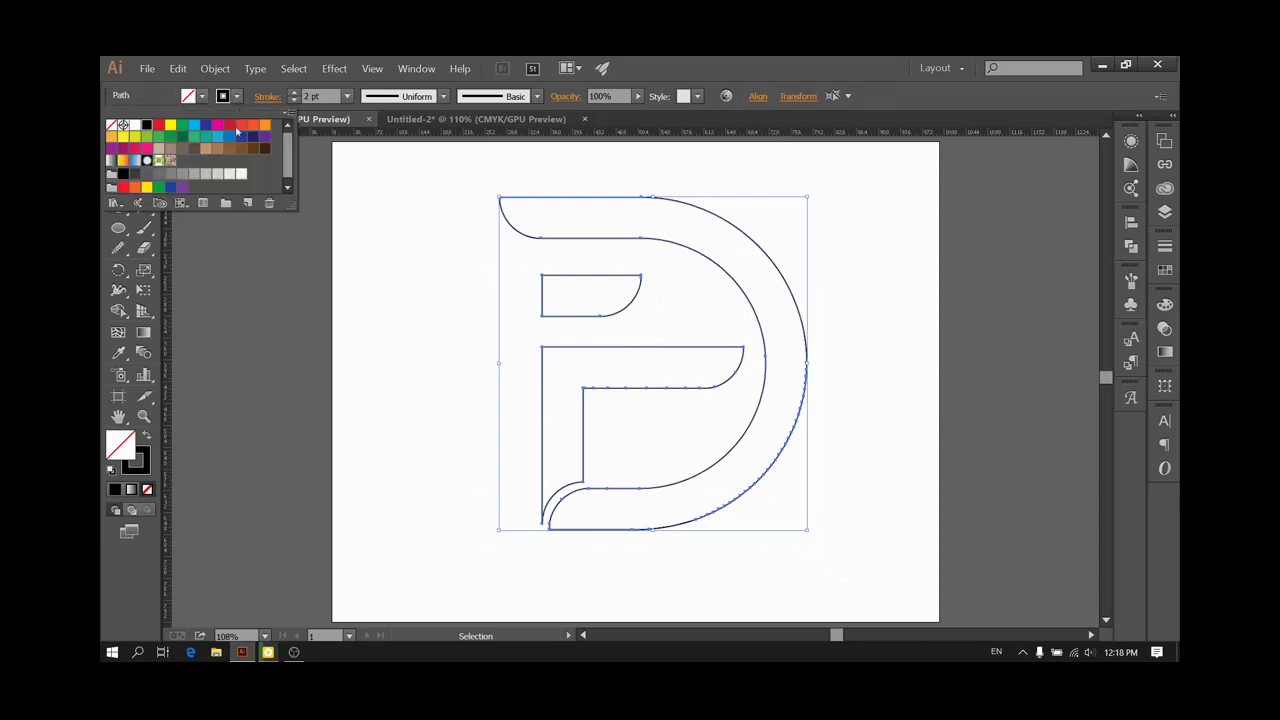
pyautogui.click(241, 136)
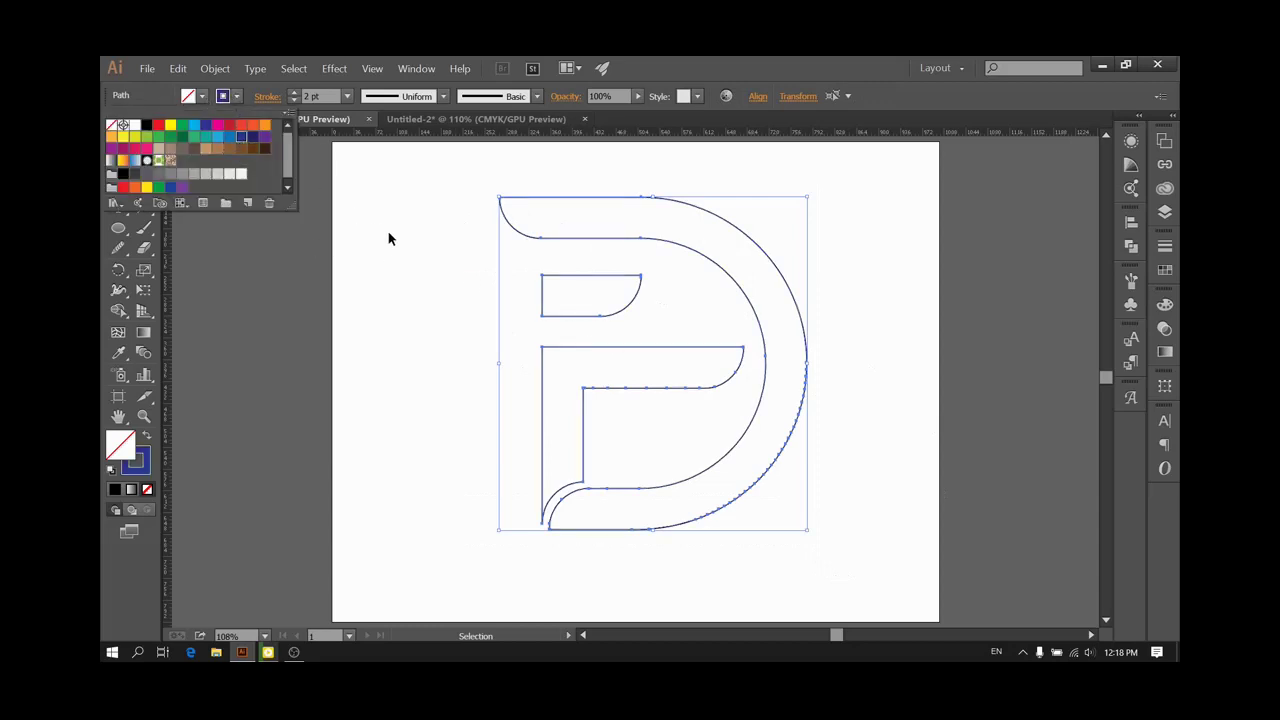
pyautogui.click(202, 96)
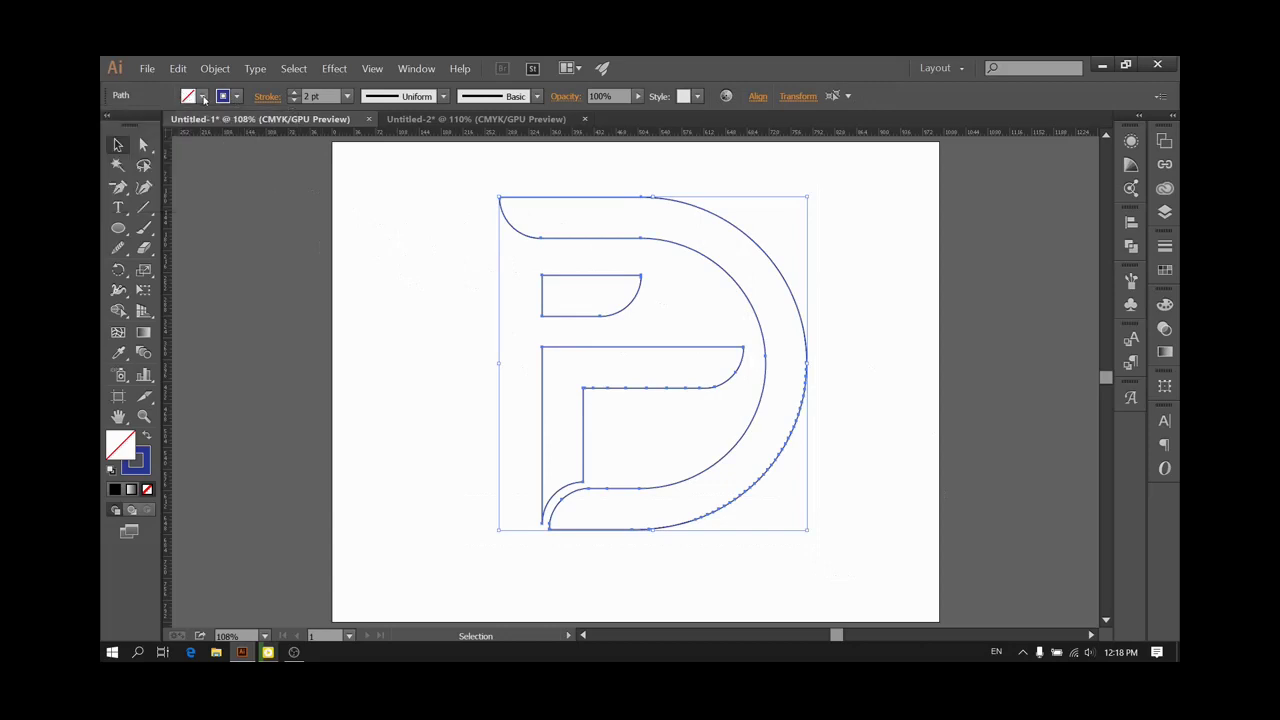
pyautogui.click(202, 96)
pyautogui.click(206, 125)
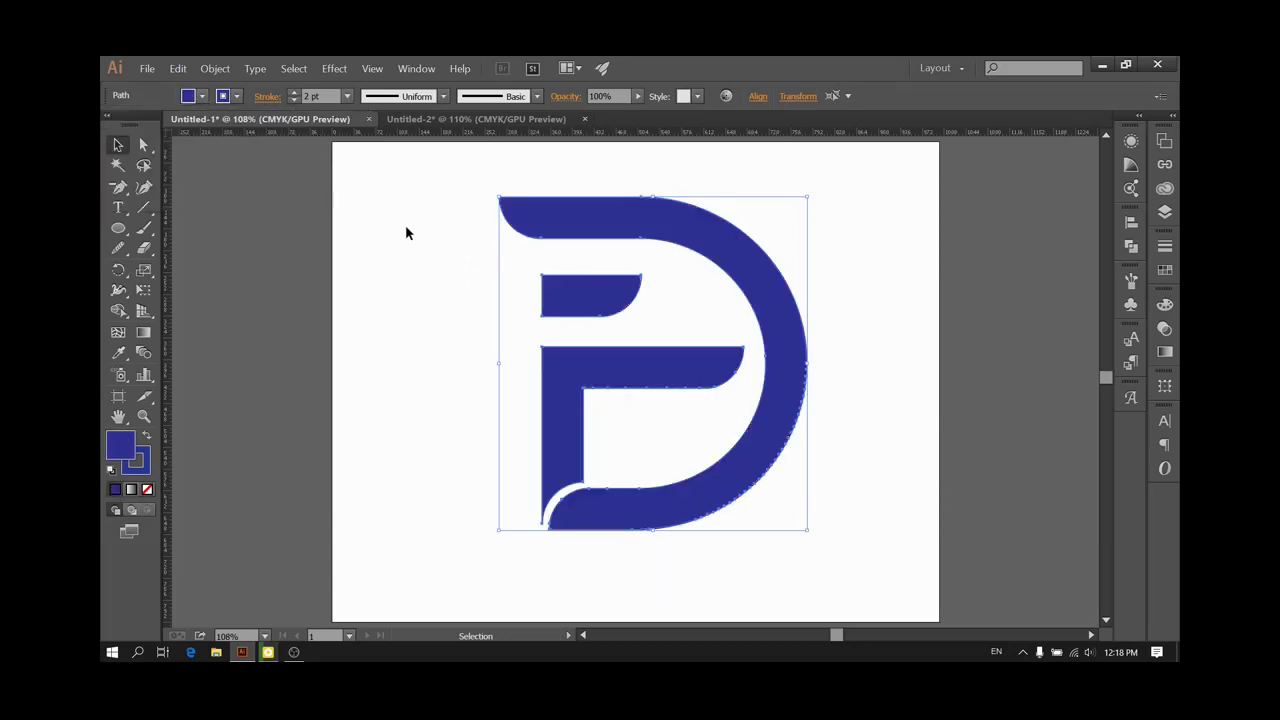
pyautogui.click(458, 178)
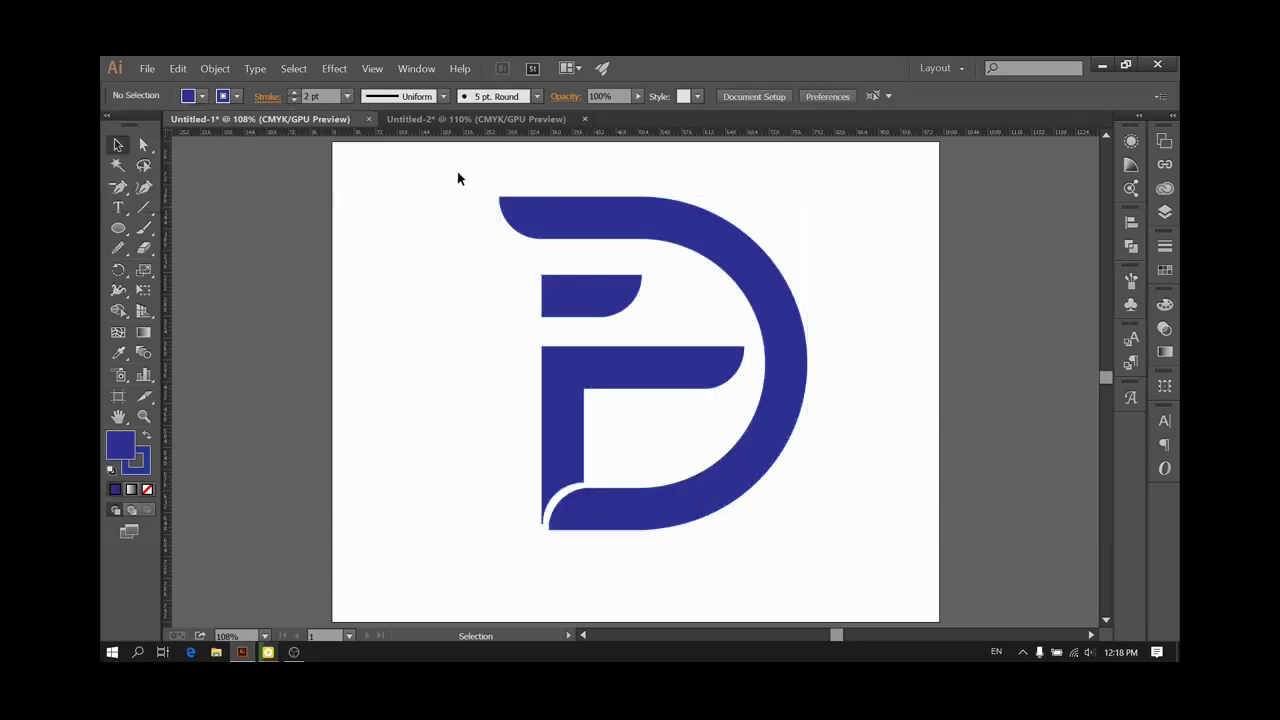
# Rotate the whole logo about 45 degrees clockwise and move it slightly down so it sits fully within the artboard
pyautogui.moveTo(458, 178); pyautogui.dragTo(930, 615)
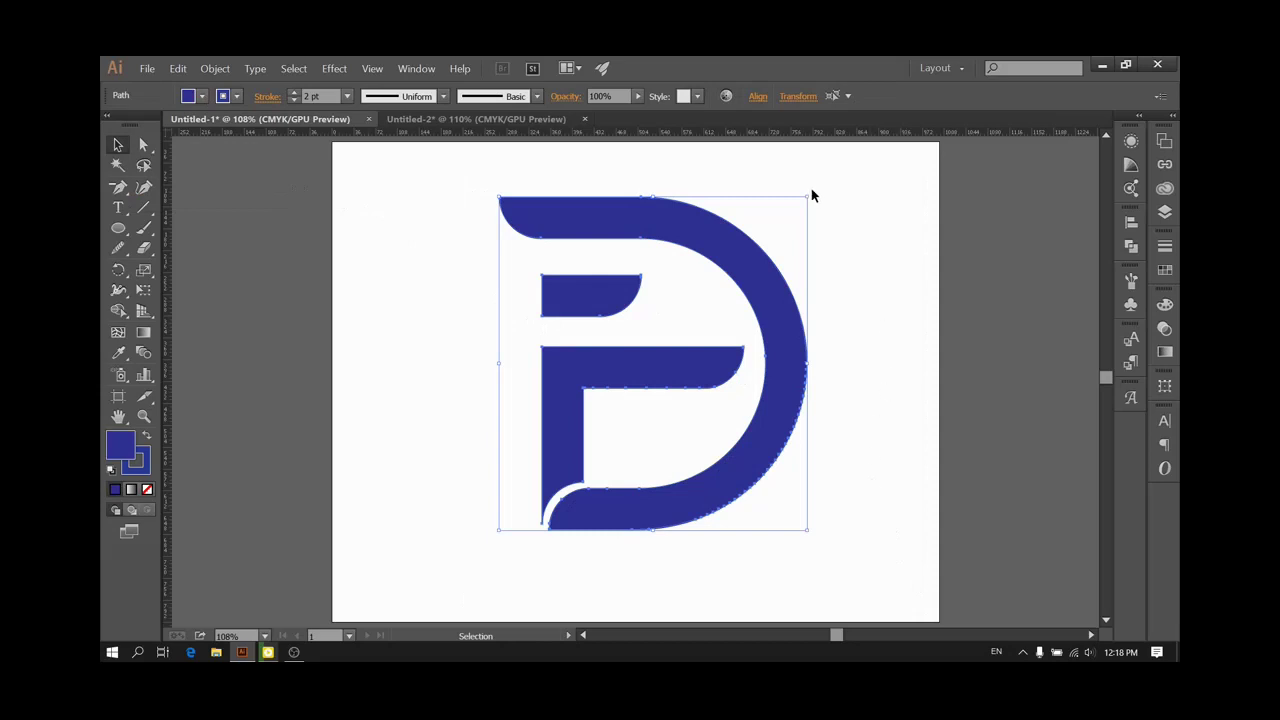
pyautogui.moveTo(811, 192); pyautogui.dragTo(903, 357)
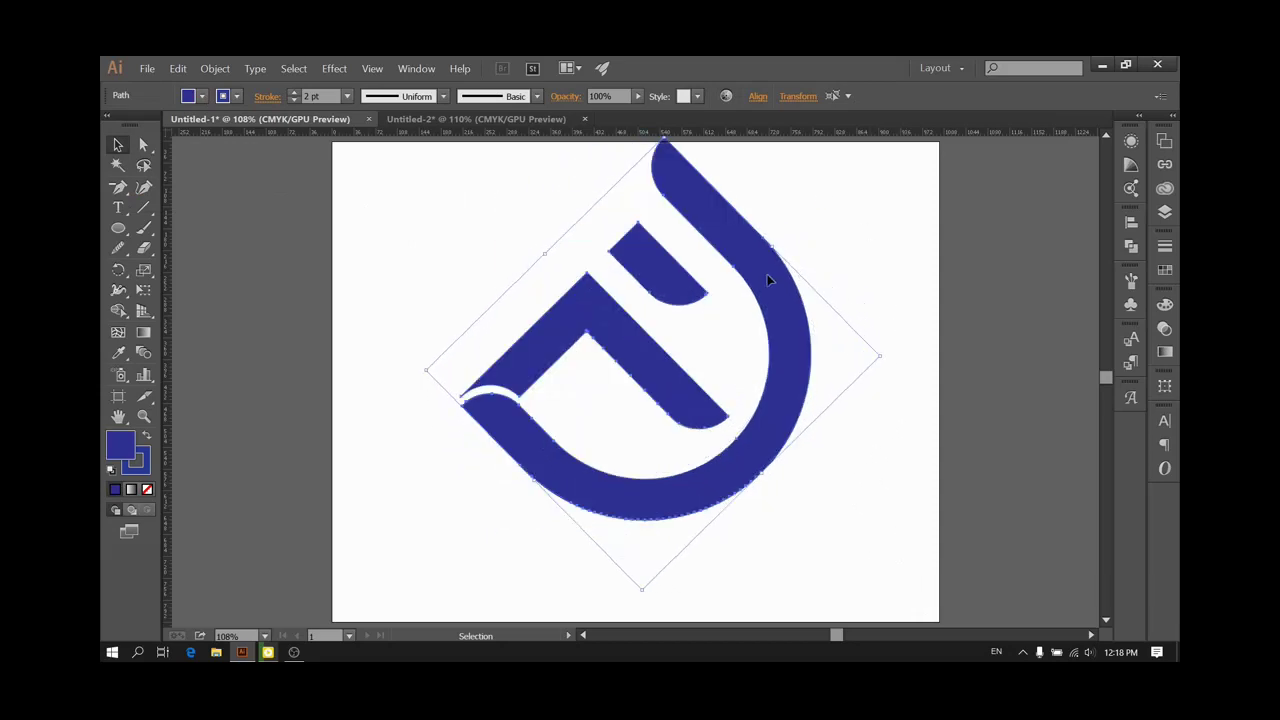
pyautogui.moveTo(771, 281); pyautogui.dragTo(767, 322)
pyautogui.click(885, 280)
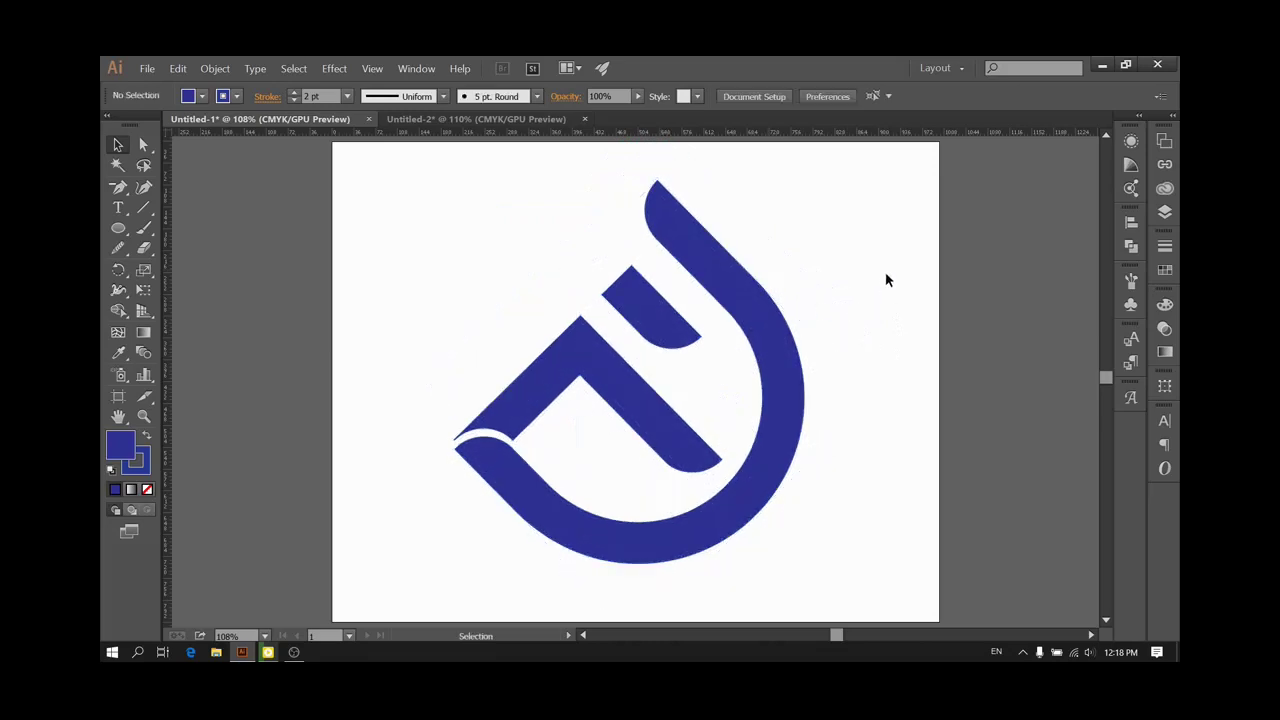
# Create a 1000 by 792 pt rectangle with the Rectangle tool as a background
pyautogui.moveTo(118, 228); pyautogui.dragTo(190, 226)
pyautogui.click(377, 237)
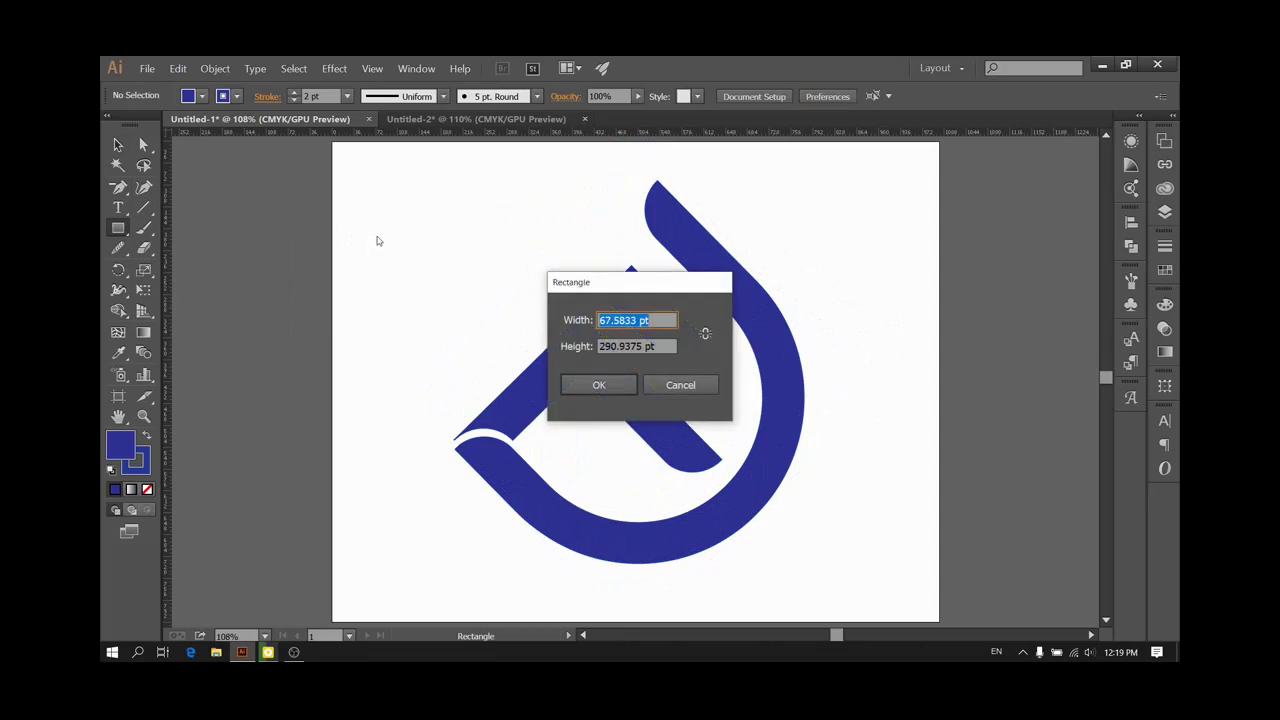
pyautogui.moveTo(633, 320); pyautogui.dragTo(563, 326)
pyautogui.write('1000')
pyautogui.press('Tab')
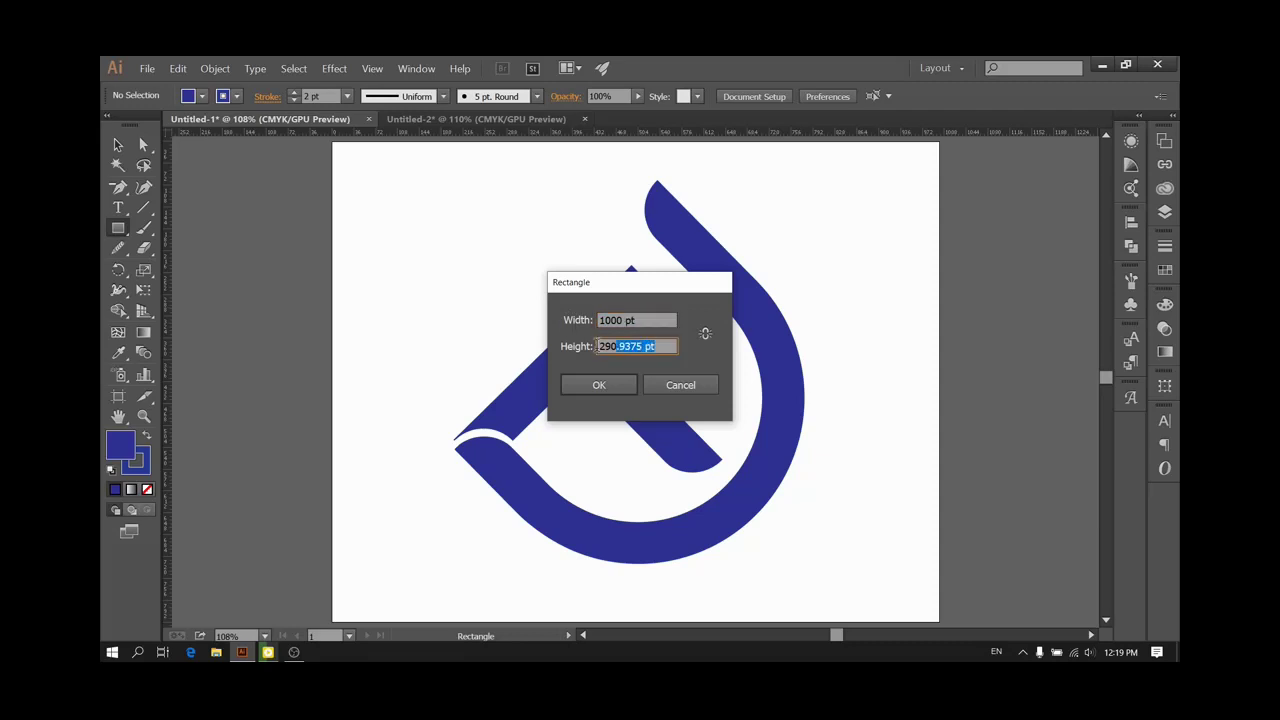
pyautogui.write('792')
pyautogui.press('Return')
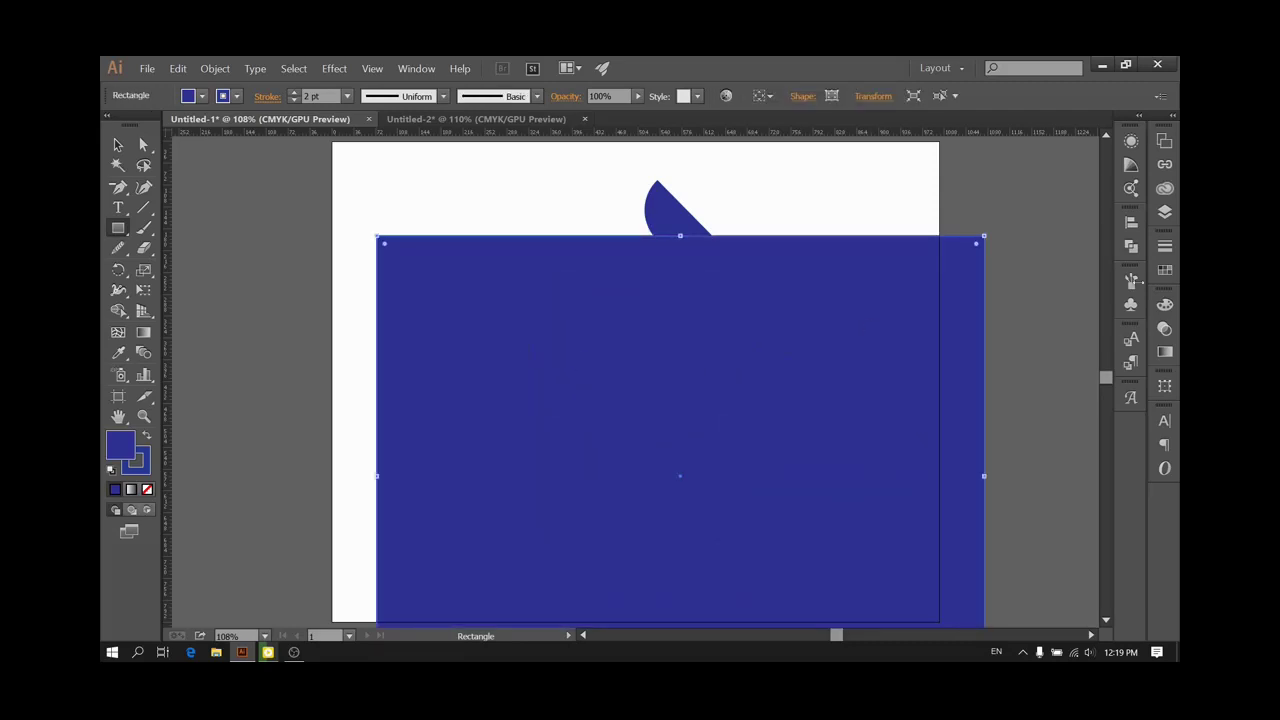
pyautogui.click(1131, 245)
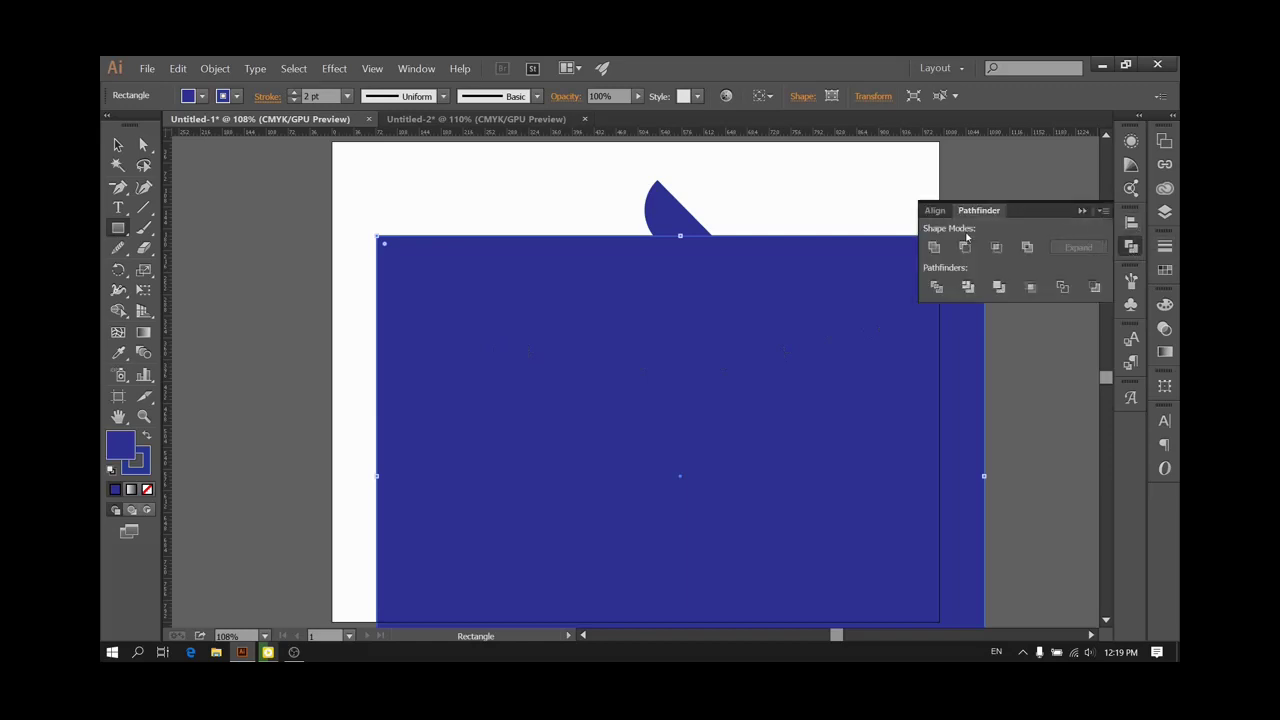
pyautogui.click(935, 210)
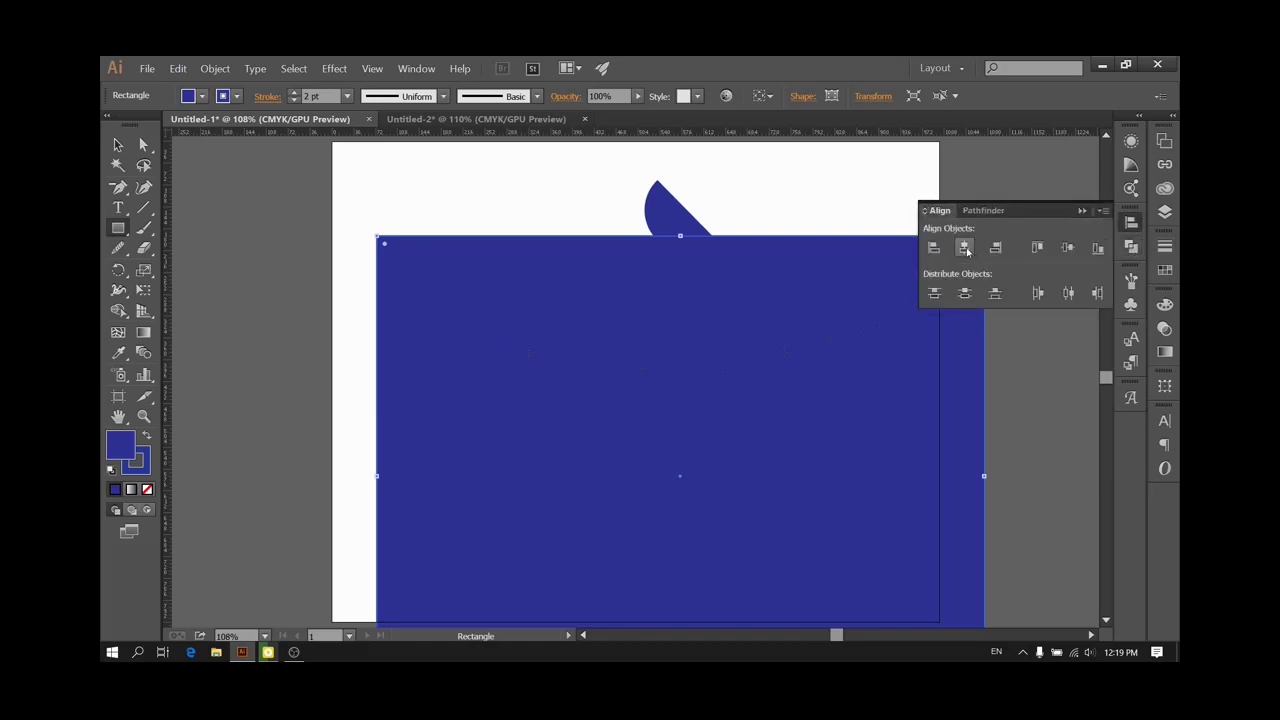
pyautogui.click(1003, 360)
pyautogui.click(680, 385)
pyautogui.press('v')
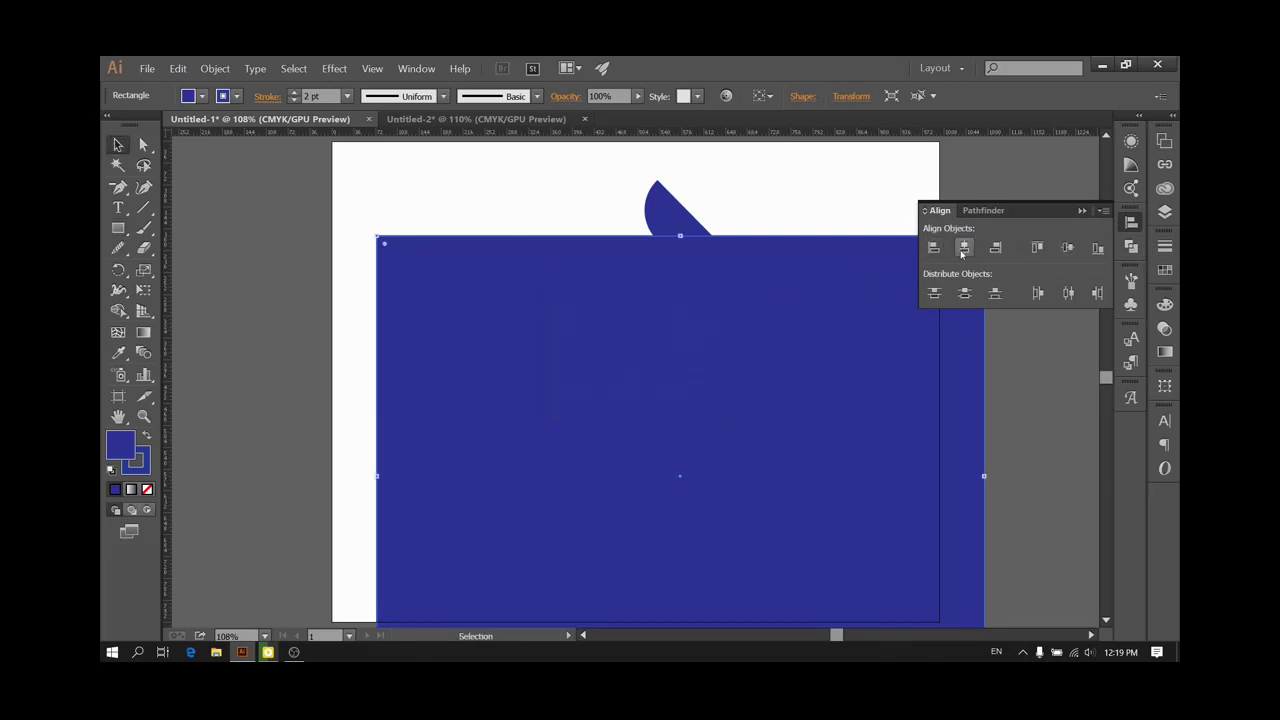
pyautogui.click(1034, 329)
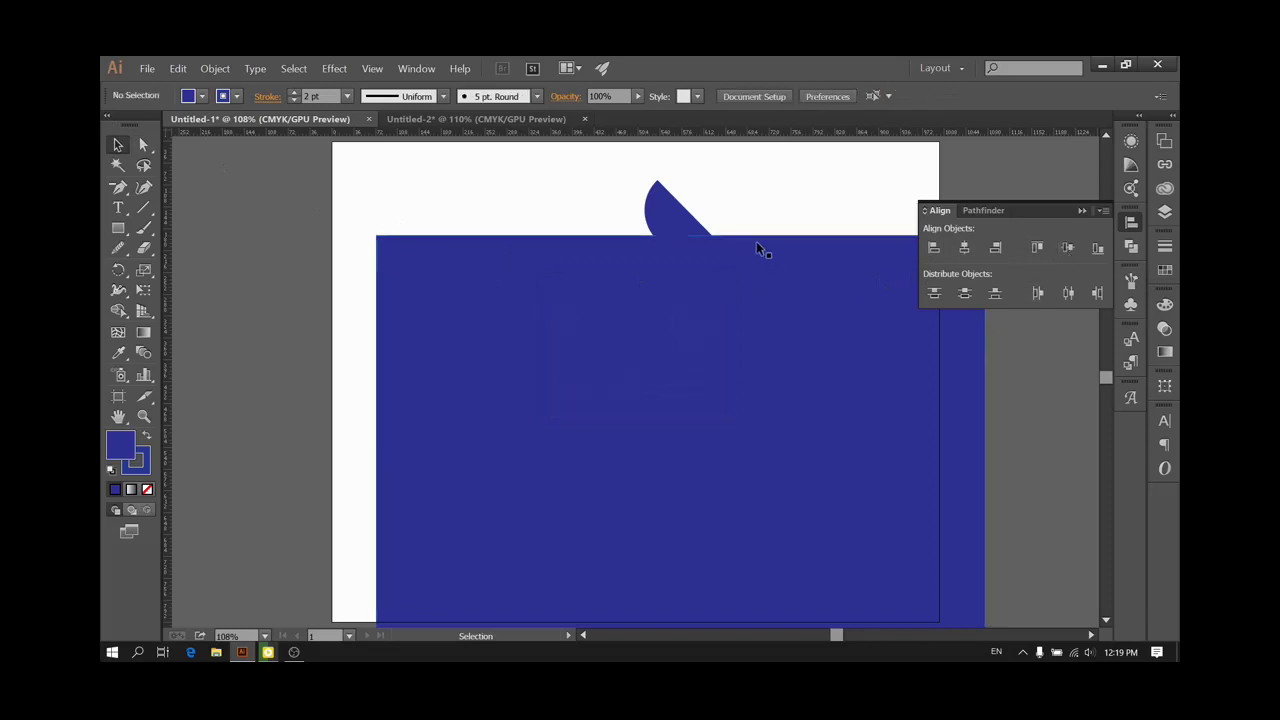
# Move the rectangle so its edges match the artboard and adjust its lower edge to the artboard's bottom
pyautogui.moveTo(756, 238); pyautogui.dragTo(715, 146)
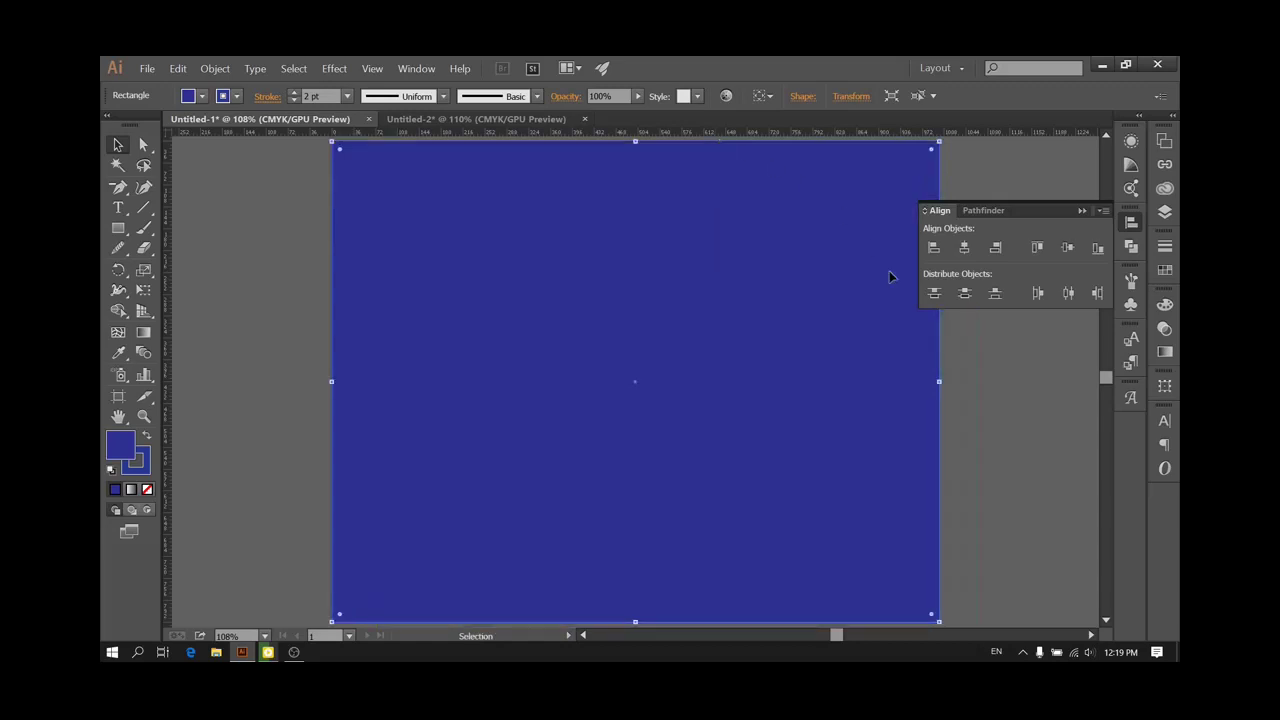
pyautogui.scroll(-2, 704, 604)
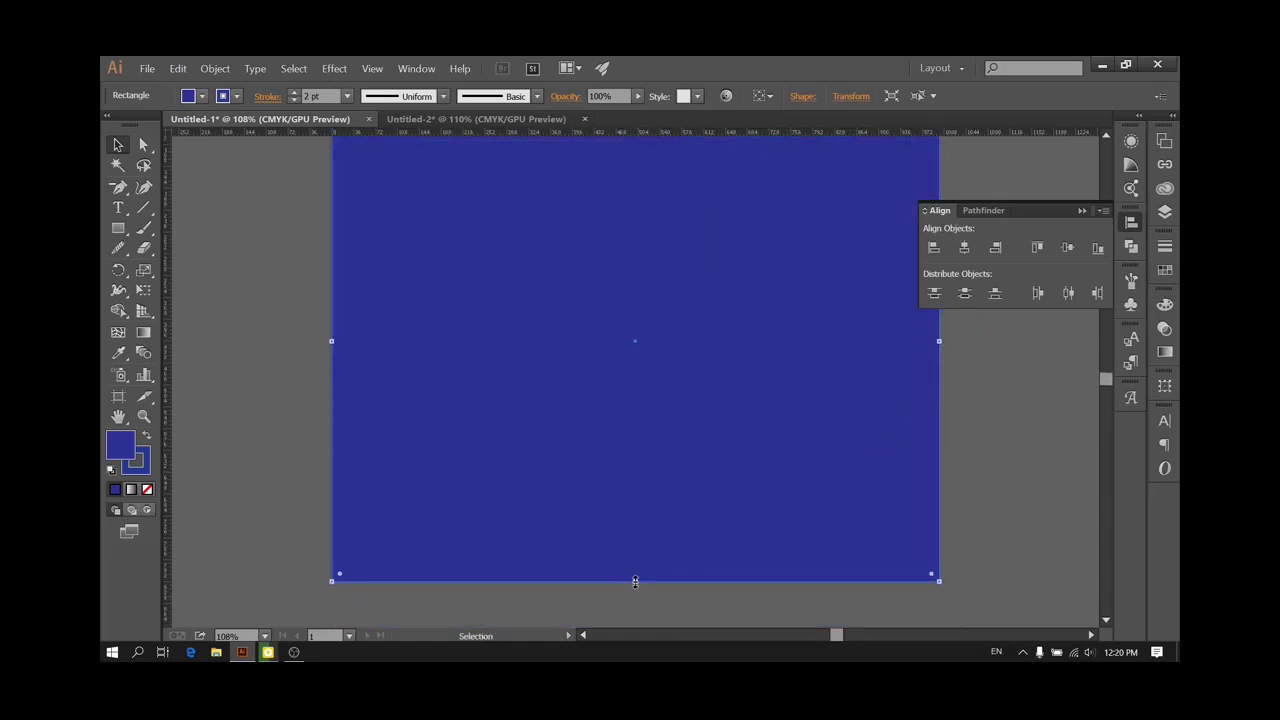
pyautogui.moveTo(635, 581)
pyautogui.mouseDown()
pyautogui.moveTo(637, 440)
pyautogui.moveTo(620, 583)
pyautogui.mouseUp()
pyautogui.moveTo(774, 590); pyautogui.dragTo(775, 588)
# Send the background rectangle to the back, behind the logo shapes
pyautogui.click(240, 95)
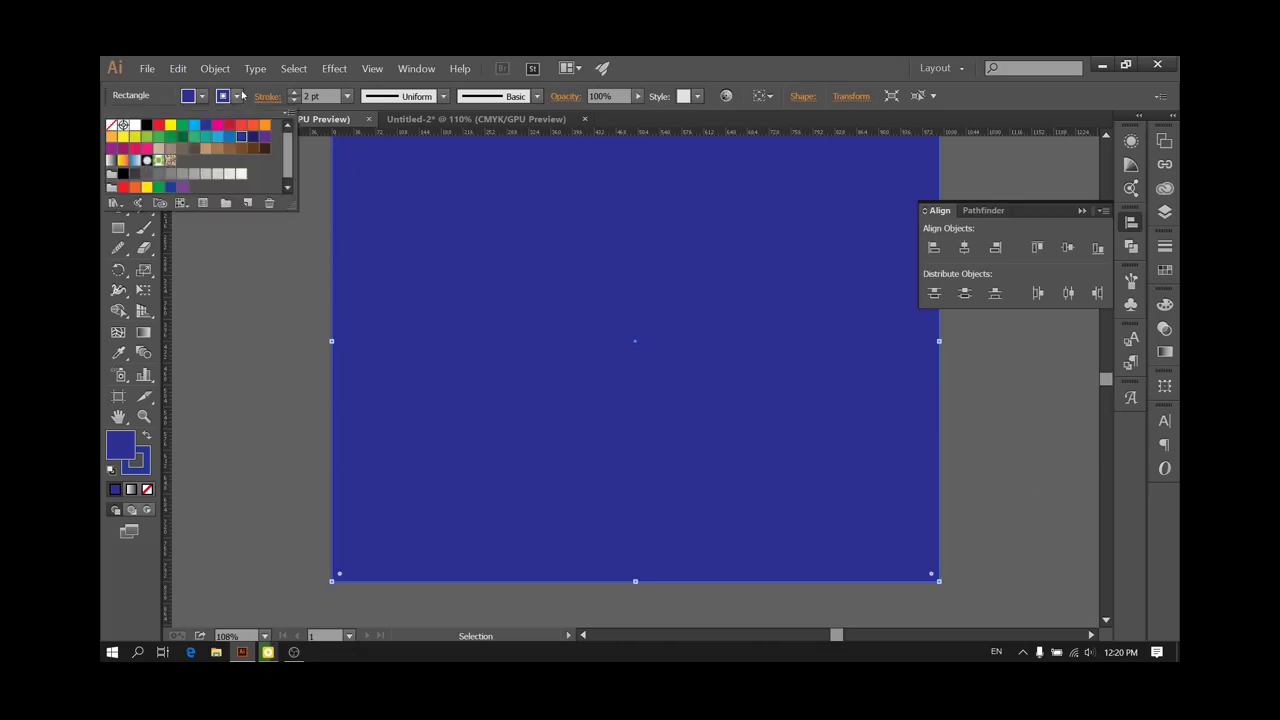
pyautogui.click(256, 292)
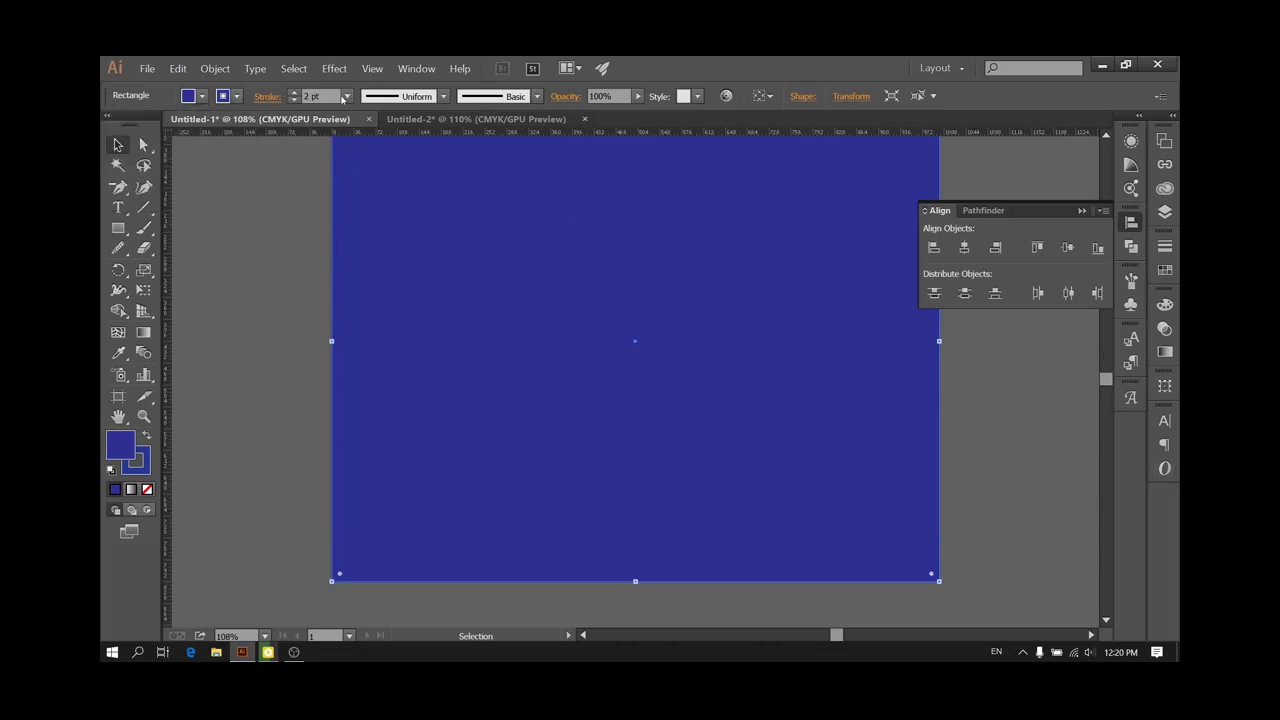
pyautogui.click(215, 68)
pyautogui.moveTo(250, 99)
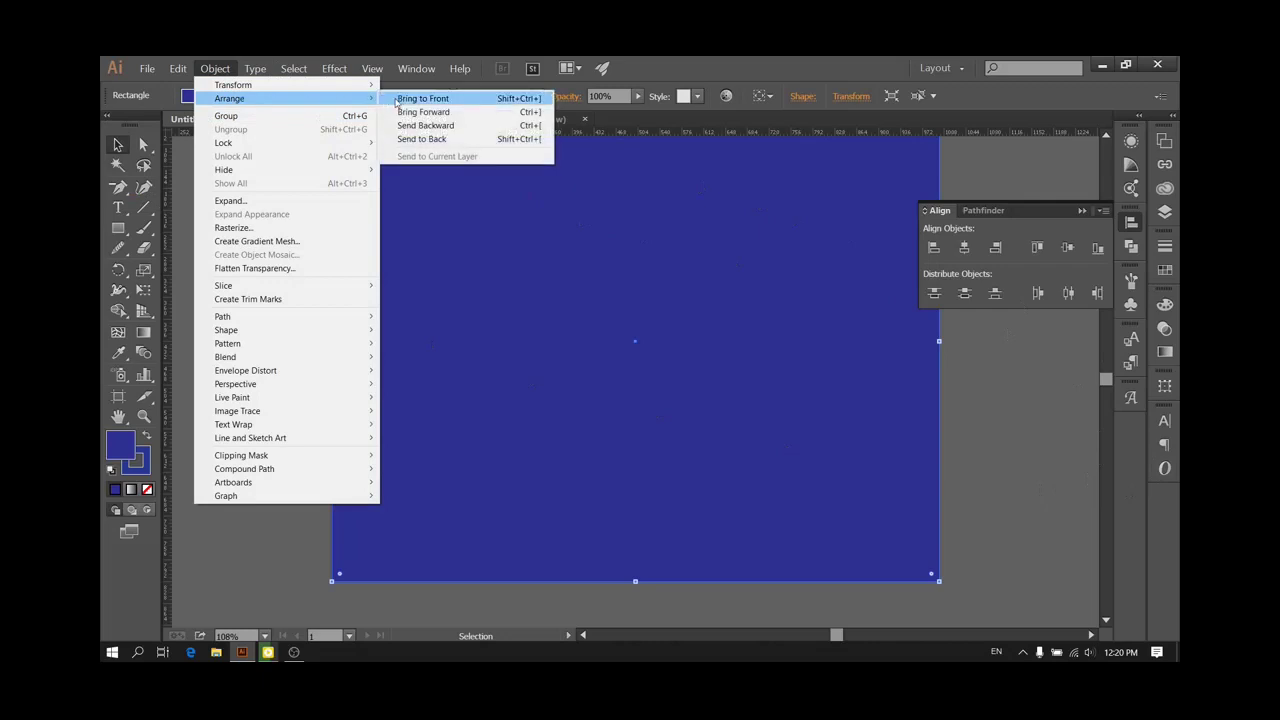
pyautogui.click(425, 138)
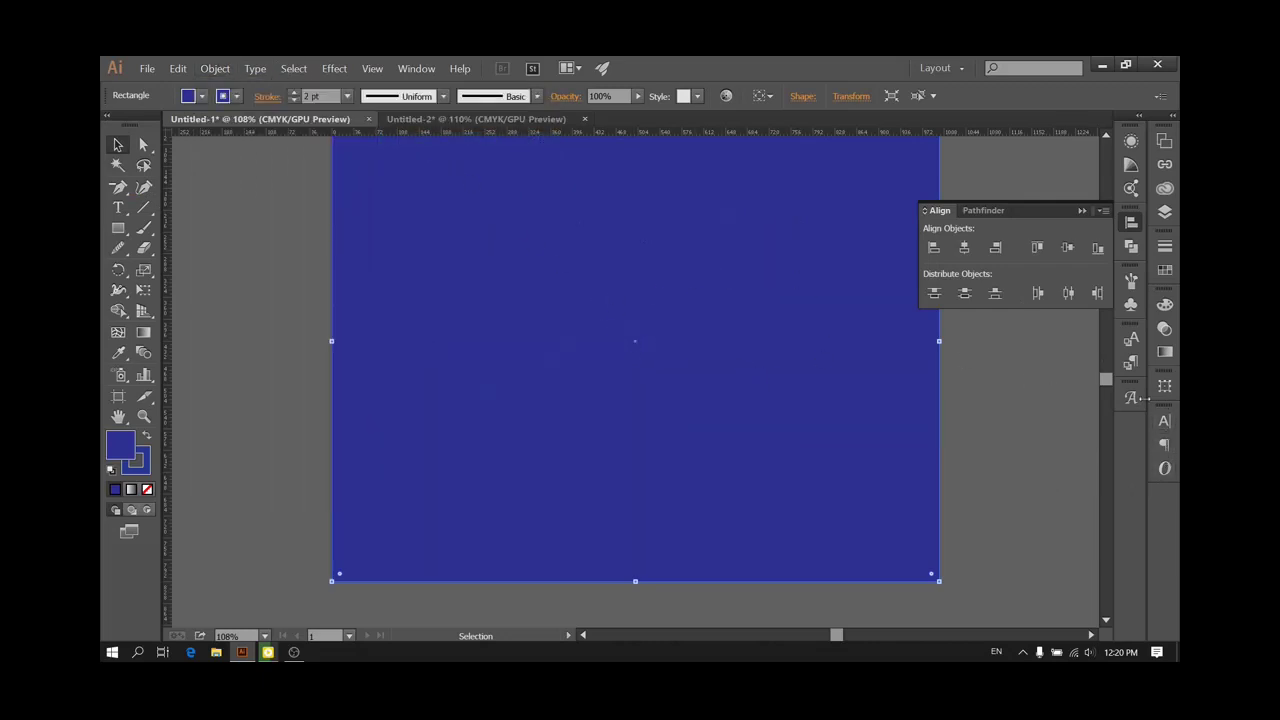
# Fill the background rectangle with white and remove its stroke
pyautogui.click(202, 96)
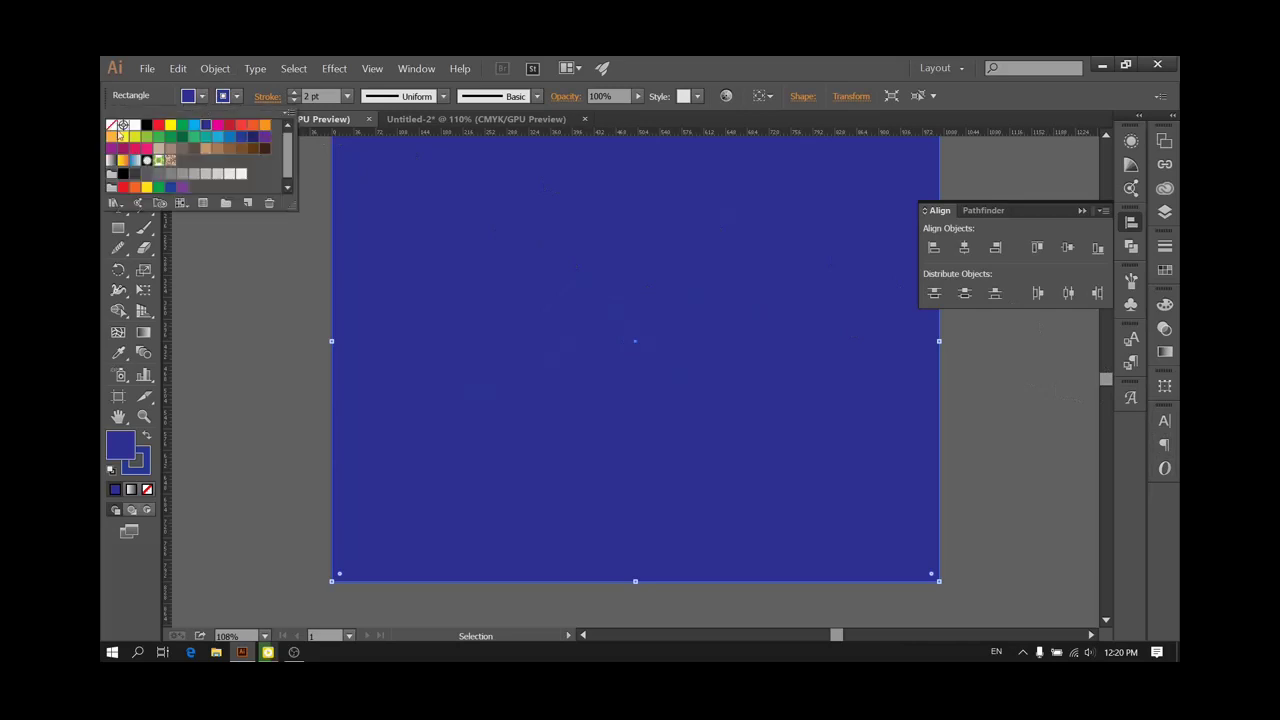
pyautogui.click(134, 125)
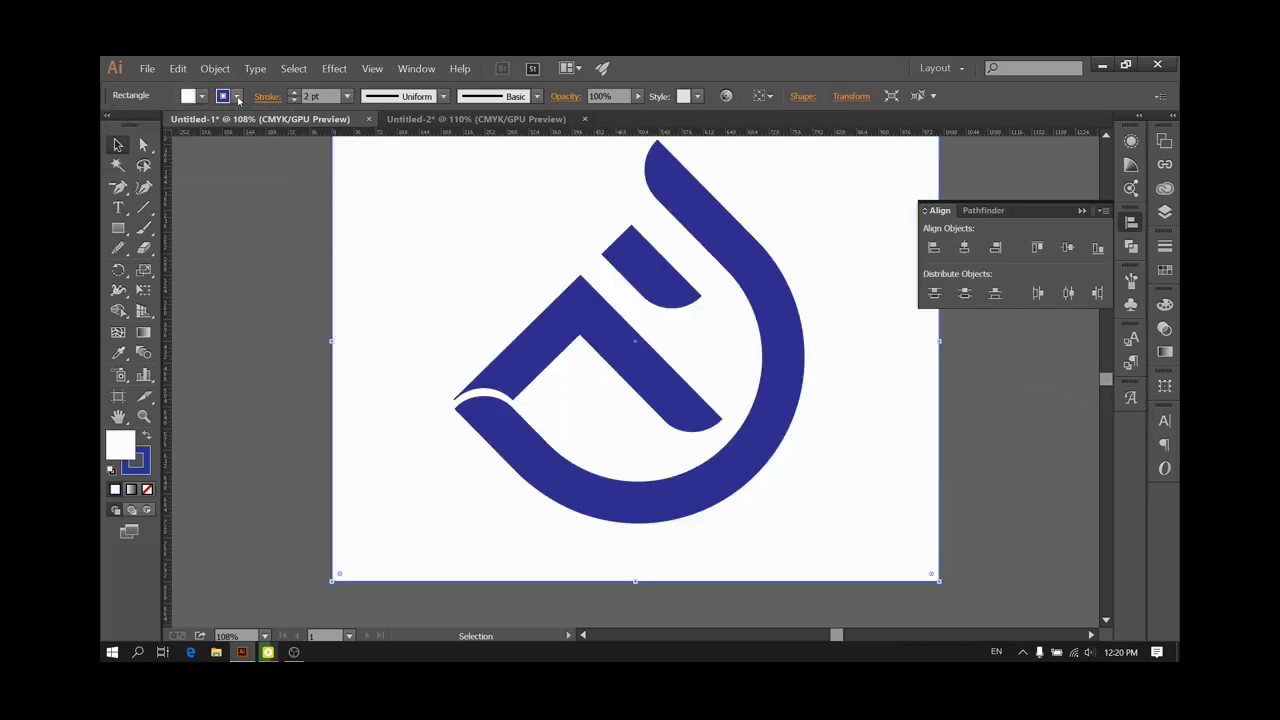
pyautogui.click(235, 97)
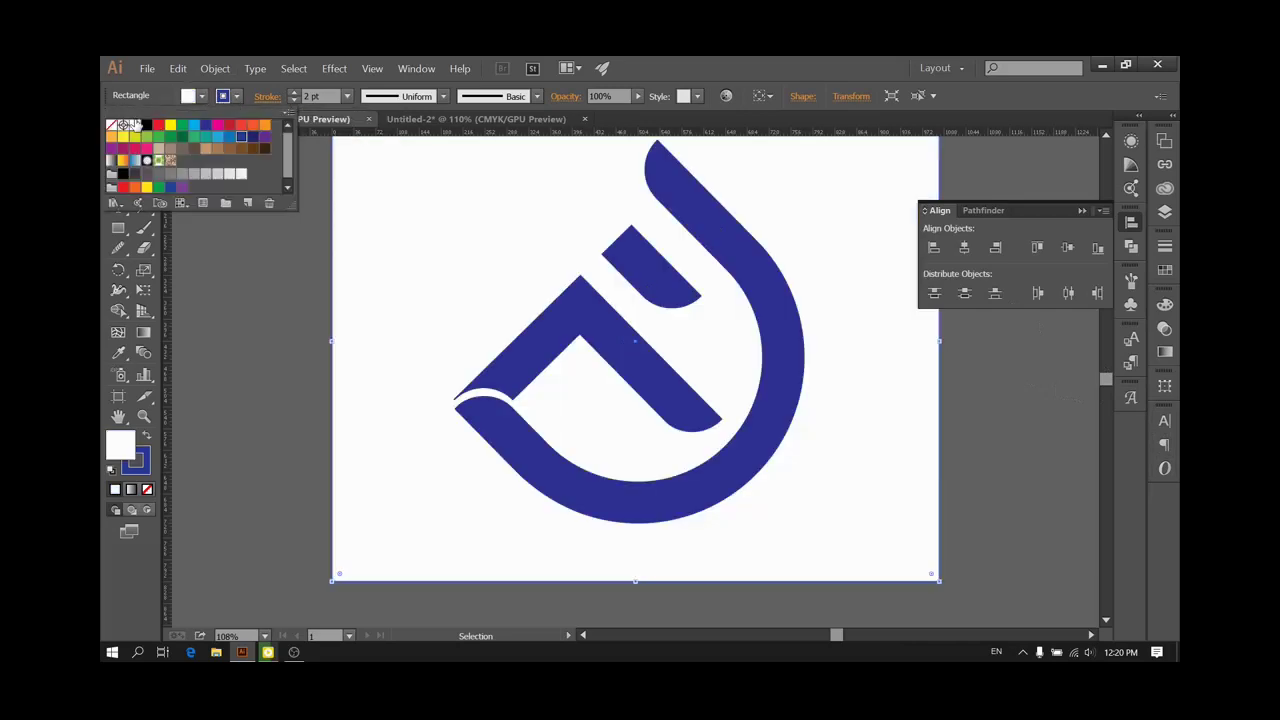
pyautogui.click(112, 125)
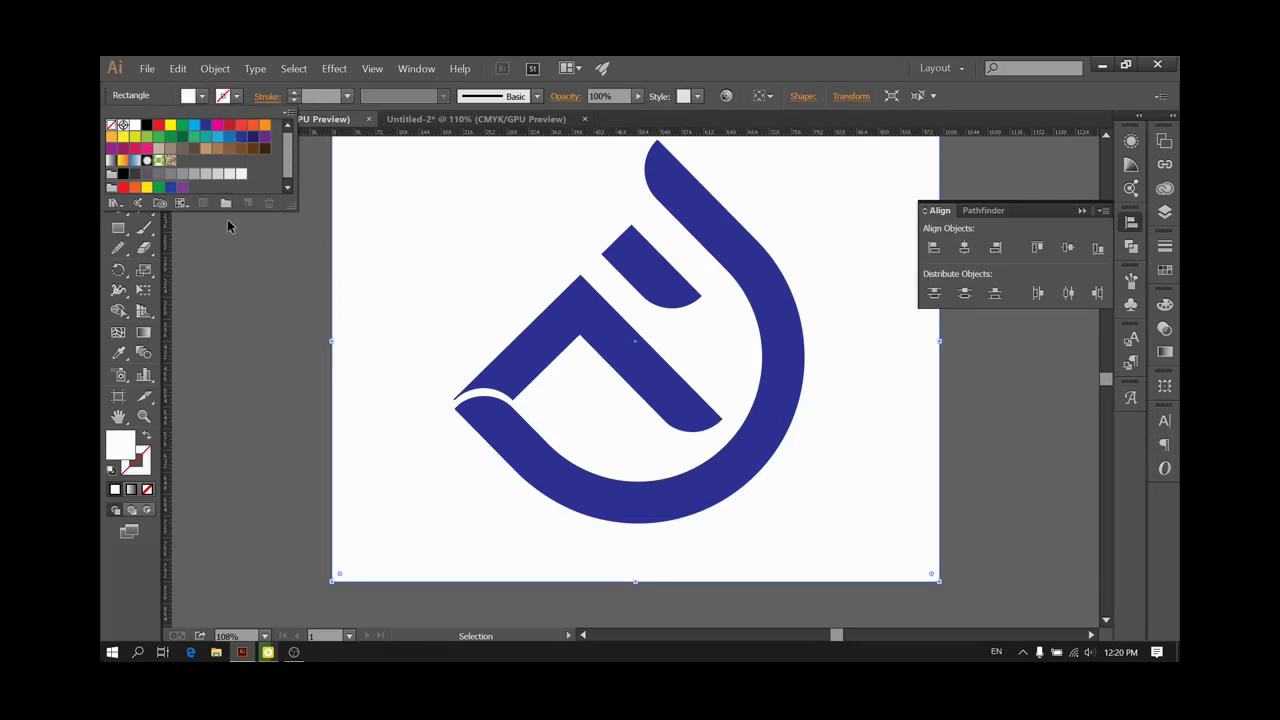
# Lock the background rectangle and bring the whole artboard back into view
pyautogui.click(215, 68)
pyautogui.moveTo(225, 144)
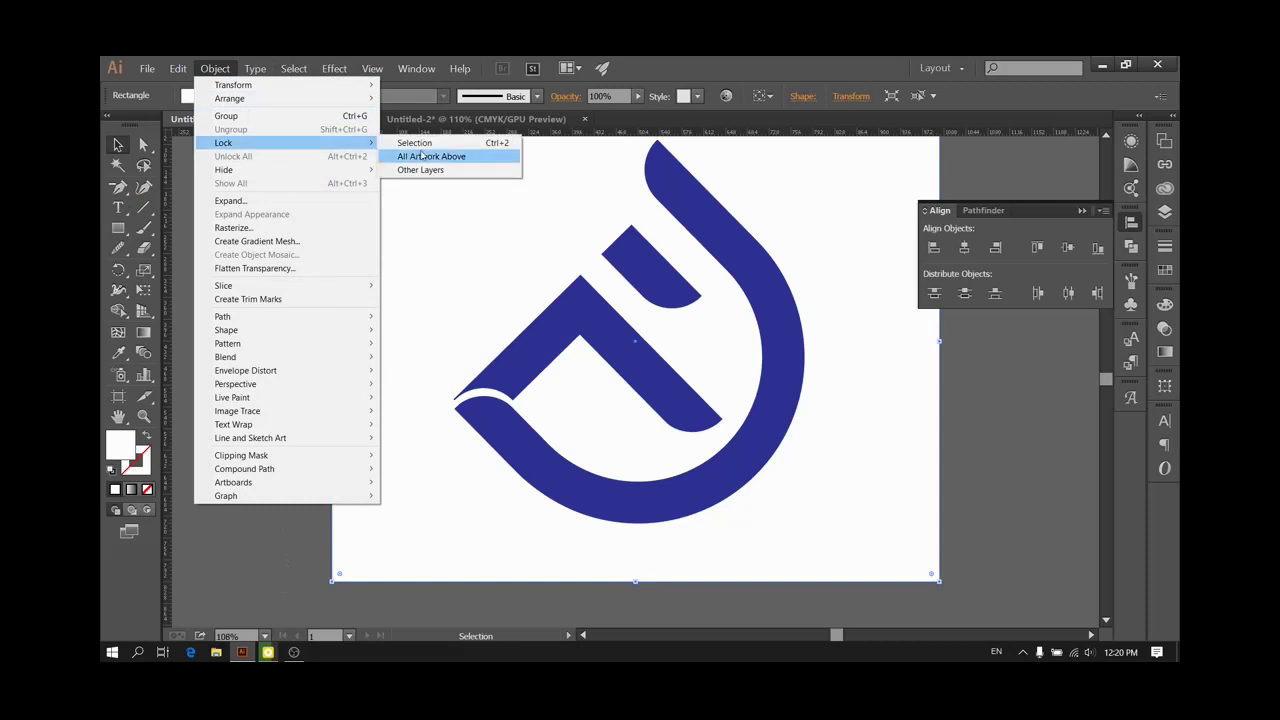
pyautogui.click(433, 146)
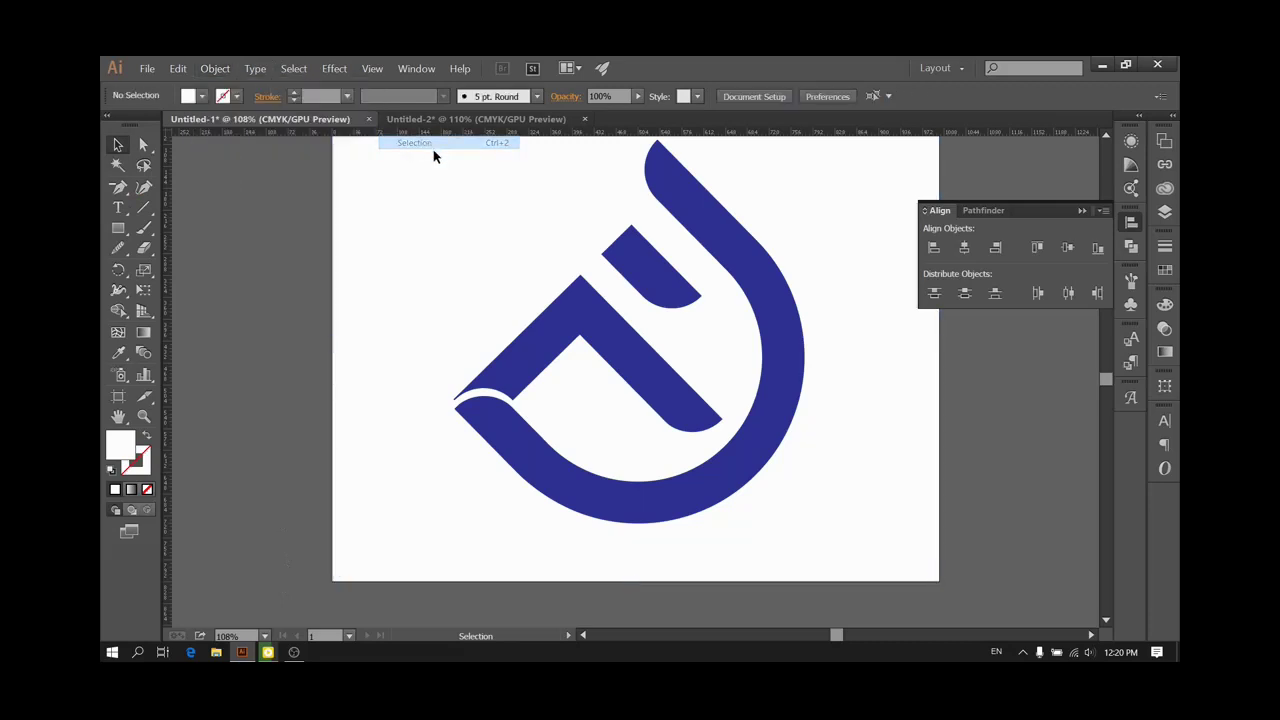
pyautogui.click(263, 634)
pyautogui.click(265, 625)
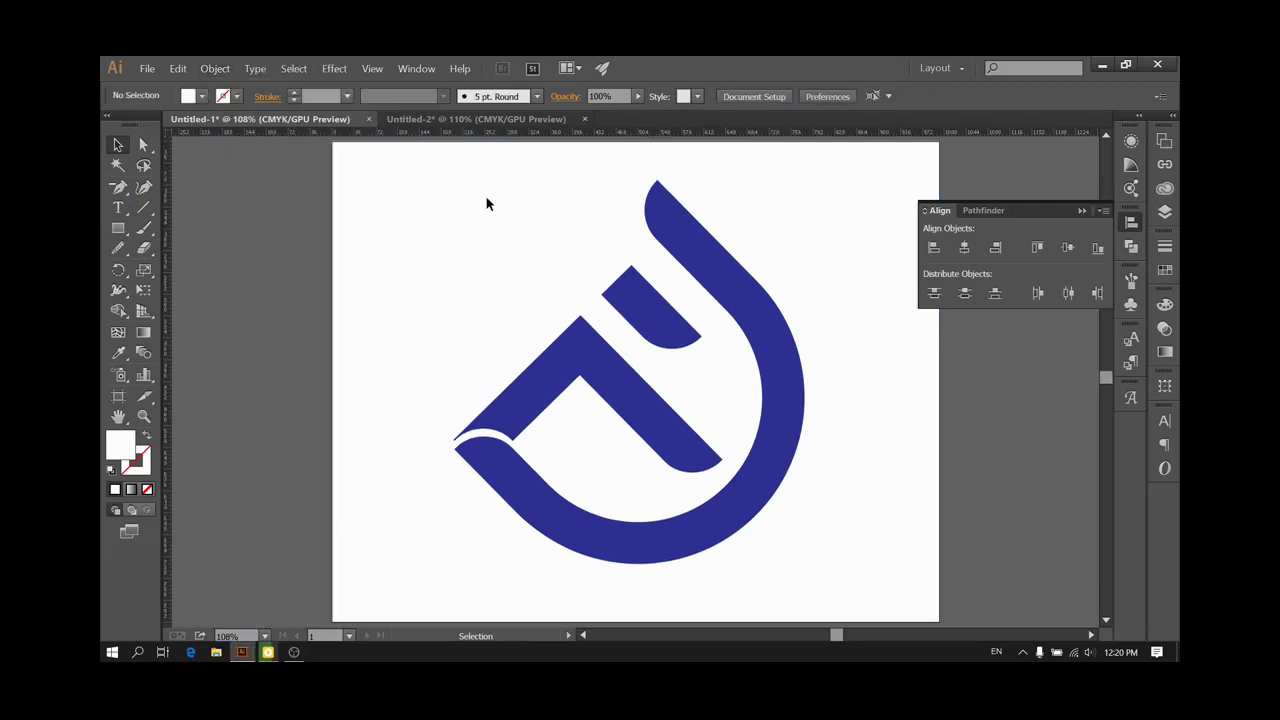